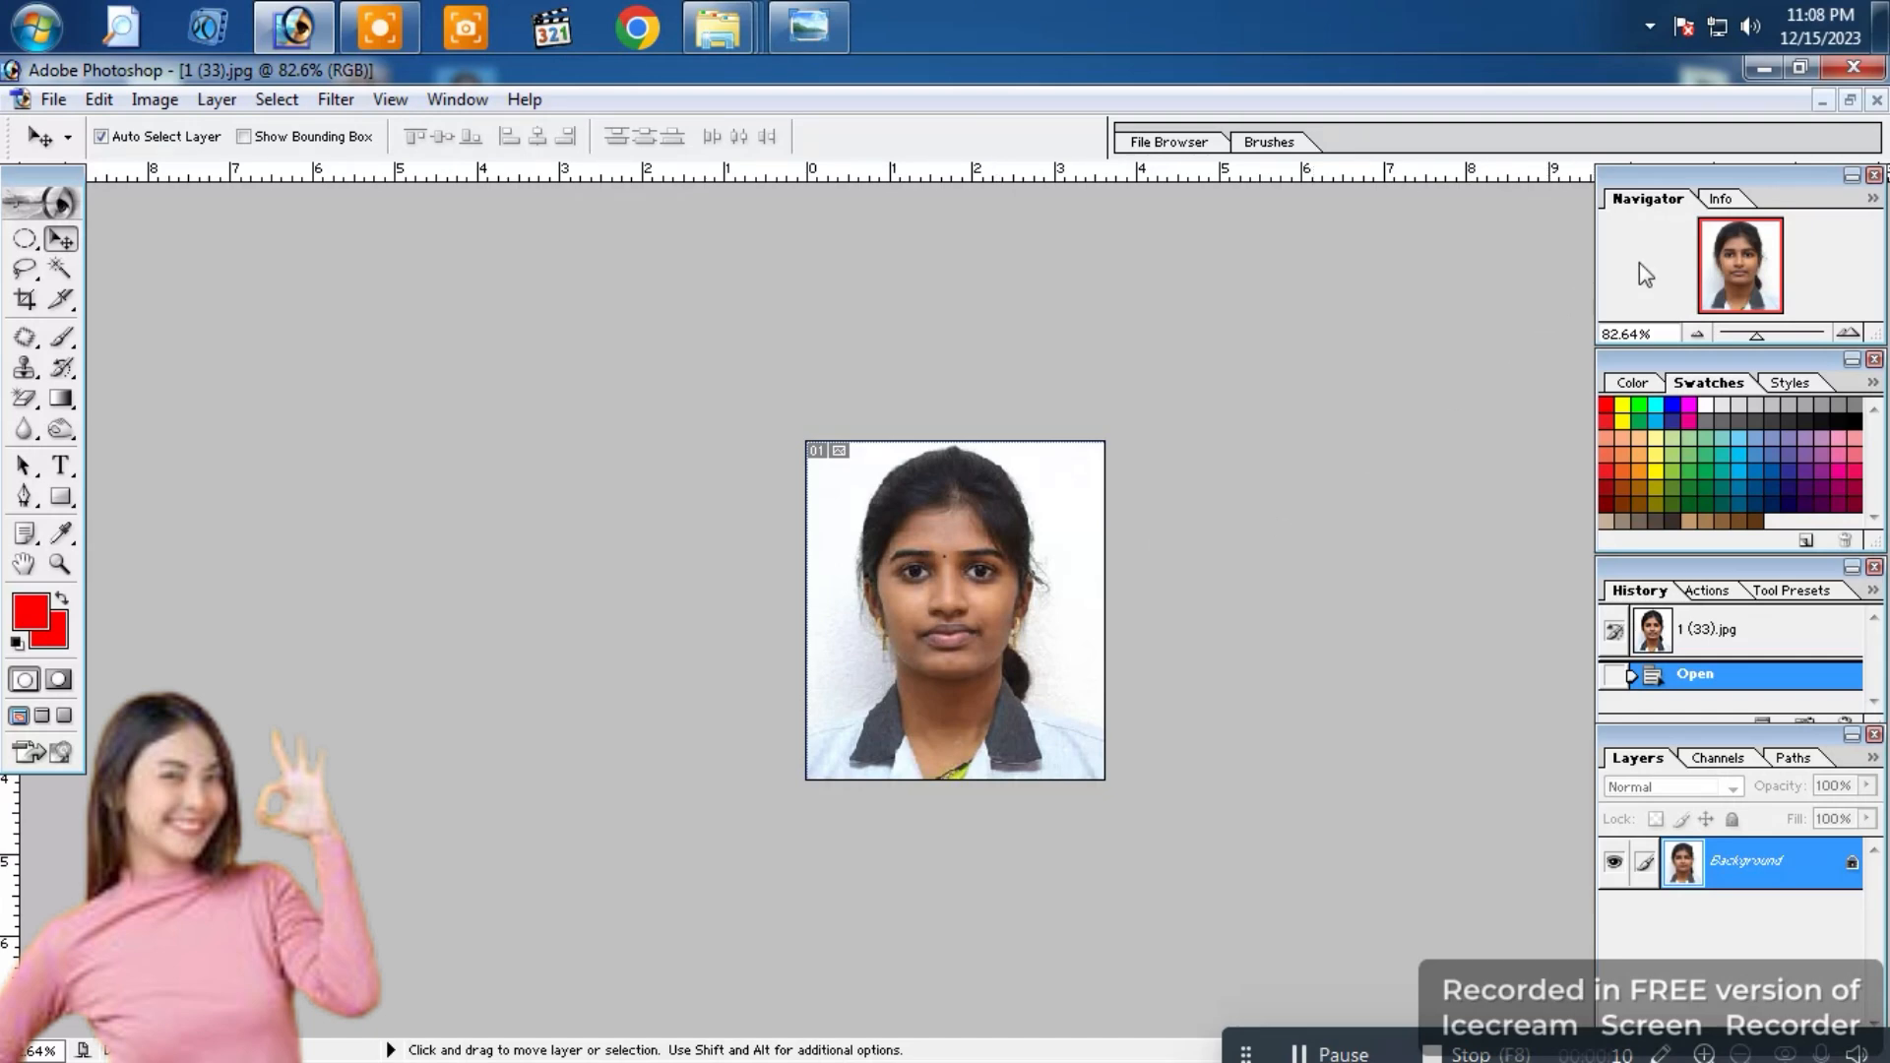
# Step: Restore the portrait to a floating window and open the headscarf file 44e64c404cf5259e35a4ffda5a37c822 copy from the Desktop
pyautogui.click(1851, 101)
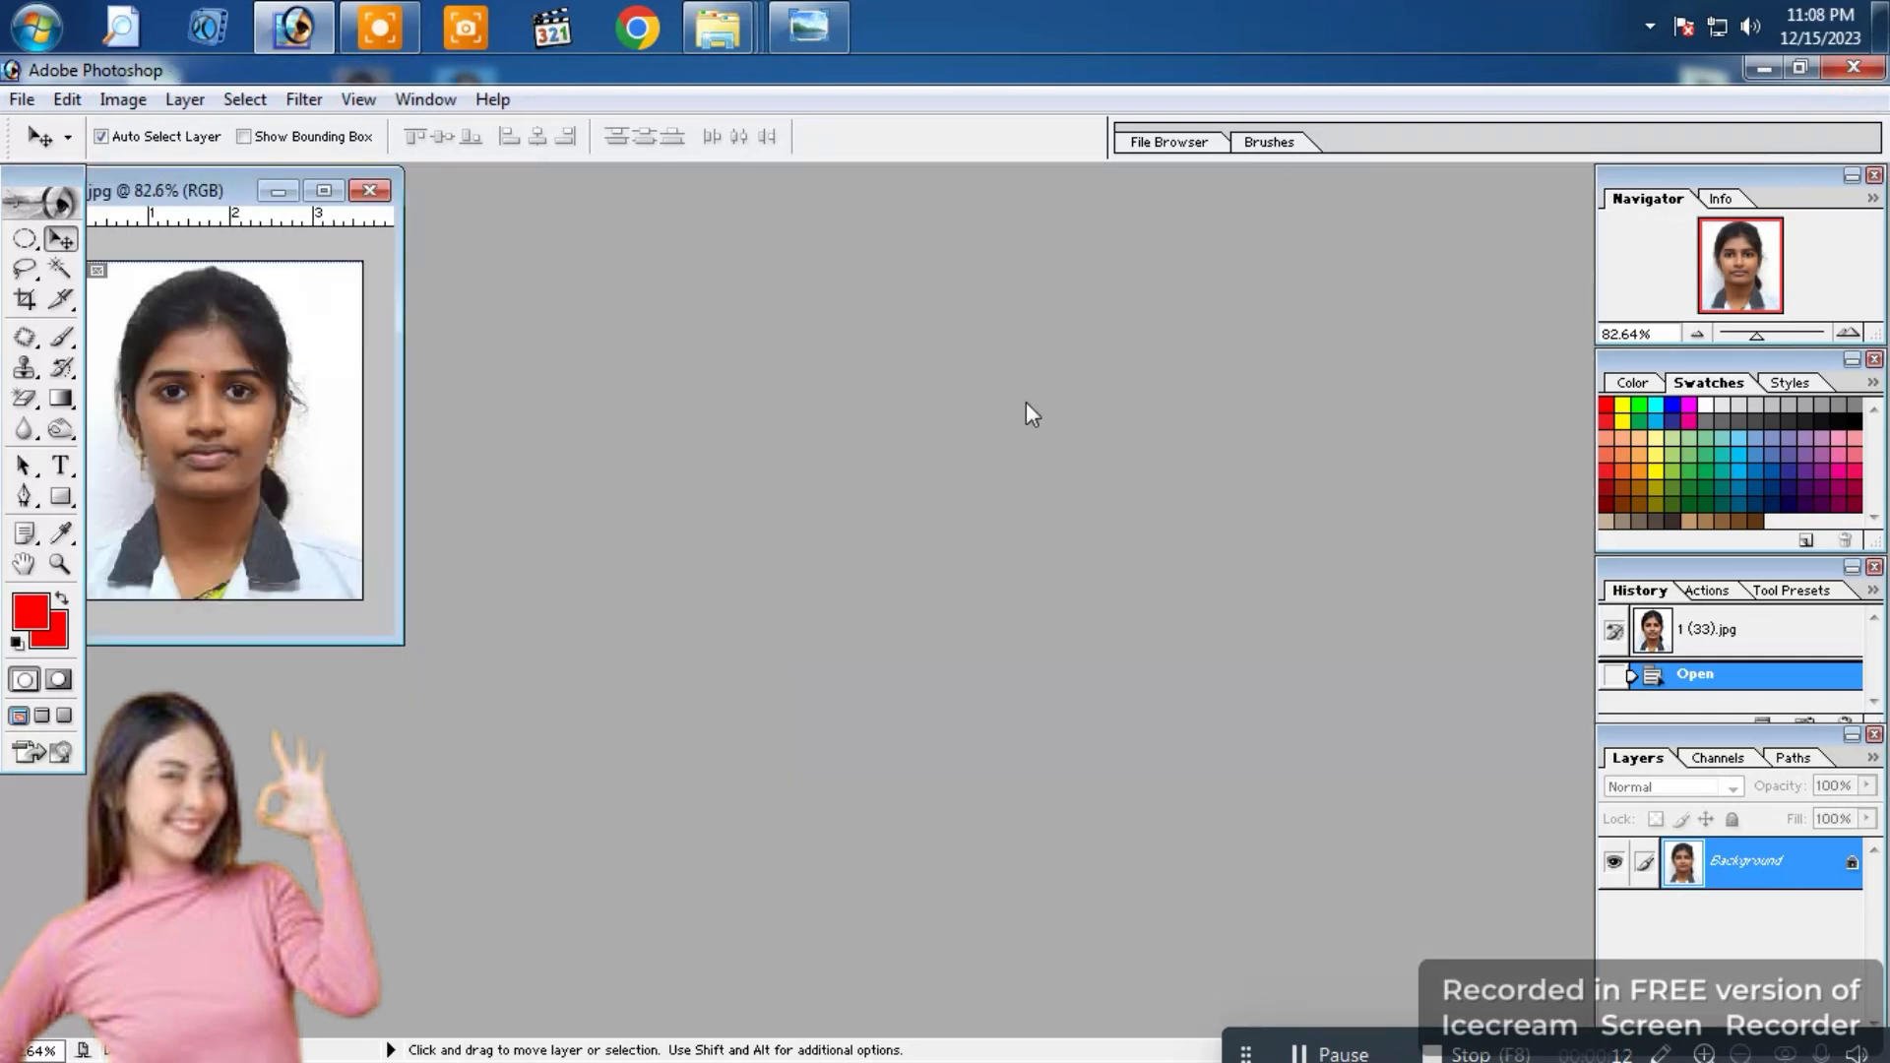
pyautogui.doubleClick(792, 405)
pyautogui.click(668, 404)
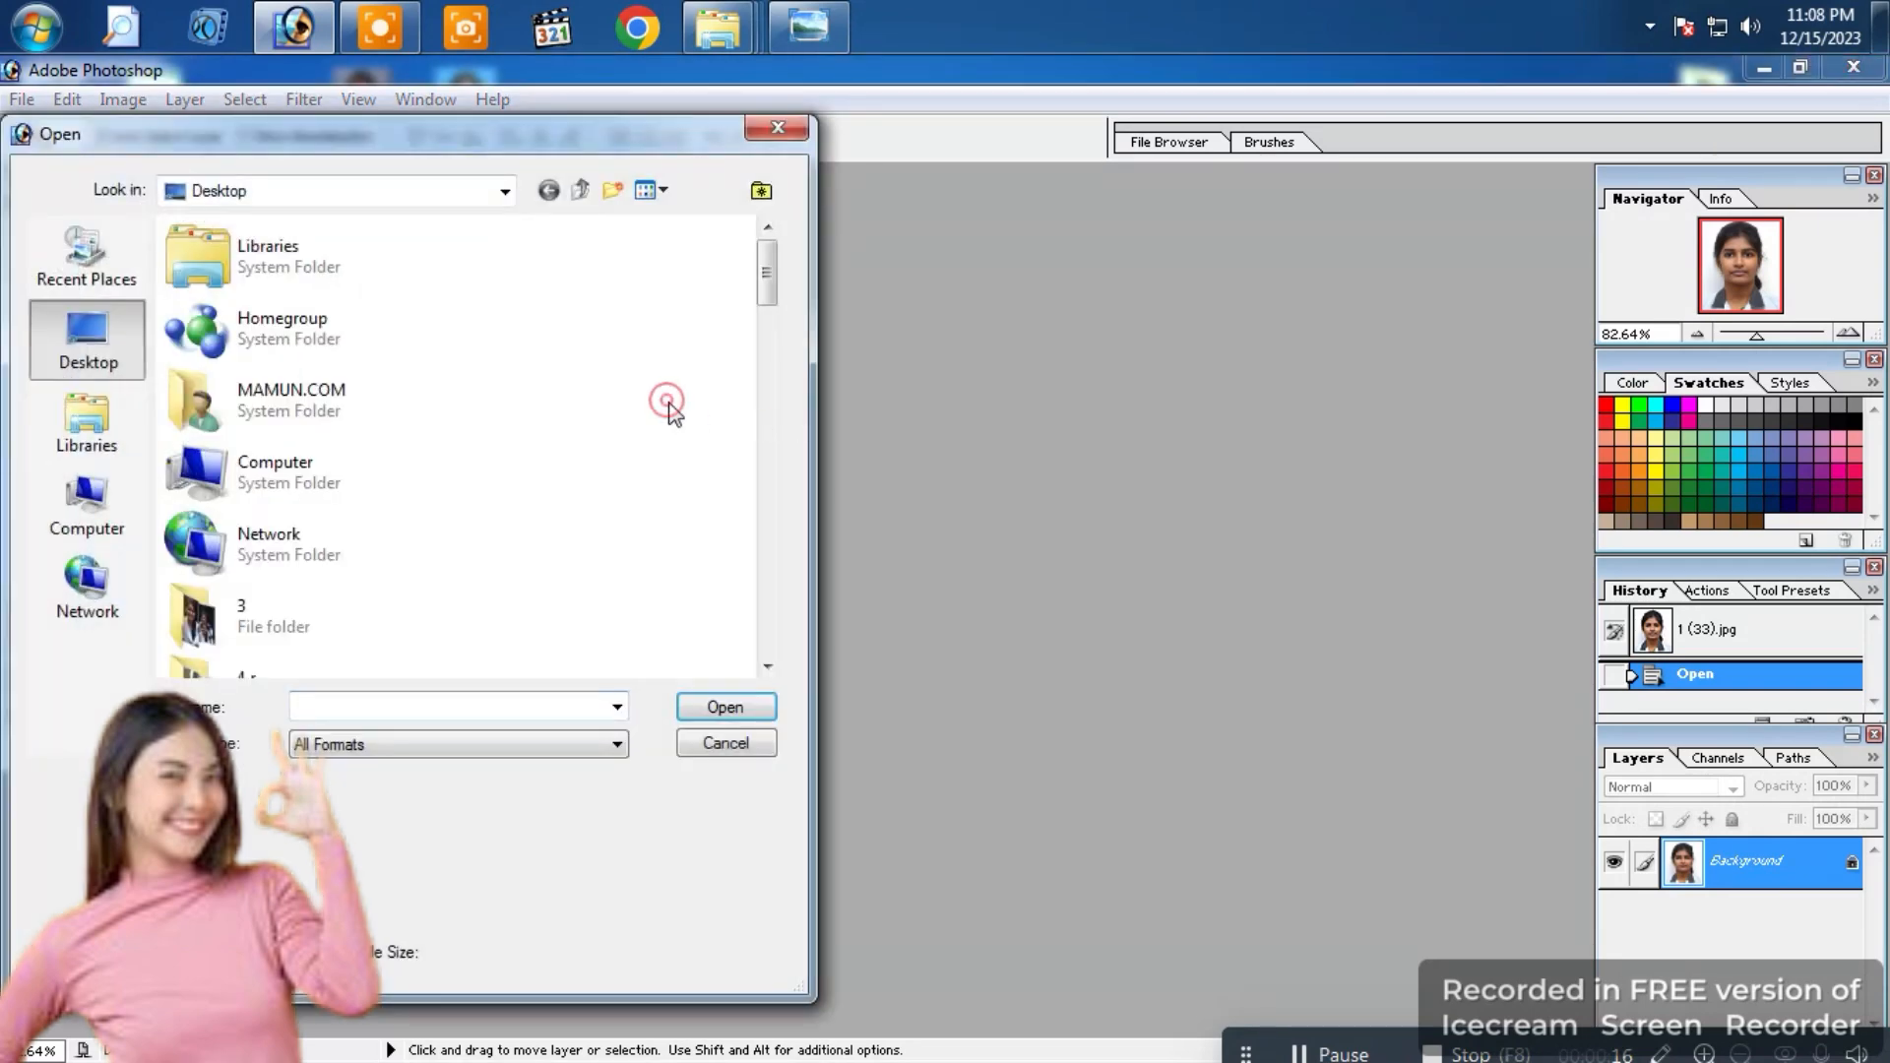
pyautogui.scroll(-5, 665, 415)
pyautogui.scroll(-3, 663, 418)
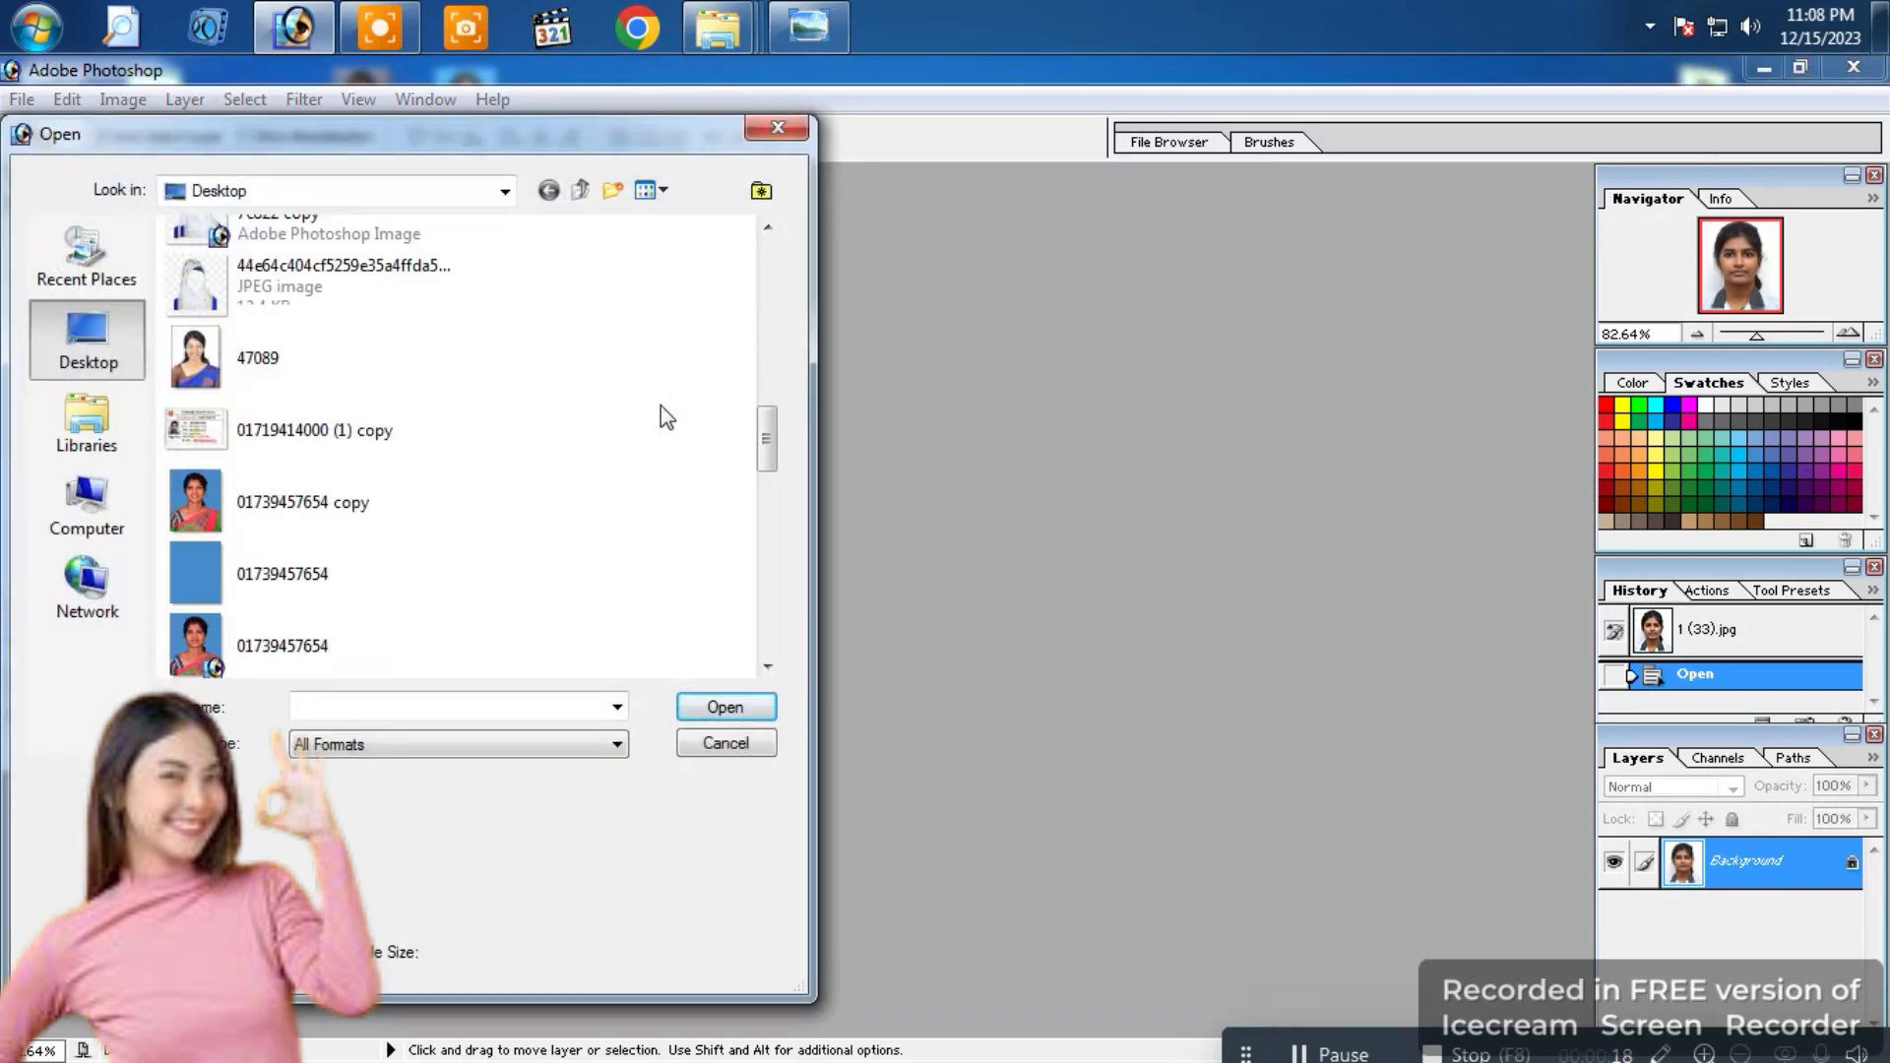
pyautogui.doubleClick(300, 234)
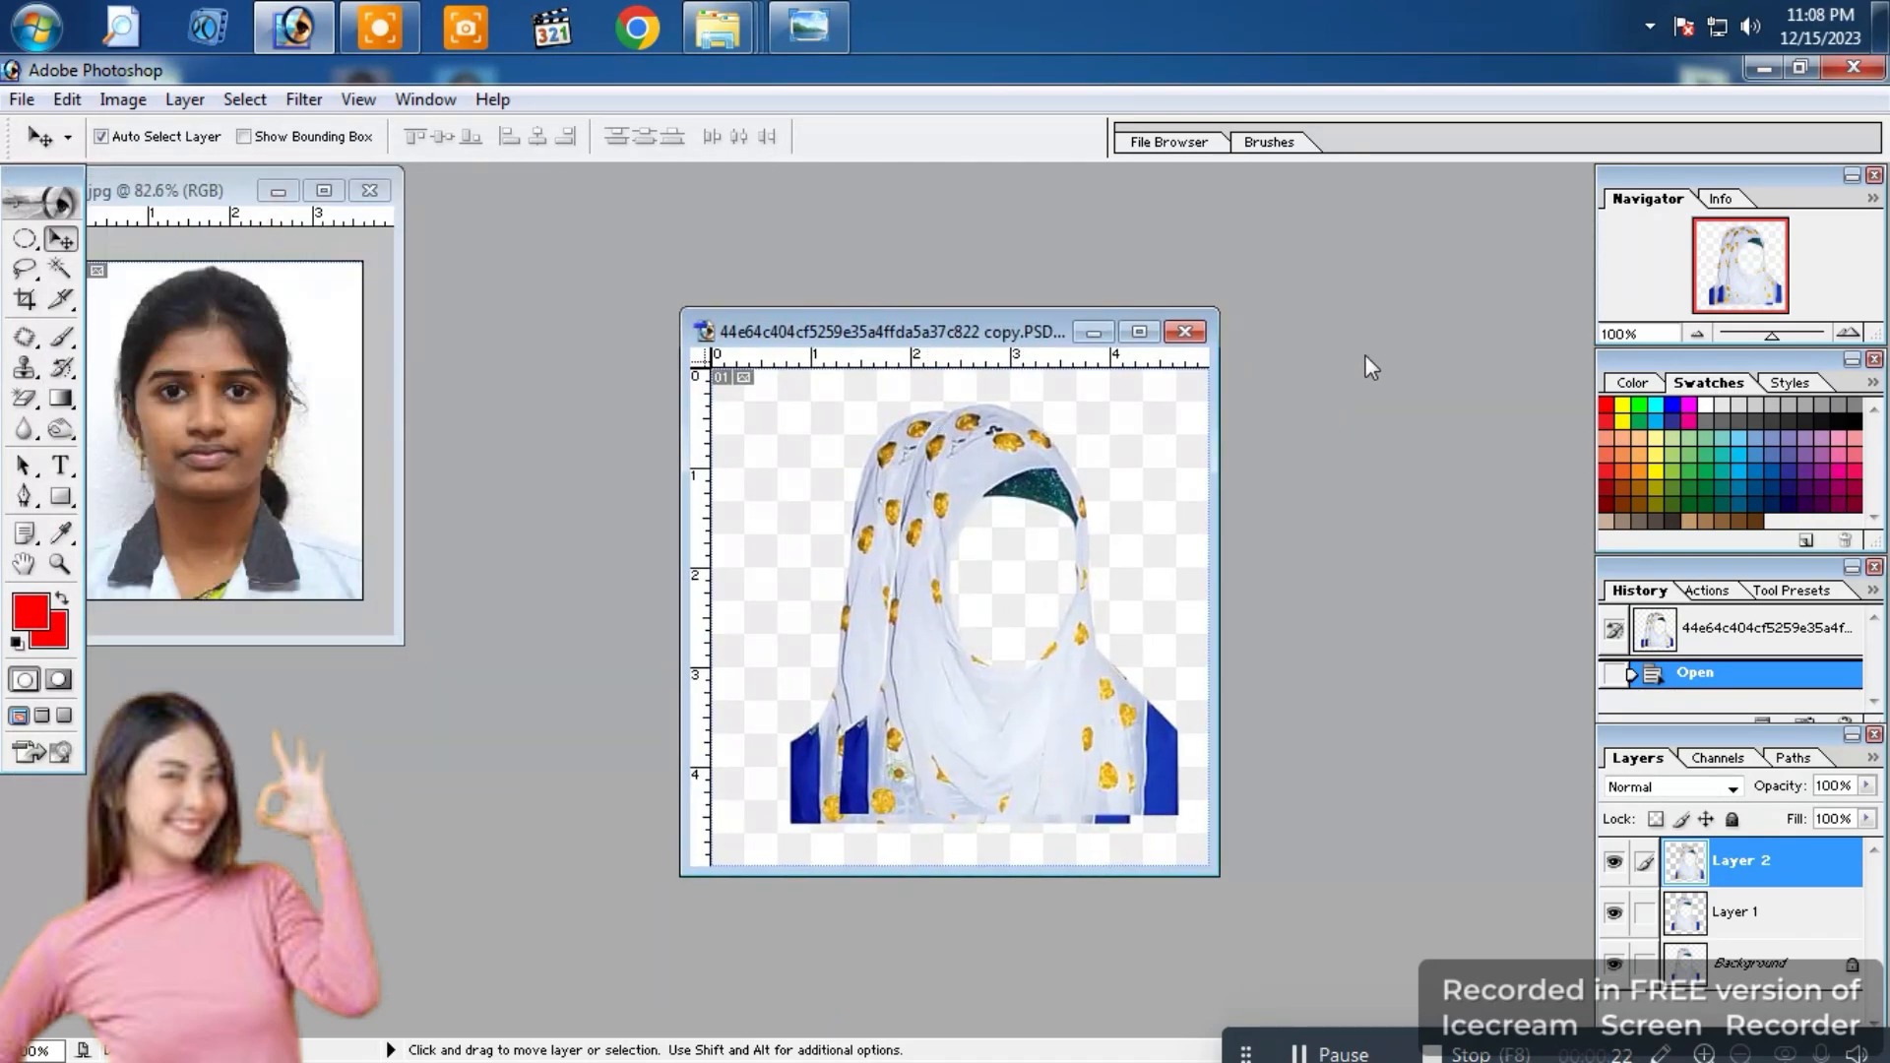
# Step: Create a new A4 document, 210 × 297 mm at 300 pixels/inch, in RGB Color with white contents
pyautogui.click(22, 99)
pyautogui.click(102, 137)
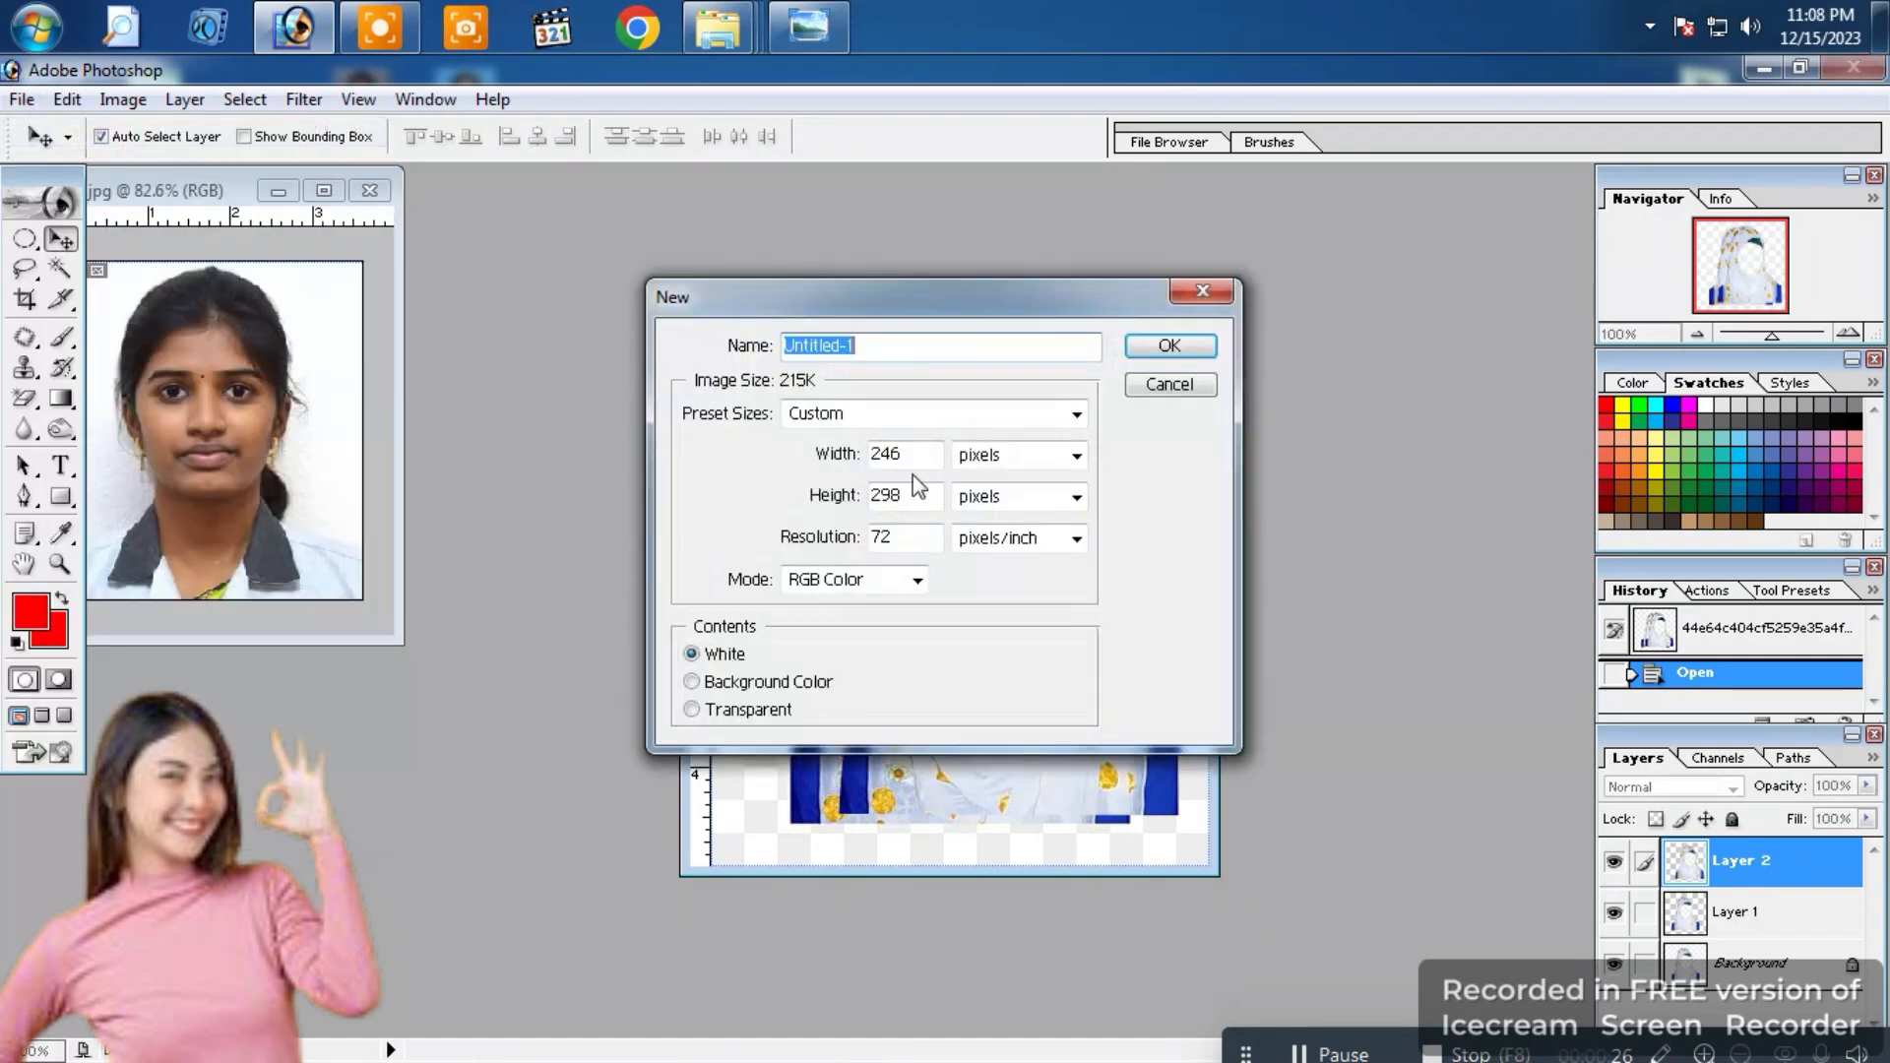
pyautogui.click(925, 413)
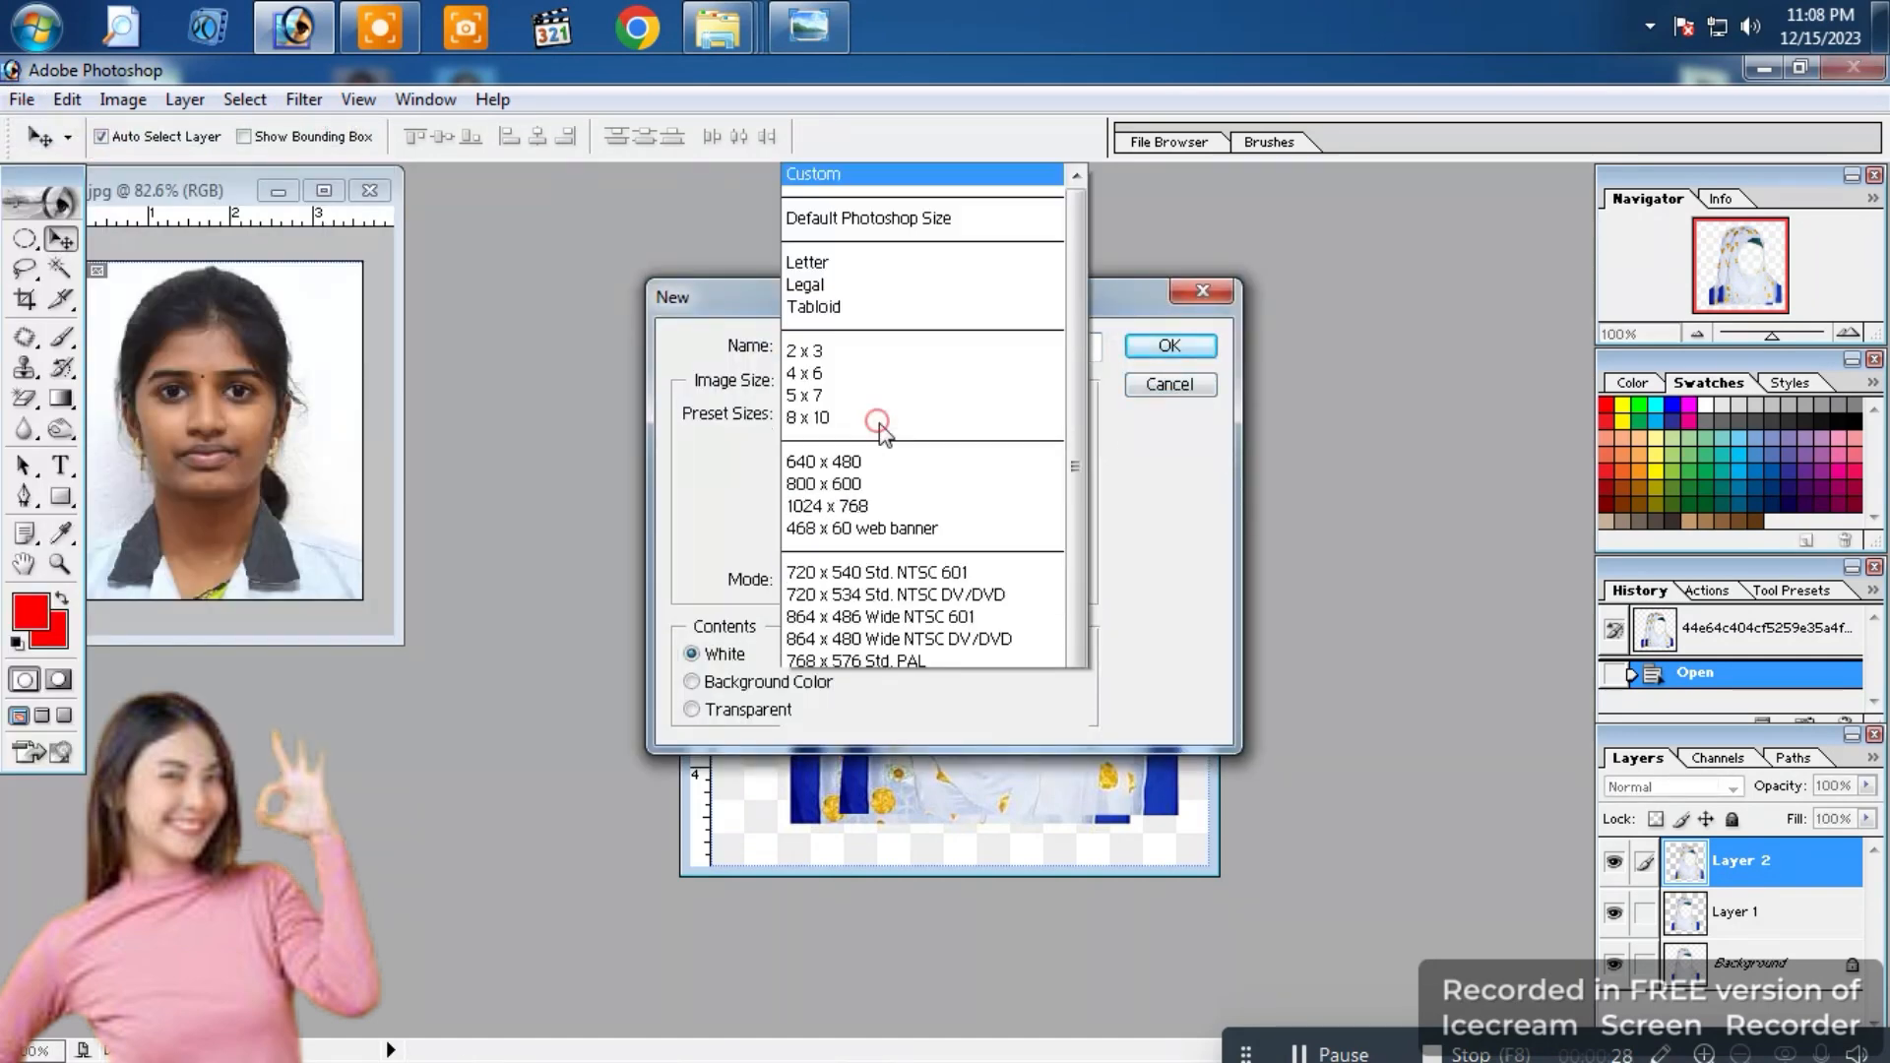
pyautogui.click(822, 604)
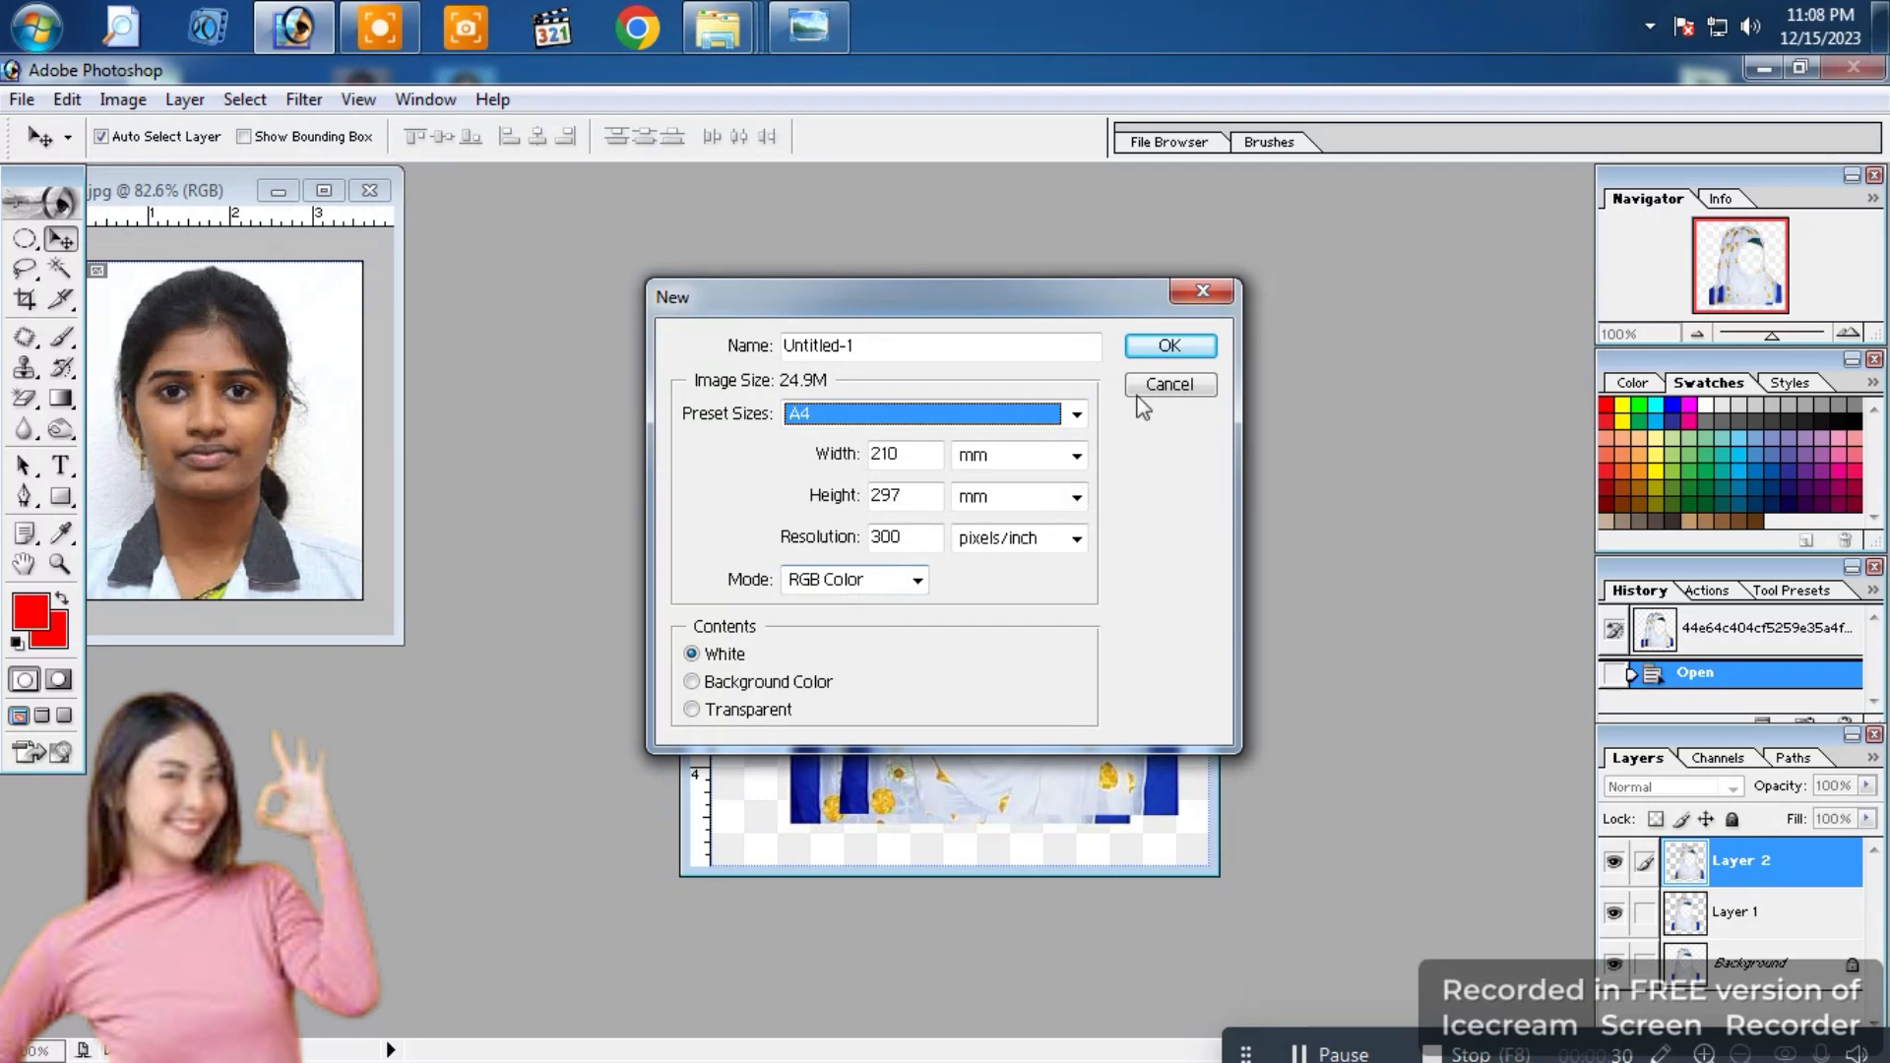
pyautogui.click(1165, 346)
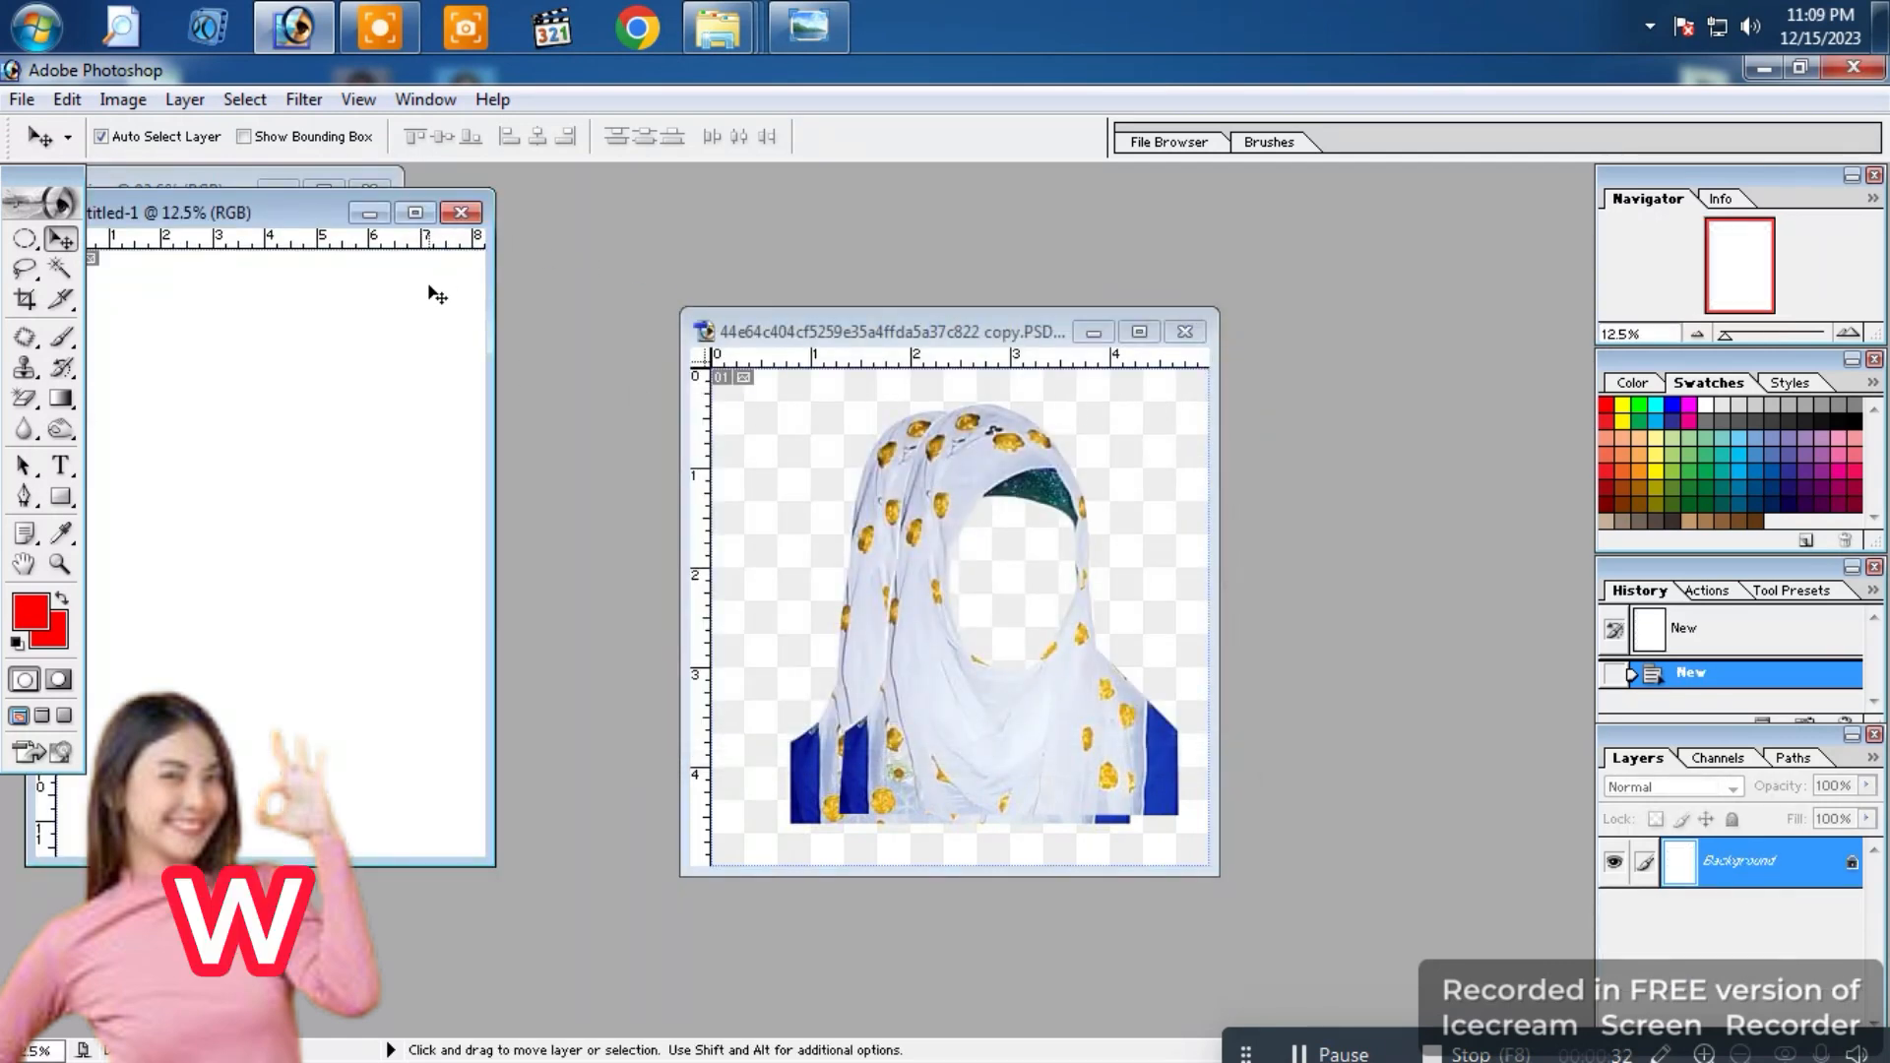
# Step: Select the entire white canvas with the Magic Wand, clear it to the red background color, and move its window aside
pyautogui.click(59, 268)
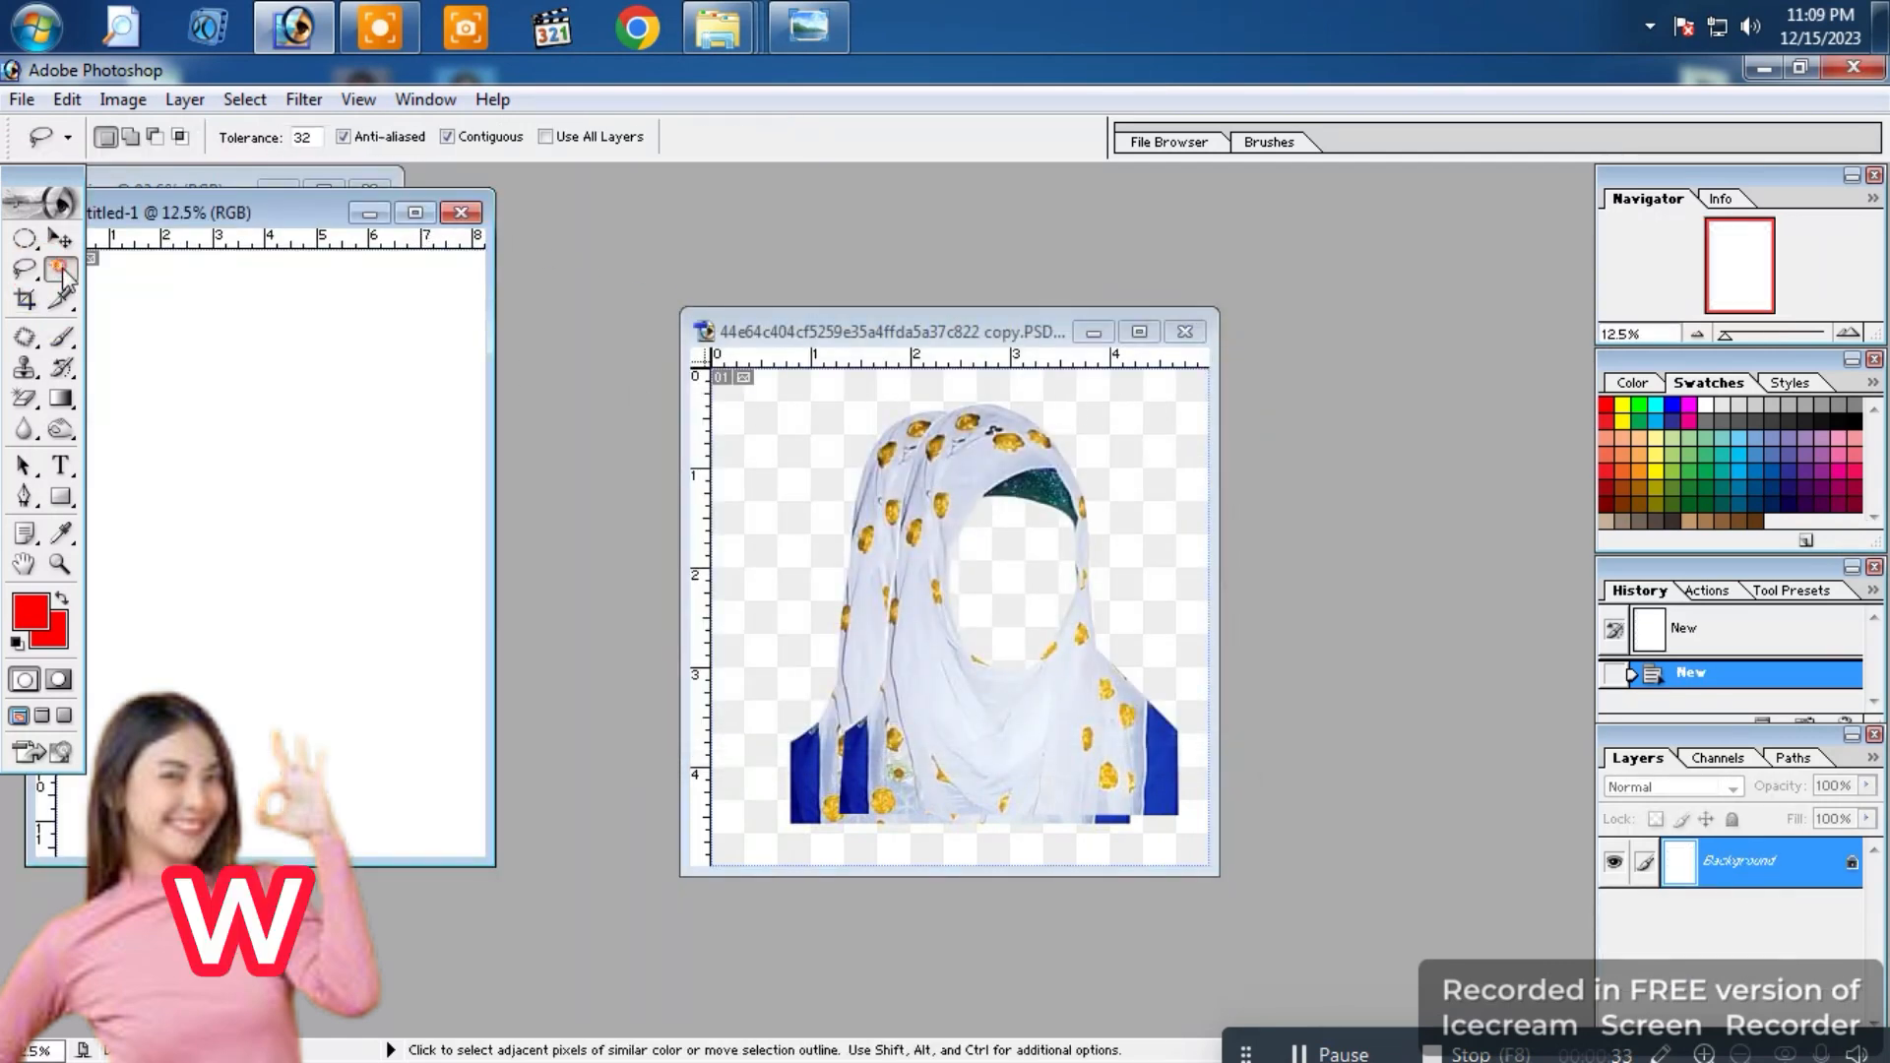
pyautogui.click(401, 458)
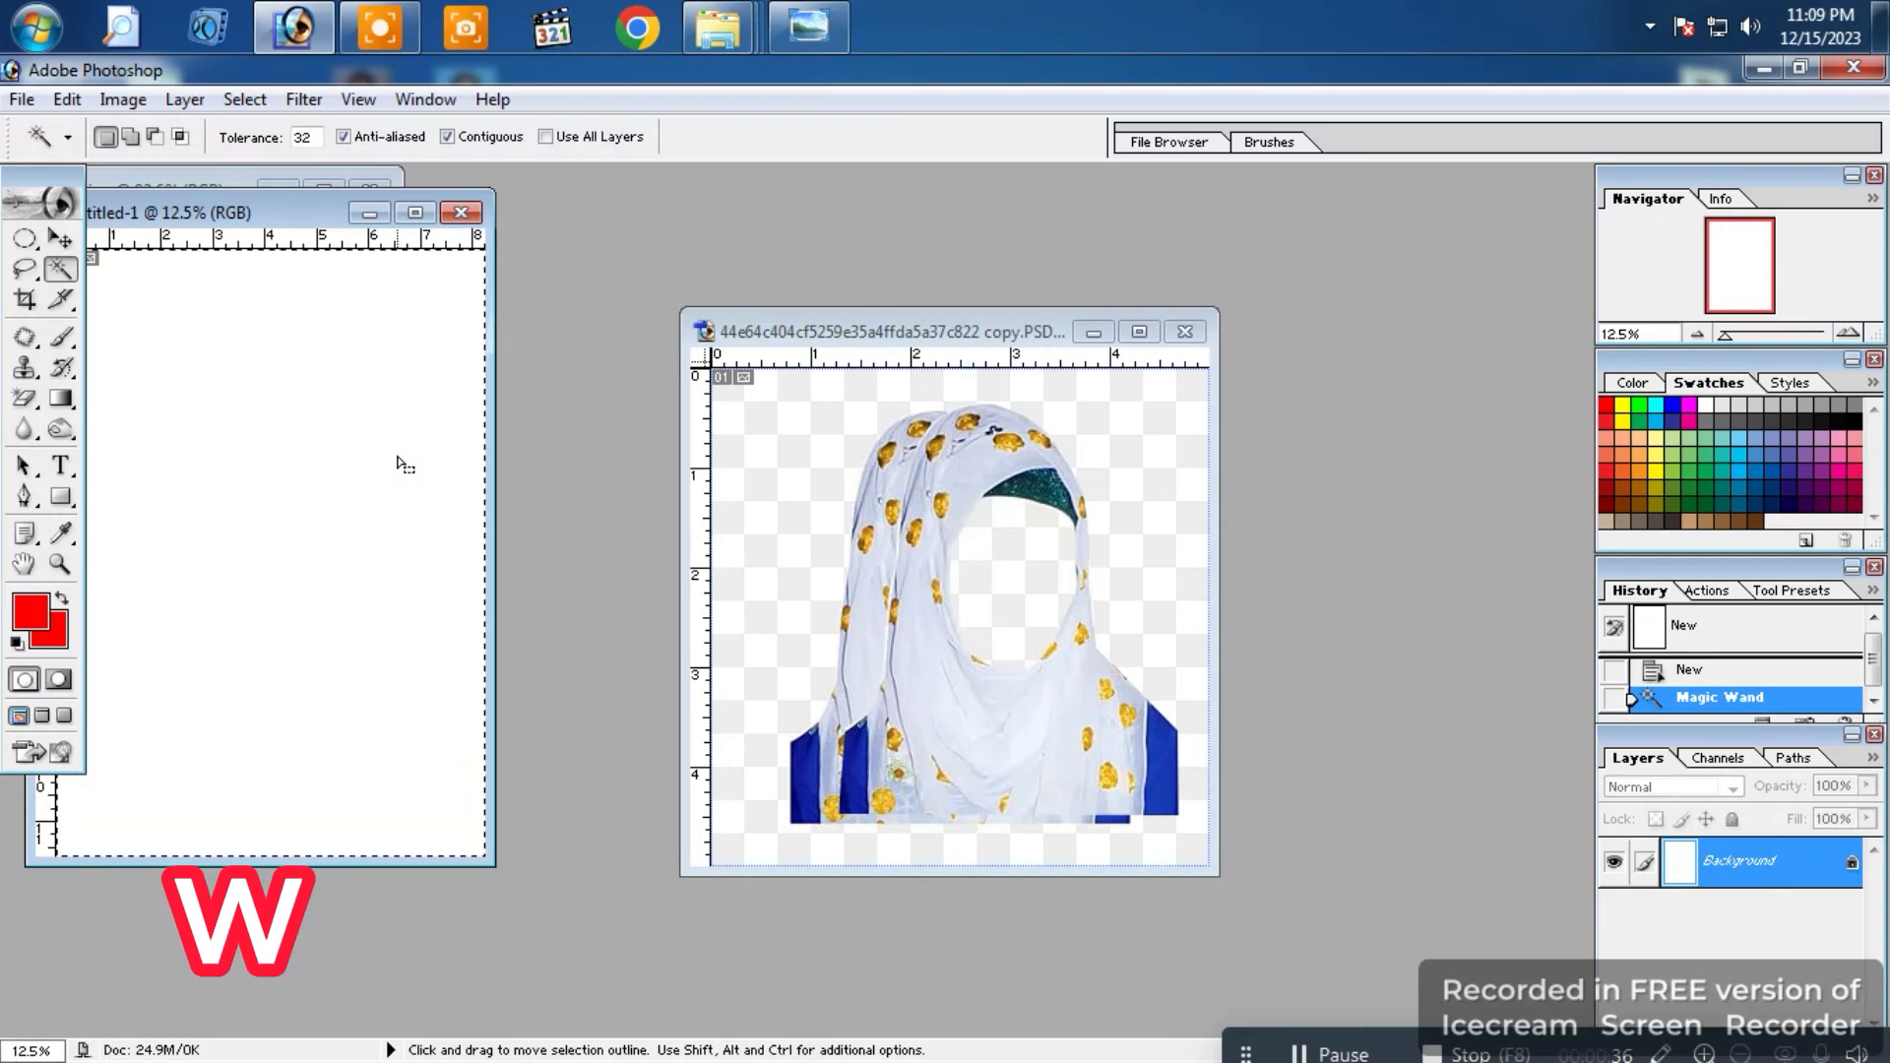
pyautogui.press('Delete')
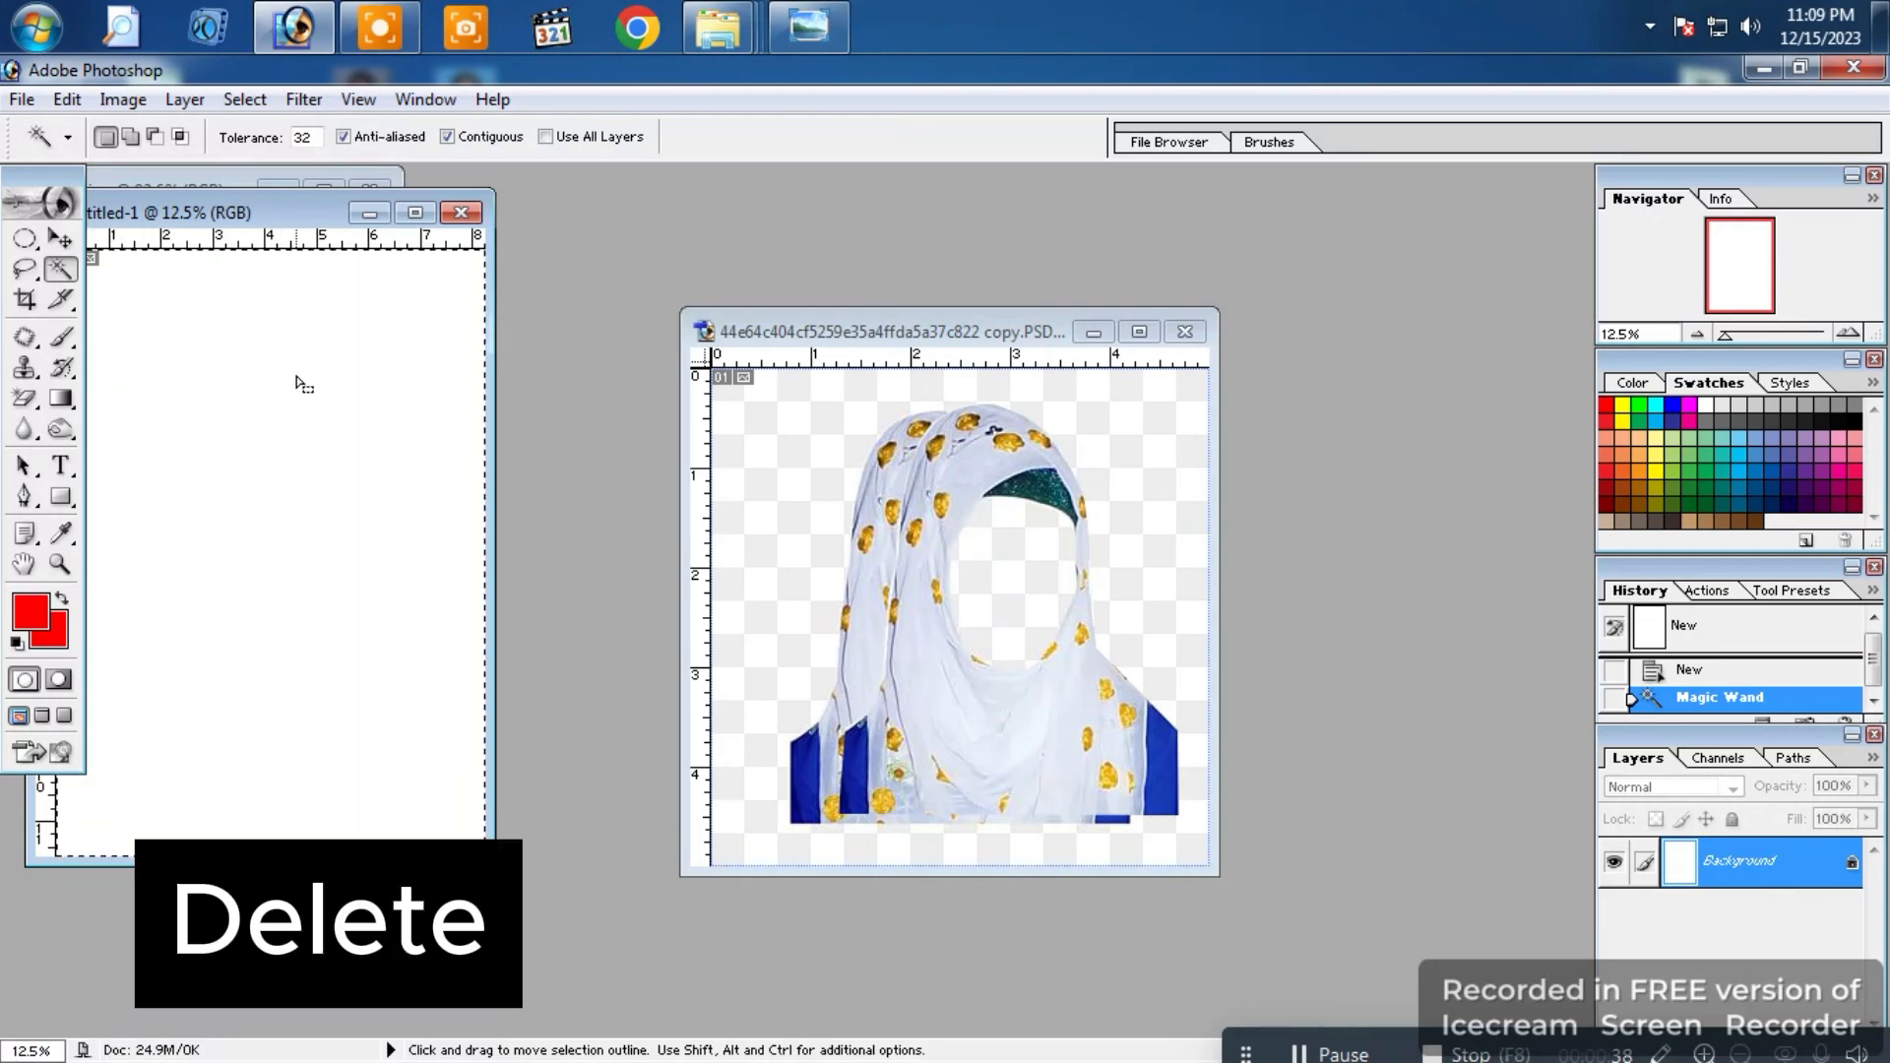
pyautogui.moveTo(231, 212); pyautogui.dragTo(1224, 326)
# Step: Copy the woman's portrait into the red A4 document with the Move tool and maximize that document
pyautogui.click(927, 512)
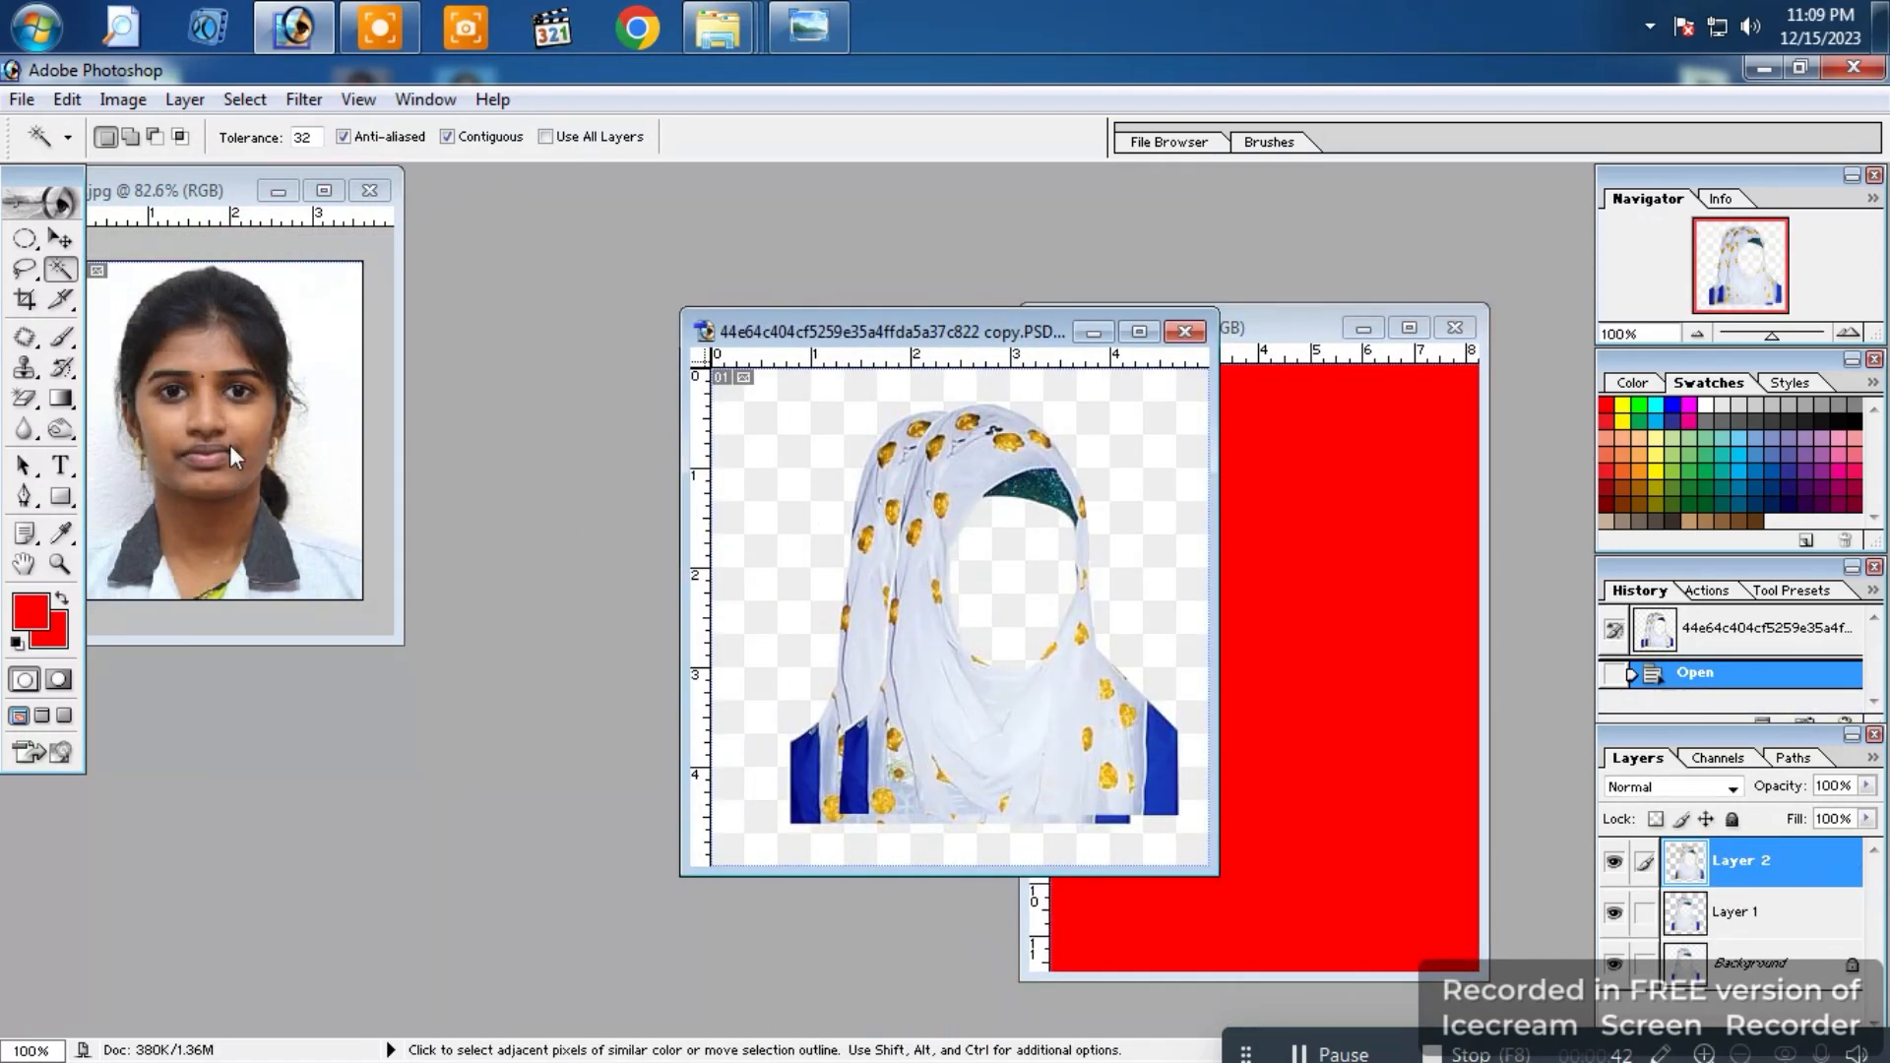
pyautogui.click(225, 440)
pyautogui.click(60, 238)
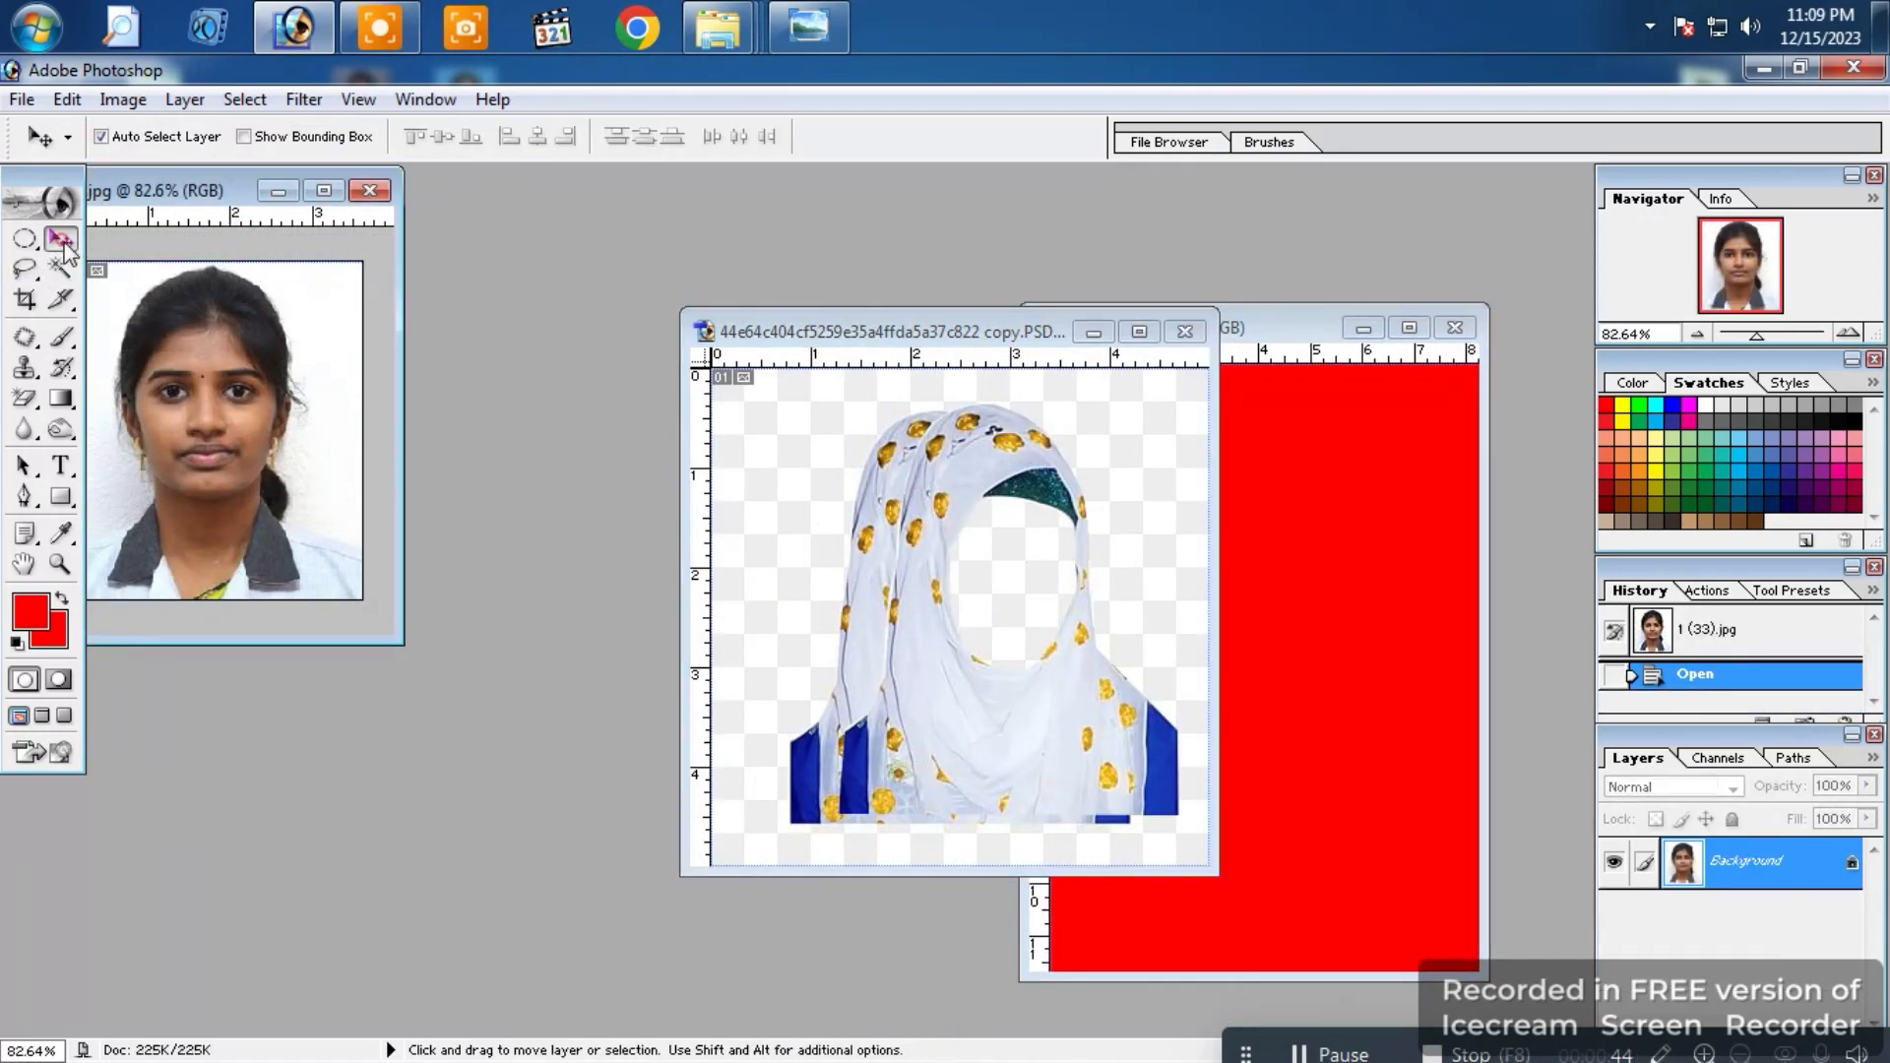
pyautogui.moveTo(418, 464); pyautogui.dragTo(1246, 706)
pyautogui.click(1410, 328)
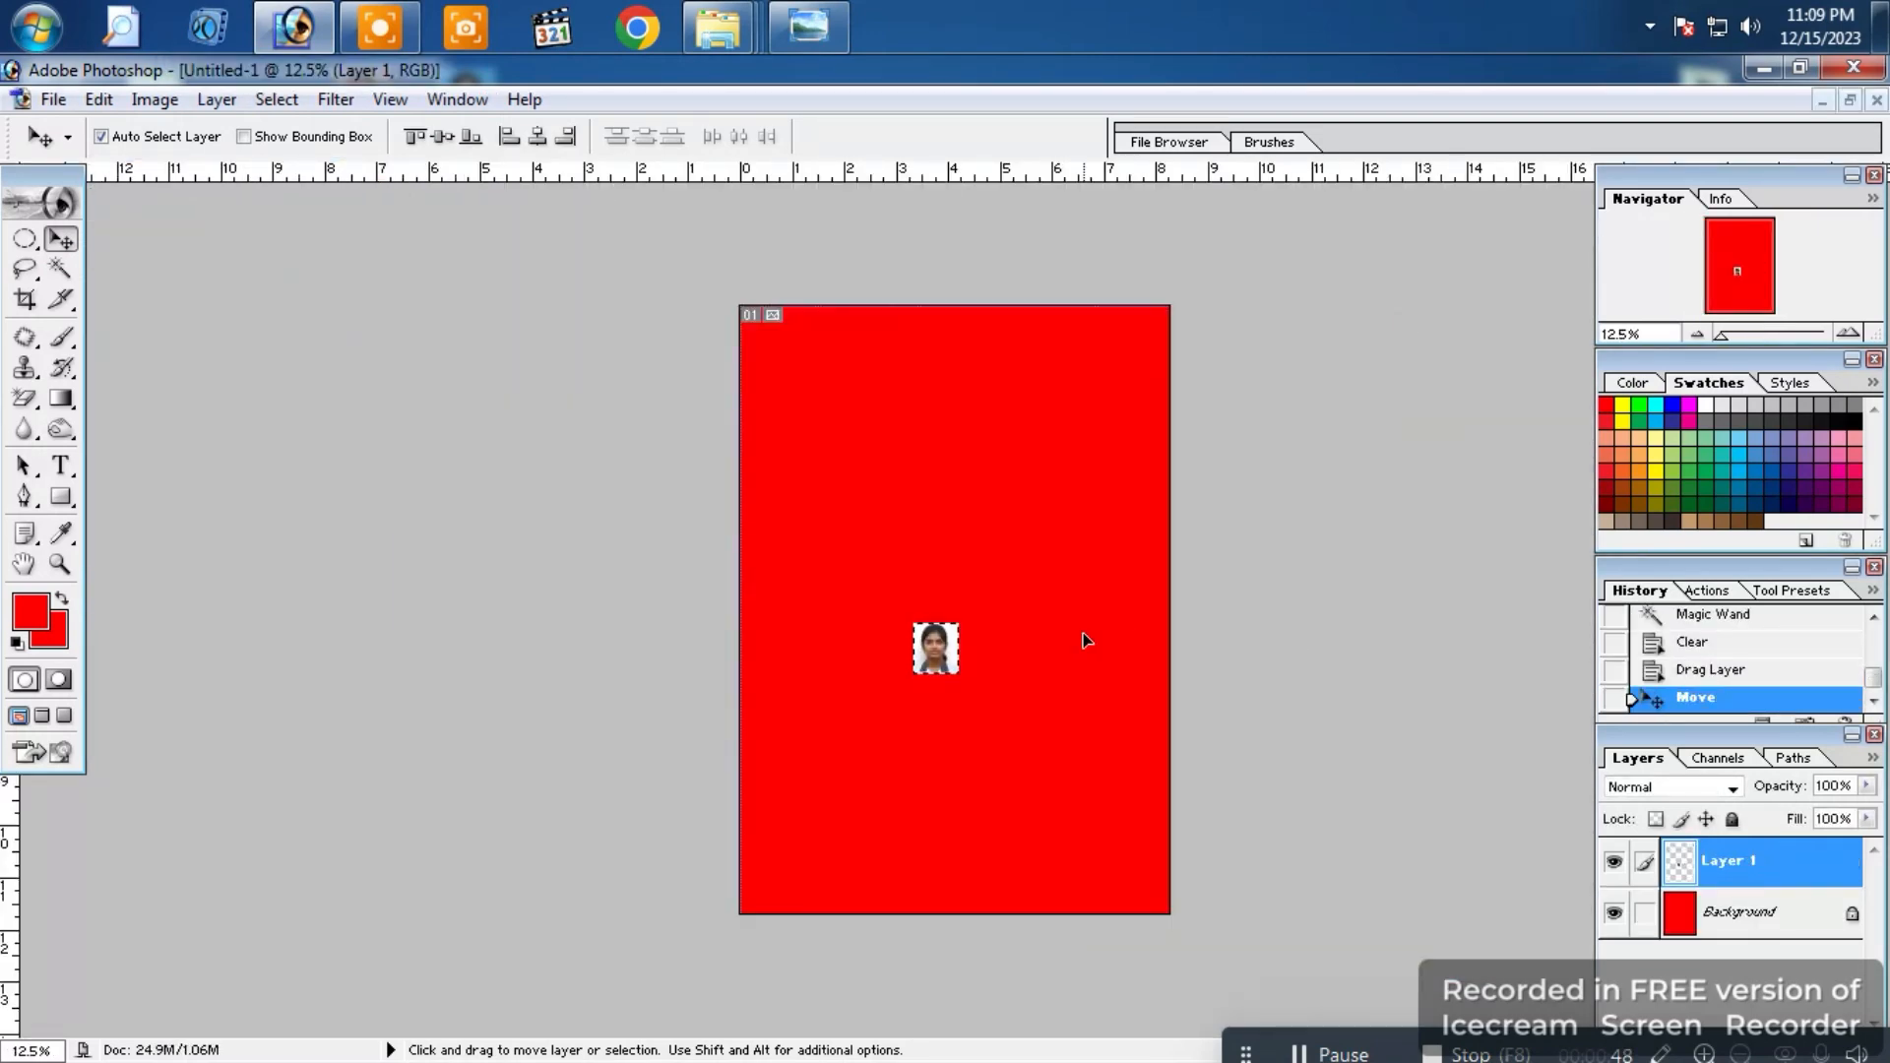
# Step: Scale the portrait layer to about 573% with Free Transform and move it to the lower part of the page
pyautogui.hotkey('ctrl', 't')
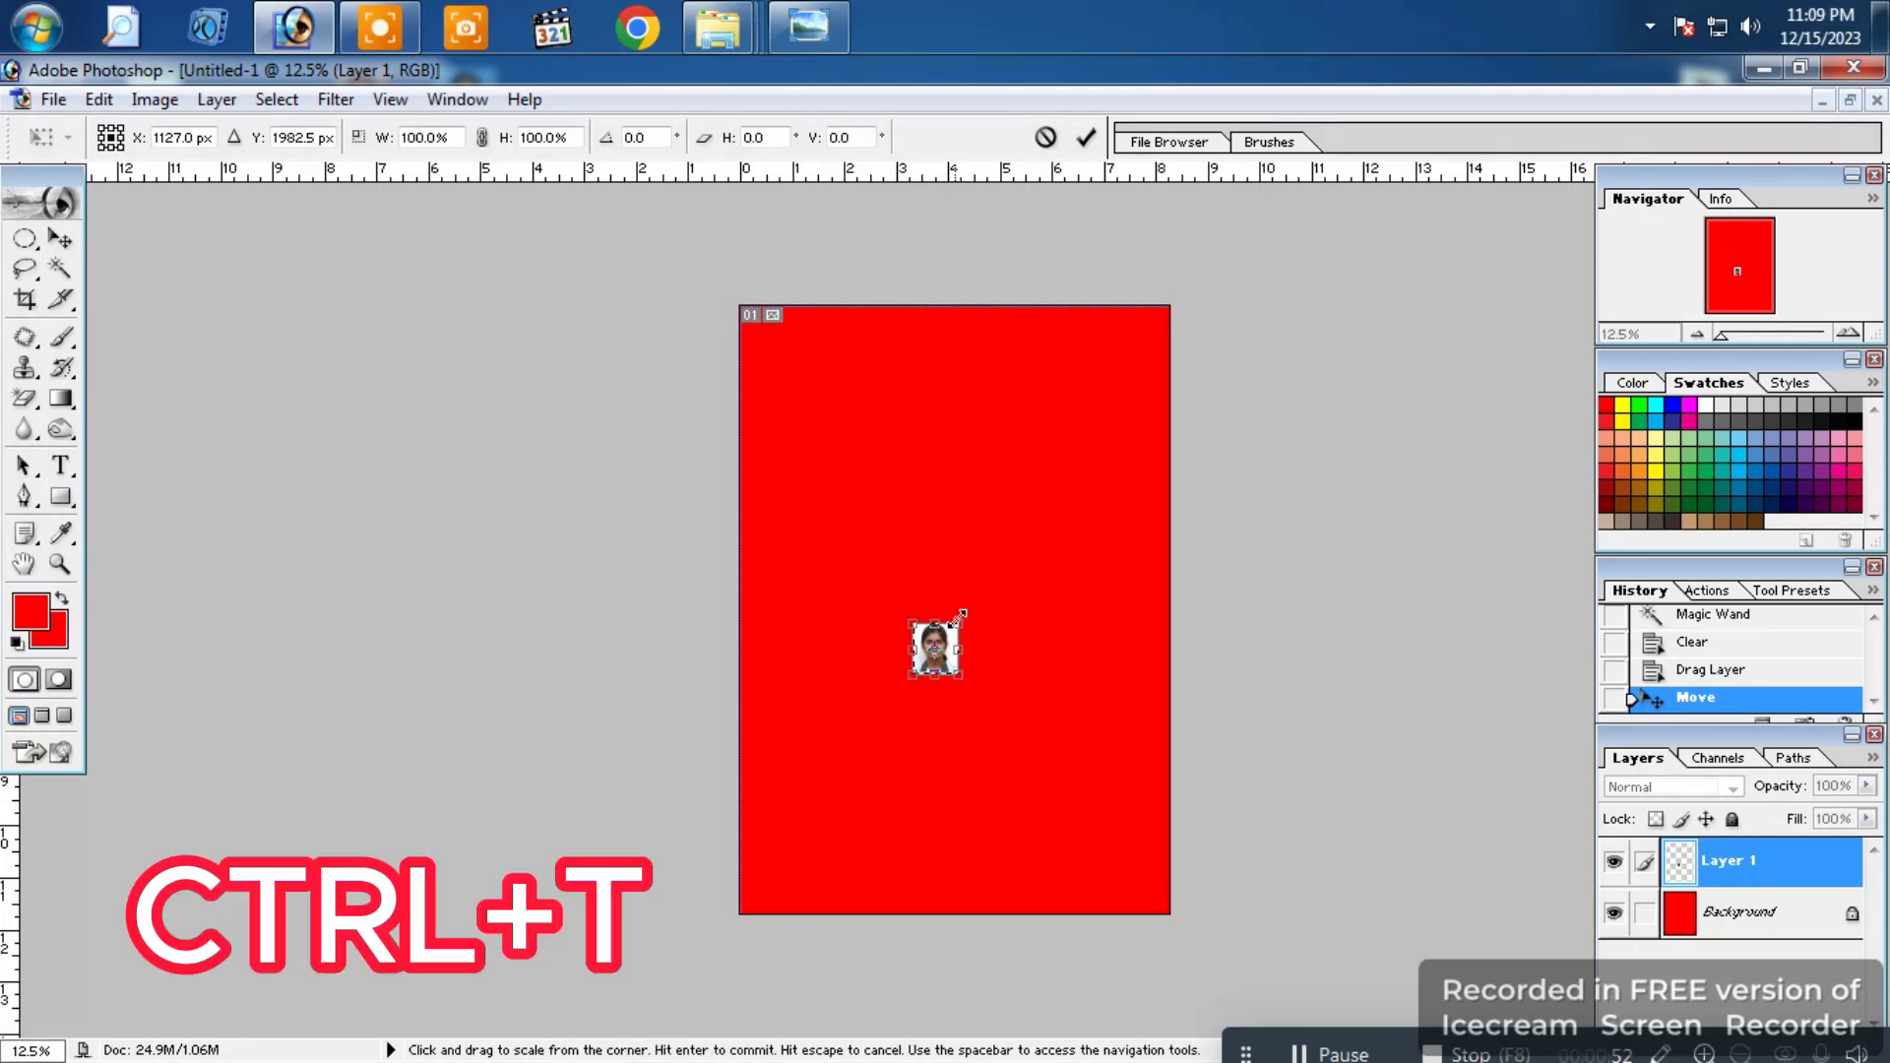
pyautogui.moveTo(963, 615); pyautogui.dragTo(1171, 381)
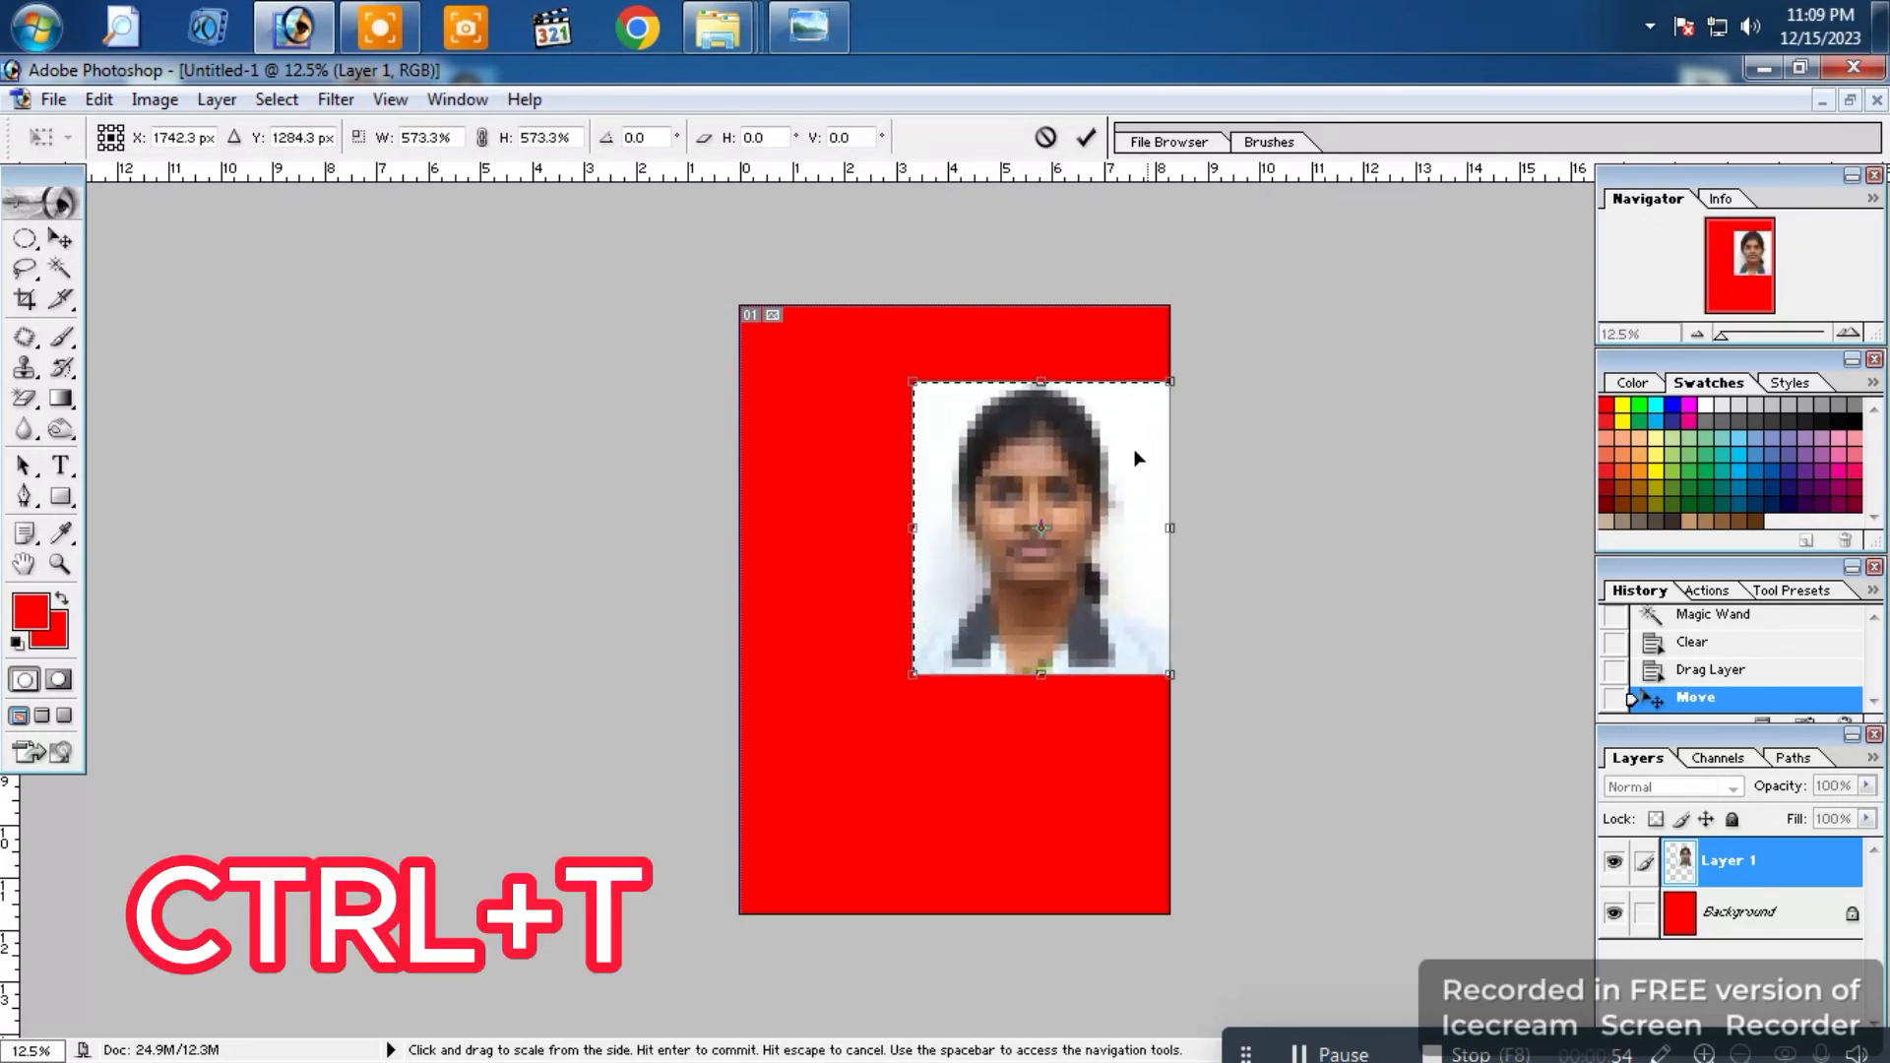
pyautogui.press('Return')
pyautogui.moveTo(1042, 584); pyautogui.dragTo(901, 754)
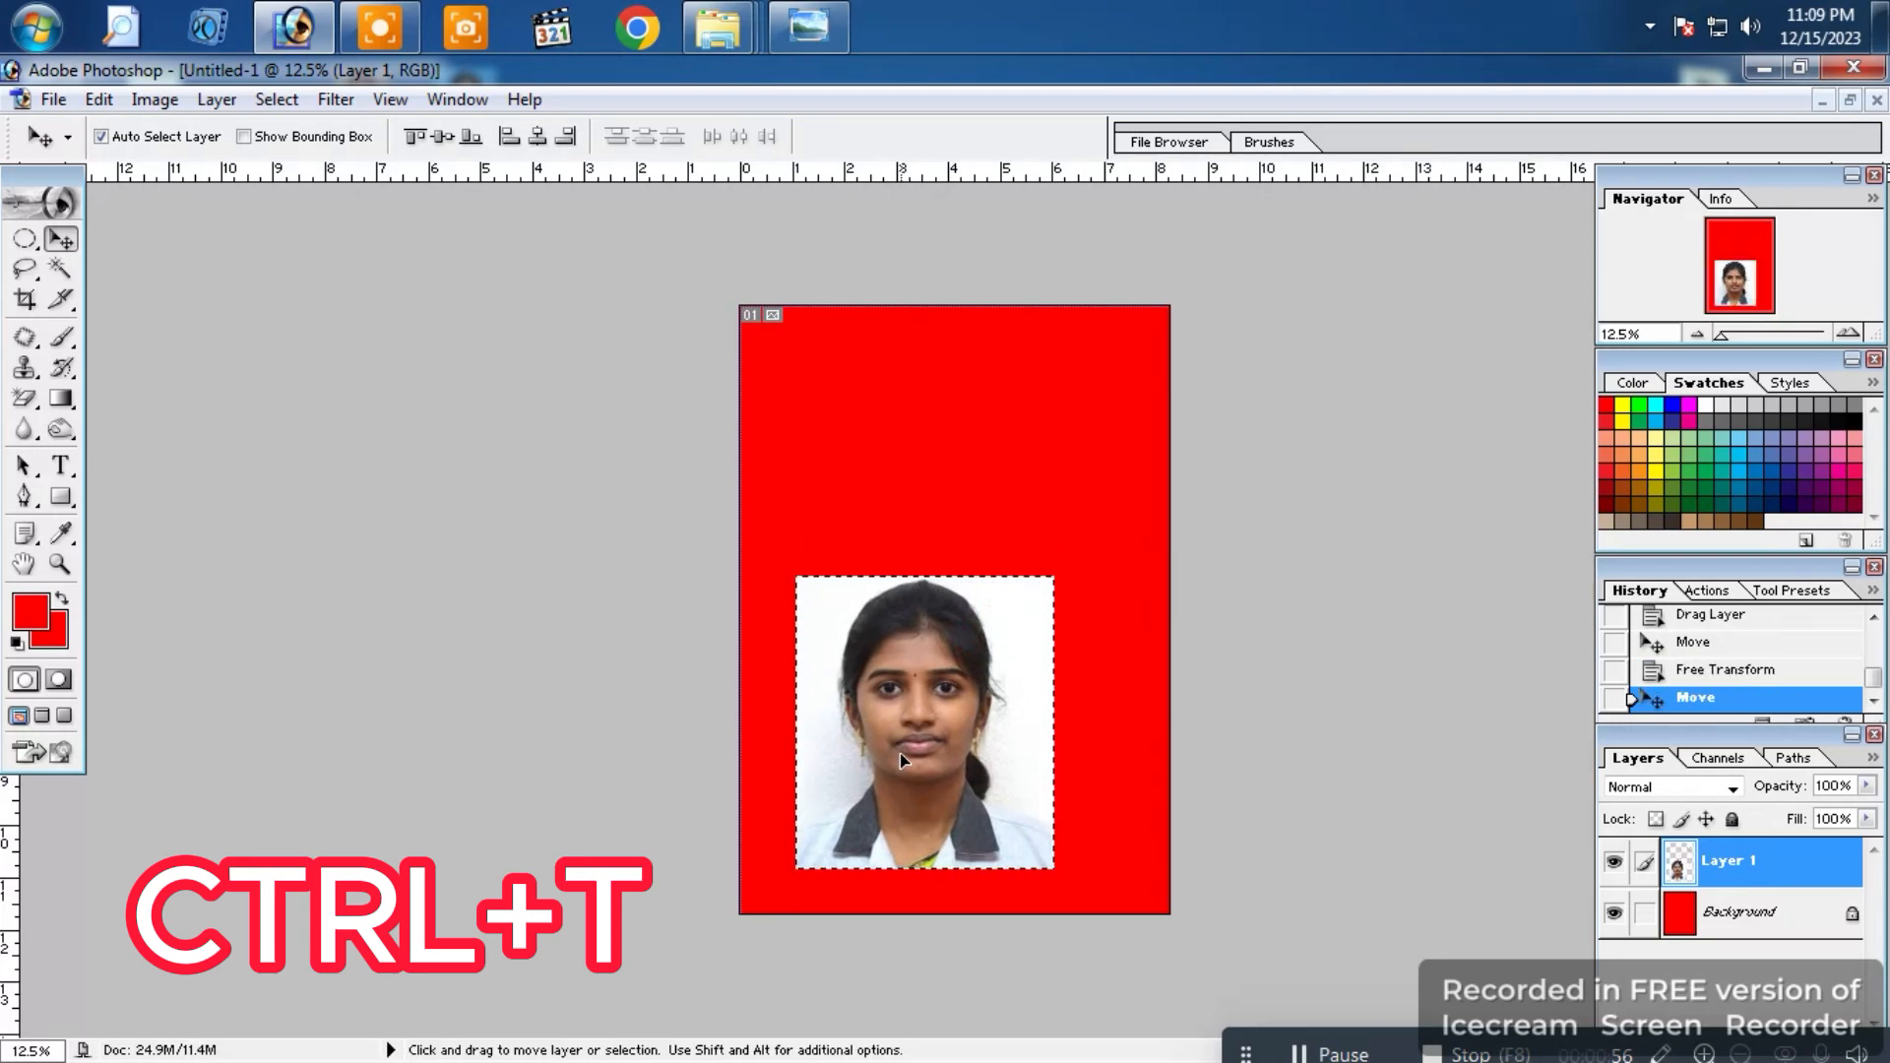
# Step: Enlarge the portrait further to about three quarters of the page width, center it on the page, and deselect
pyautogui.hotkey('ctrl', 't')
pyautogui.moveTo(1053, 576); pyautogui.dragTo(1116, 466)
pyautogui.press('Return')
pyautogui.moveTo(984, 633); pyautogui.dragTo(975, 592)
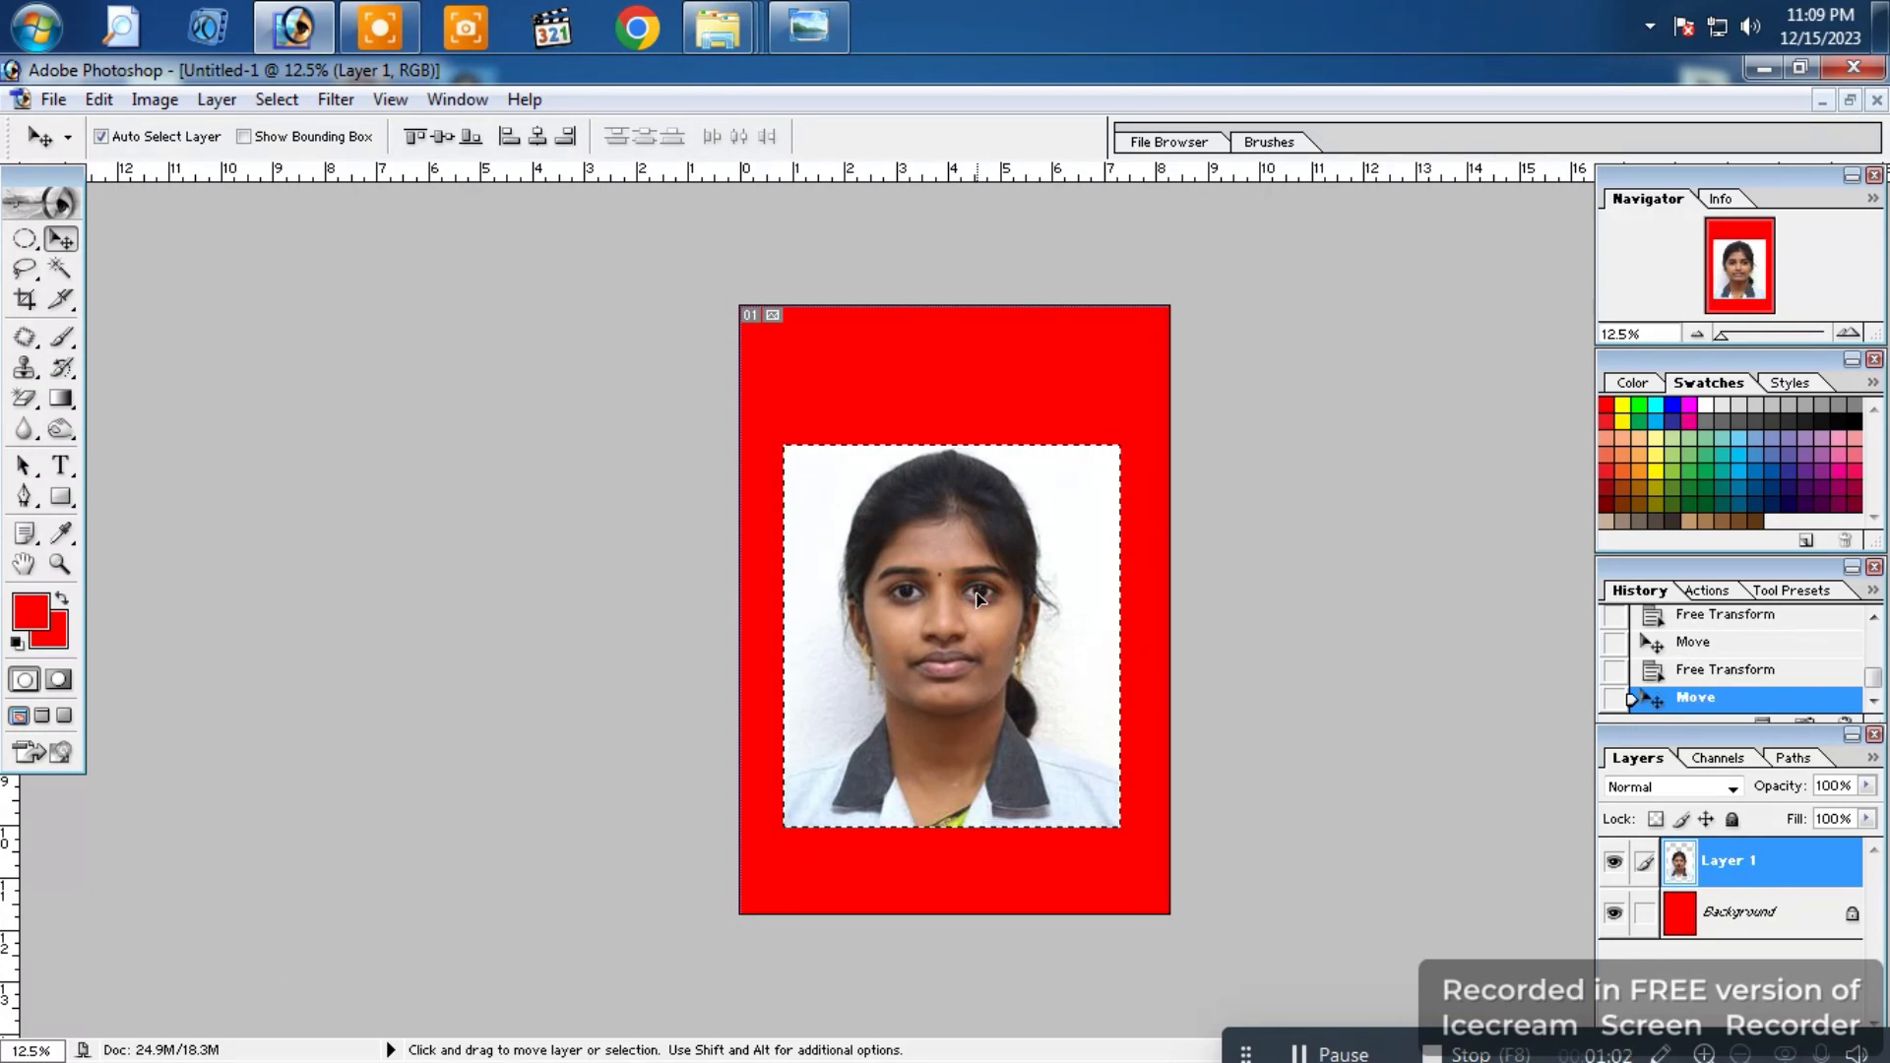
pyautogui.hotkey('ctrl', 'd')
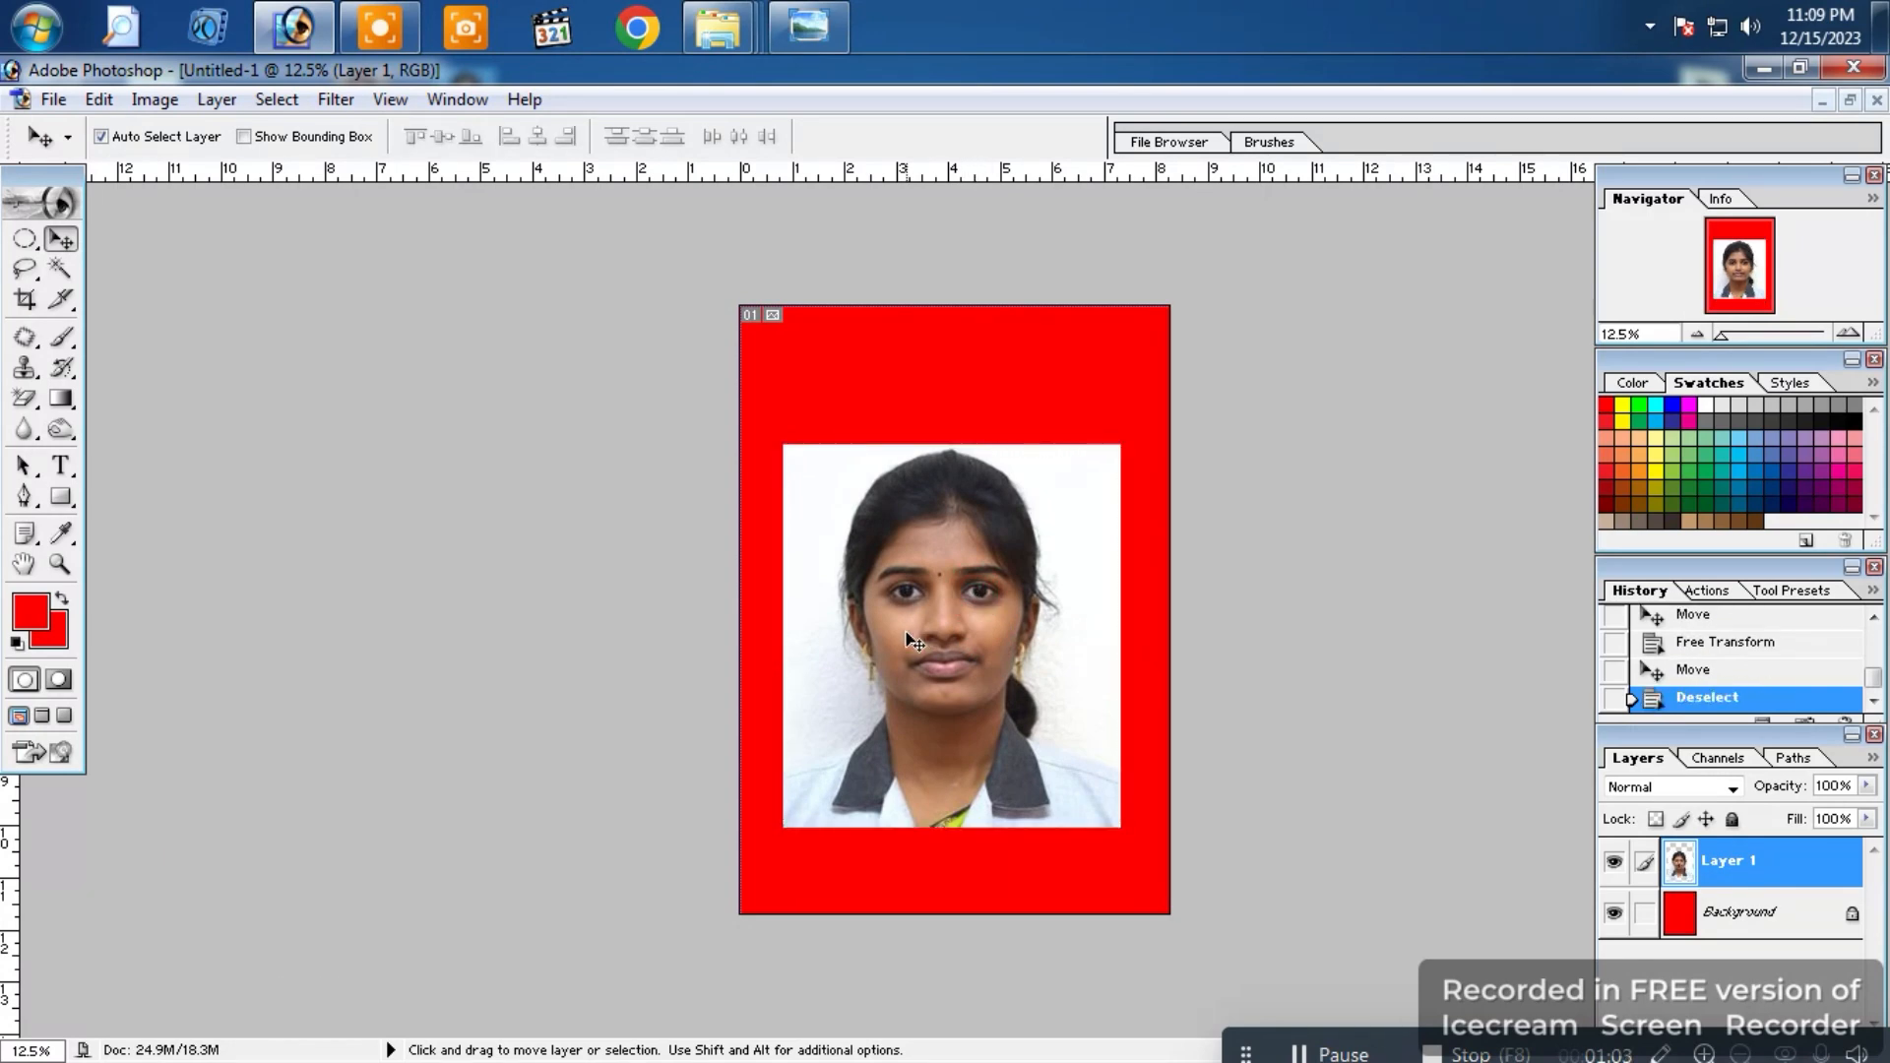
# Step: Copy the headscarf layer from its file onto the portrait in the A4 document and maximize that document
pyautogui.click(1851, 101)
pyautogui.click(953, 461)
pyautogui.rightClick(961, 459)
pyautogui.click(1024, 477)
pyautogui.moveTo(1024, 473); pyautogui.dragTo(1272, 585)
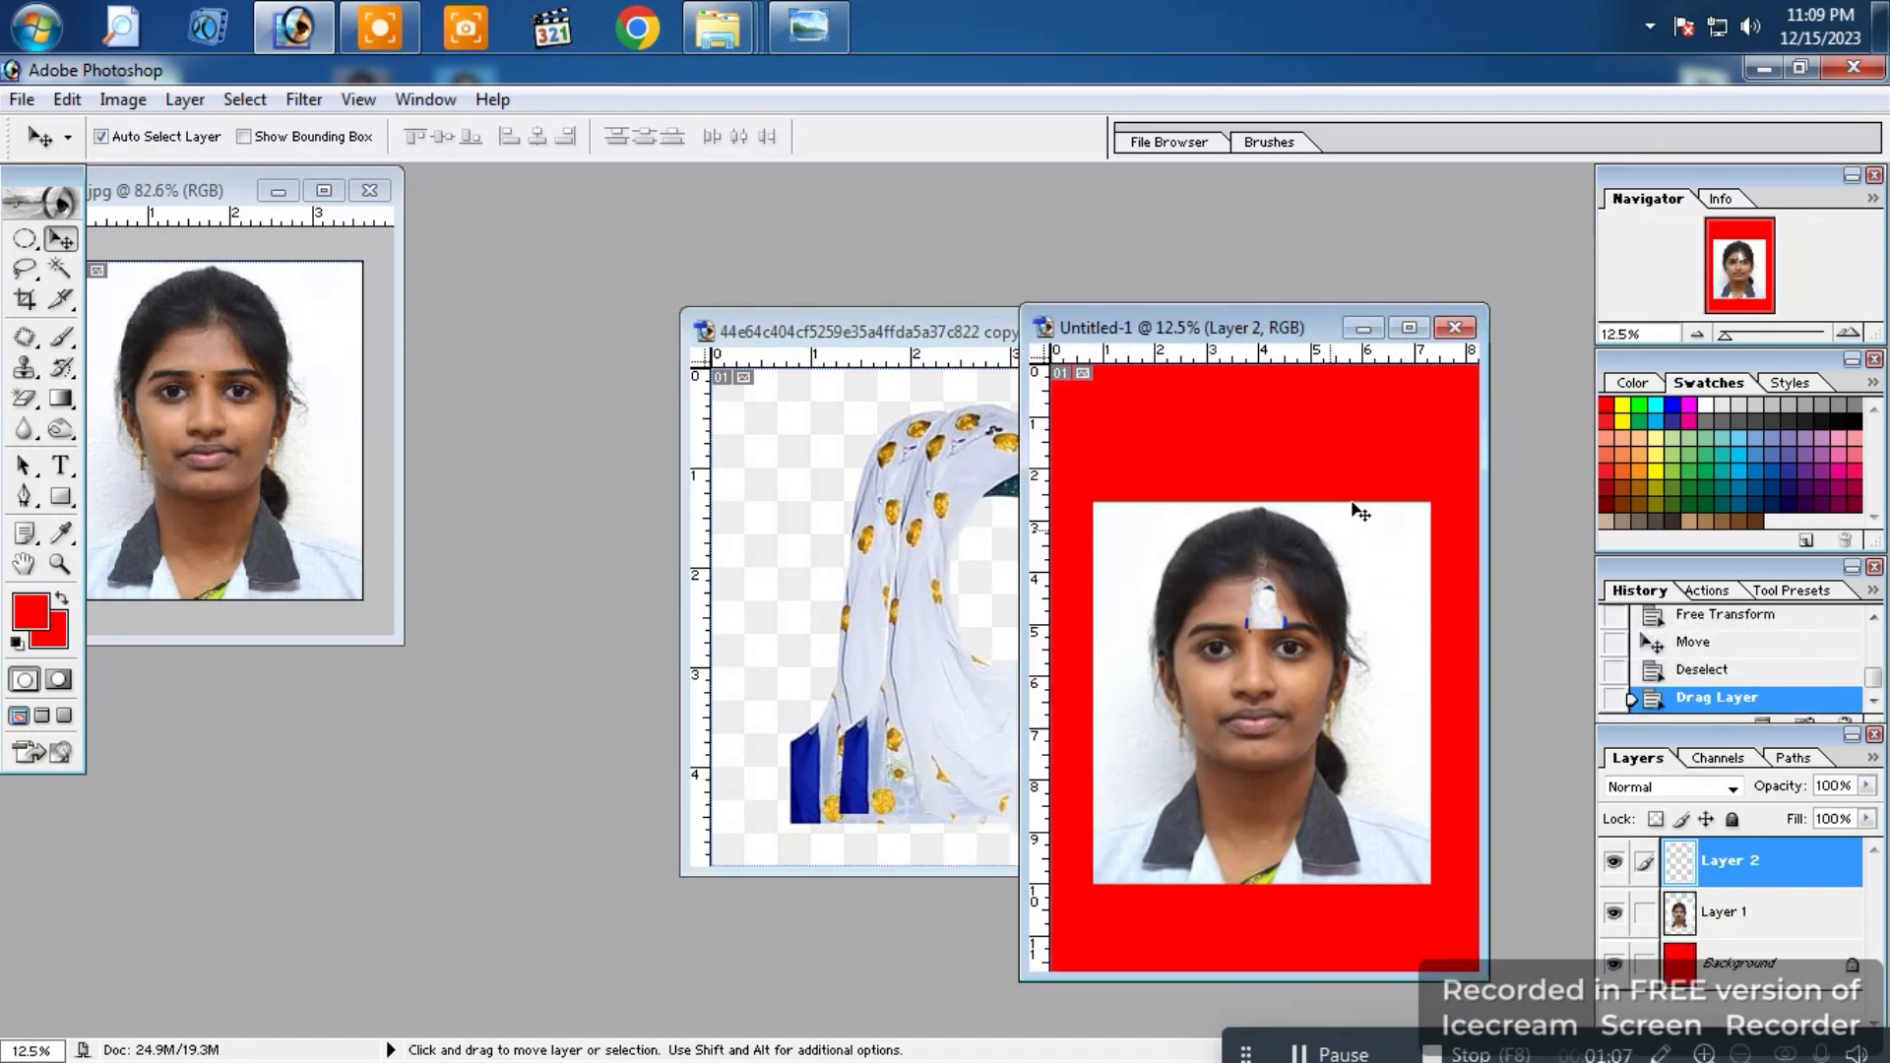
pyautogui.click(1410, 328)
# Step: Enlarge the headscarf layer with Free Transform to cover the woman's head and shoulders, aligning its face opening with her face
pyautogui.scroll(4, 971, 576)
pyautogui.rightClick(952, 517)
pyautogui.click(1020, 535)
pyautogui.moveTo(960, 529); pyautogui.dragTo(904, 717)
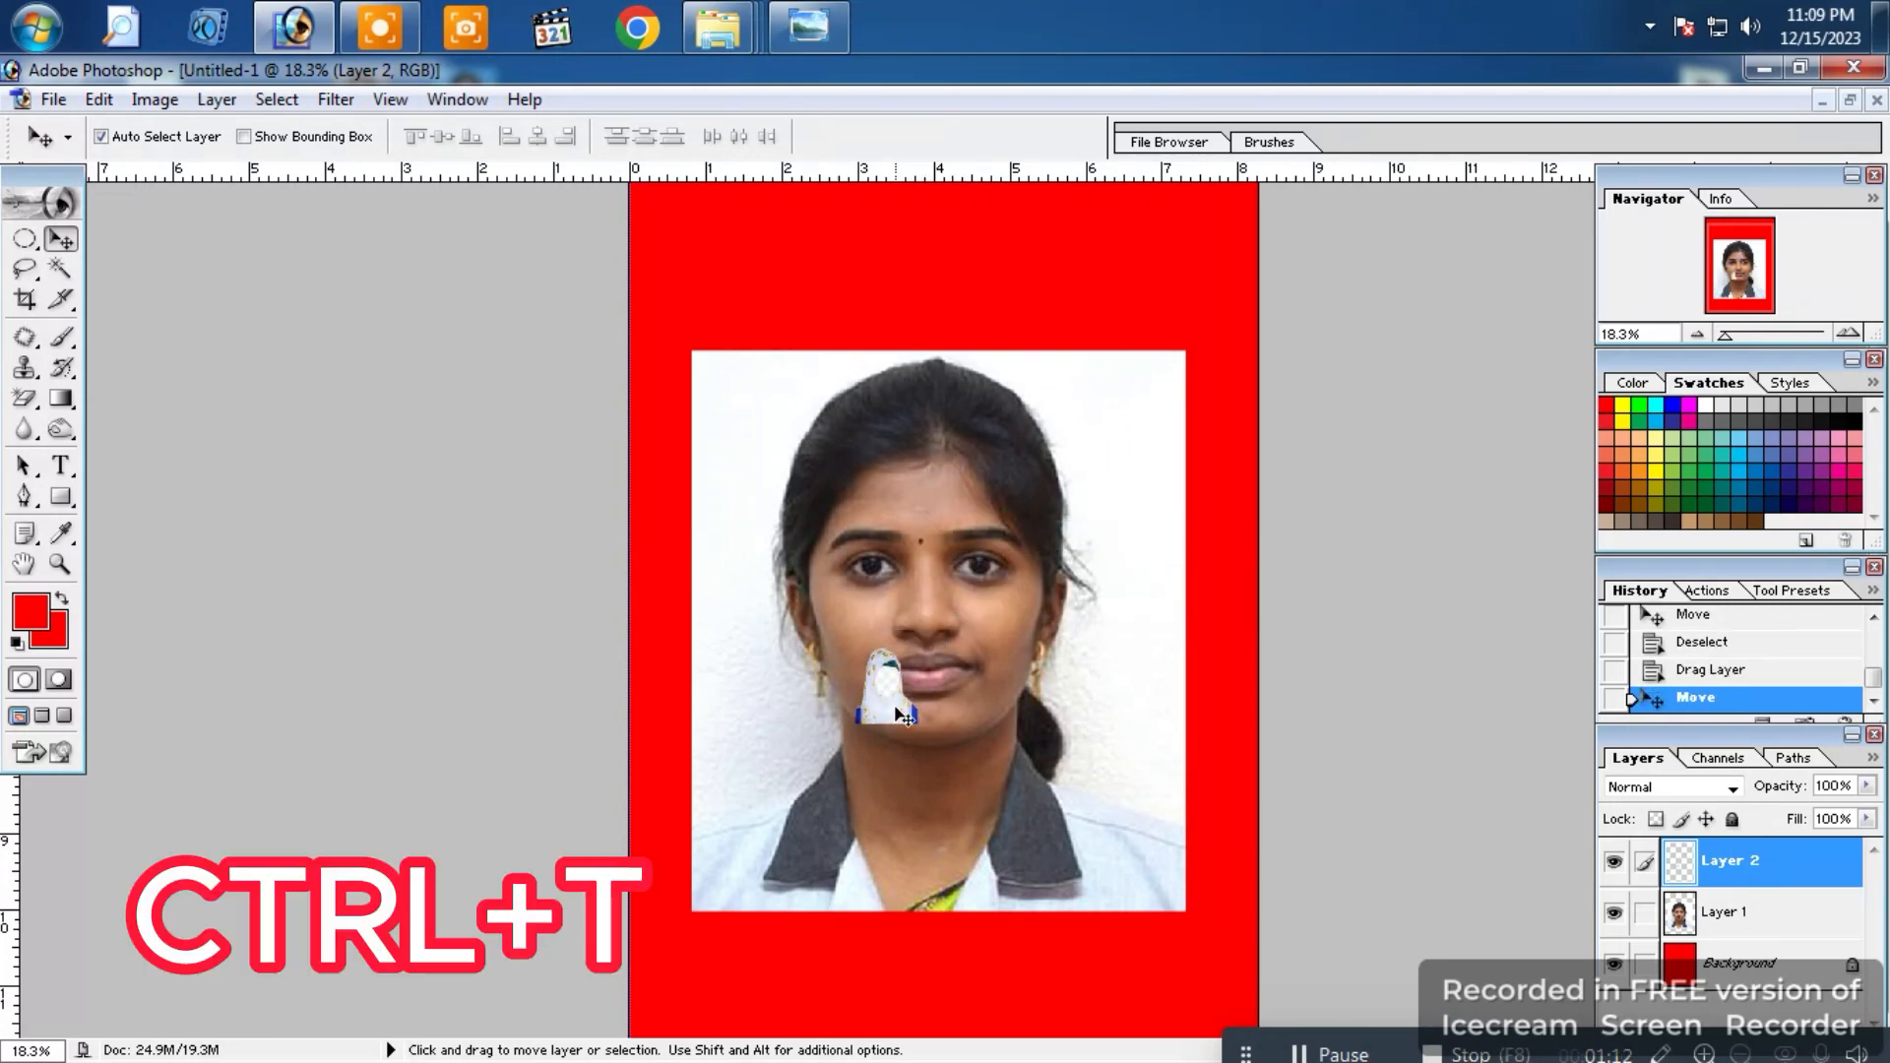
pyautogui.hotkey('ctrl', 't')
pyautogui.moveTo(917, 646); pyautogui.dragTo(1220, 283)
pyautogui.moveTo(857, 726); pyautogui.dragTo(702, 911)
pyautogui.doubleClick(902, 740)
pyautogui.moveTo(901, 741); pyautogui.dragTo(926, 710)
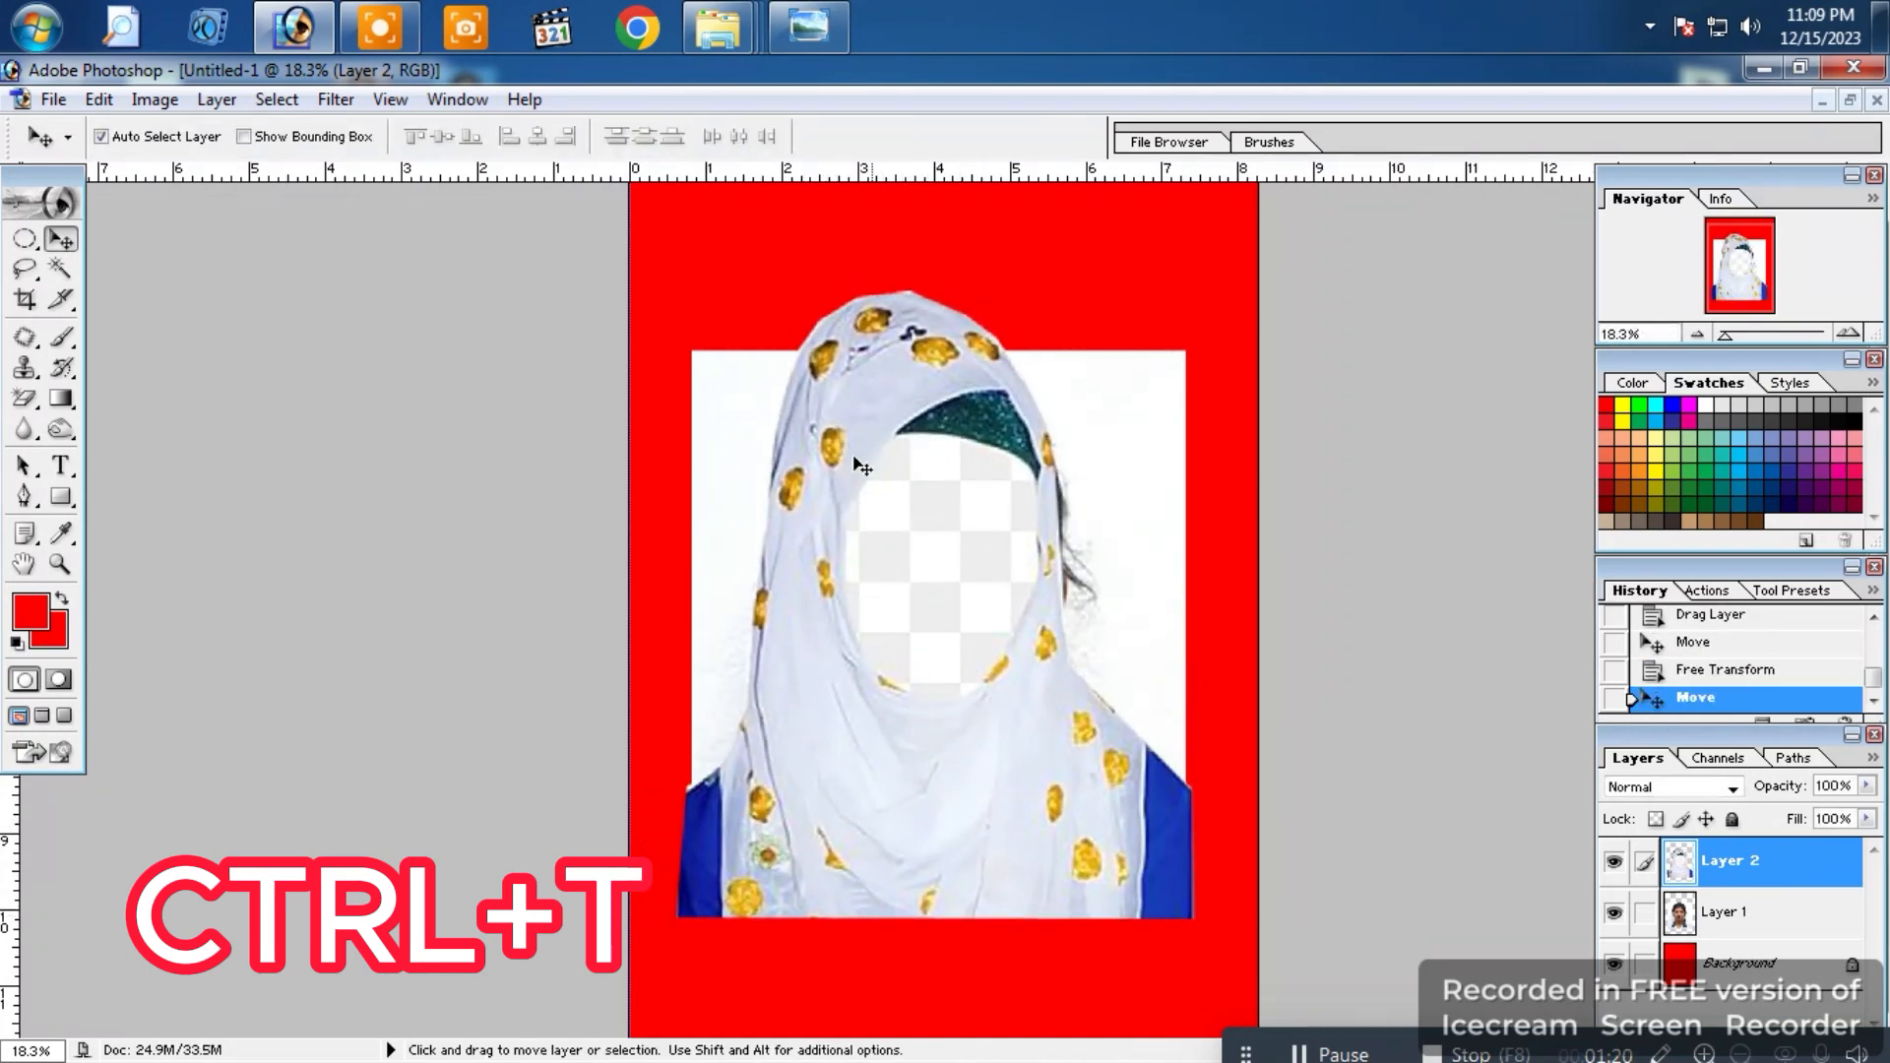
pyautogui.click(25, 399)
pyautogui.click(901, 569)
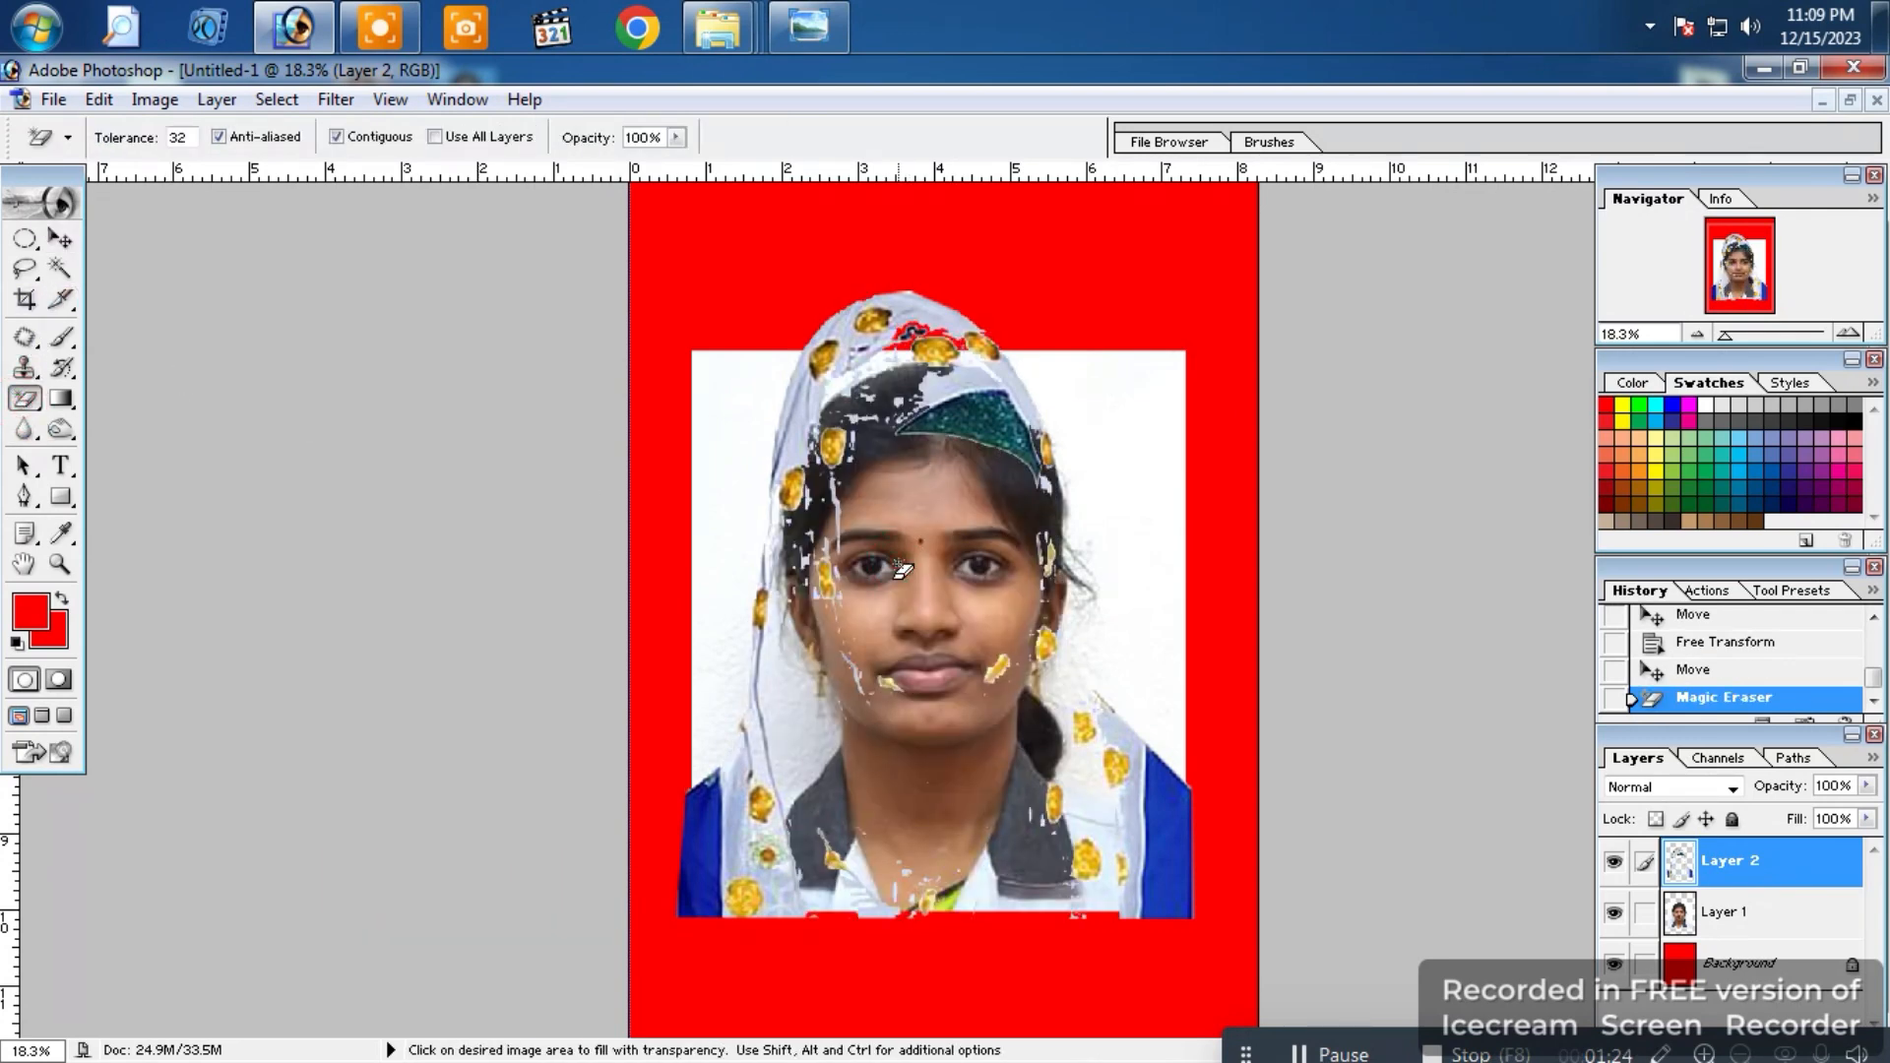
pyautogui.hotkey('ctrl', 'z')
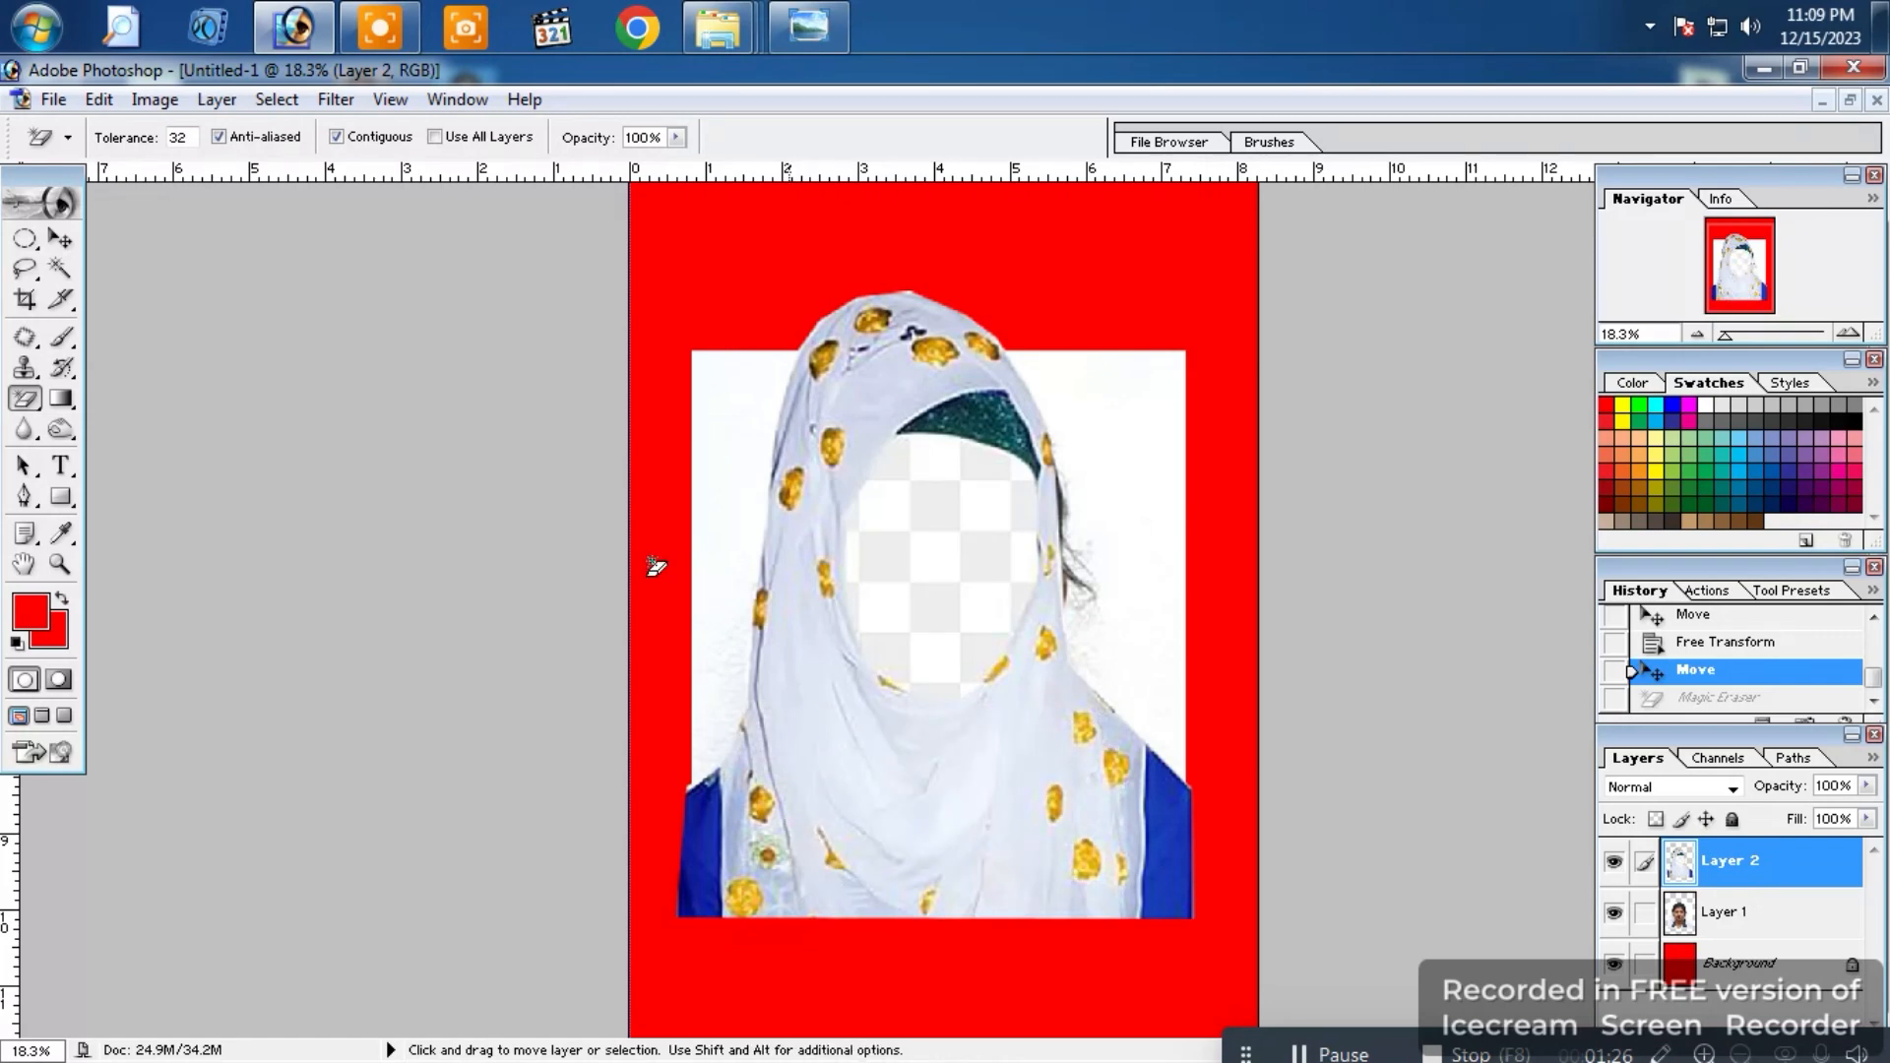
# Step: Trace a closed Pen path around the edge of the headscarf's checkered face opening
pyautogui.click(24, 497)
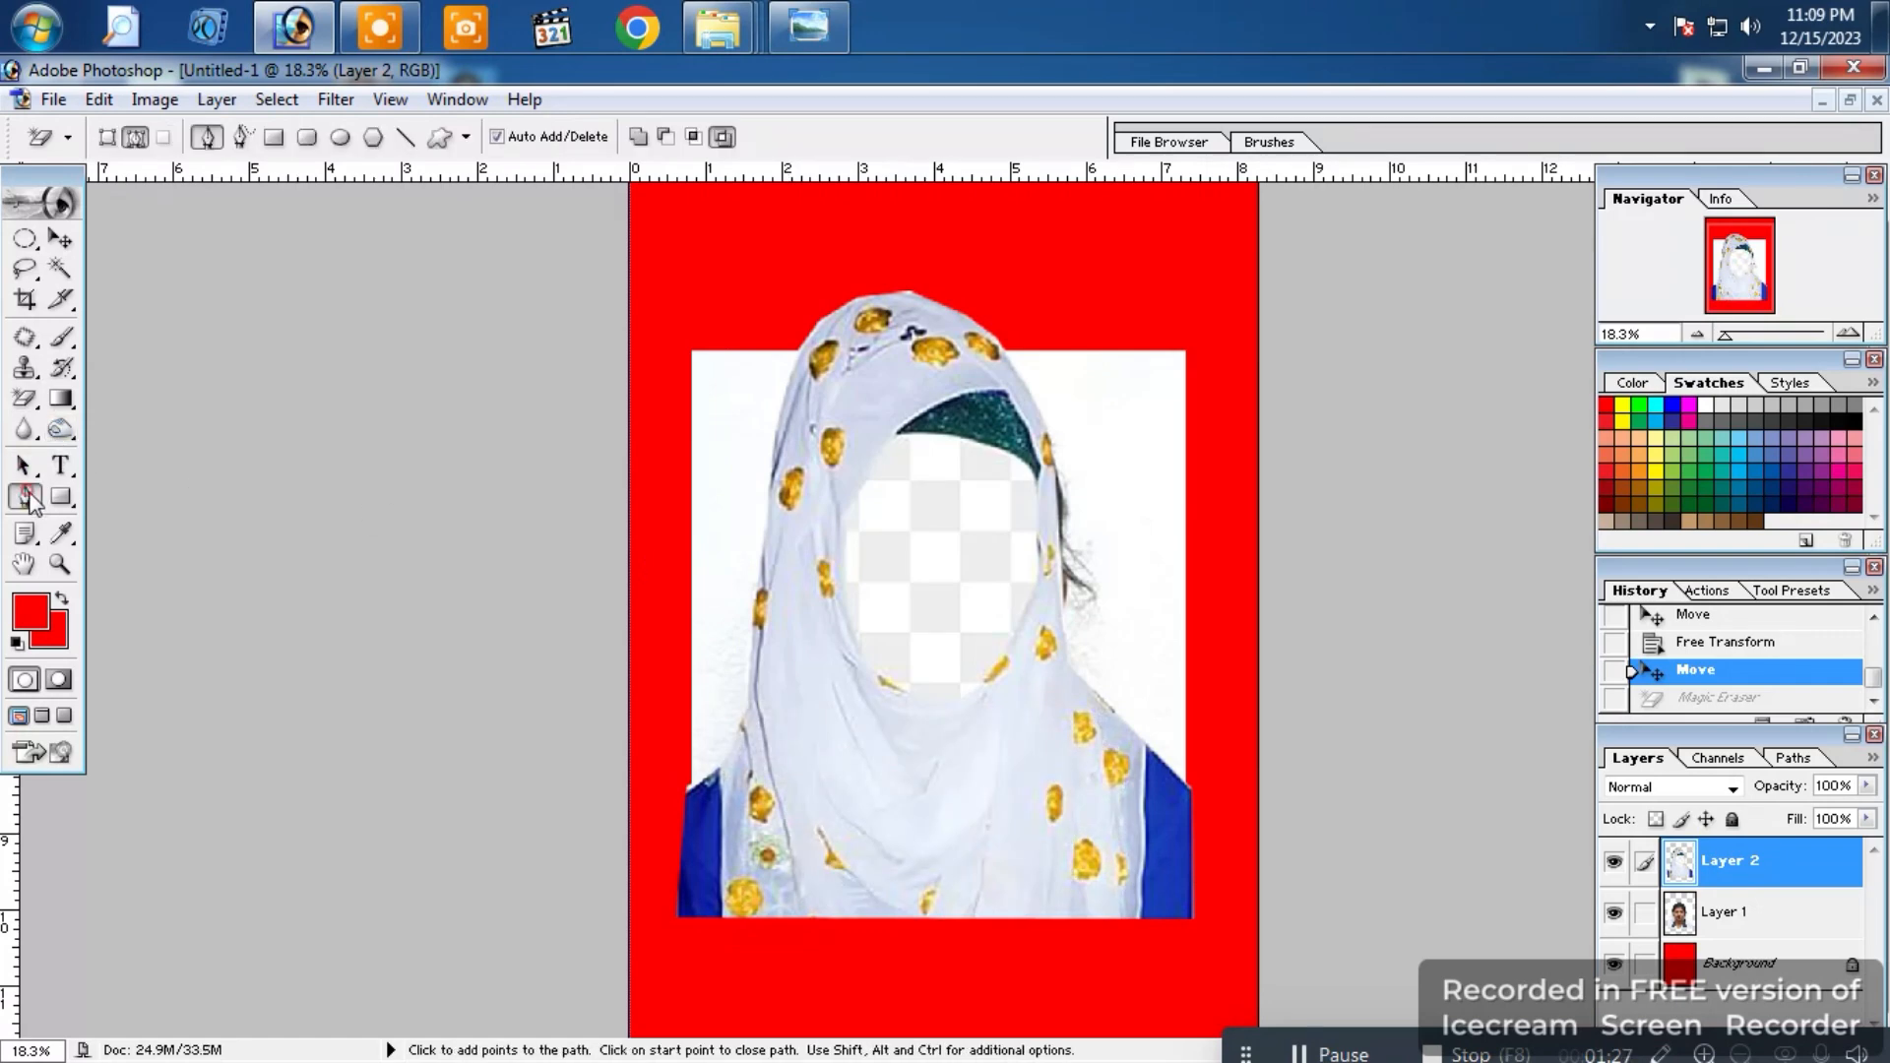
pyautogui.click(876, 667)
pyautogui.click(913, 685)
pyautogui.click(959, 685)
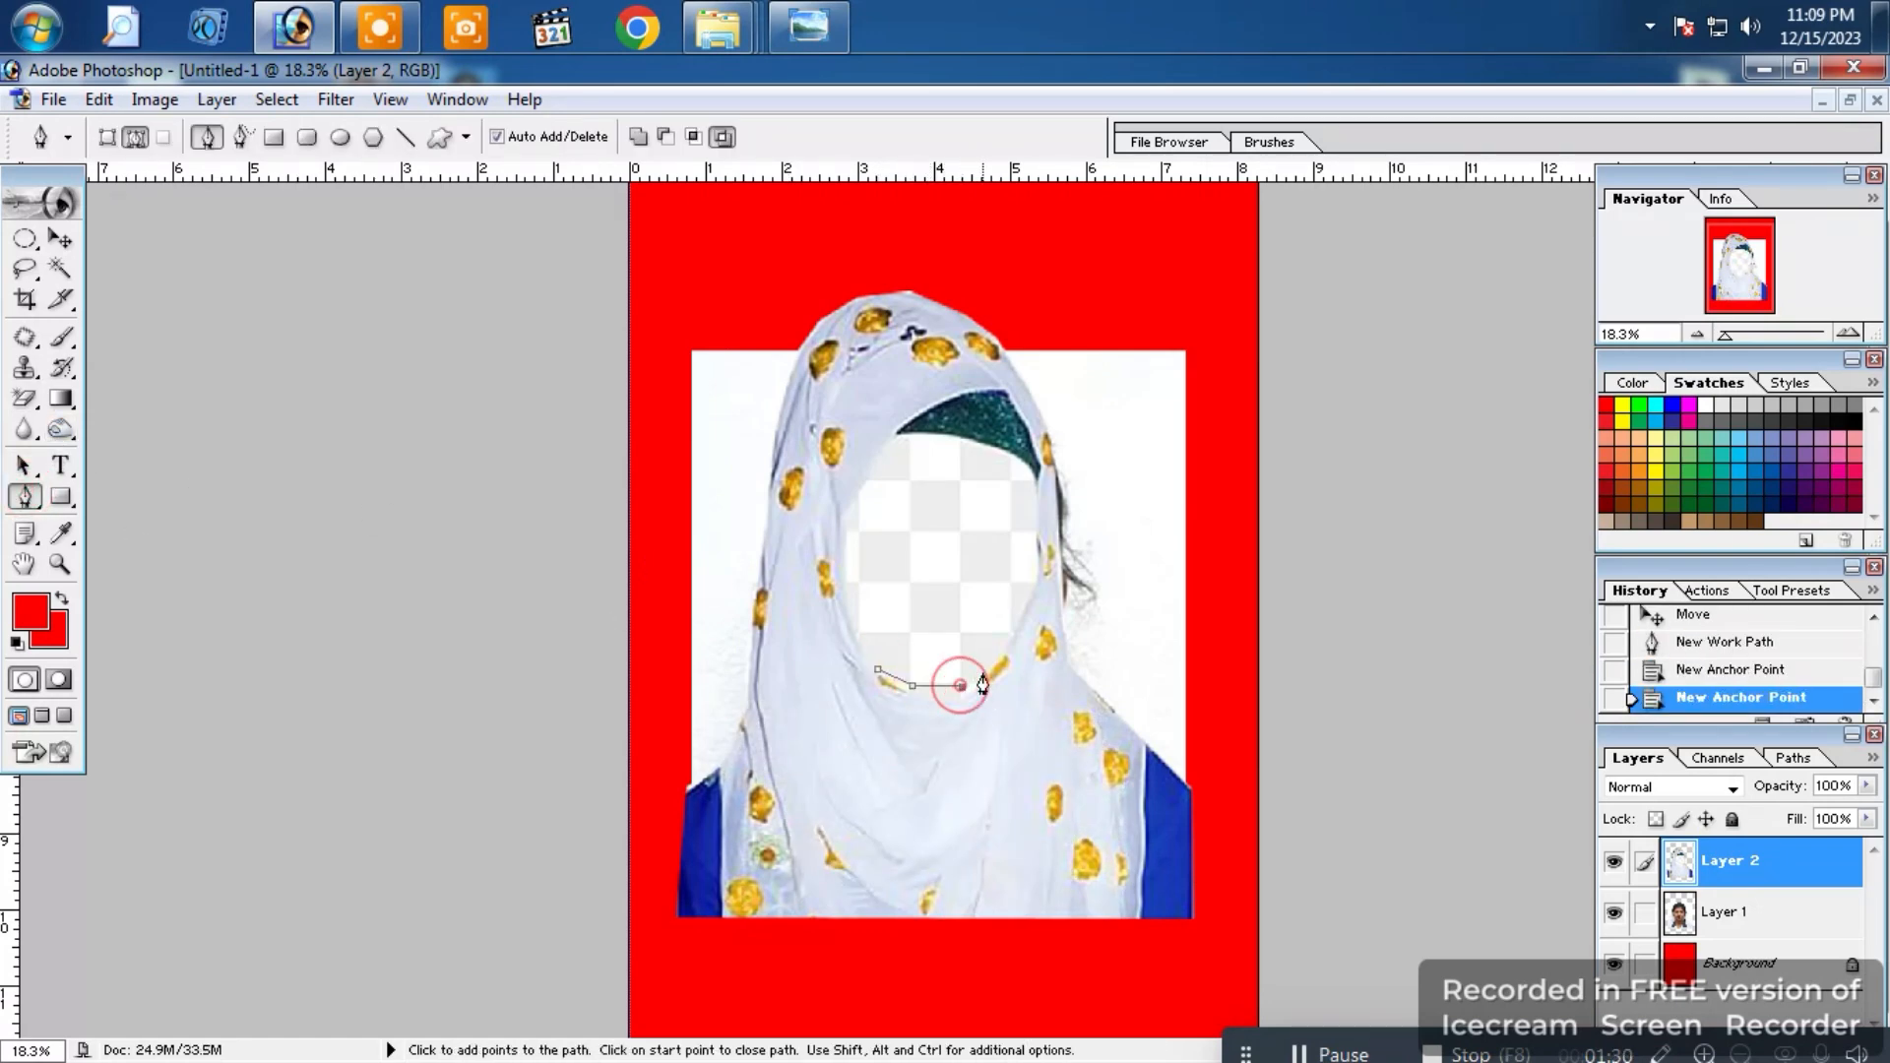
pyautogui.click(982, 673)
pyautogui.click(1006, 645)
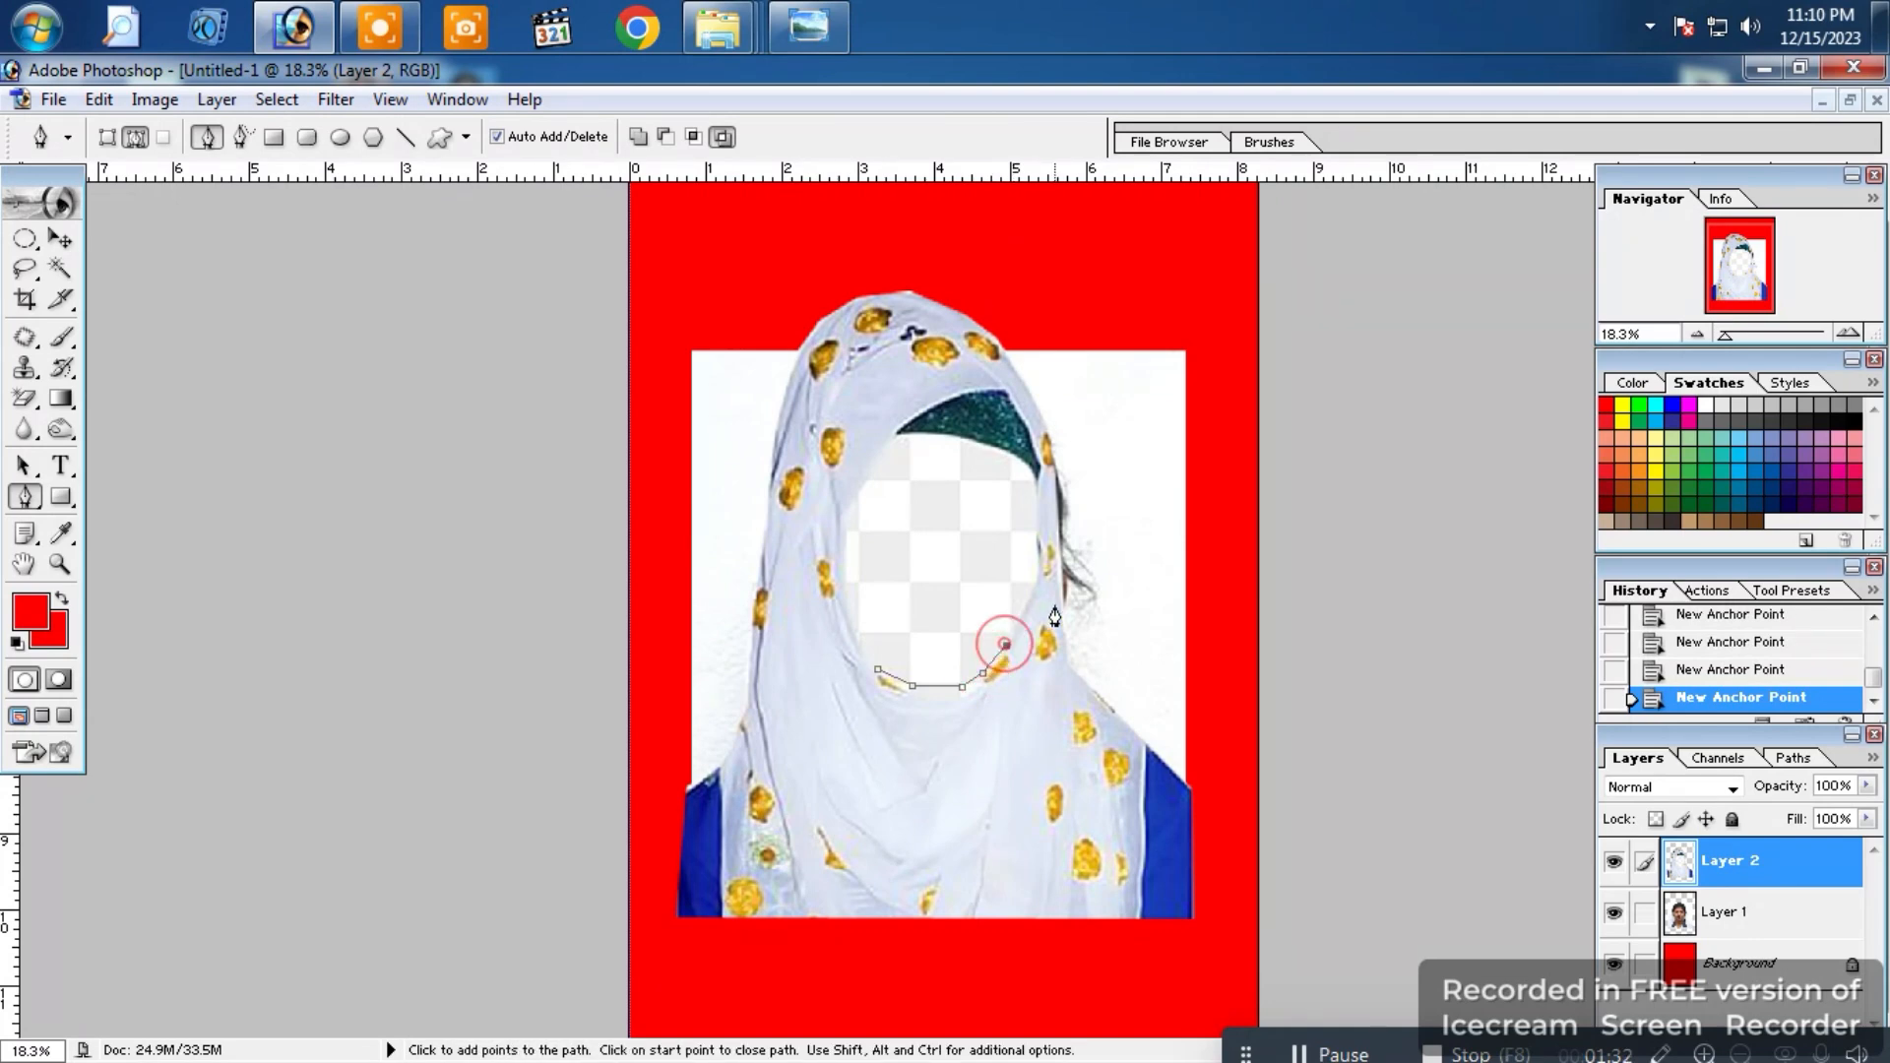
pyautogui.press('p')
pyautogui.click(1042, 584)
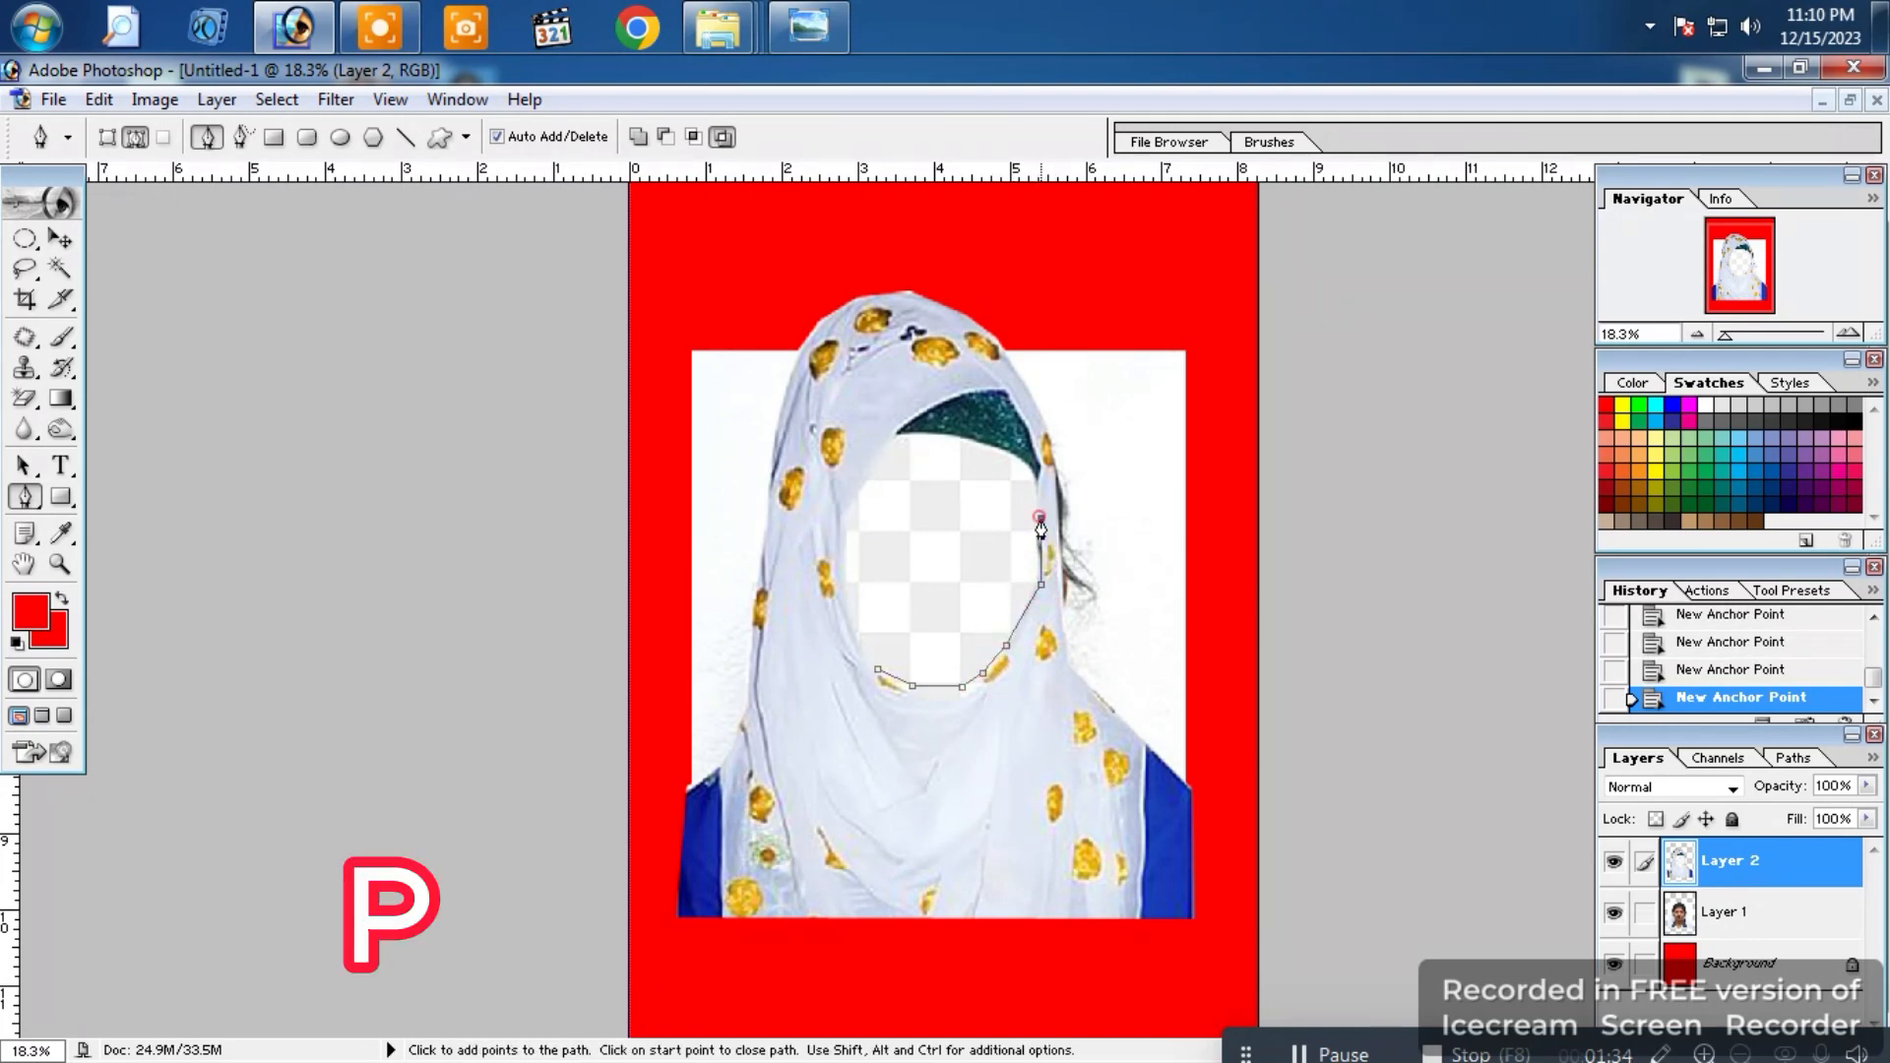
pyautogui.click(1034, 473)
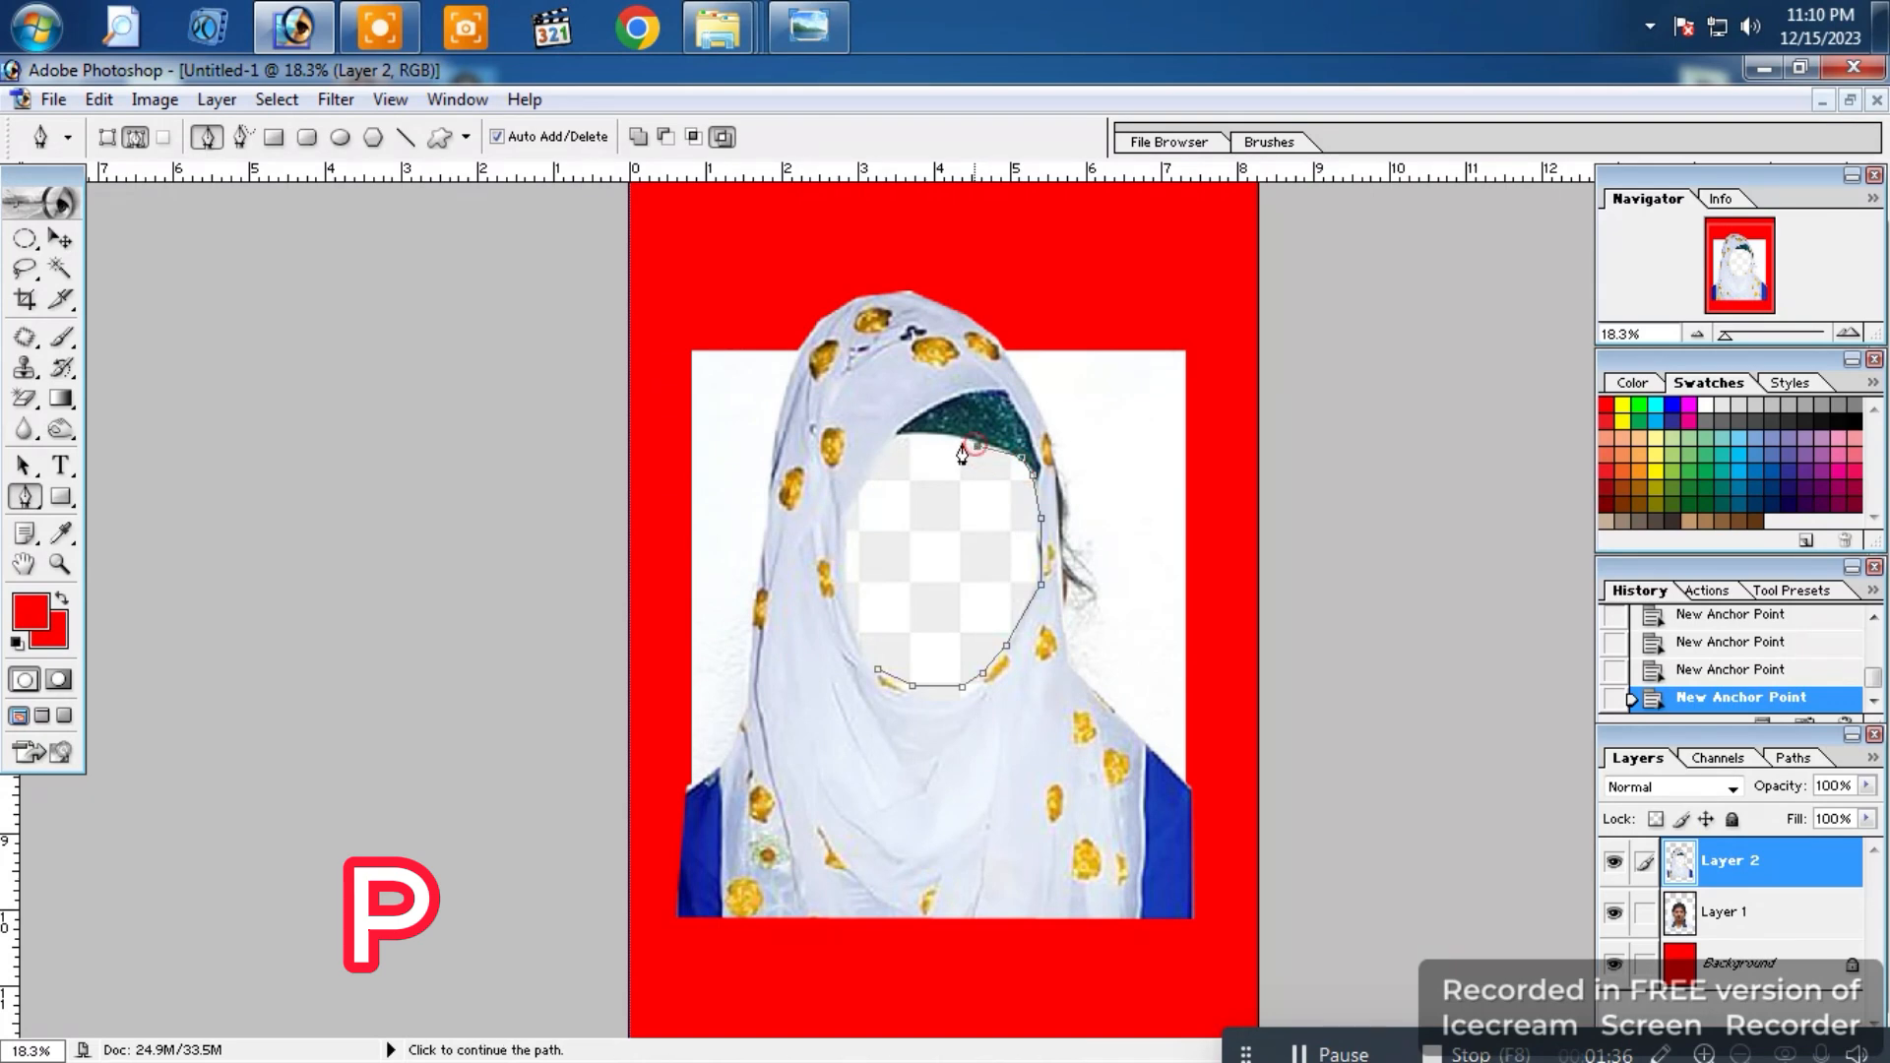
pyautogui.click(932, 437)
pyautogui.click(896, 436)
pyautogui.click(862, 484)
pyautogui.click(842, 517)
pyautogui.click(842, 567)
pyautogui.click(850, 618)
pyautogui.click(878, 670)
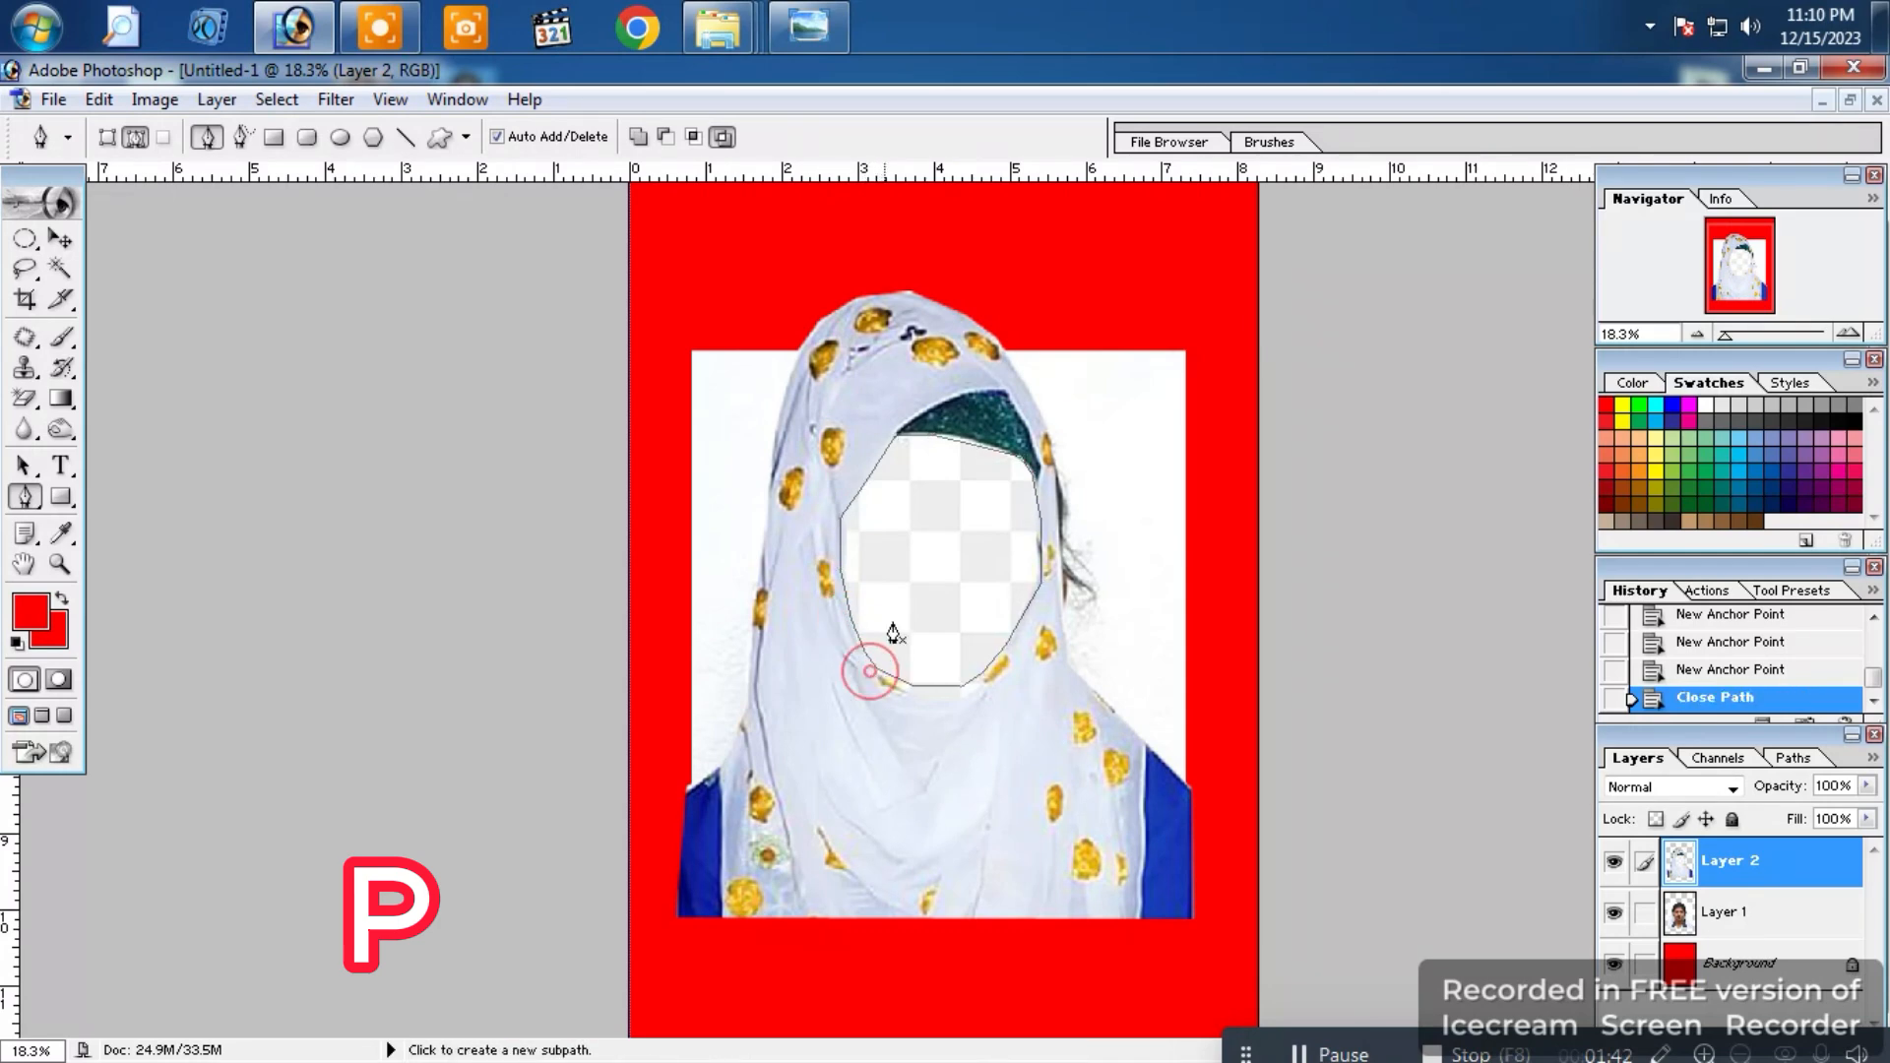
# Step: Convert the face-opening path to a new selection, clear that area from the headscarf layer, and deselect
pyautogui.rightClick(897, 567)
pyautogui.click(974, 701)
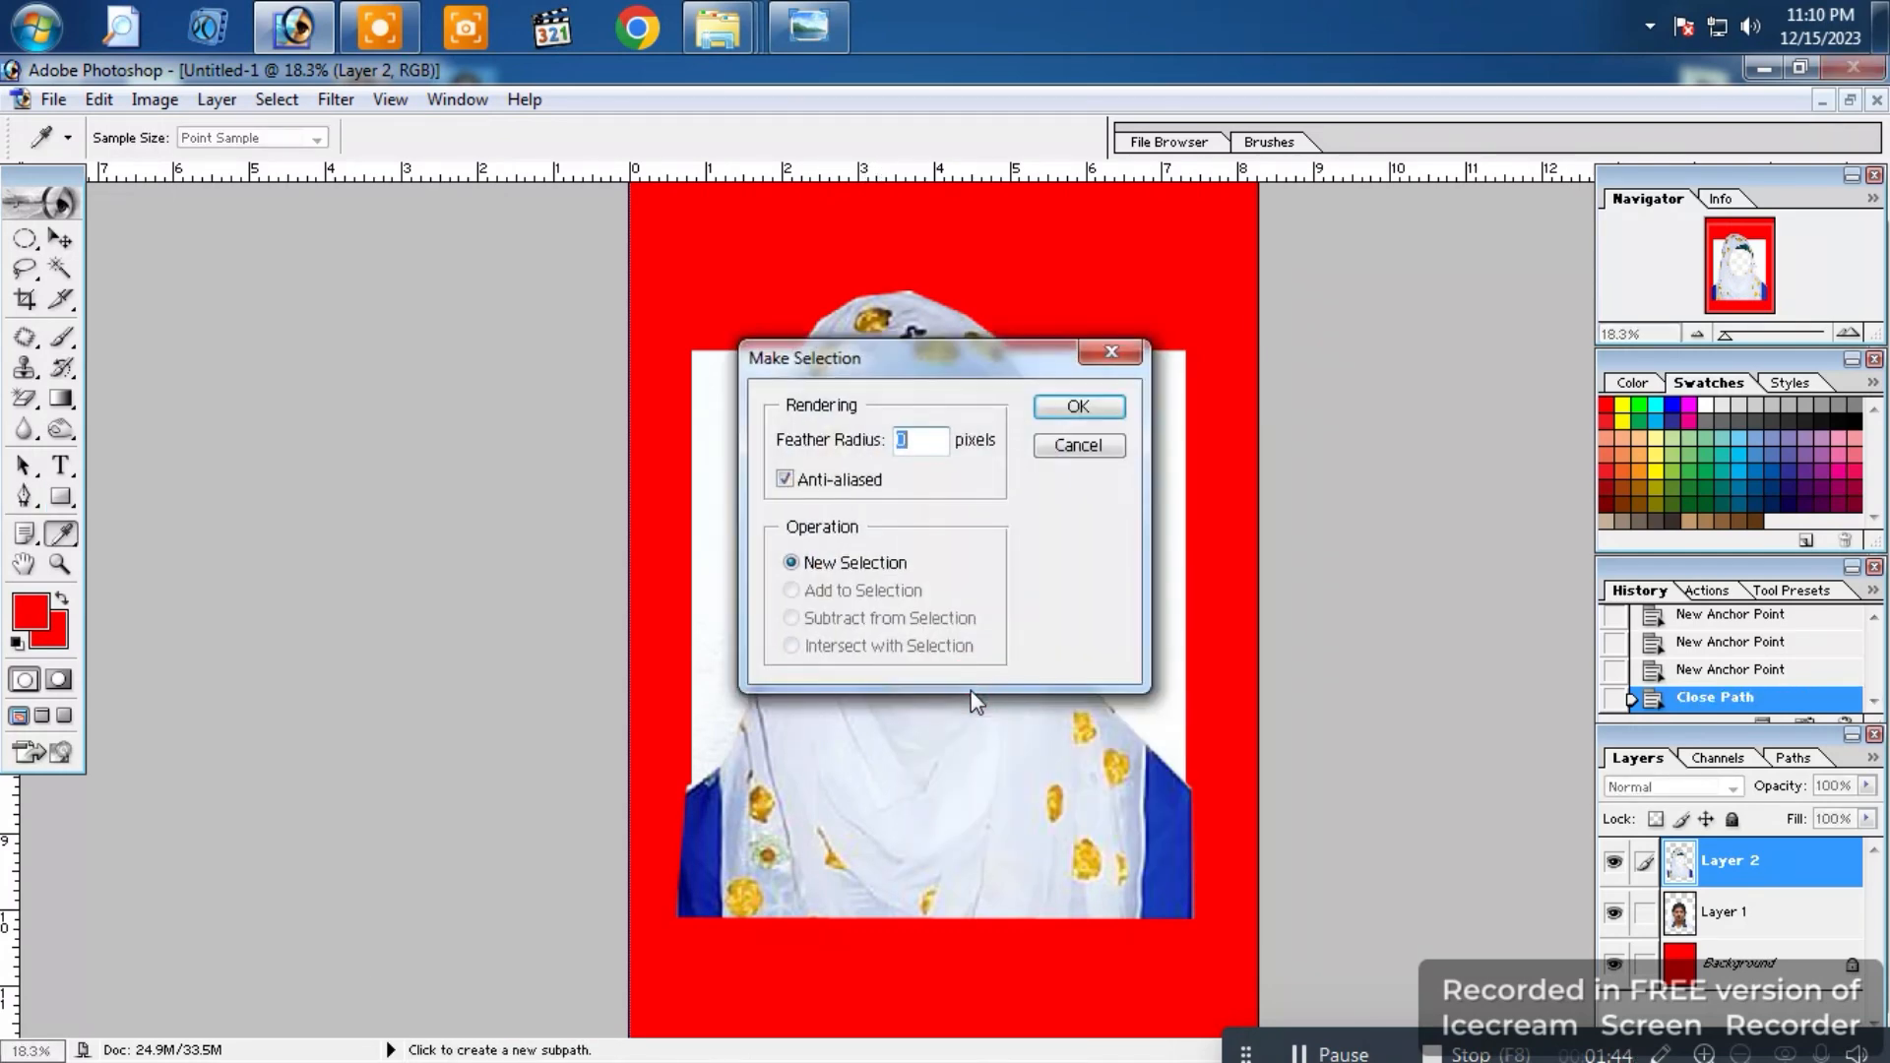
pyautogui.press('Return')
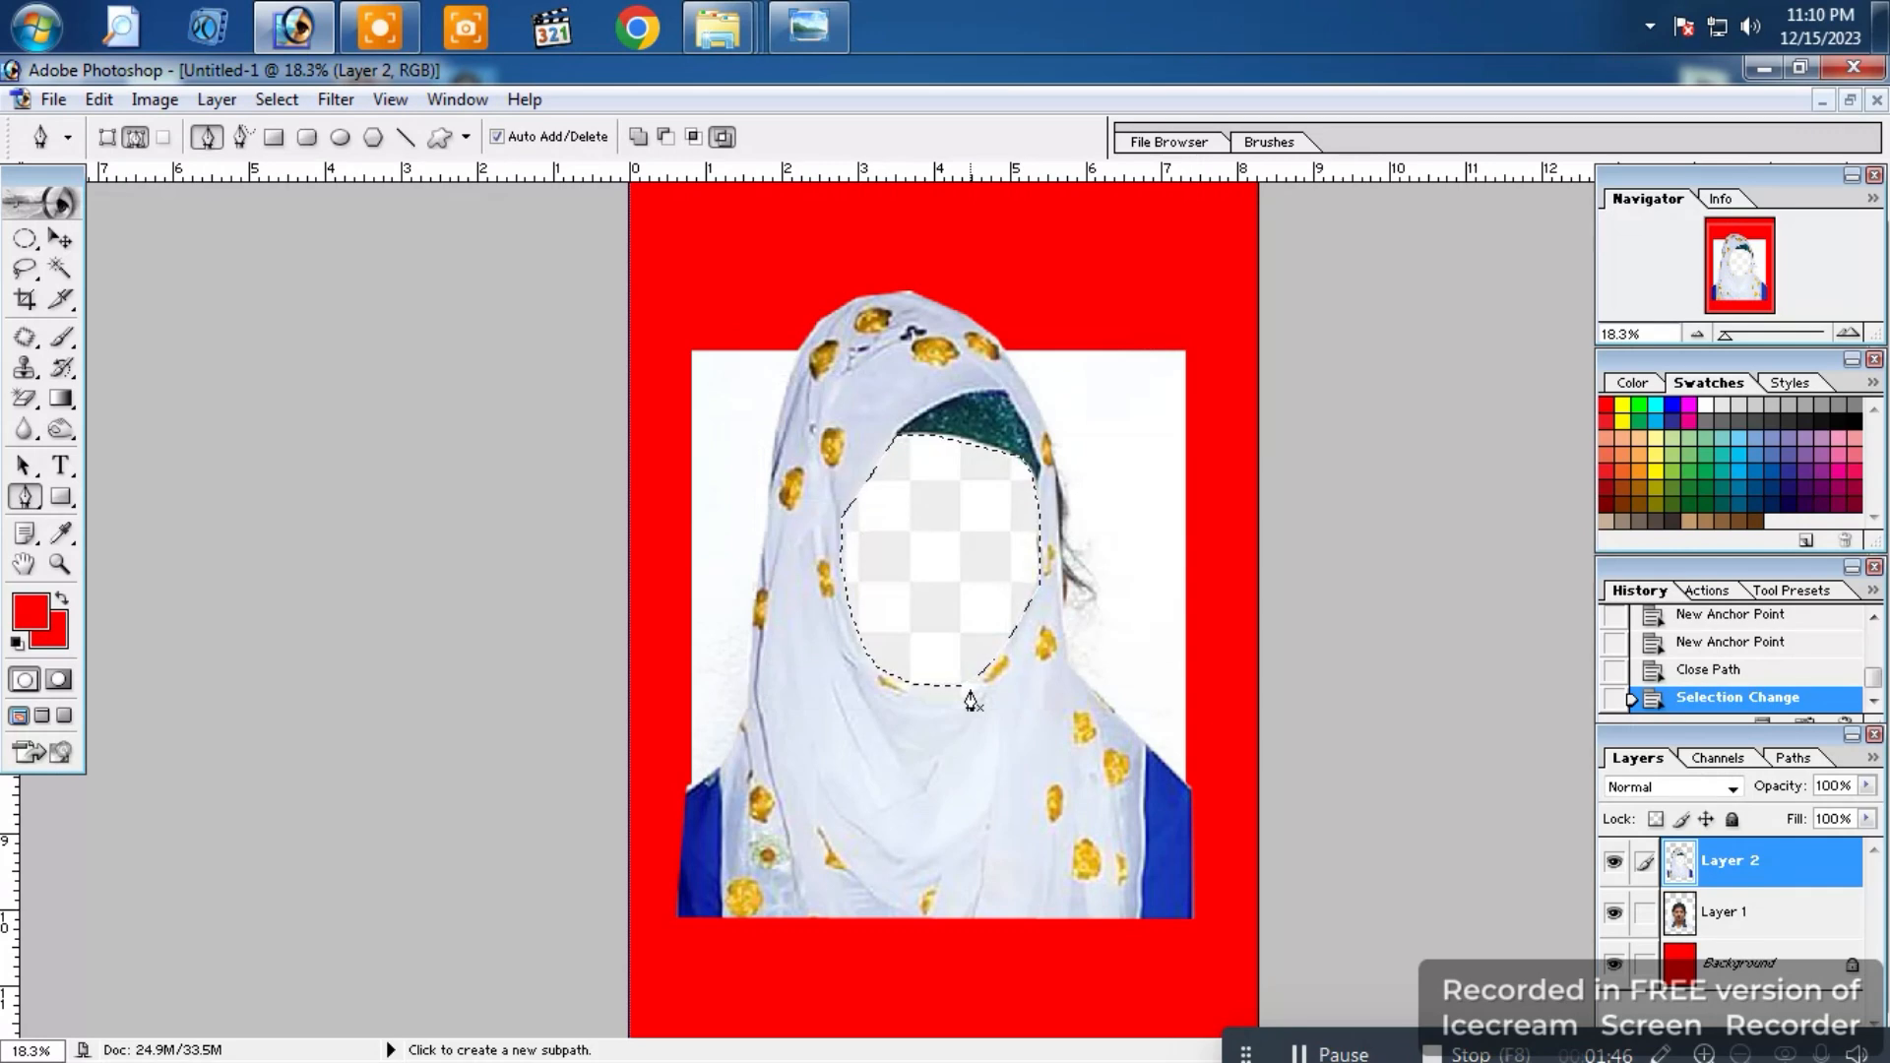
pyautogui.press('Delete')
pyautogui.hotkey('ctrl', 'd')
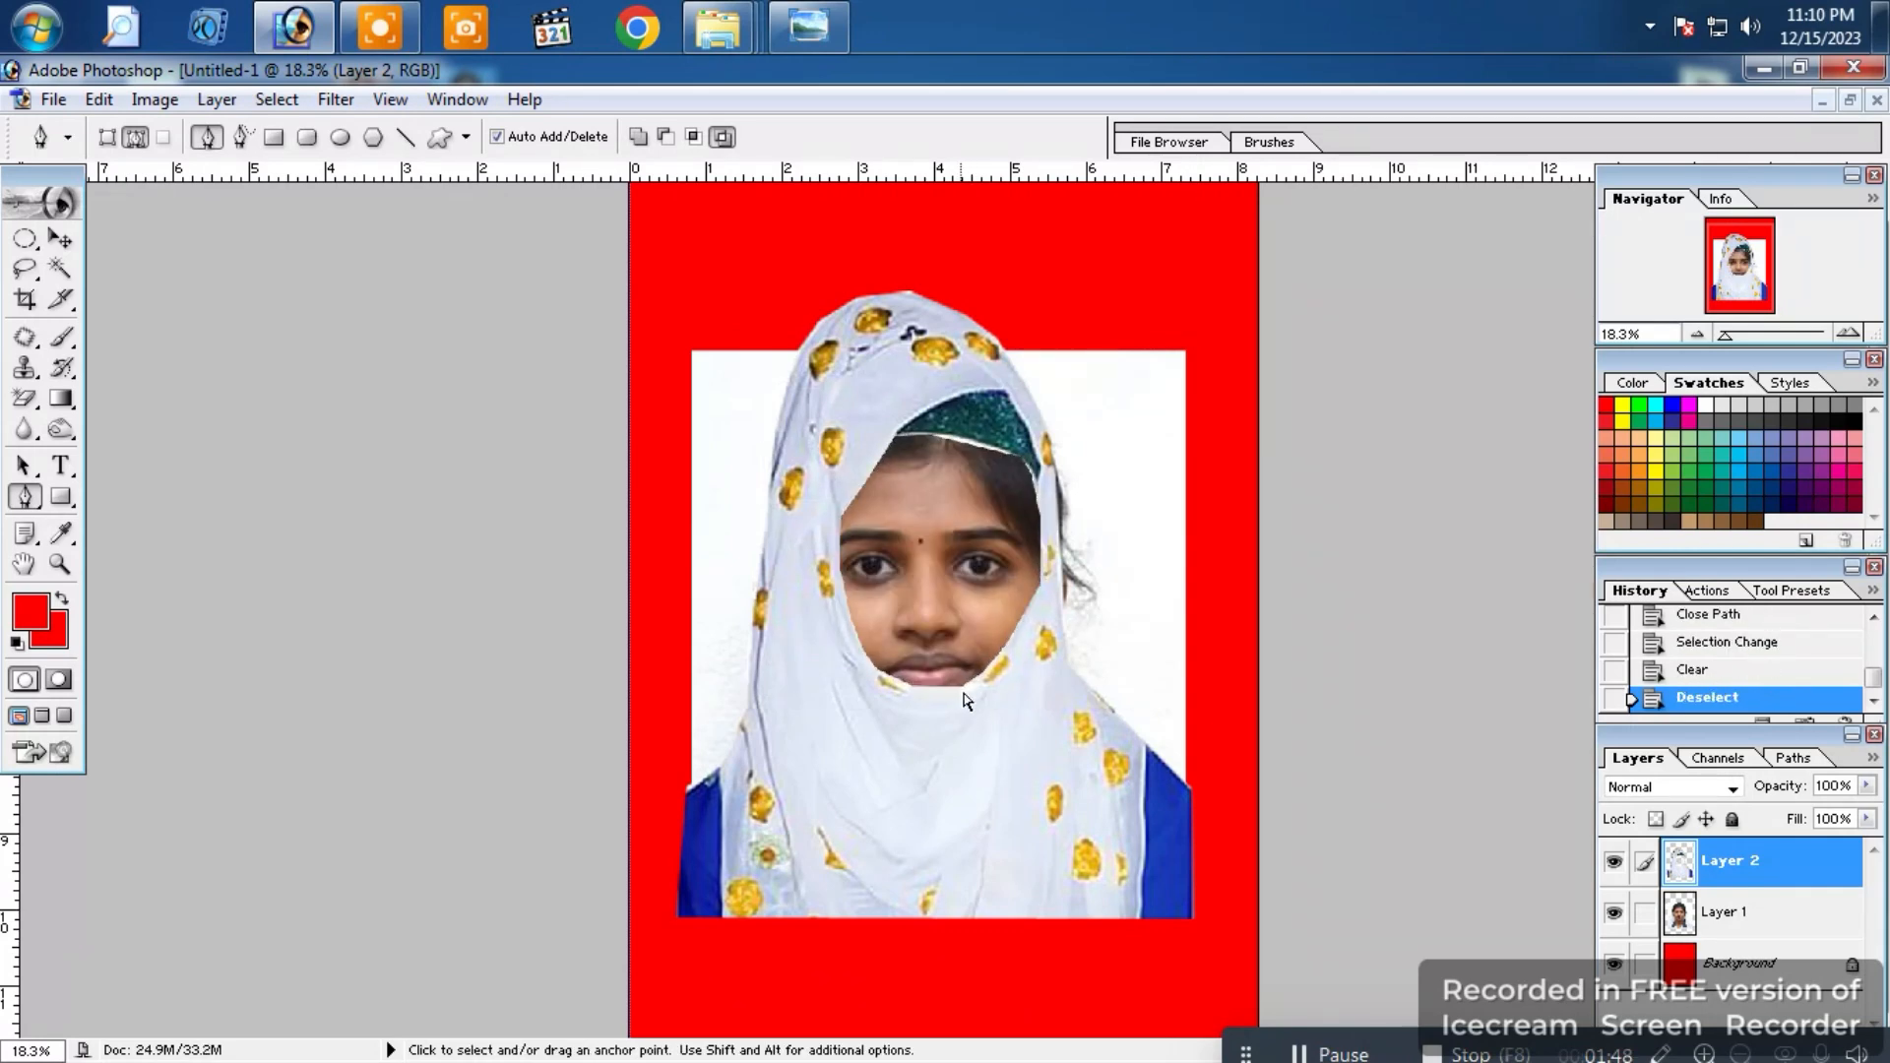
# Step: Trace a closed Pen path around the leftover strip at the forehead just below the headscarf's green inner cap
pyautogui.click(893, 433)
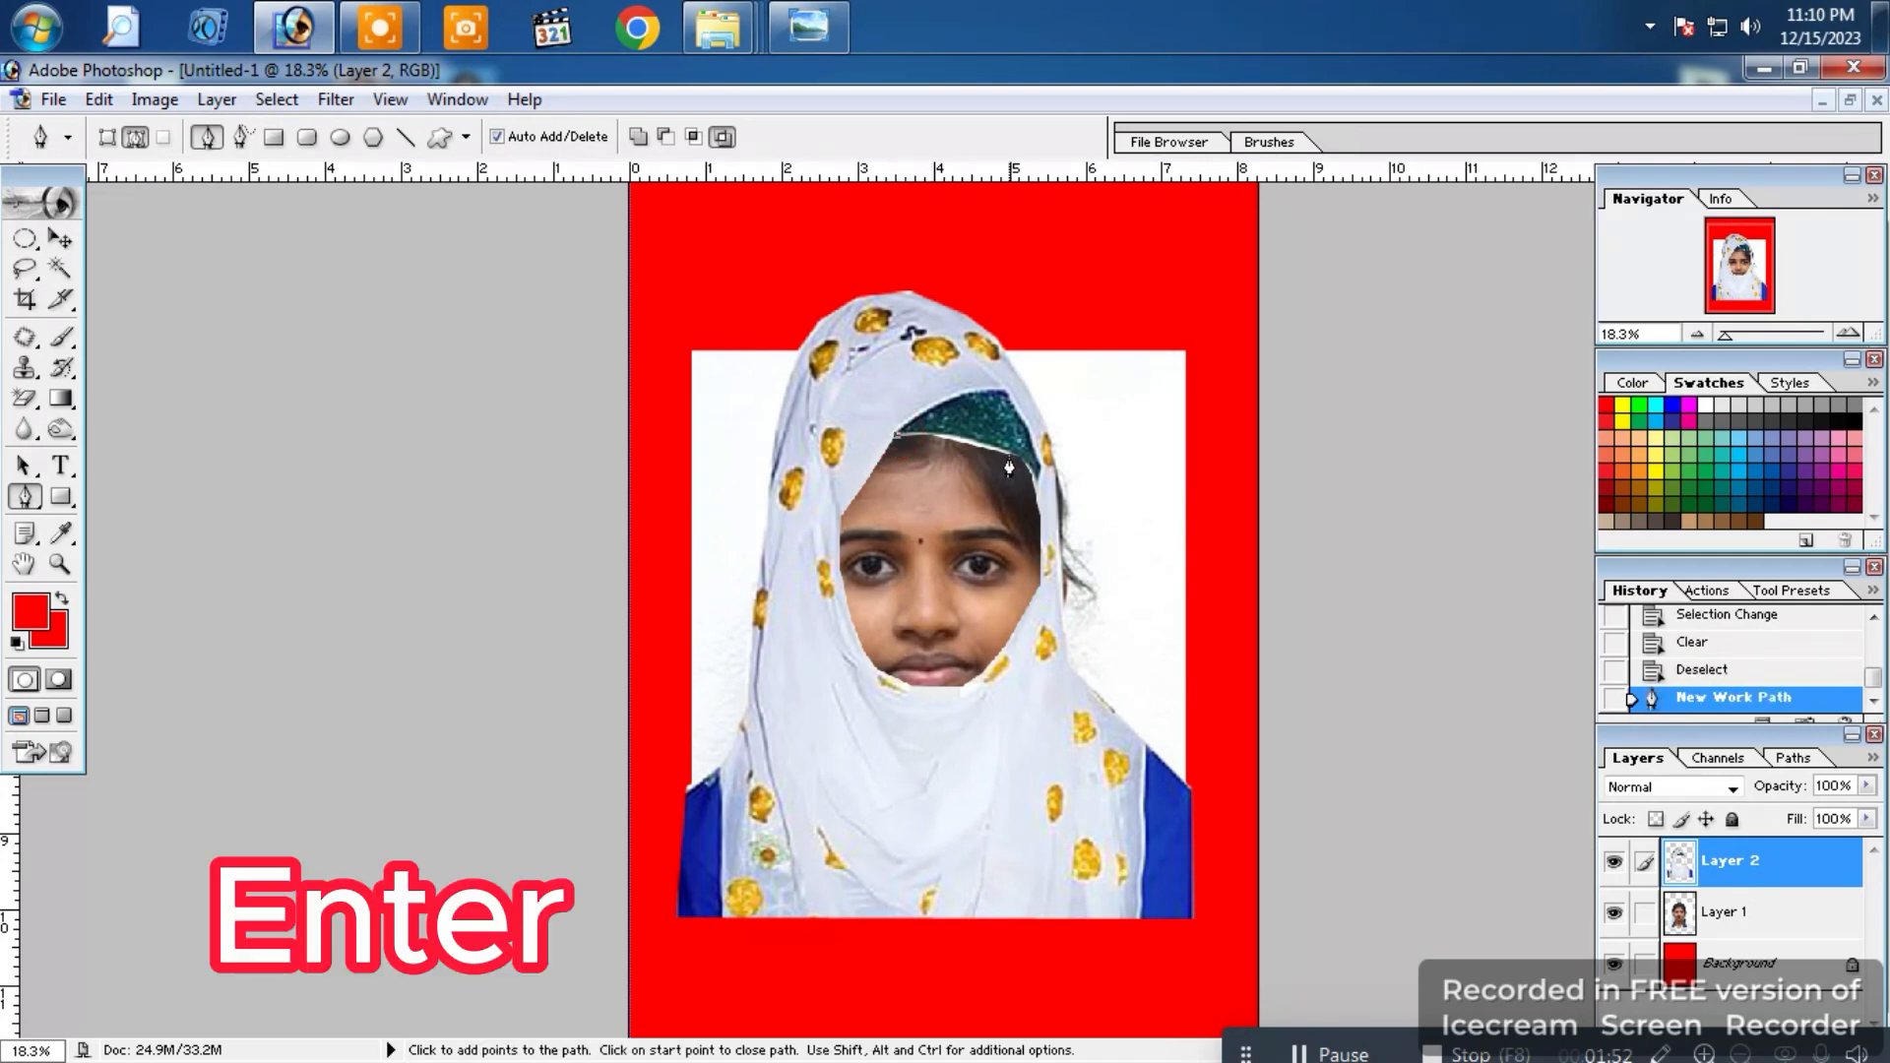
pyautogui.moveTo(1049, 535); pyautogui.dragTo(1049, 547)
pyautogui.click(1034, 500)
pyautogui.click(1028, 526)
pyautogui.click(910, 462)
pyautogui.click(893, 433)
# Step: Convert the forehead path to a selection, clear that area from the headscarf layer, and deselect
pyautogui.rightClick(945, 461)
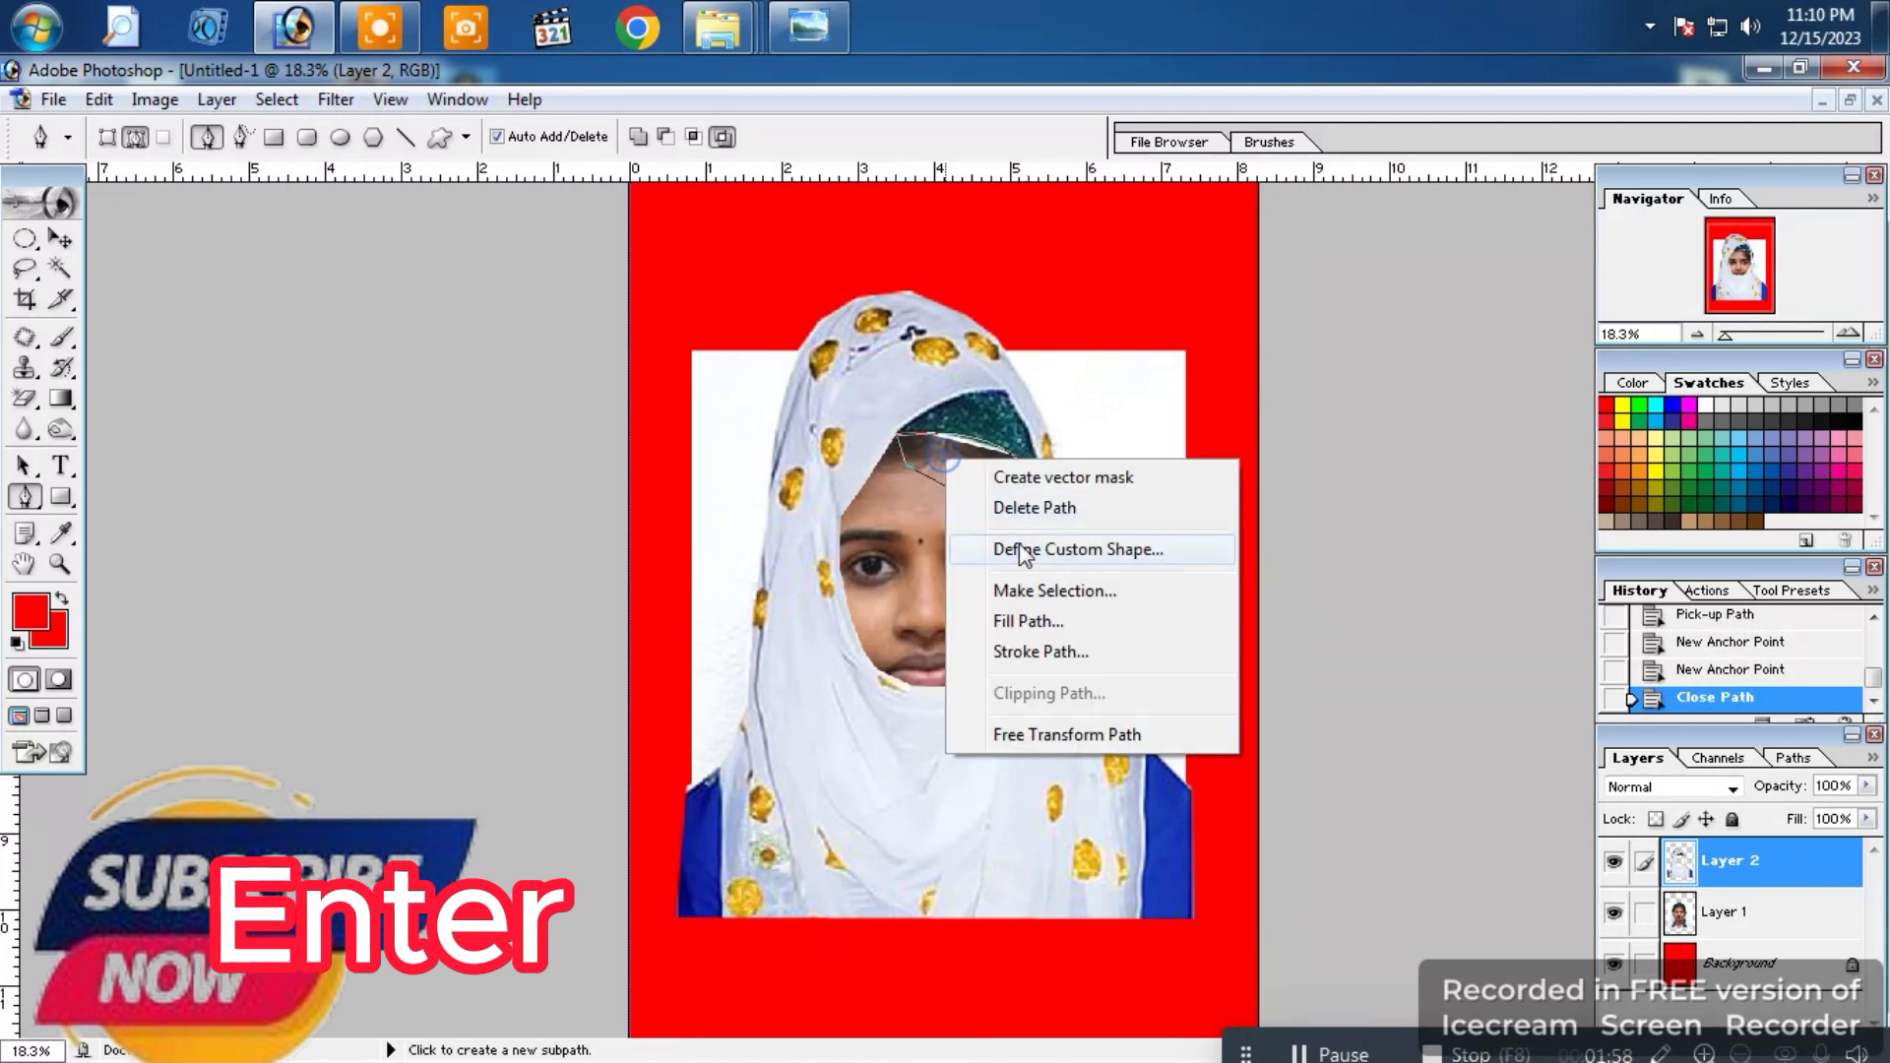
pyautogui.click(1024, 592)
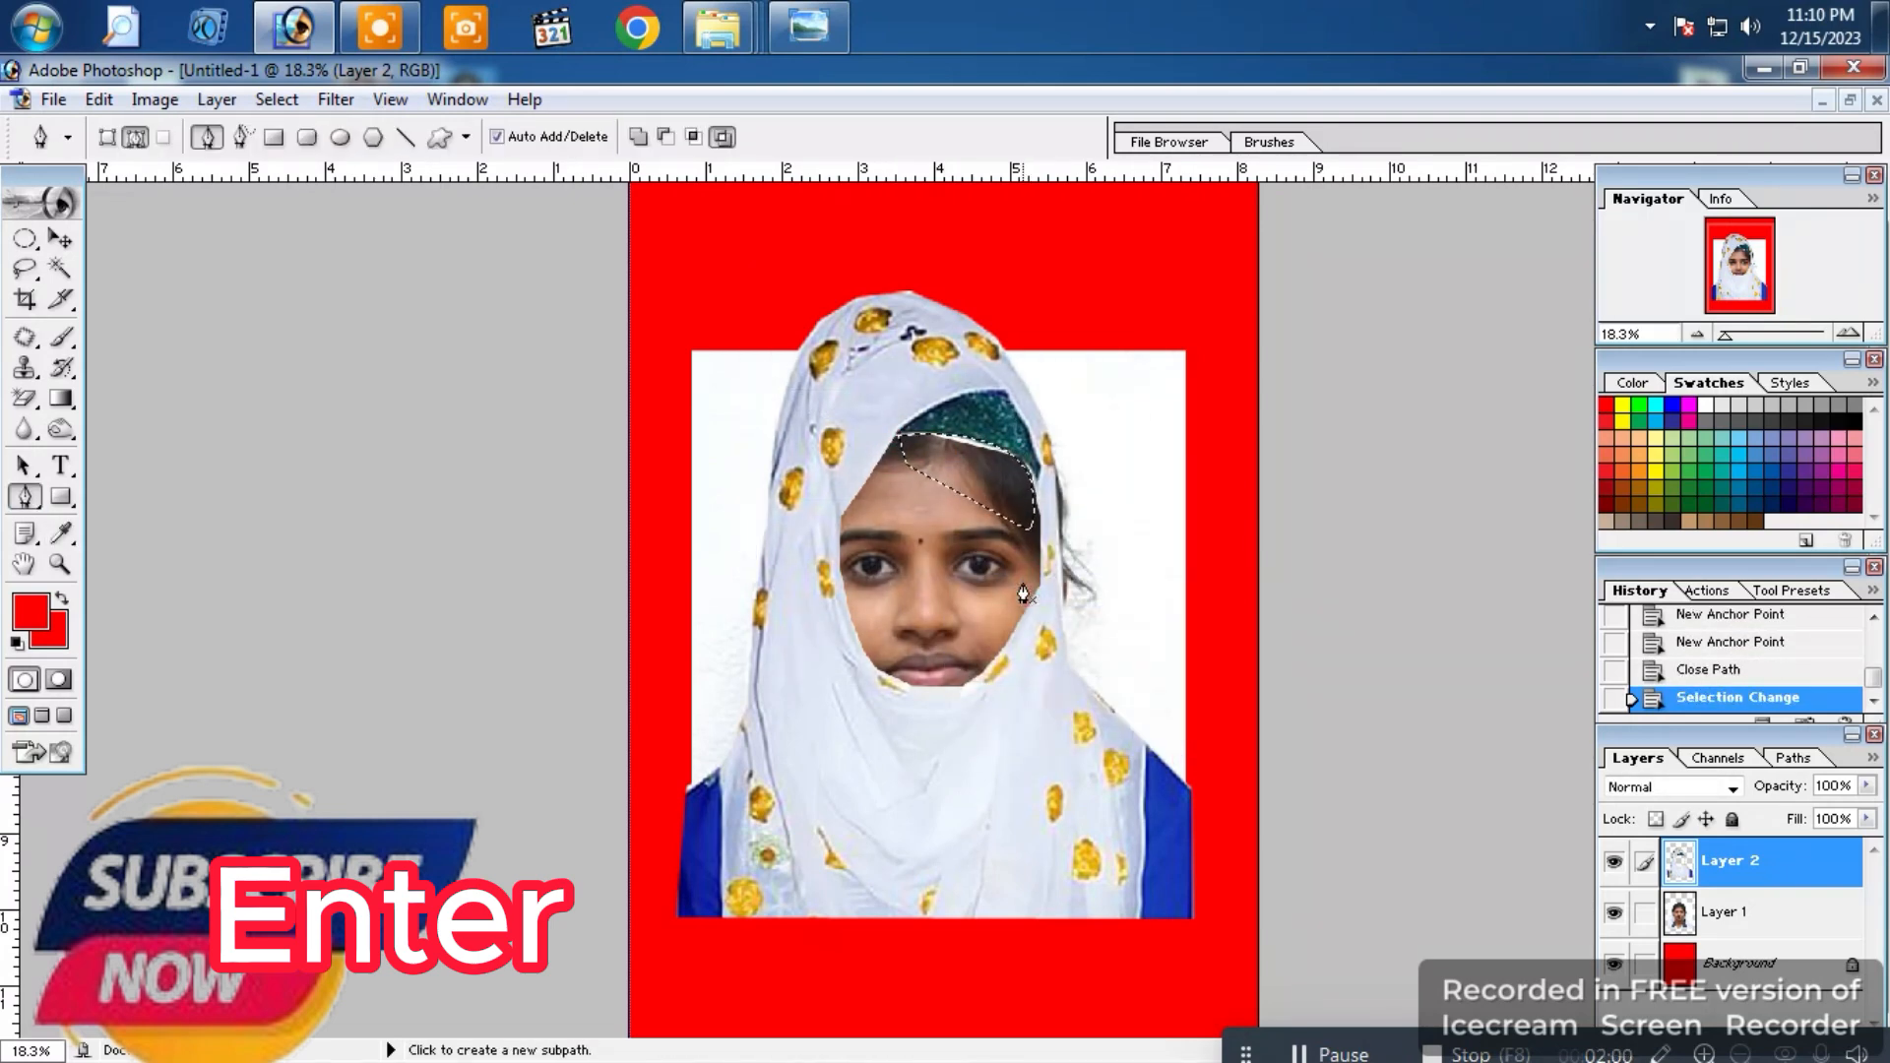
pyautogui.press('Delete')
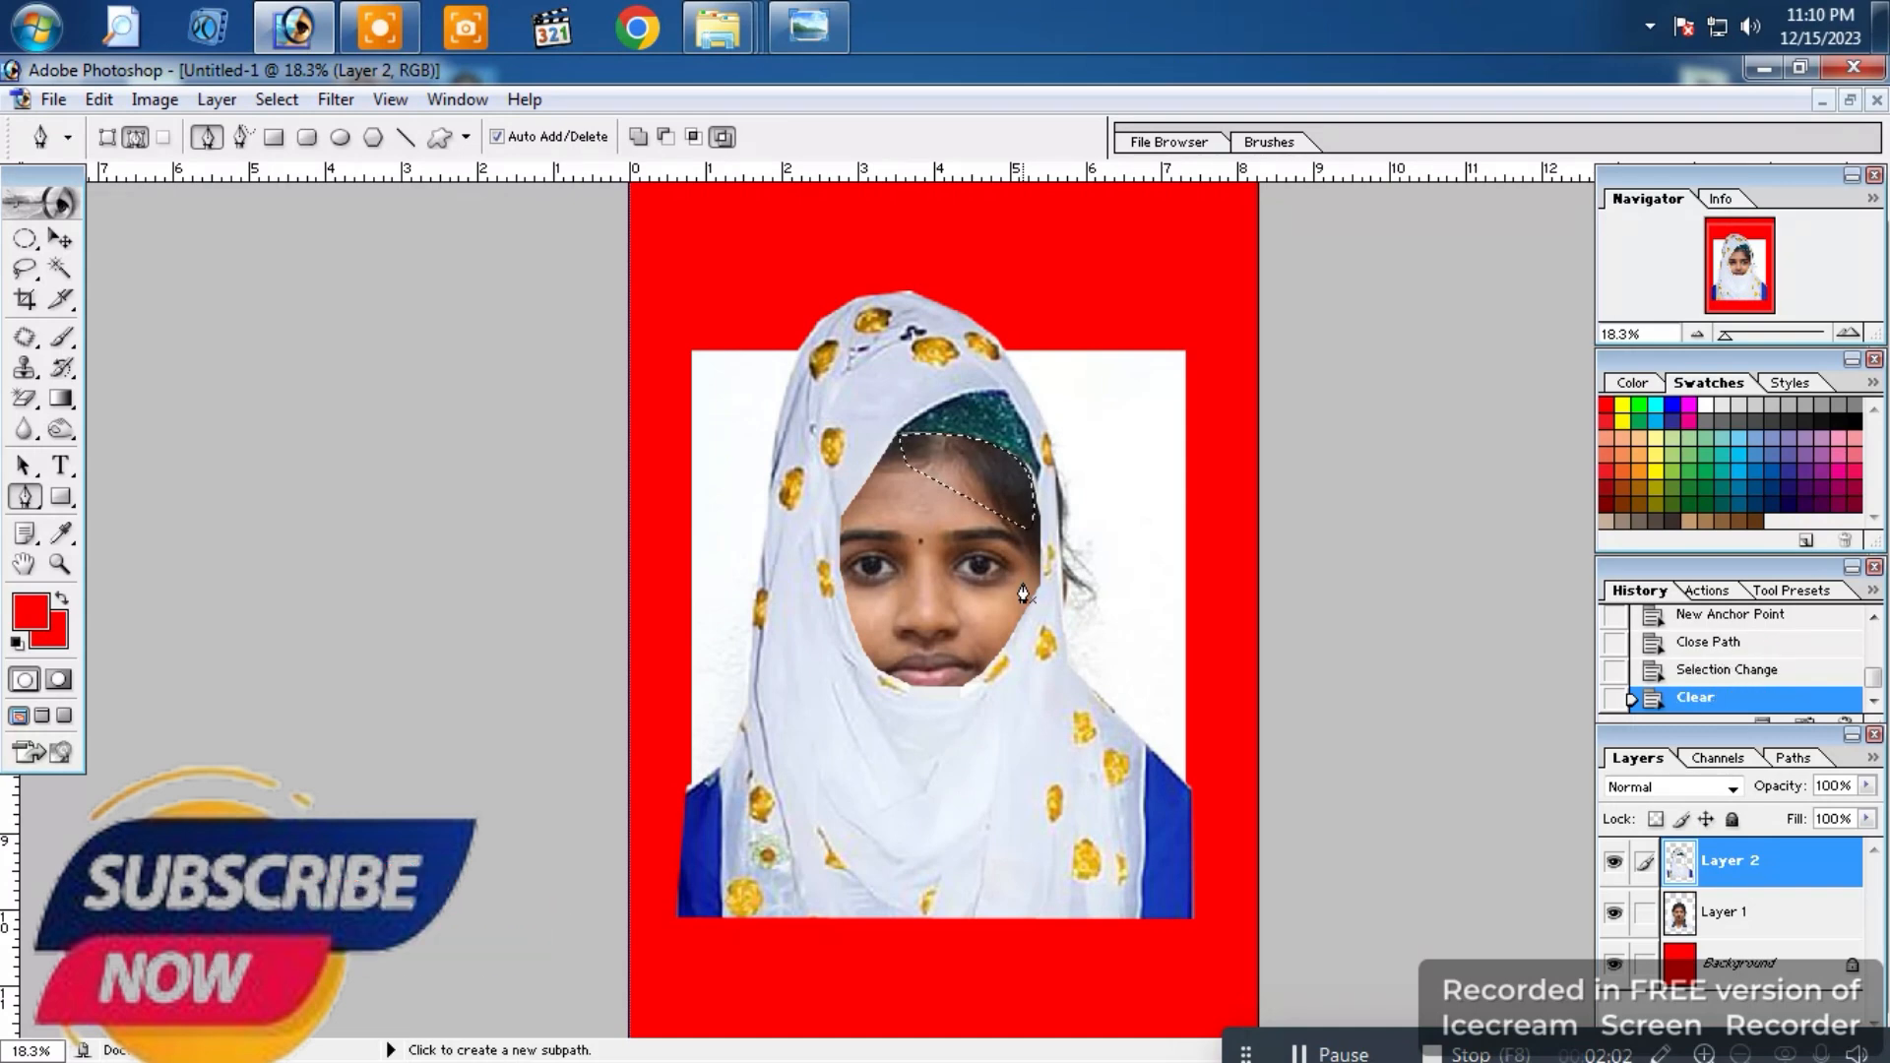
pyautogui.hotkey('ctrl', 'd')
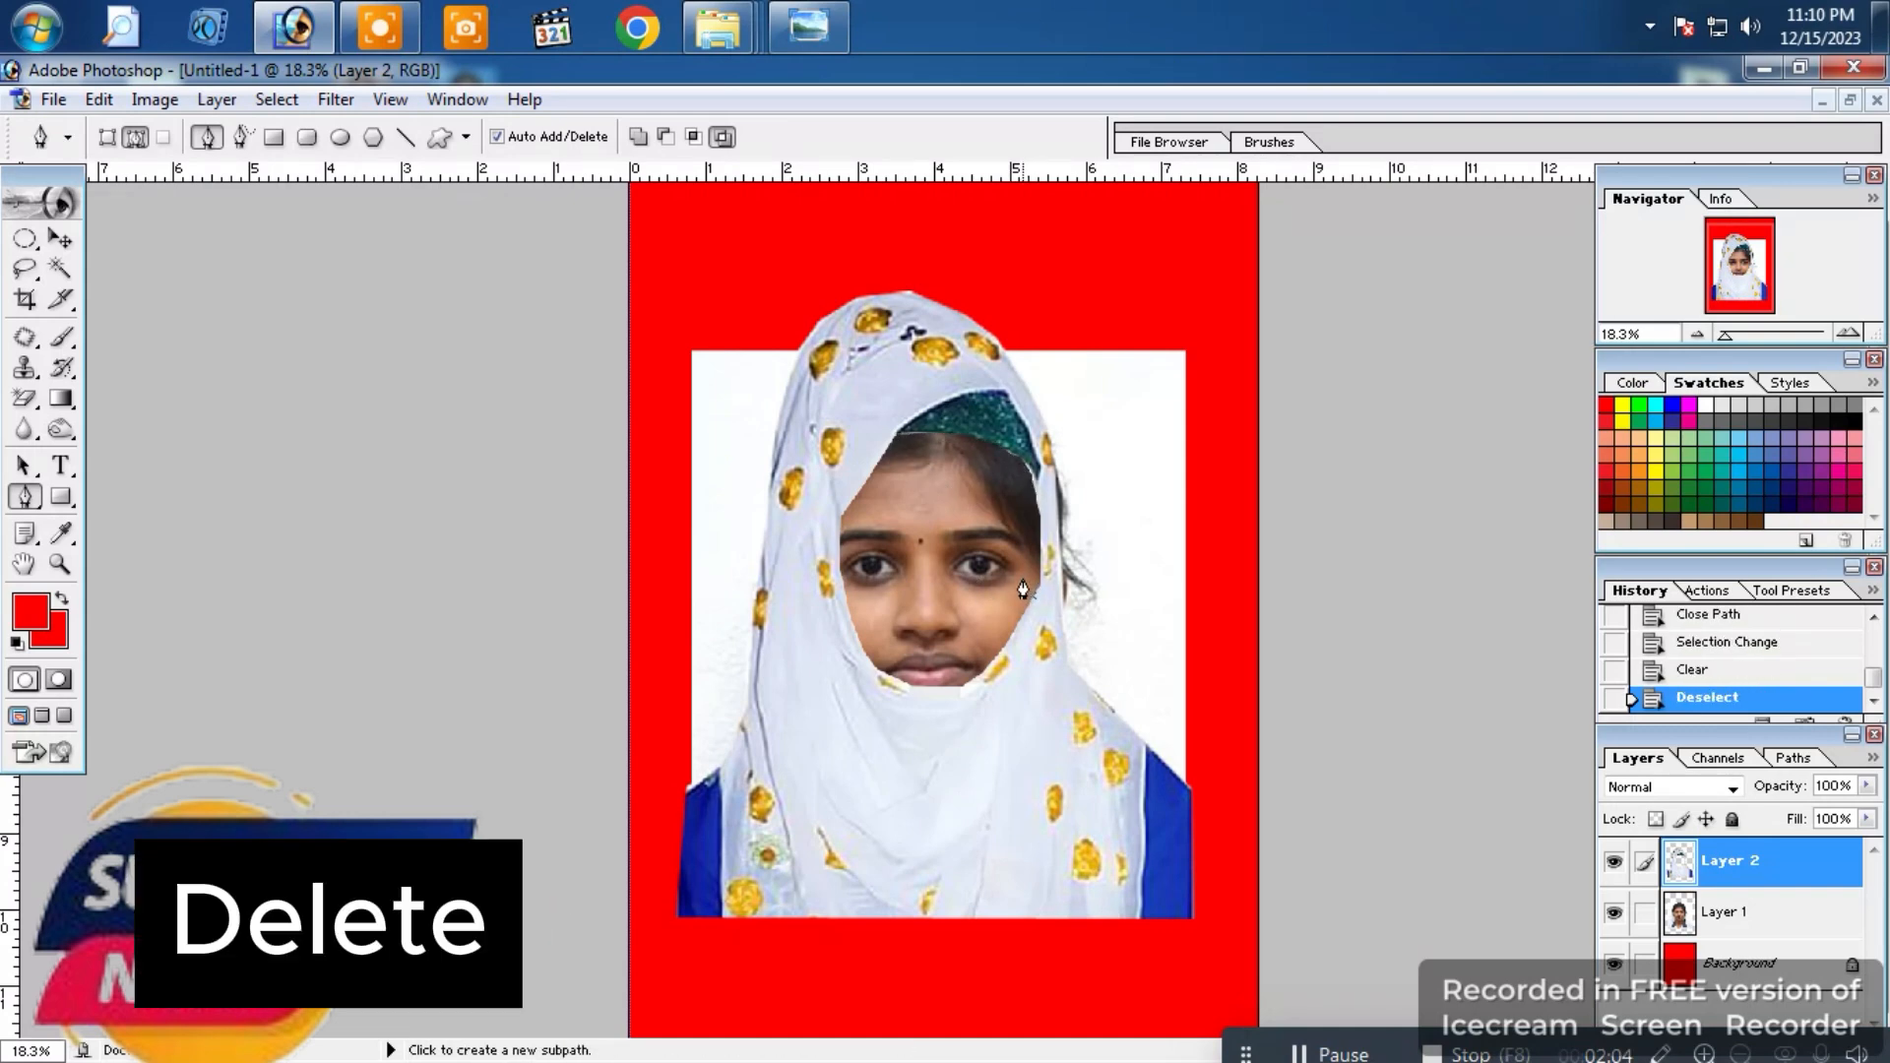
# Step: Move the headscarf layer down and enlarge it with Free Transform so its opening frames the whole face down to the chin
pyautogui.click(60, 239)
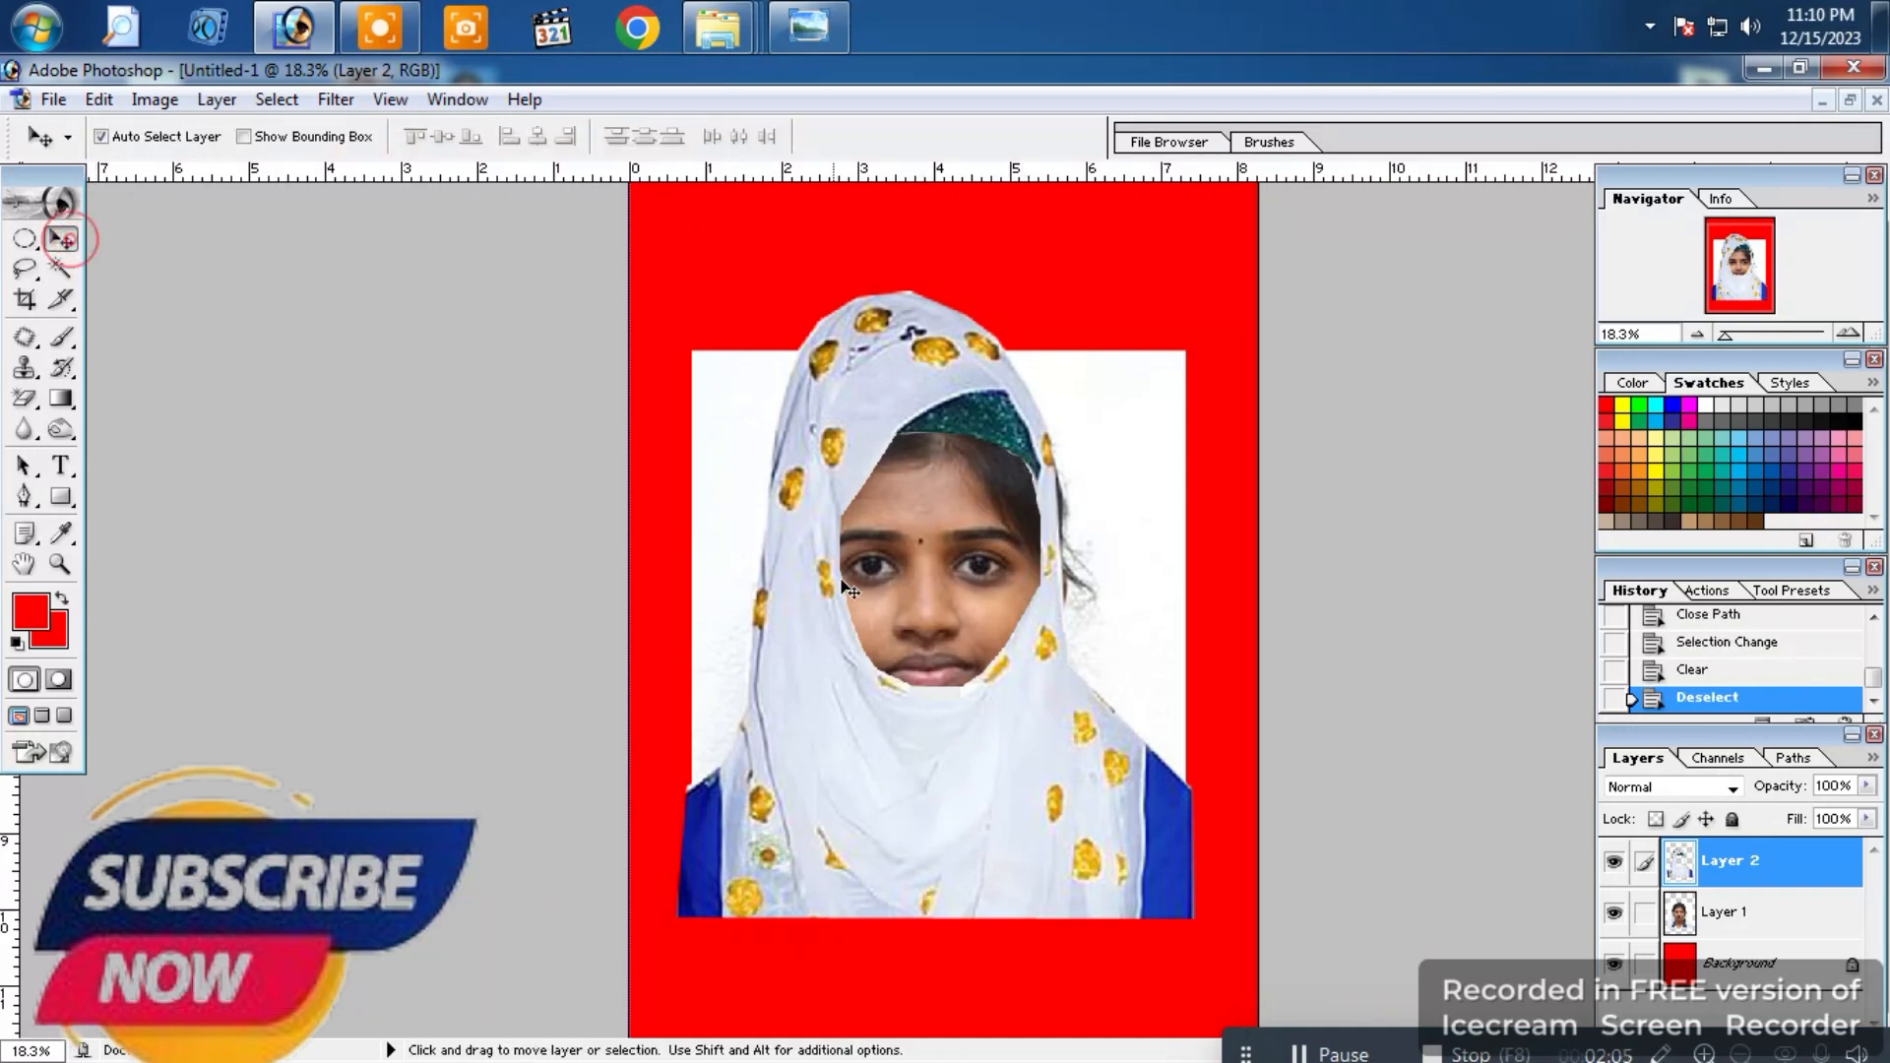
pyautogui.rightClick(816, 634)
pyautogui.click(866, 667)
pyautogui.moveTo(866, 668); pyautogui.dragTo(836, 723)
pyautogui.hotkey('ctrl', 't')
pyautogui.moveTo(1173, 348); pyautogui.dragTo(1218, 292)
pyautogui.moveTo(1158, 475); pyautogui.dragTo(1135, 569)
pyautogui.moveTo(1207, 997); pyautogui.dragTo(1243, 1042)
pyautogui.press('Return')
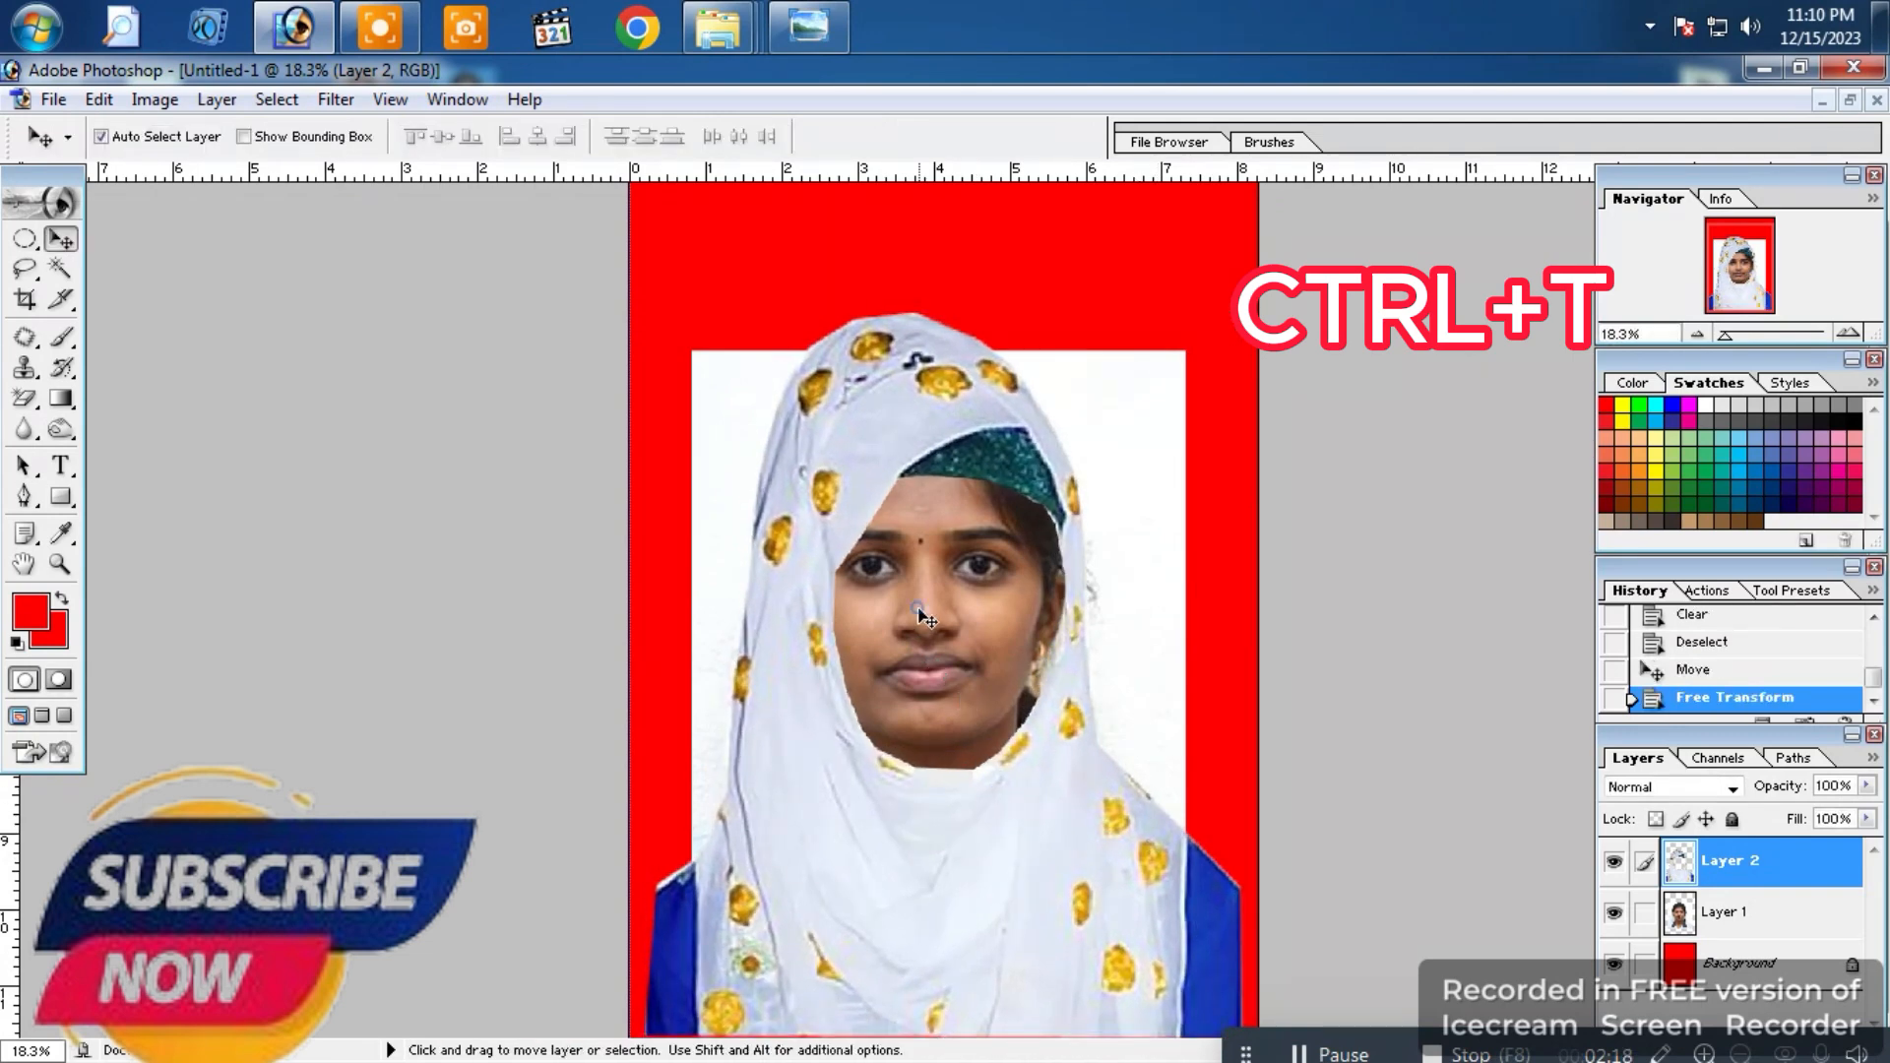
# Step: Enlarge the portrait layer to about 115% with Free Transform and reposition it so the face fills the headscarf opening
pyautogui.rightClick(910, 612)
pyautogui.click(962, 635)
pyautogui.hotkey('ctrl', 't')
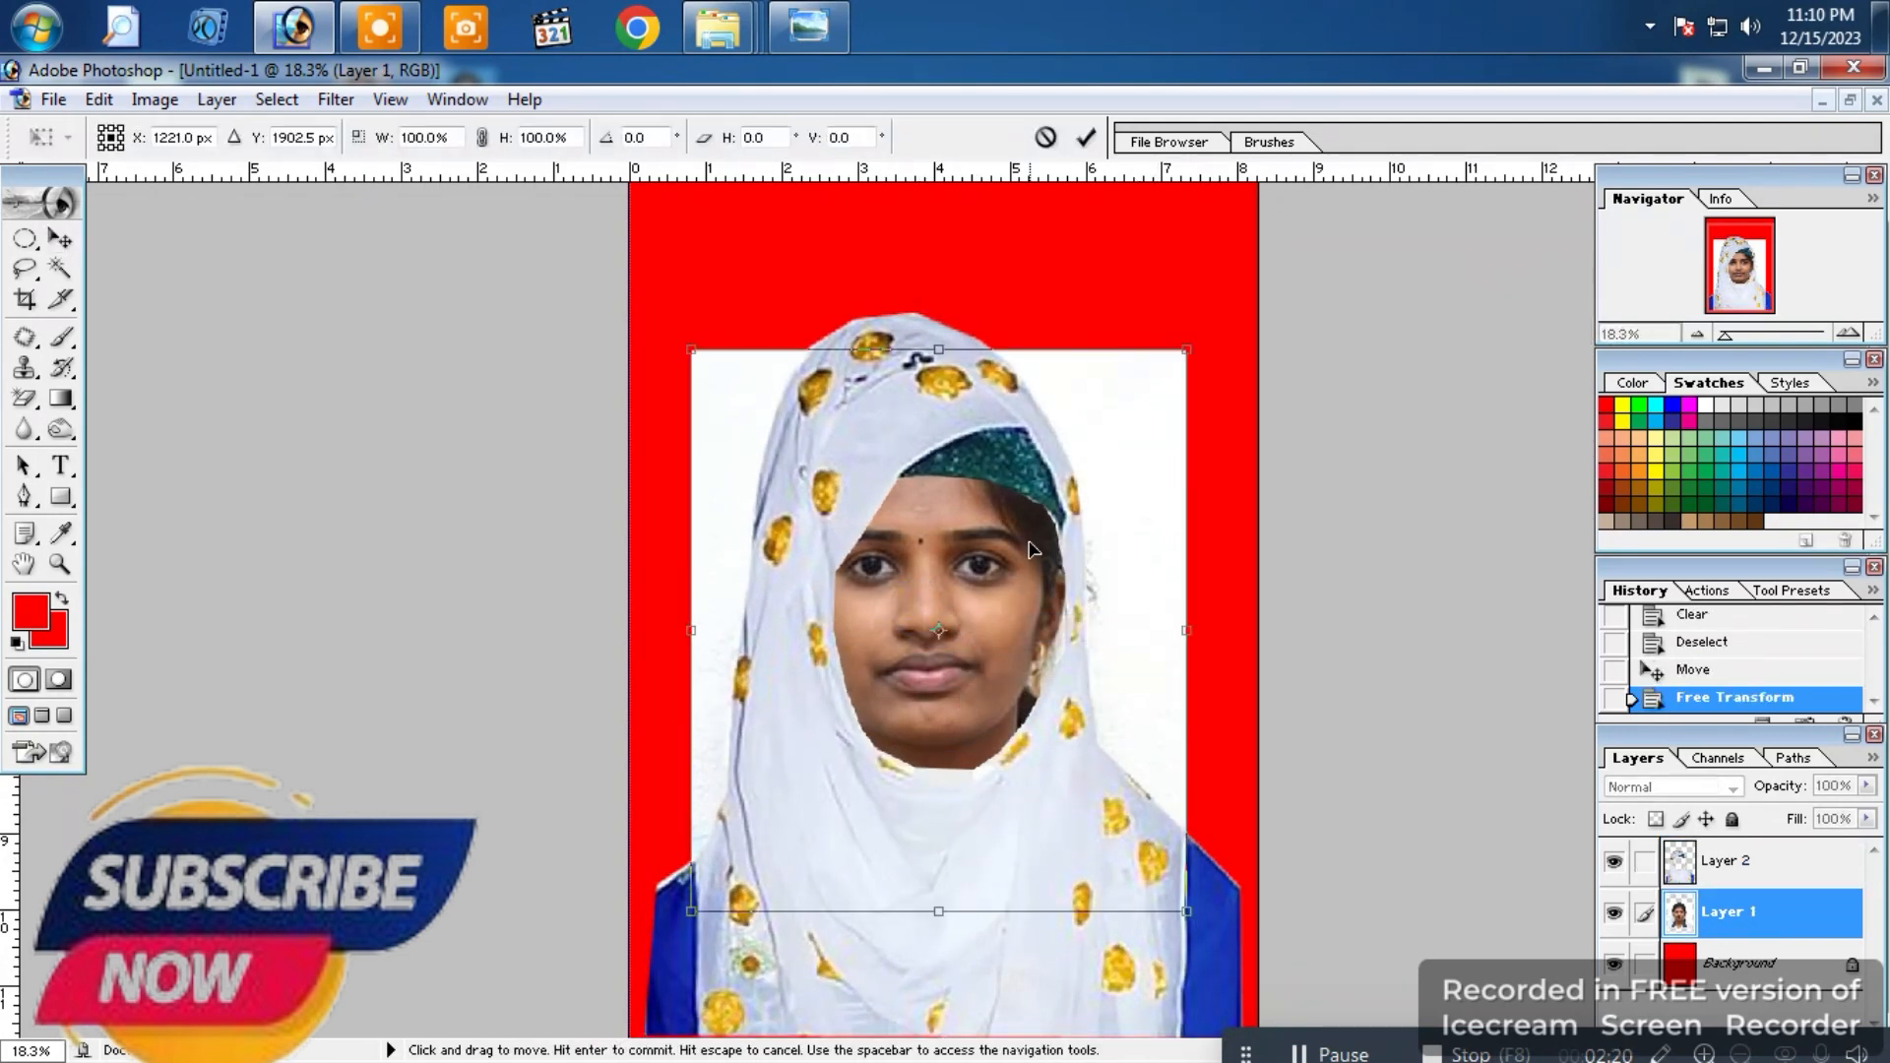
pyautogui.moveTo(1186, 350); pyautogui.dragTo(1262, 265)
pyautogui.moveTo(960, 556); pyautogui.dragTo(954, 610)
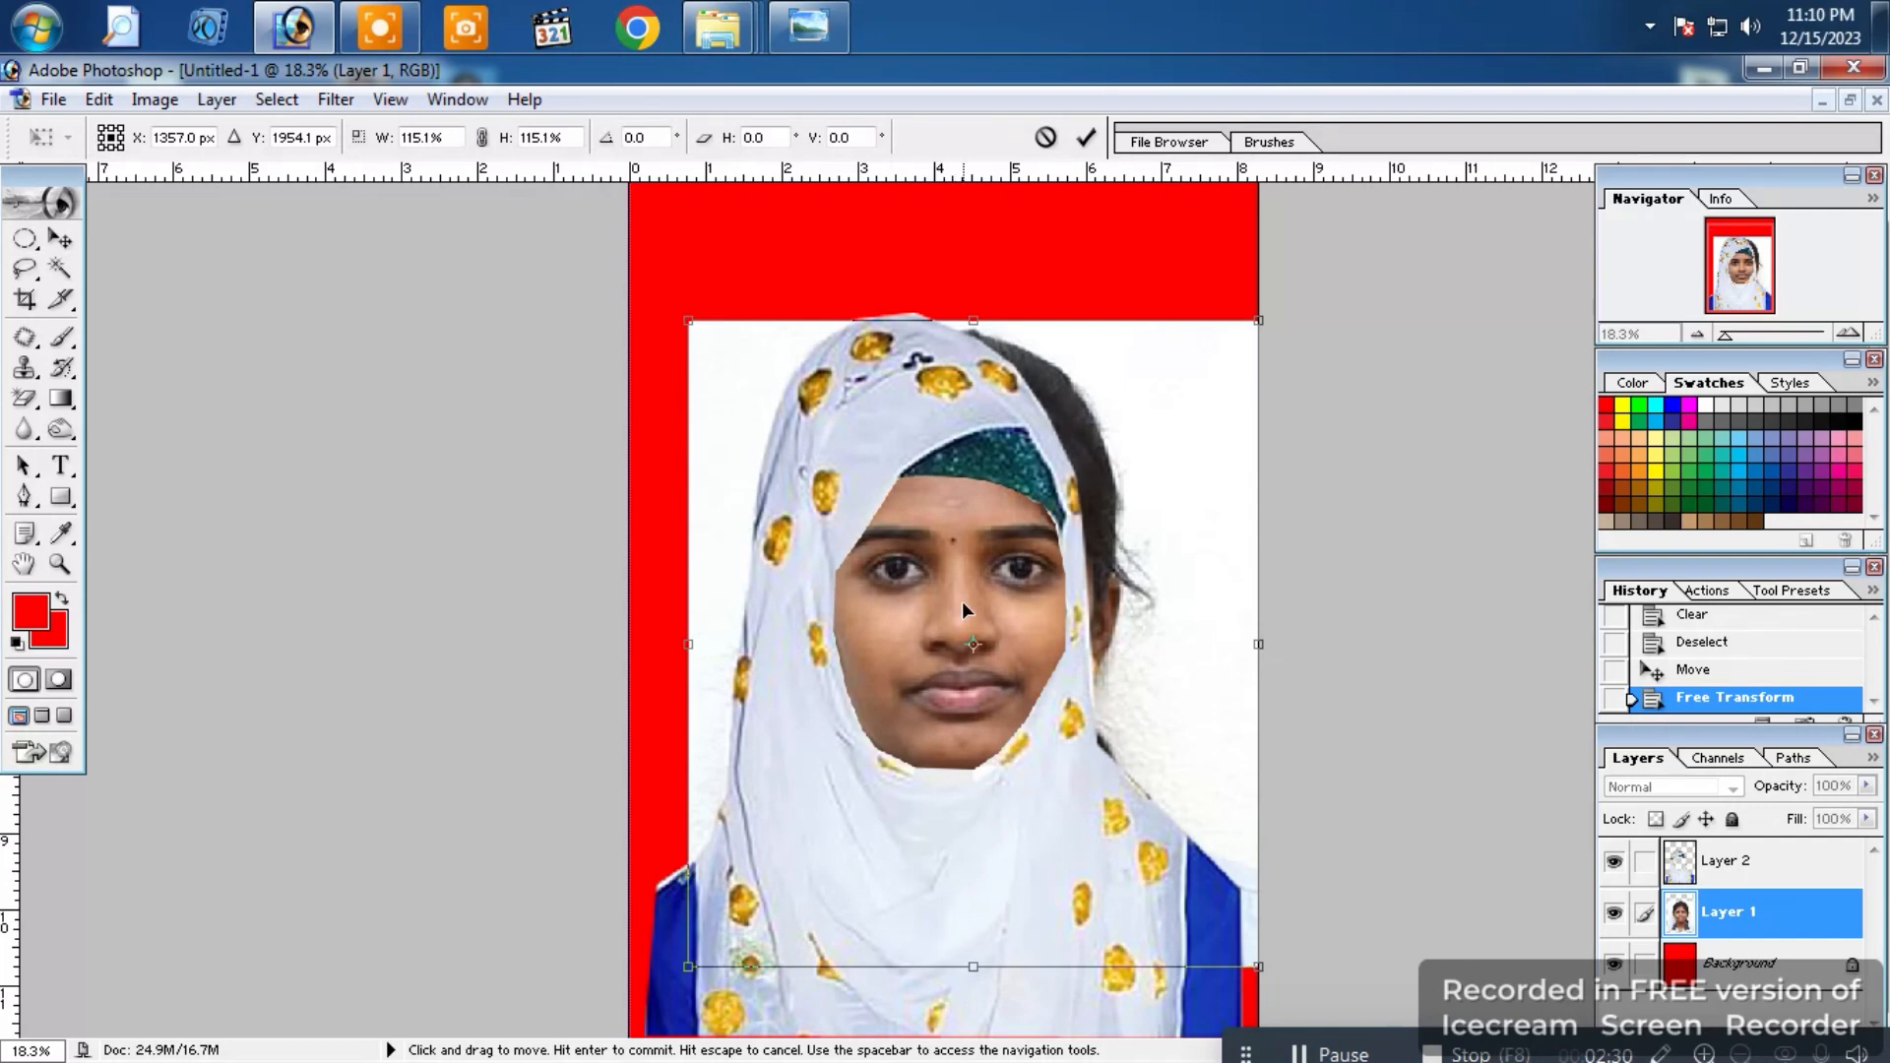
pyautogui.press('Return')
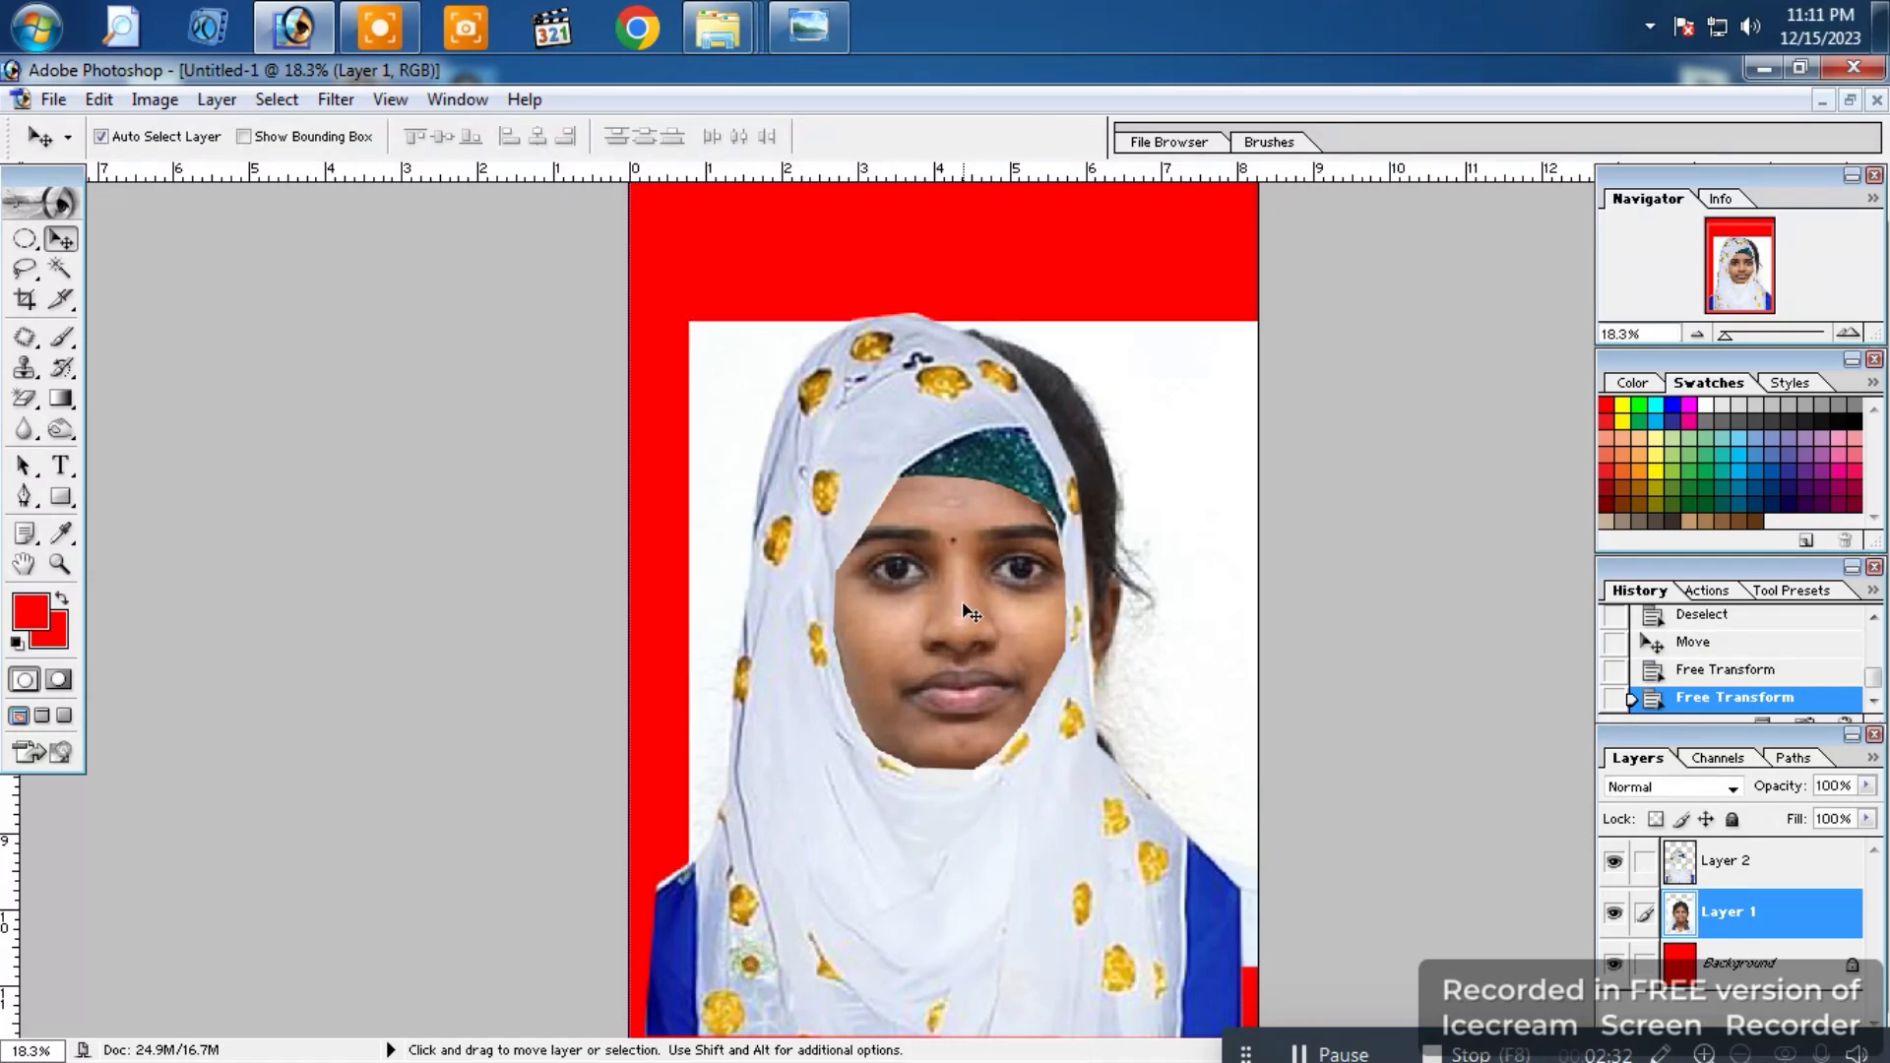
# Step: Rotate the headscarf layer about 1.7° with Free Transform
pyautogui.rightClick(915, 396)
pyautogui.click(975, 407)
pyautogui.hotkey('ctrl', 't')
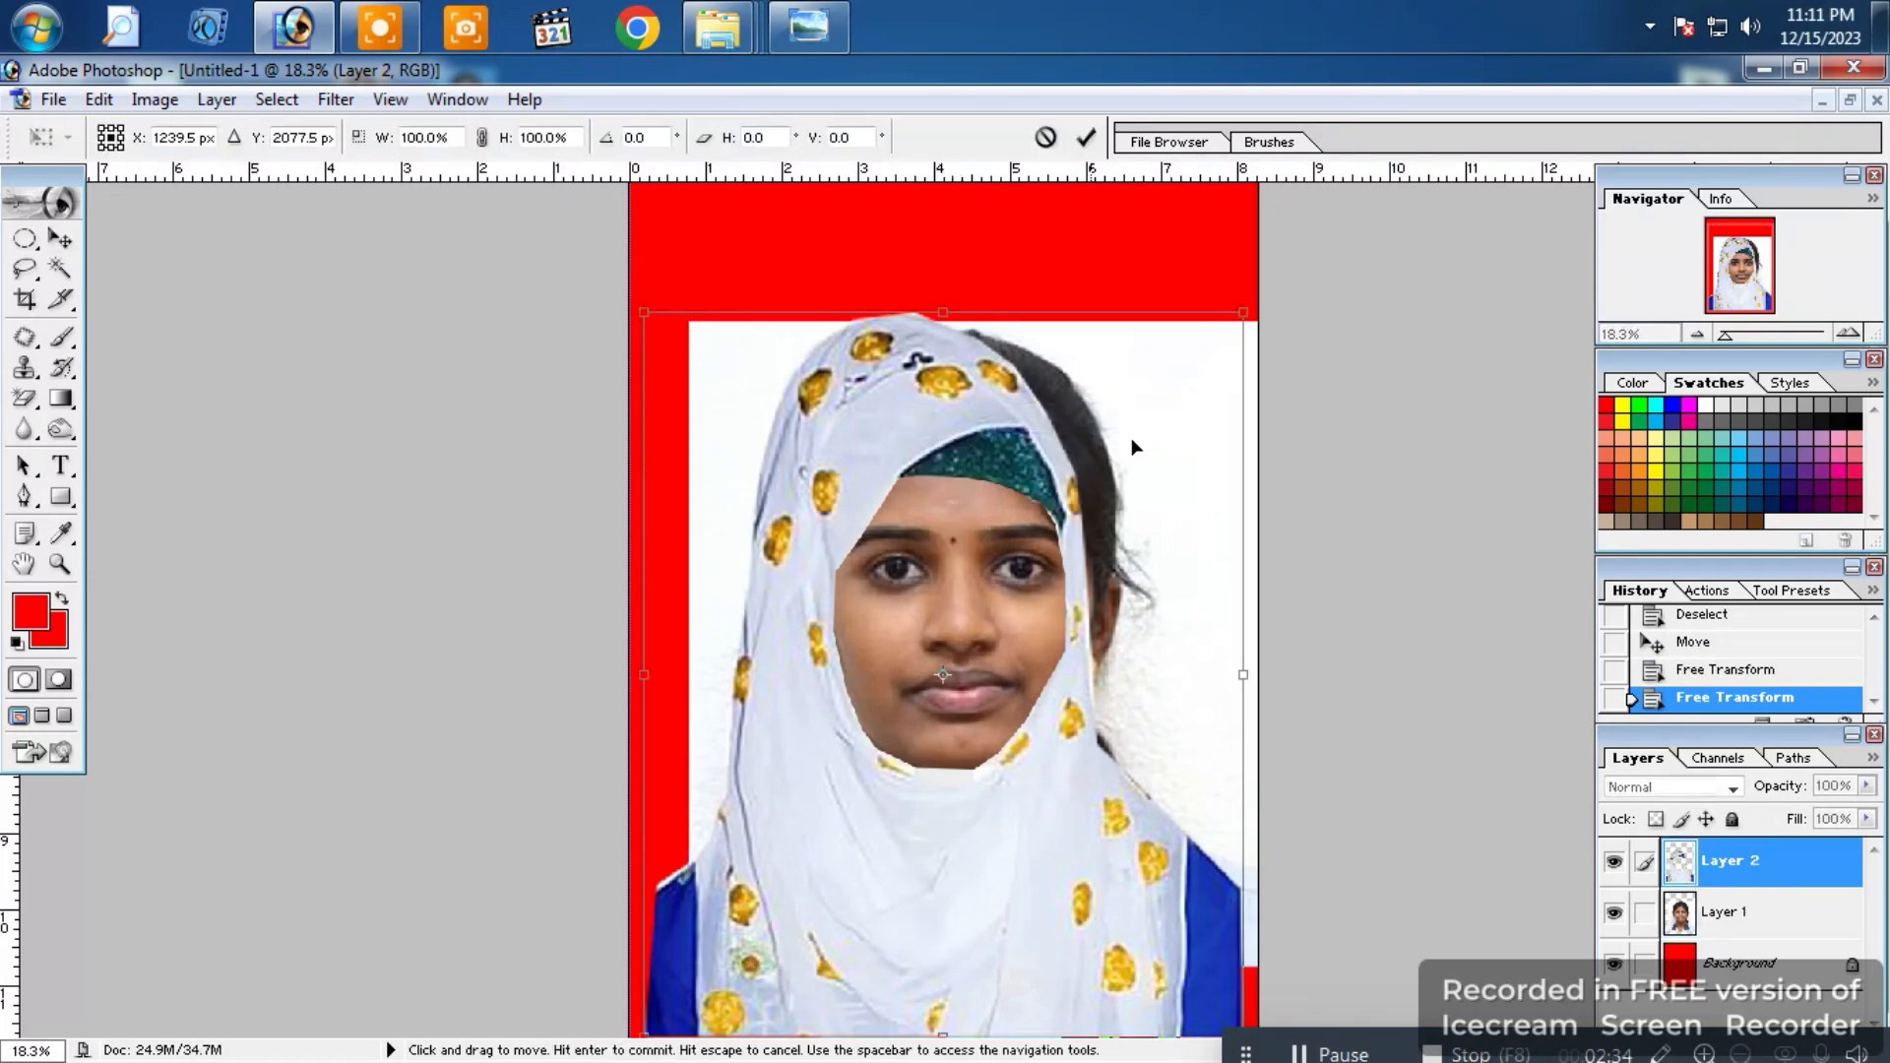
pyautogui.moveTo(1404, 404); pyautogui.dragTo(1343, 469)
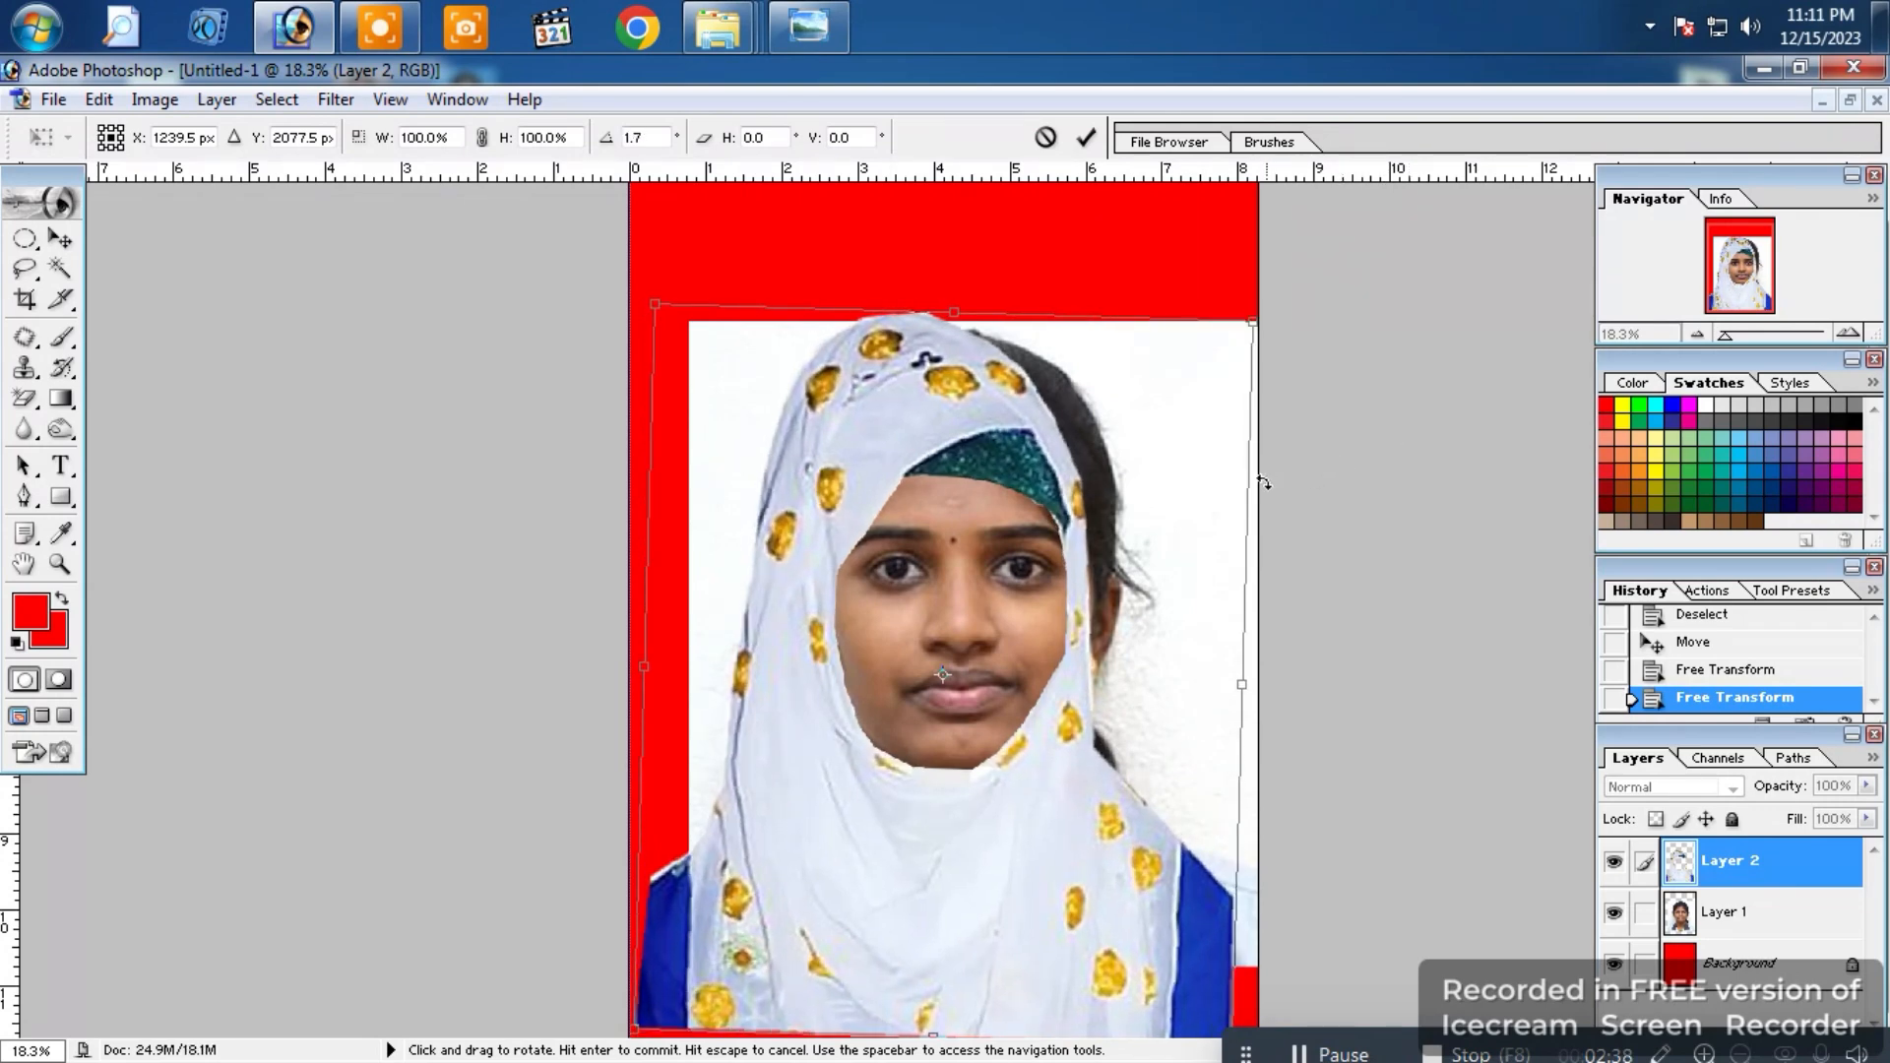
pyautogui.press('Return')
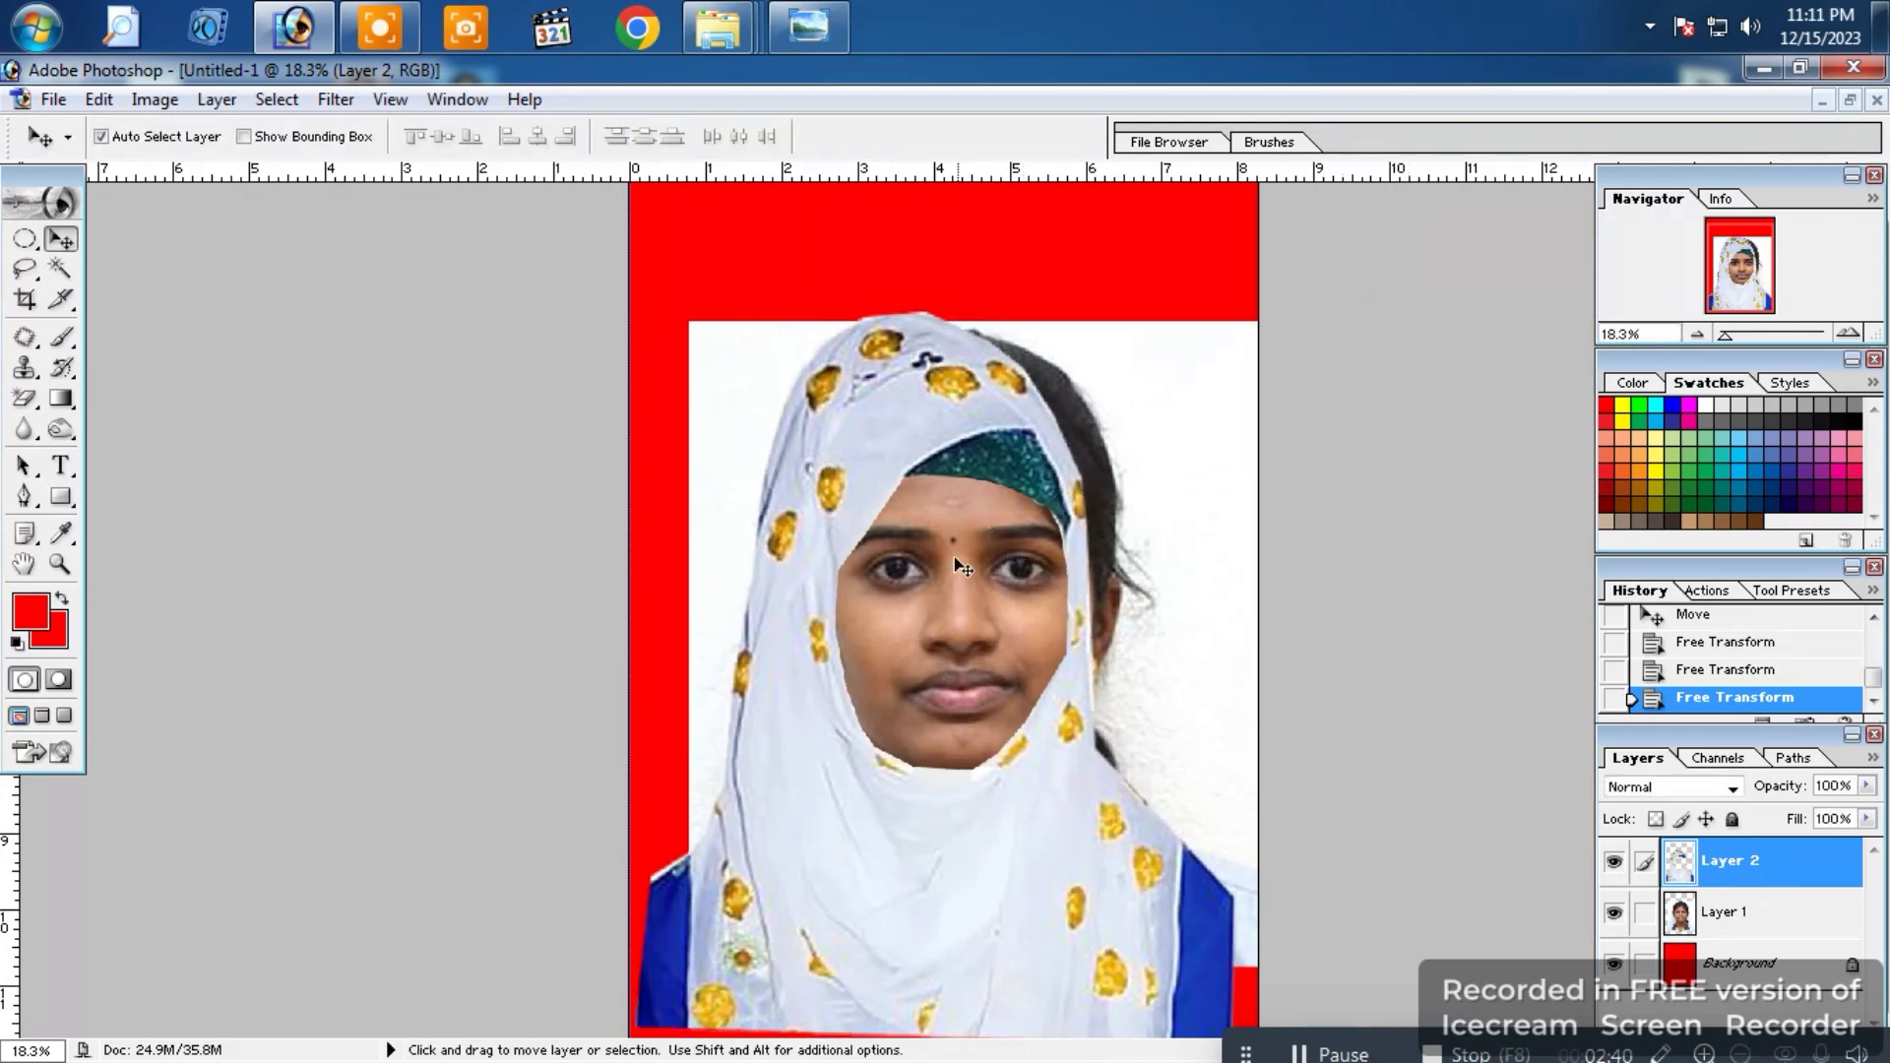
# Step: Select the portrait layer and move it slightly down behind the headscarf opening
pyautogui.rightClick(960, 566)
pyautogui.click(963, 624)
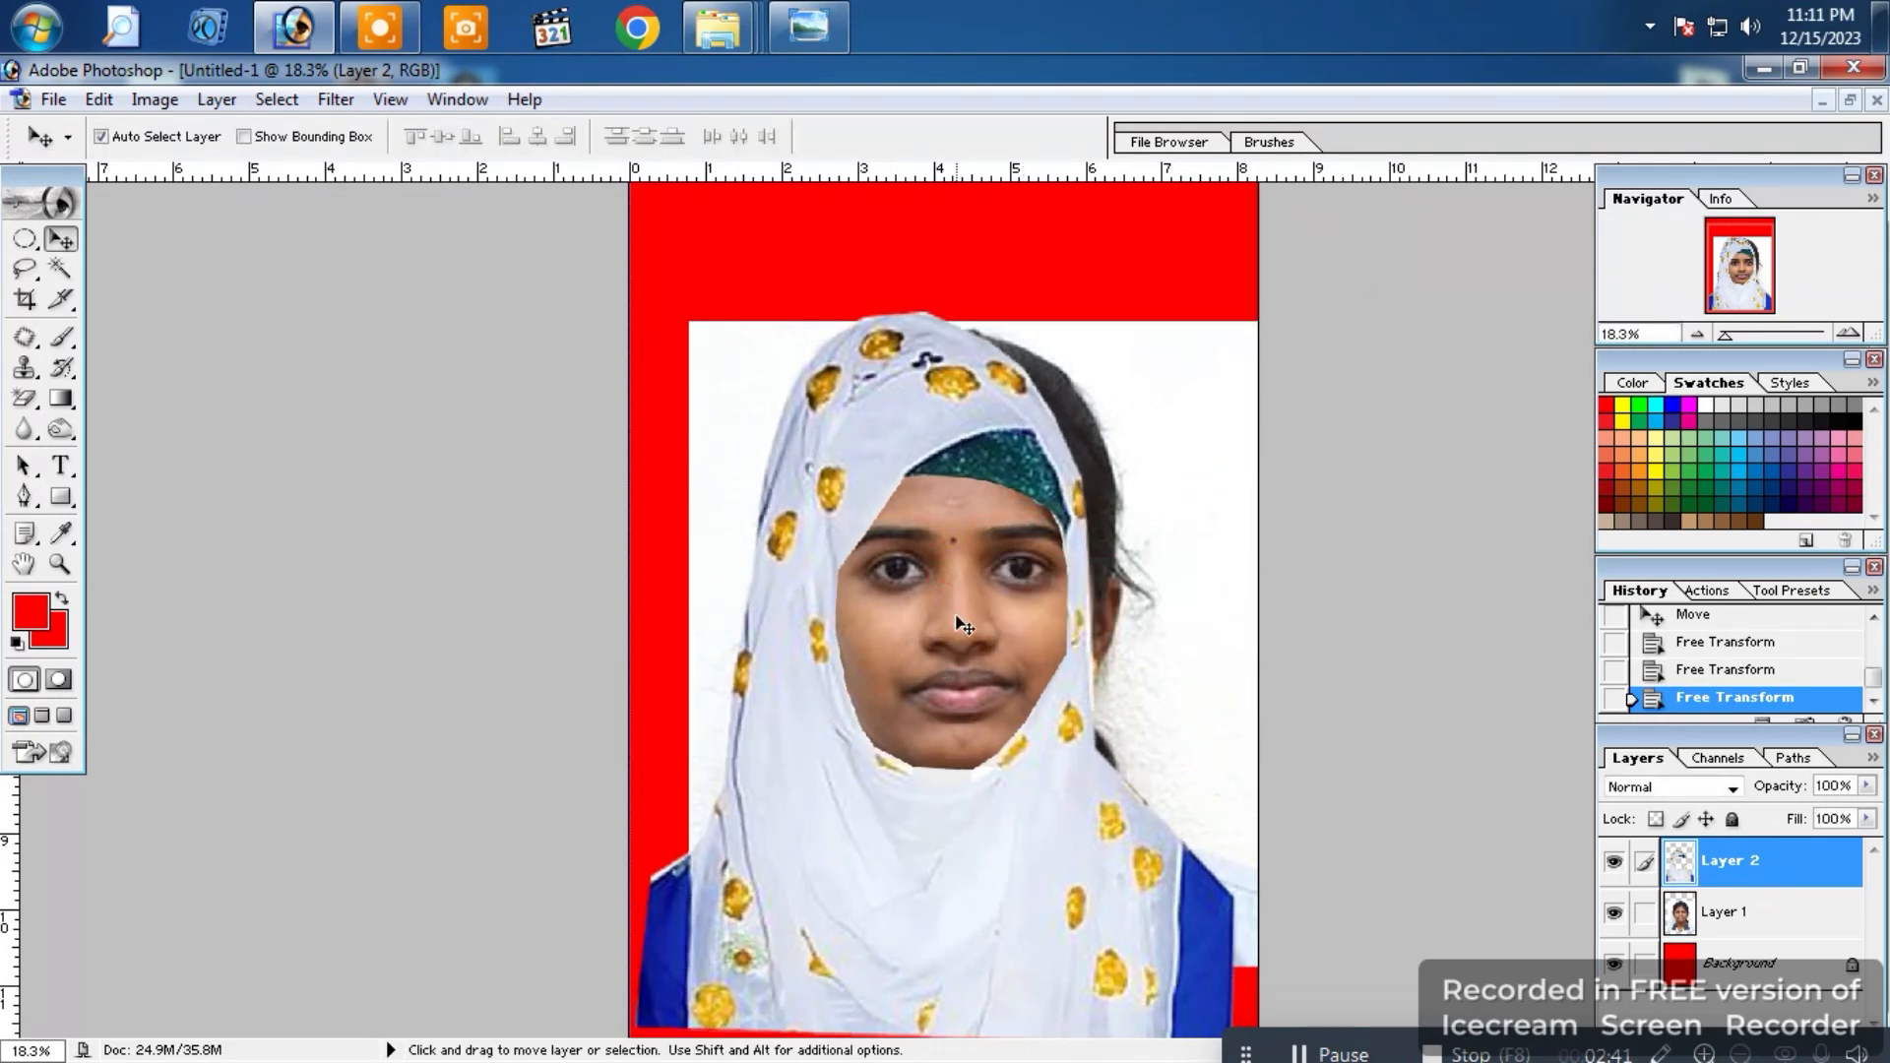
pyautogui.rightClick(974, 514)
pyautogui.click(994, 541)
pyautogui.moveTo(985, 545); pyautogui.dragTo(967, 558)
# Step: Scale the portrait layer to about 94% with Free Transform and re-center the face in the headscarf opening
pyautogui.hotkey('ctrl', 't')
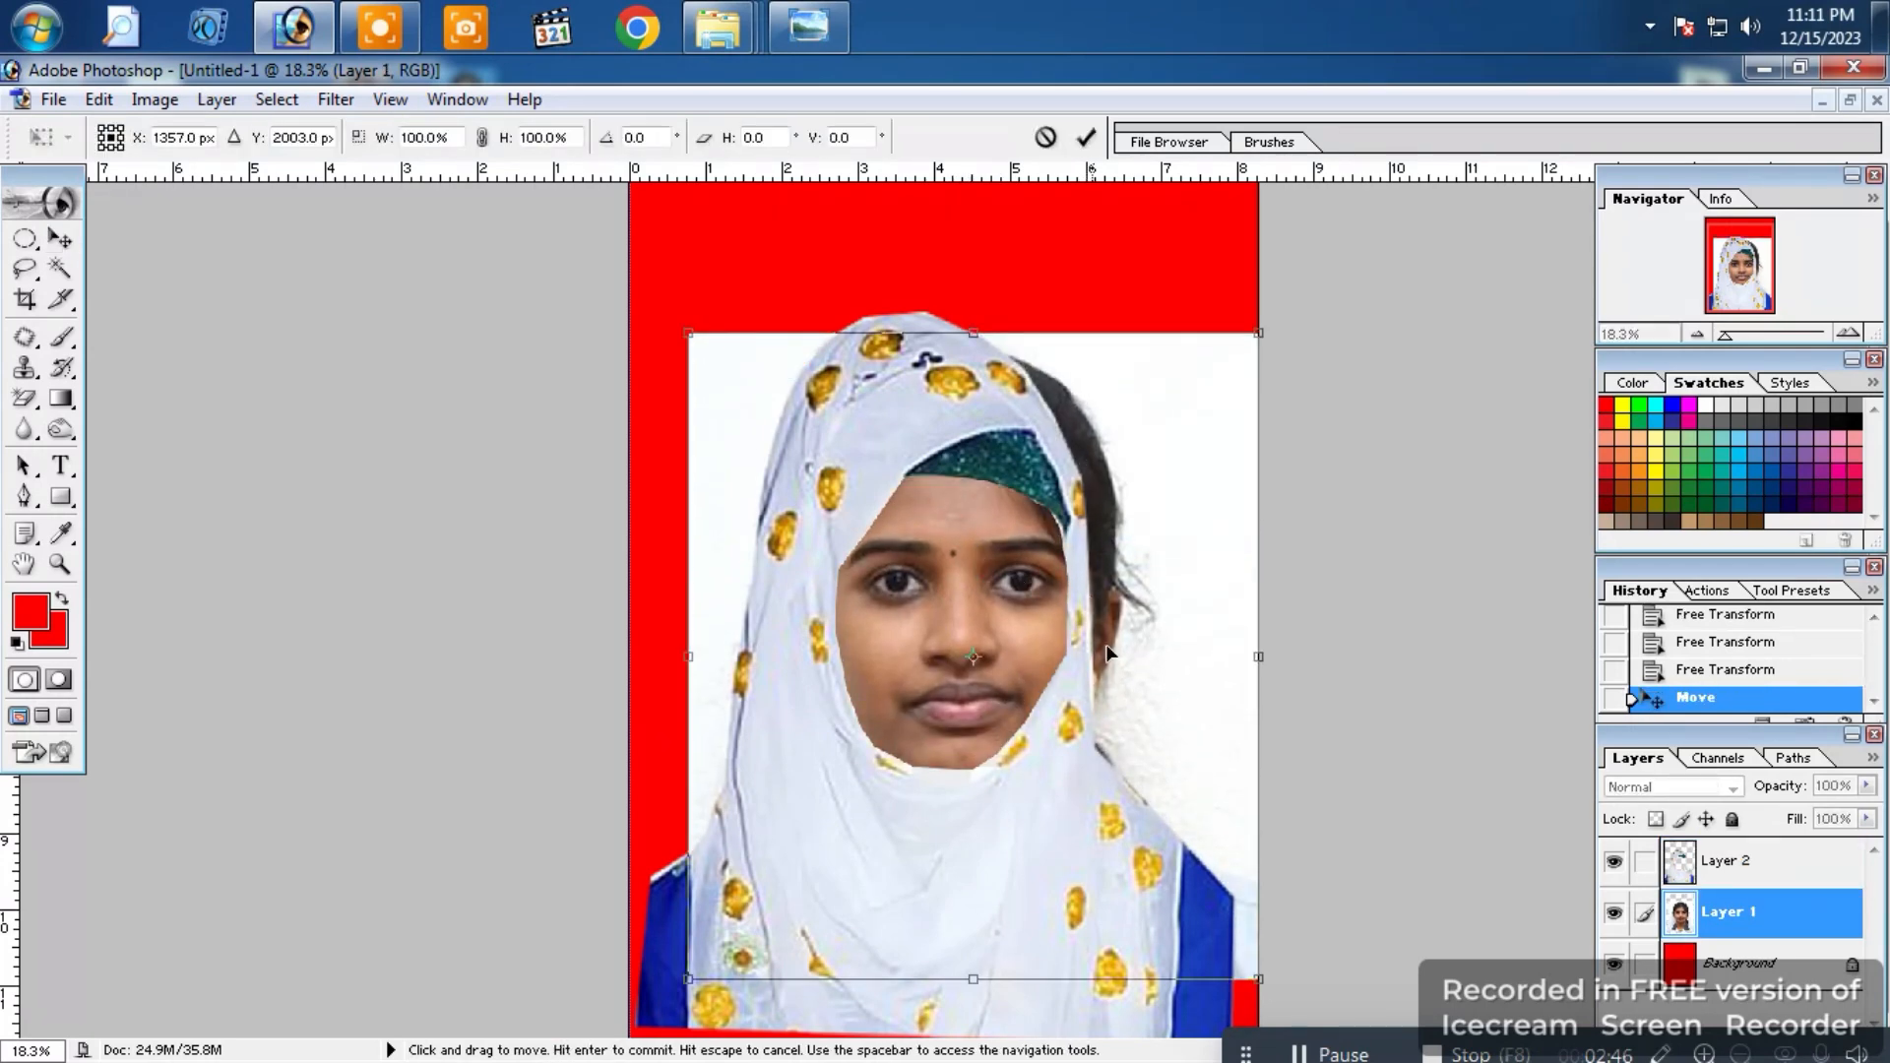
pyautogui.moveTo(1258, 978); pyautogui.dragTo(1228, 938)
pyautogui.moveTo(943, 661); pyautogui.dragTo(949, 683)
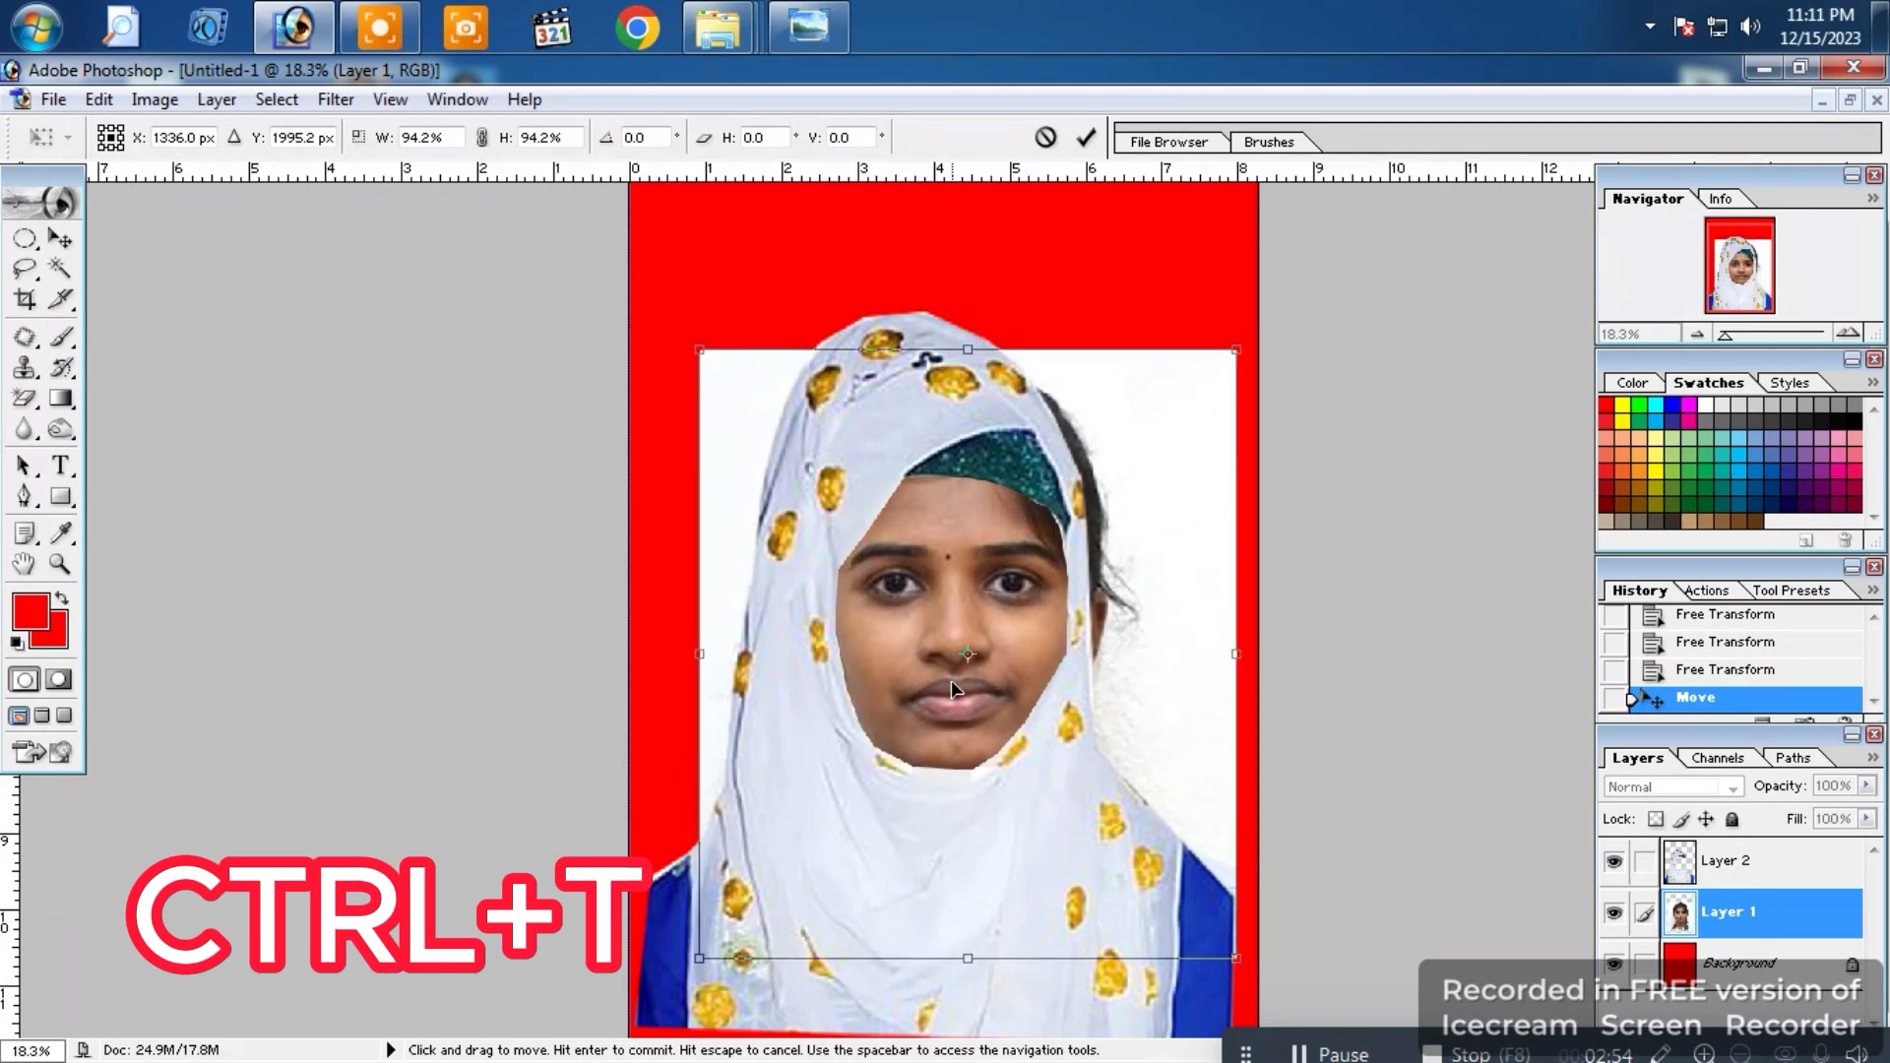
pyautogui.rightClick(951, 681)
pyautogui.click(981, 692)
pyautogui.rightClick(975, 661)
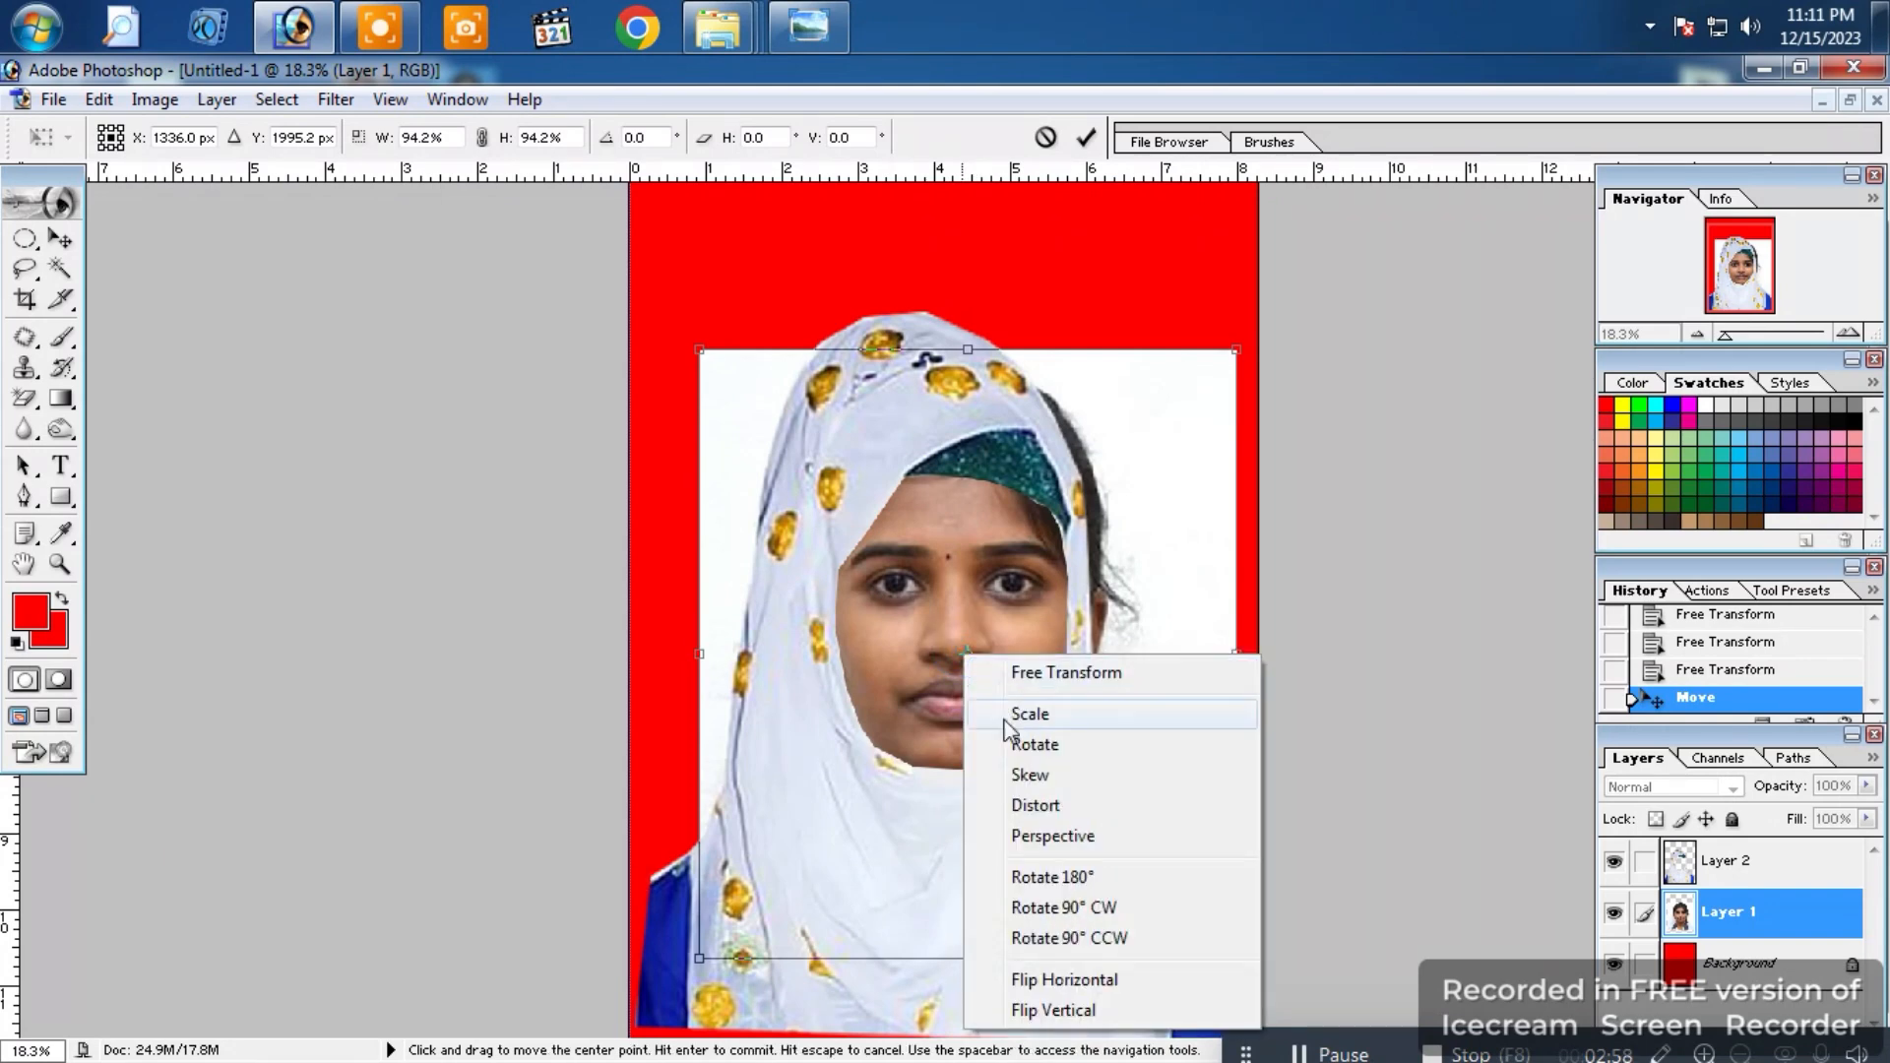
pyautogui.click(936, 658)
pyautogui.press('Return')
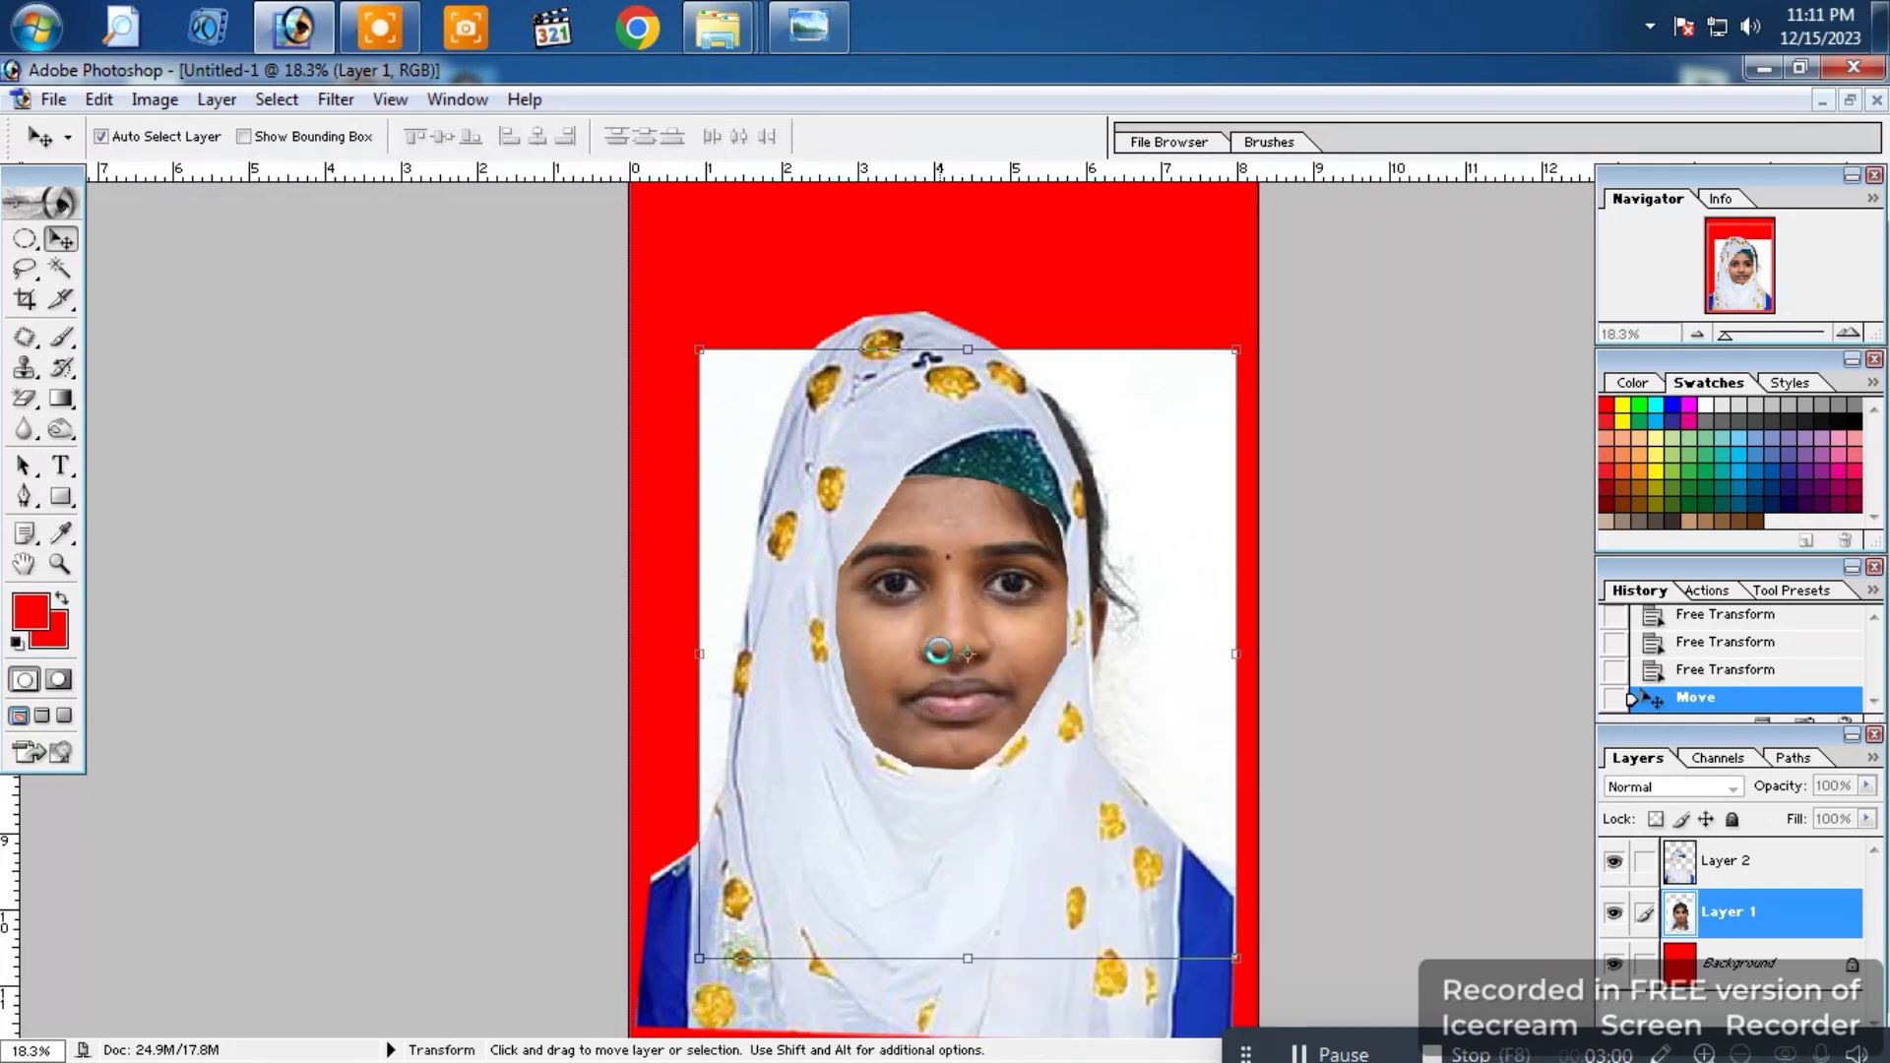
# Step: Shift the portrait layer slightly, rotate it about 2.1° with Free Transform, and nudge the face into line with the headscarf opening
pyautogui.rightClick(963, 658)
pyautogui.click(989, 677)
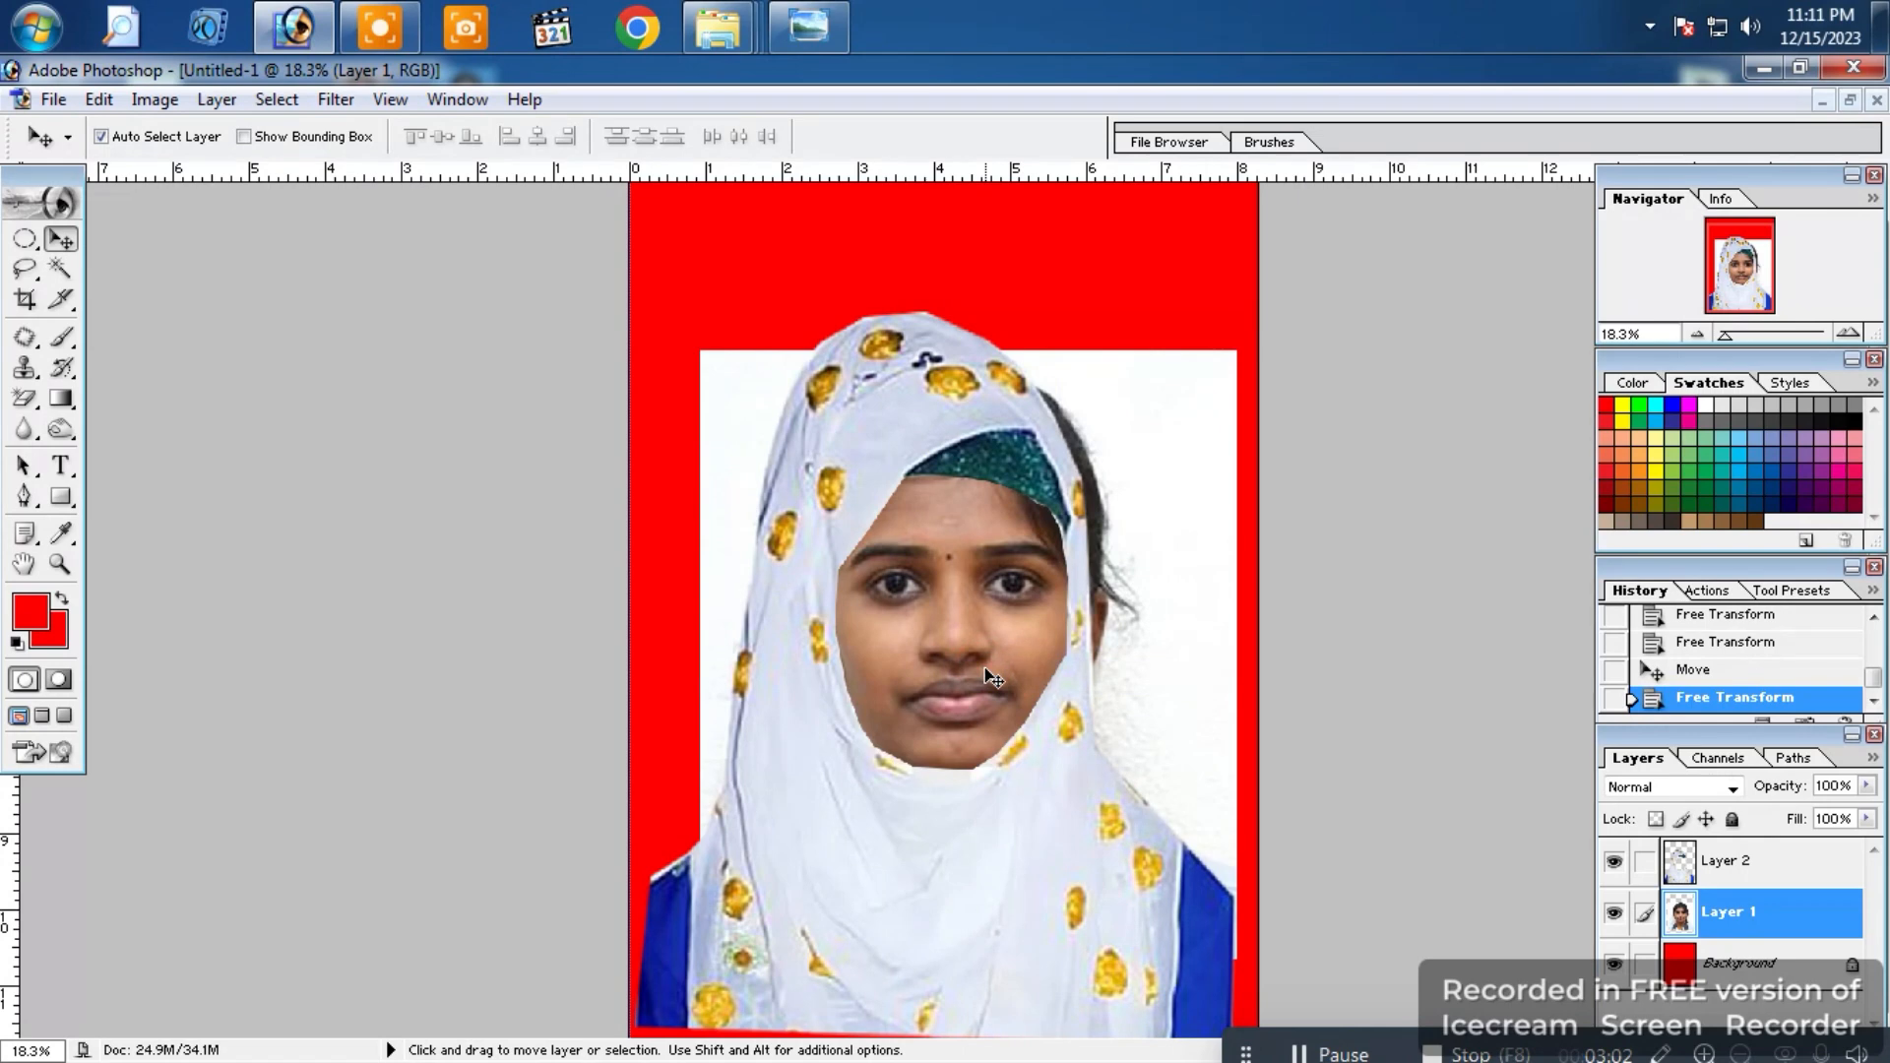
pyautogui.moveTo(989, 664); pyautogui.dragTo(996, 658)
pyautogui.hotkey('ctrl', 't')
pyautogui.moveTo(1362, 561); pyautogui.dragTo(1346, 581)
pyautogui.press('Right')
pyautogui.press('Right')
pyautogui.press('Right')
pyautogui.press('Down')
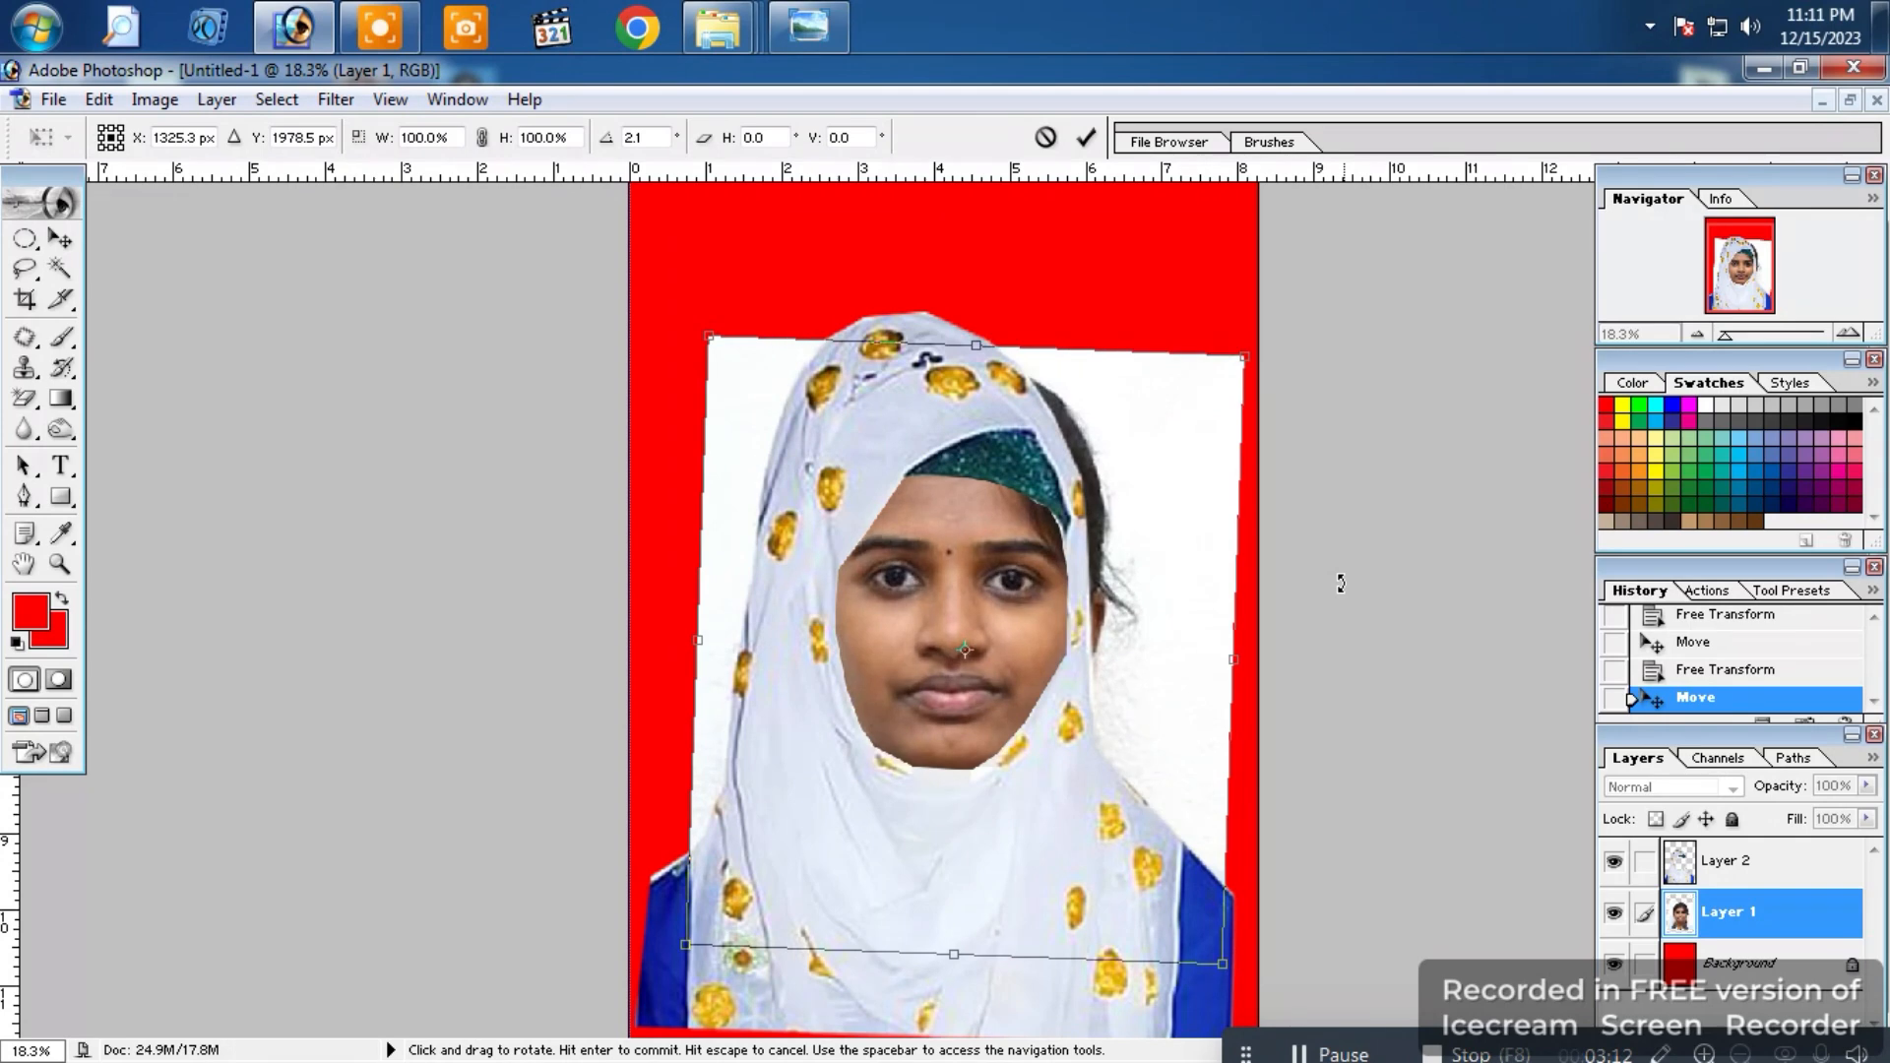
pyautogui.press('Left')
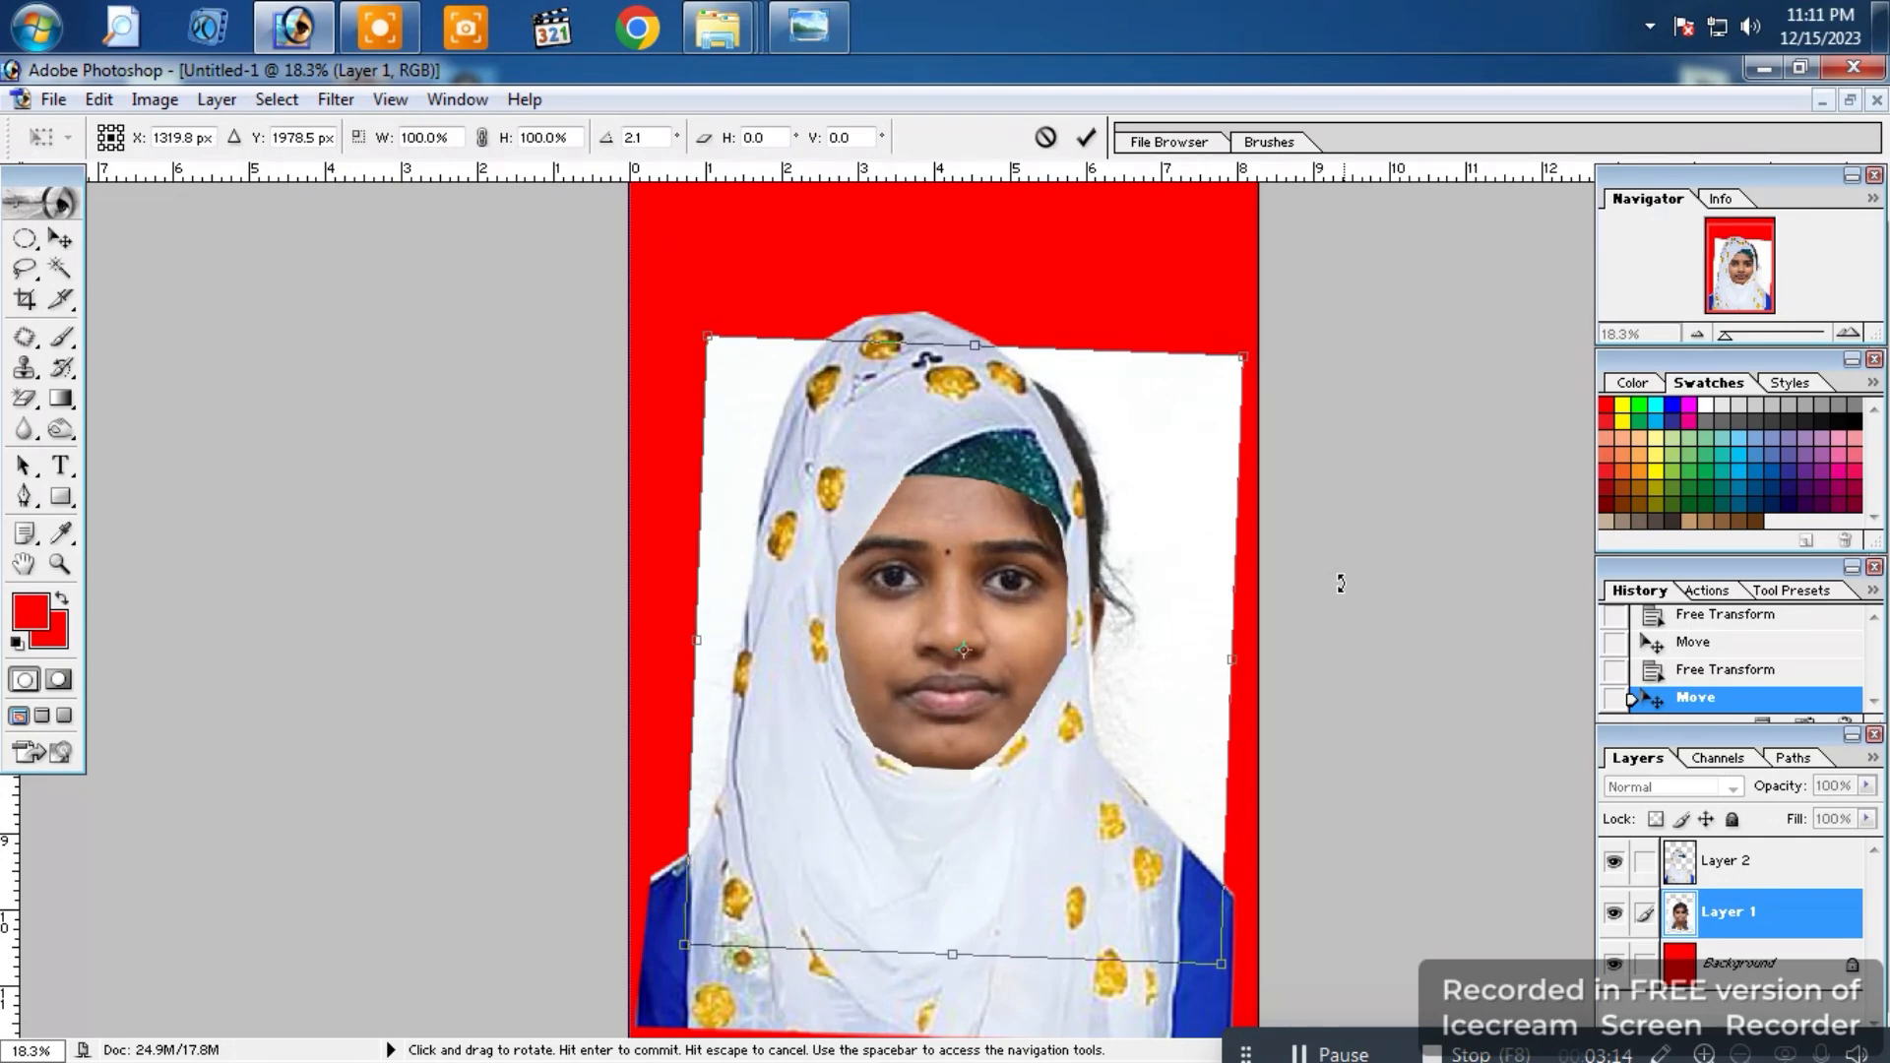
pyautogui.press('Return')
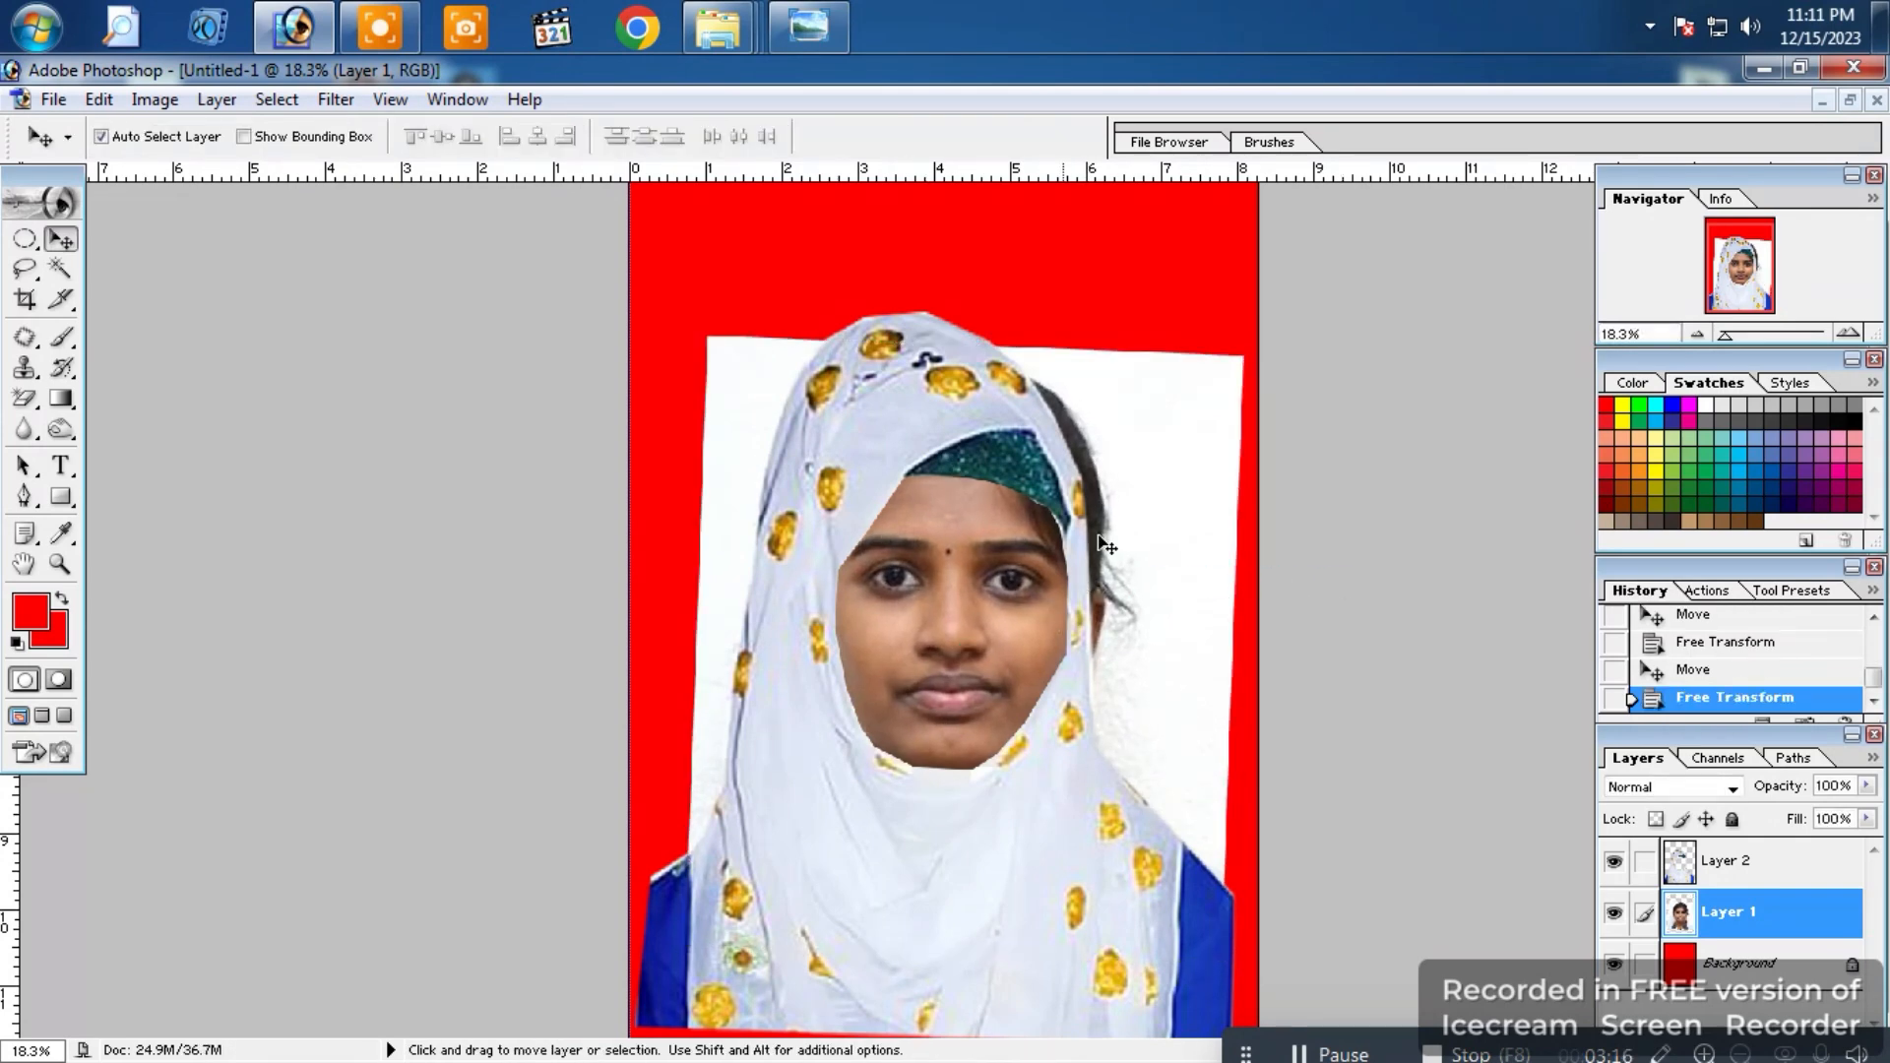
# Step: Start a Pen path at the left shoulder and trace the headscarf's outer edge up to the top of the head
pyautogui.click(25, 496)
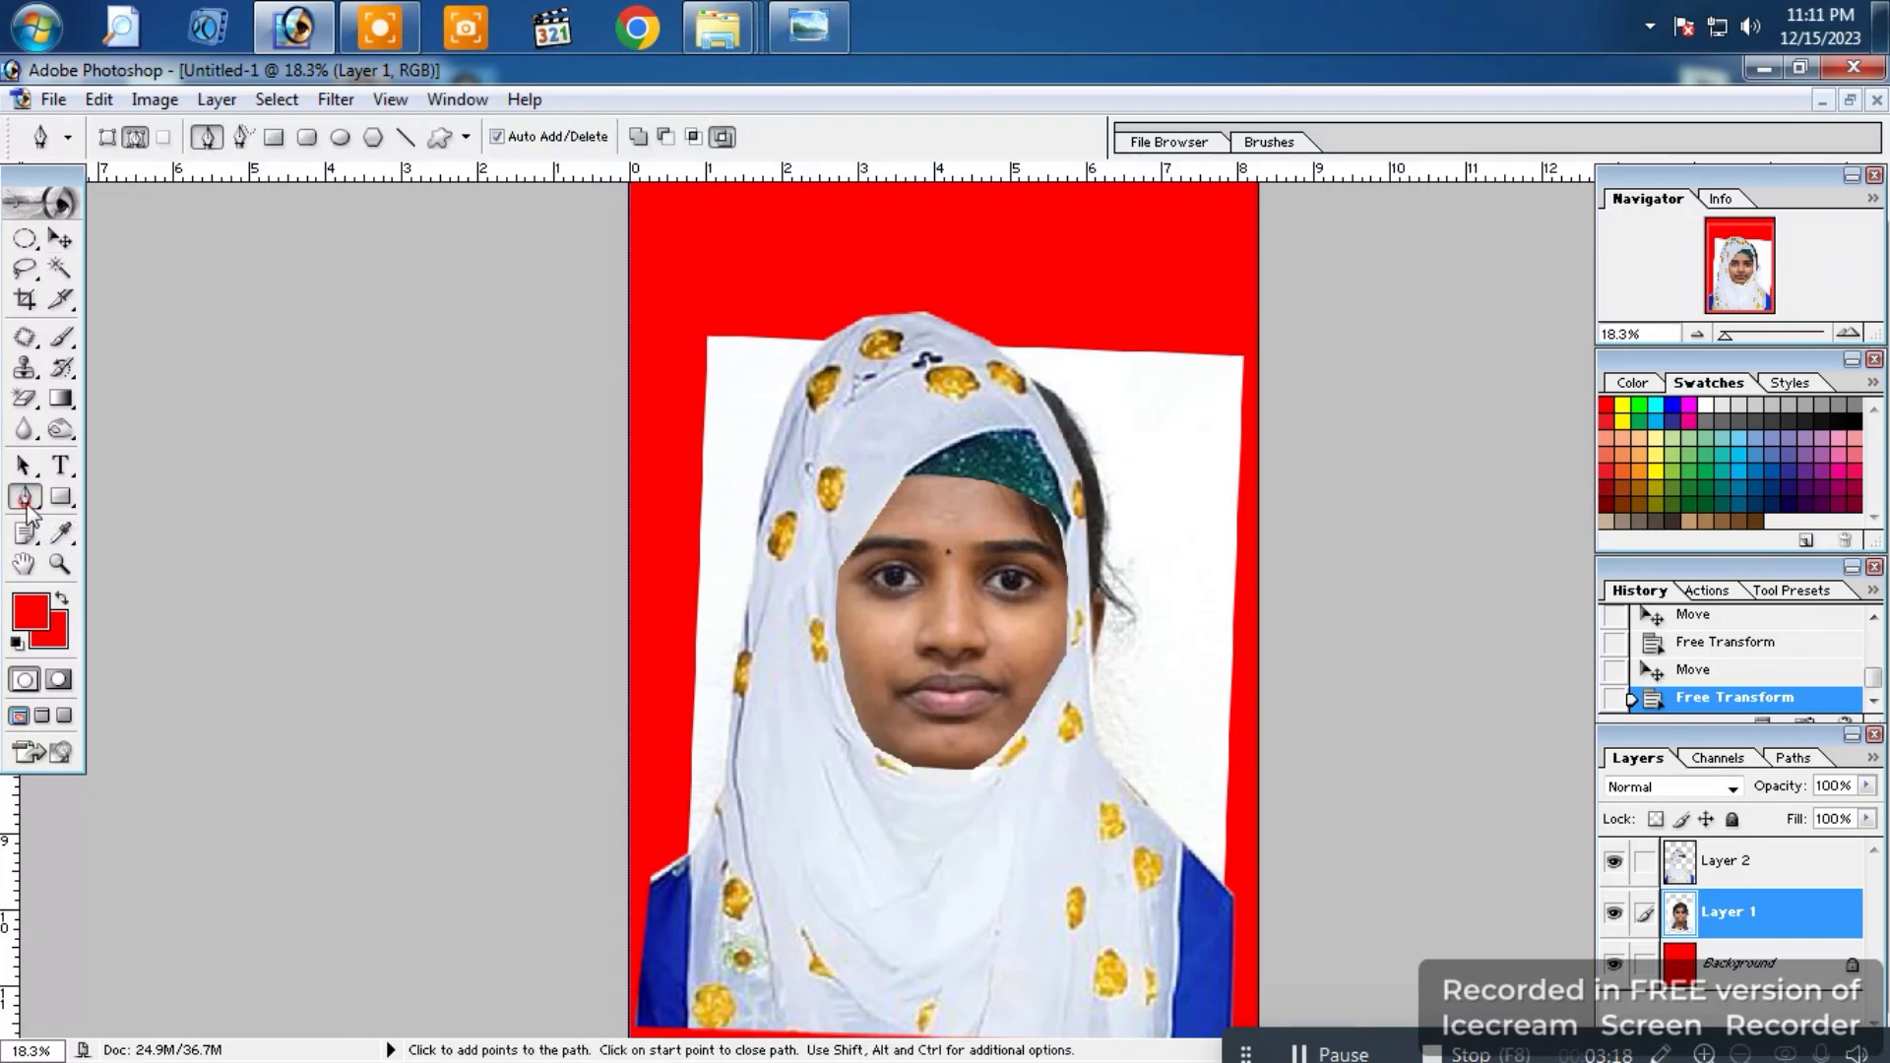
pyautogui.click(643, 878)
pyautogui.press('p')
pyautogui.click(686, 855)
pyautogui.click(724, 771)
pyautogui.click(729, 713)
pyautogui.click(735, 644)
pyautogui.click(741, 594)
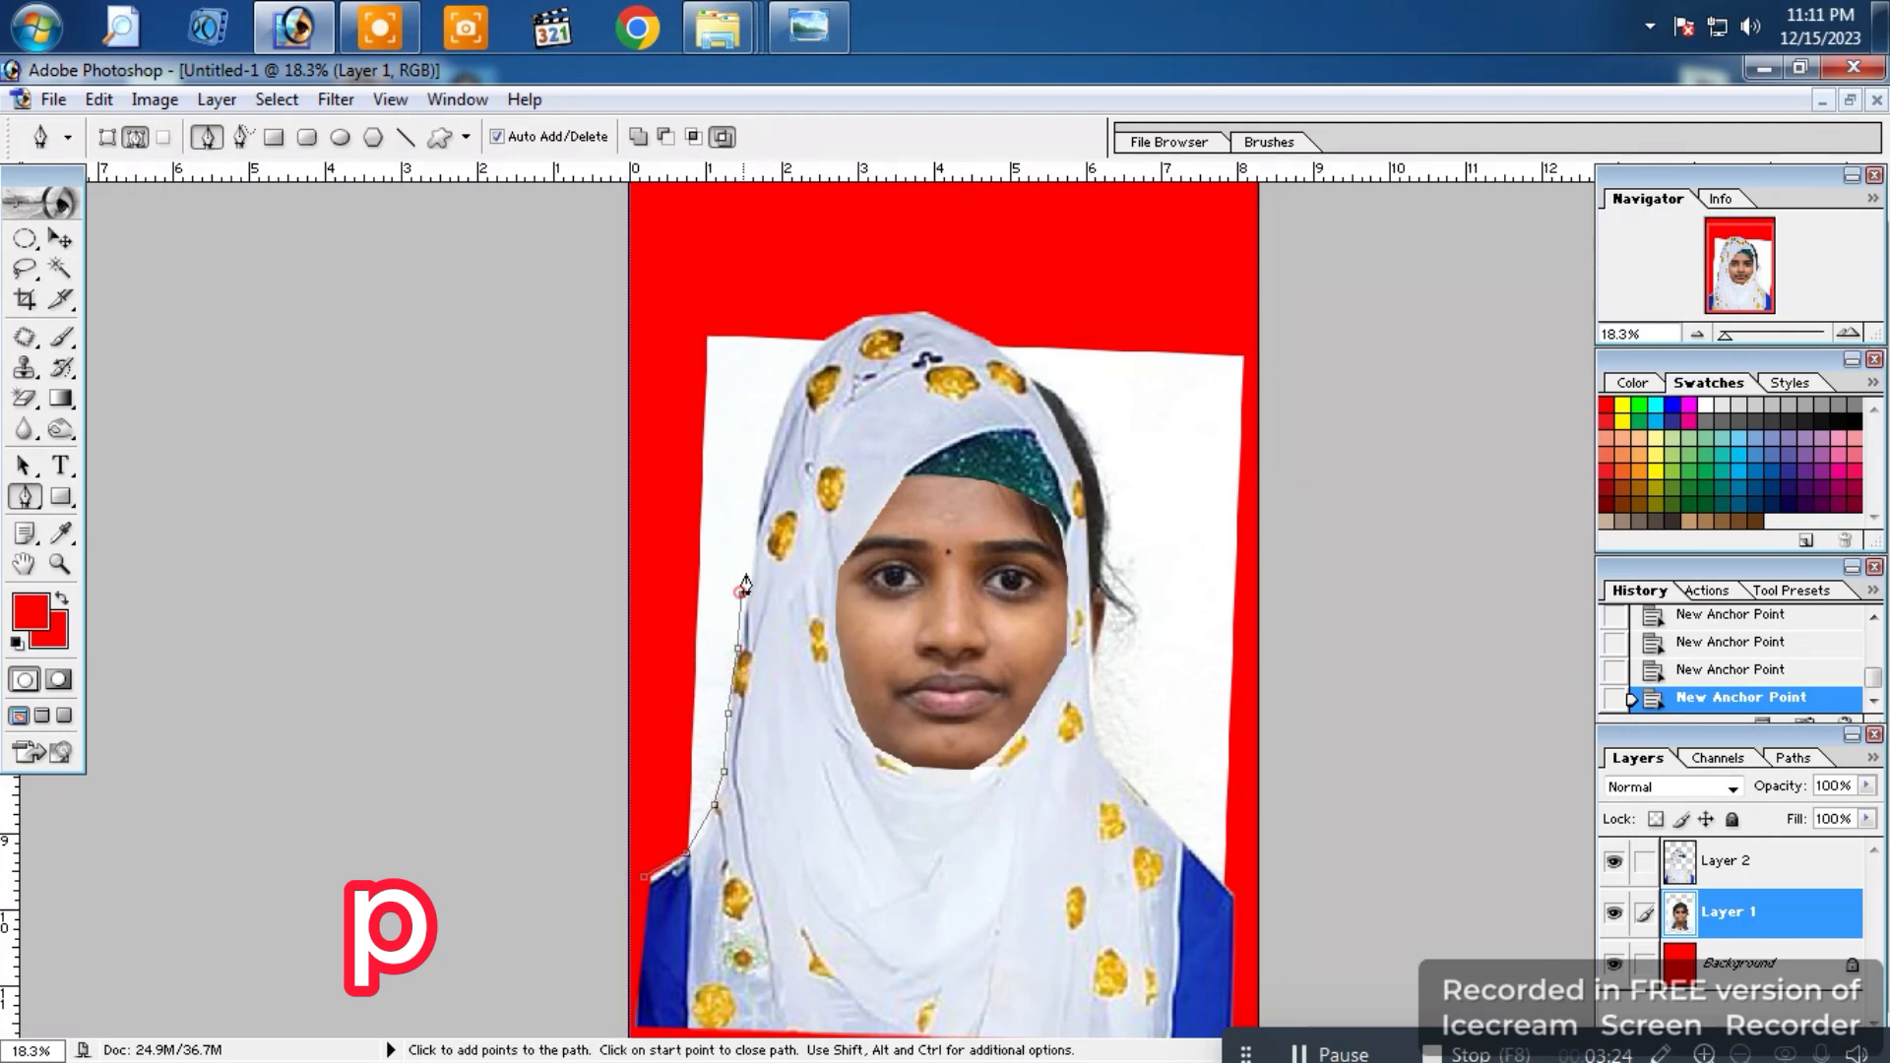
pyautogui.click(793, 391)
pyautogui.click(824, 345)
pyautogui.click(907, 317)
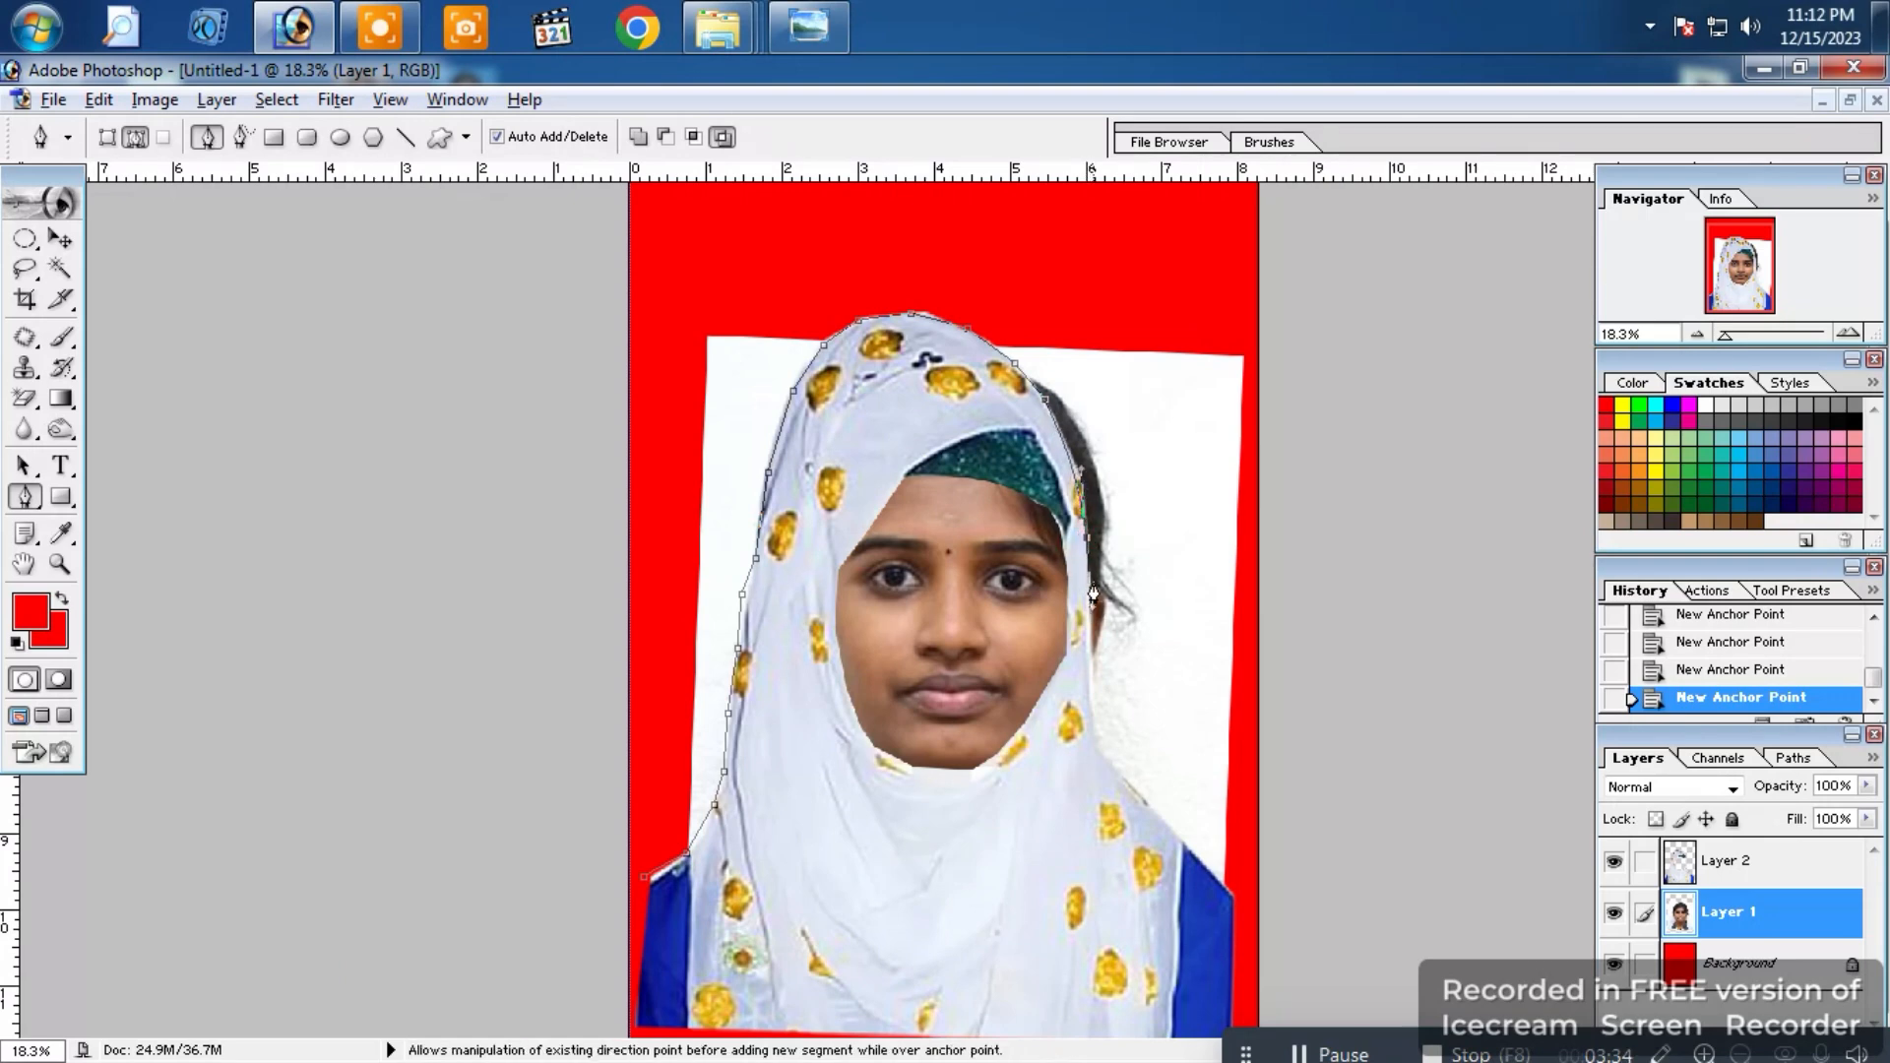
# Step: Continue the Pen path down the headscarf's right edge and over the shoulder to the page's right edge
pyautogui.click(1087, 537)
pyautogui.click(1086, 658)
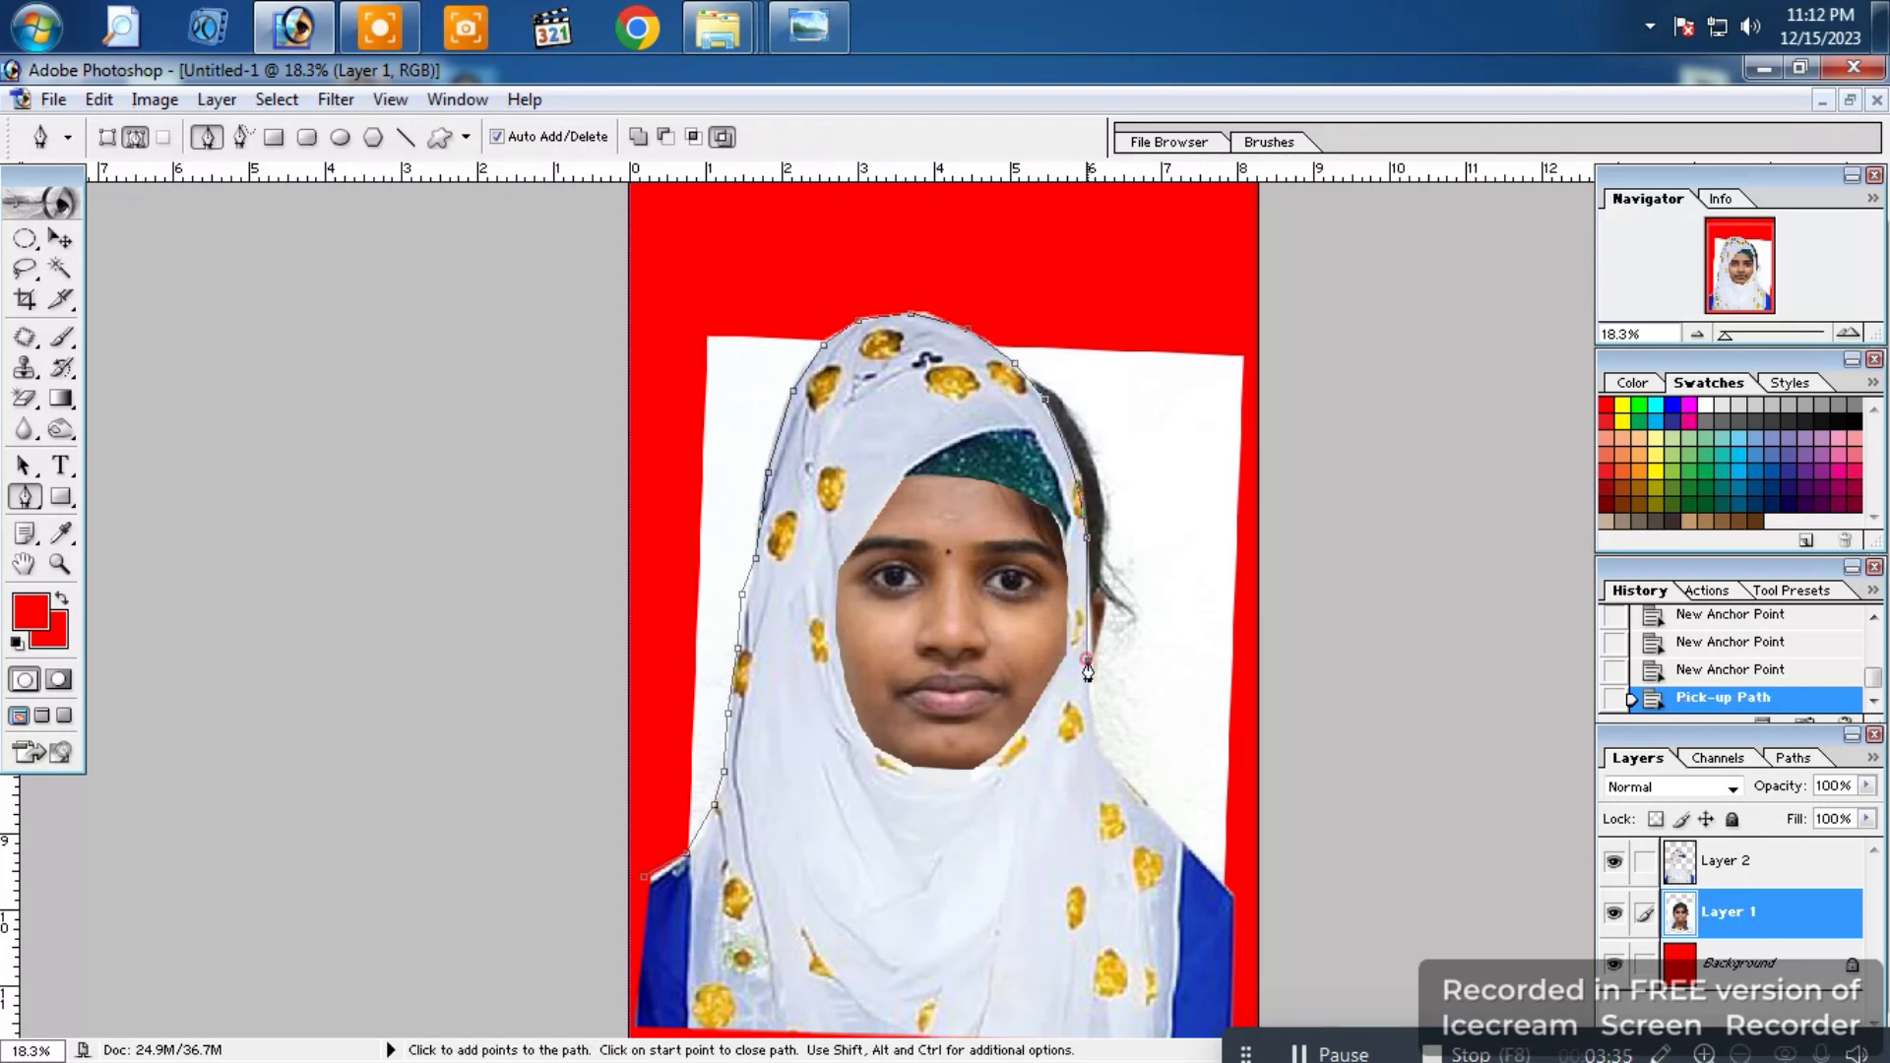
pyautogui.click(1091, 727)
pyautogui.click(1179, 840)
pyautogui.click(1229, 894)
pyautogui.click(1257, 911)
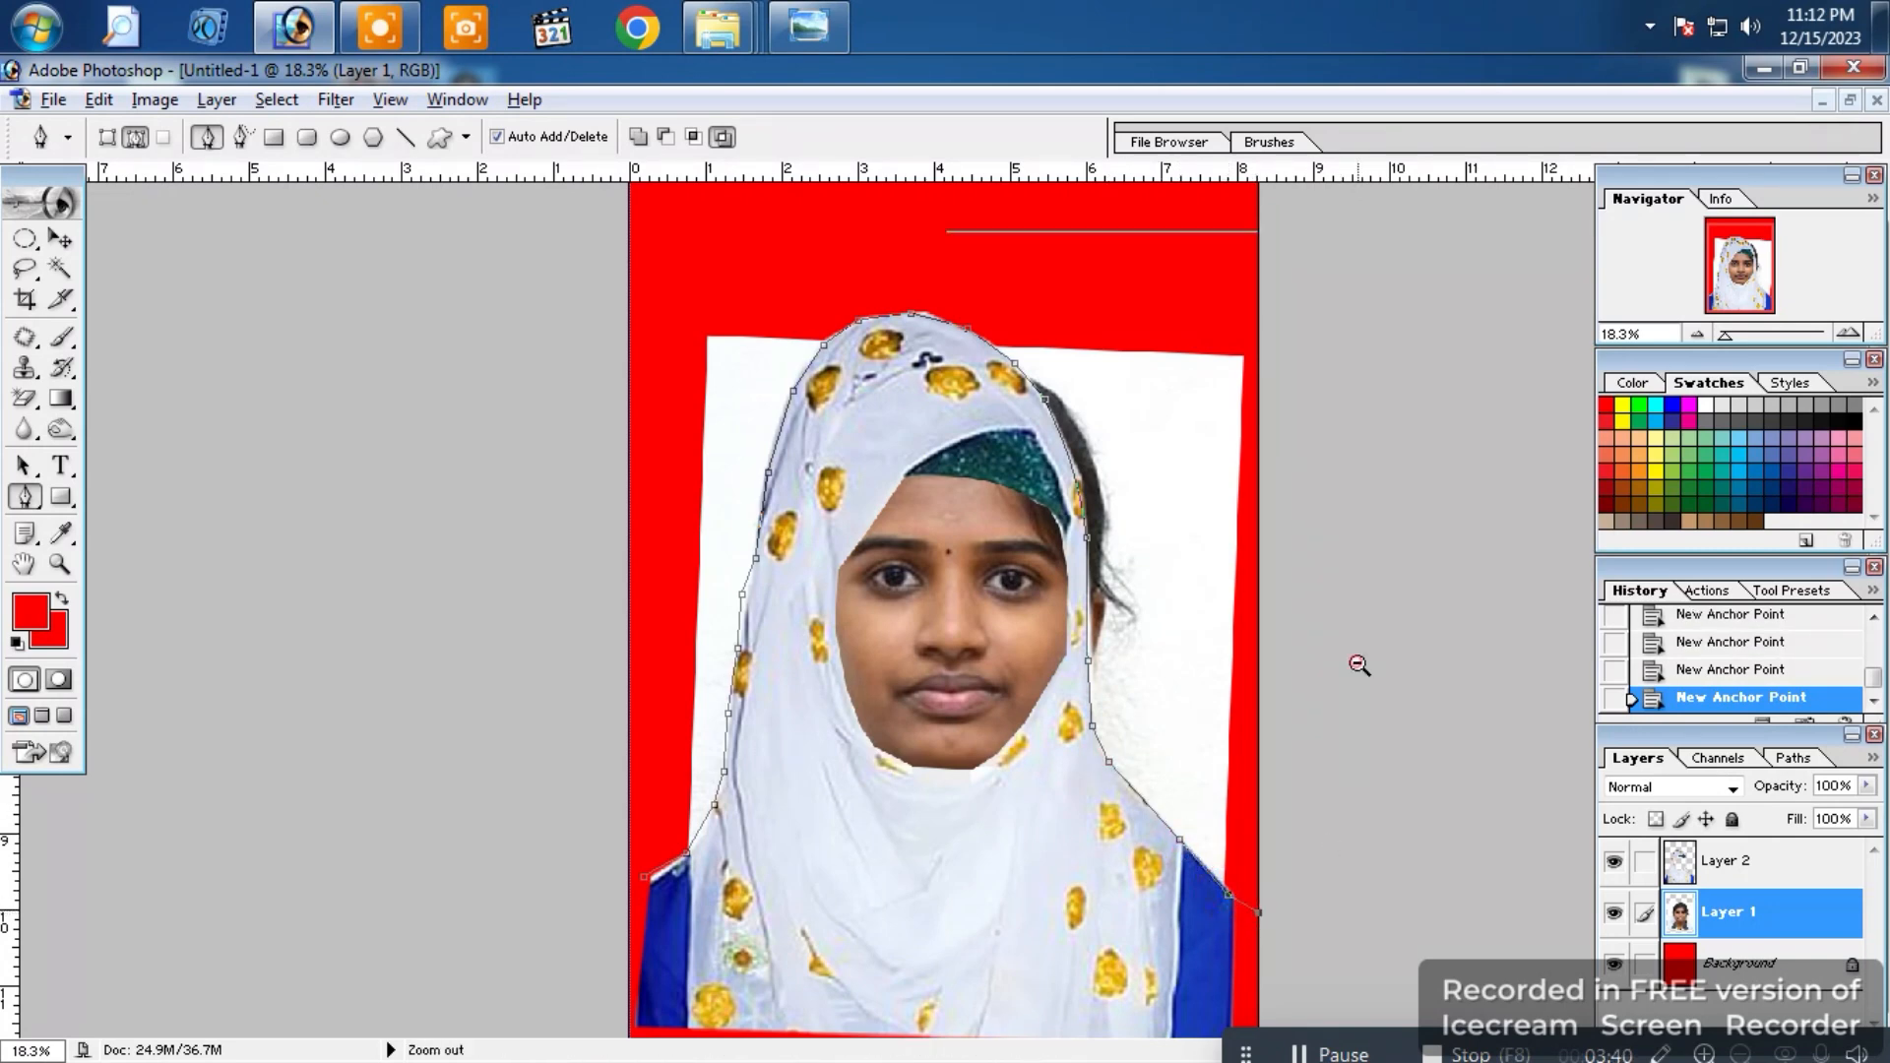
# Step: Close the Pen path by looping it outside the page, around the top and back to the starting point at the left shoulder
pyautogui.keyDown('alt'); pyautogui.click(1359, 646); pyautogui.keyUp('alt')
pyautogui.keyDown('alt'); pyautogui.click(1359, 646); pyautogui.keyUp('alt')
pyautogui.click(1309, 375)
pyautogui.moveTo(1019, 296); pyautogui.dragTo(1006, 305)
pyautogui.click(724, 339)
pyautogui.click(700, 581)
pyautogui.click(692, 738)
pyautogui.click(749, 813)
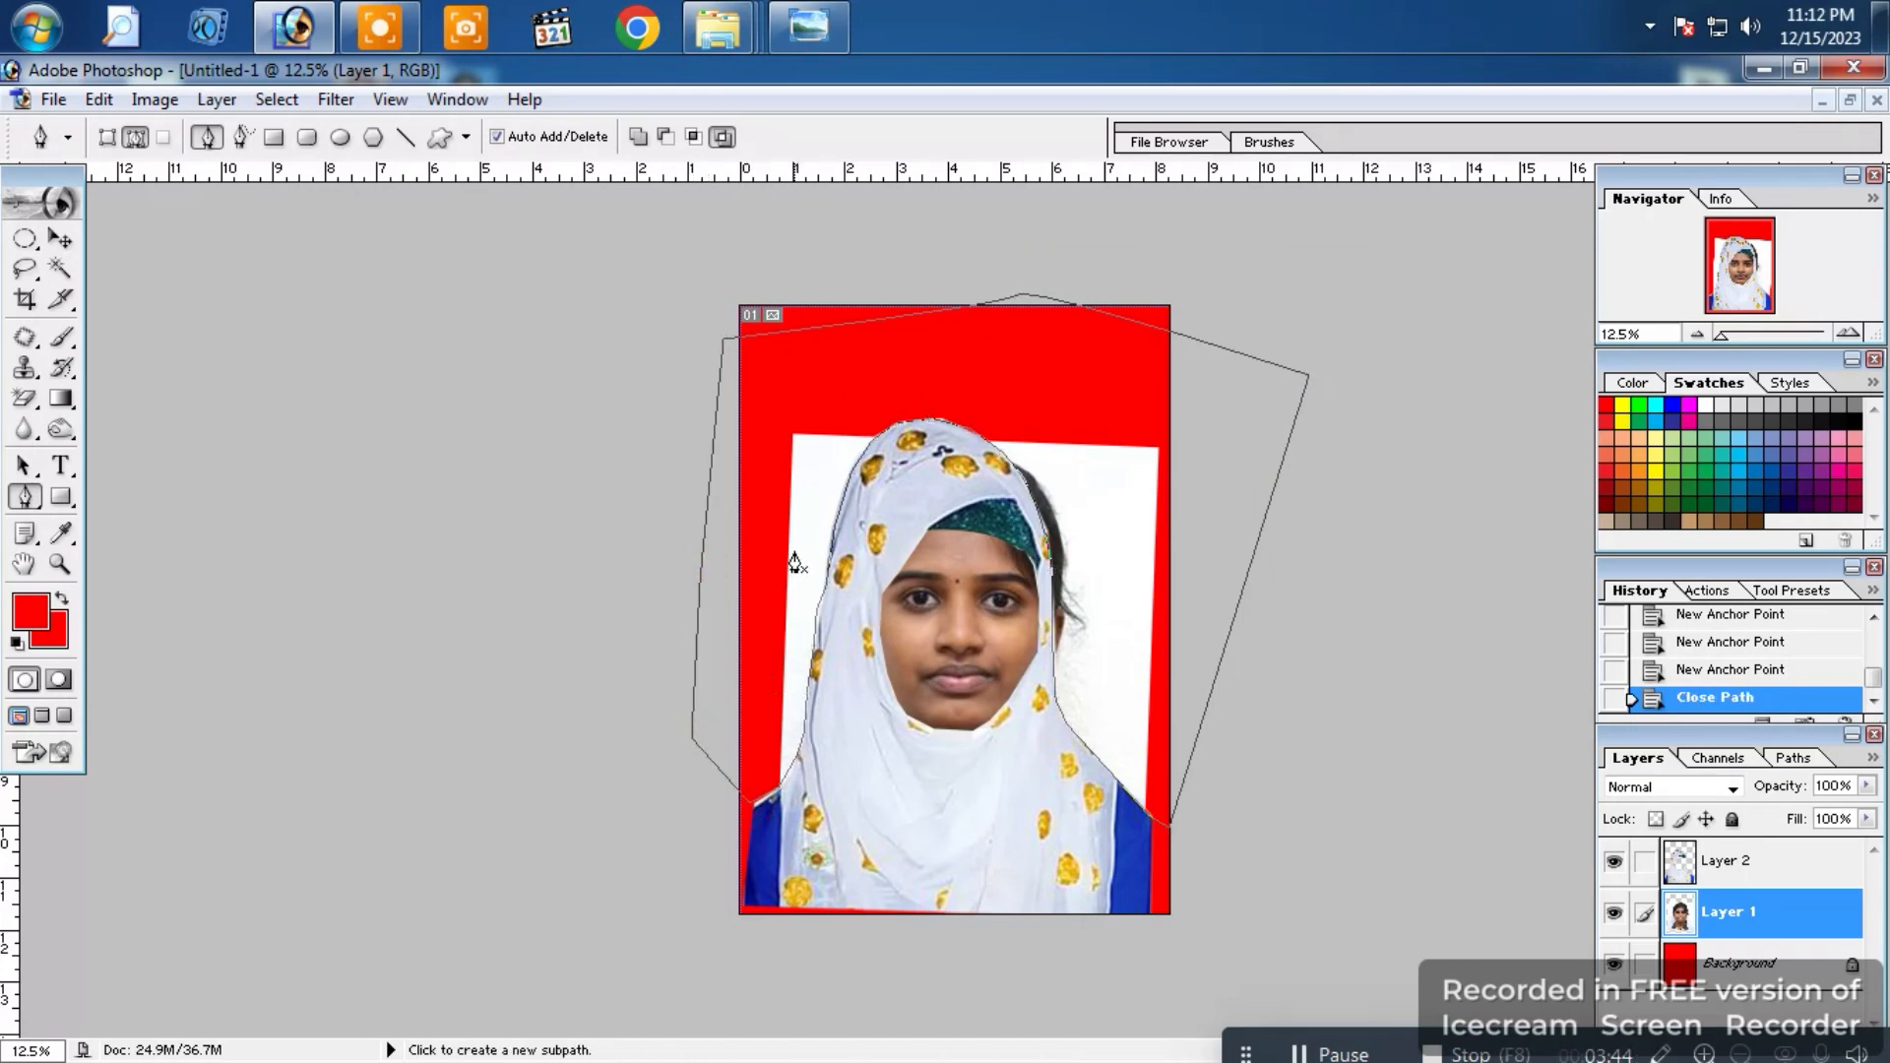
# Step: Convert the outer path to a new selection with 0 feather, clear the white background and stray hair from the portrait layer, and deselect
pyautogui.rightClick(794, 557)
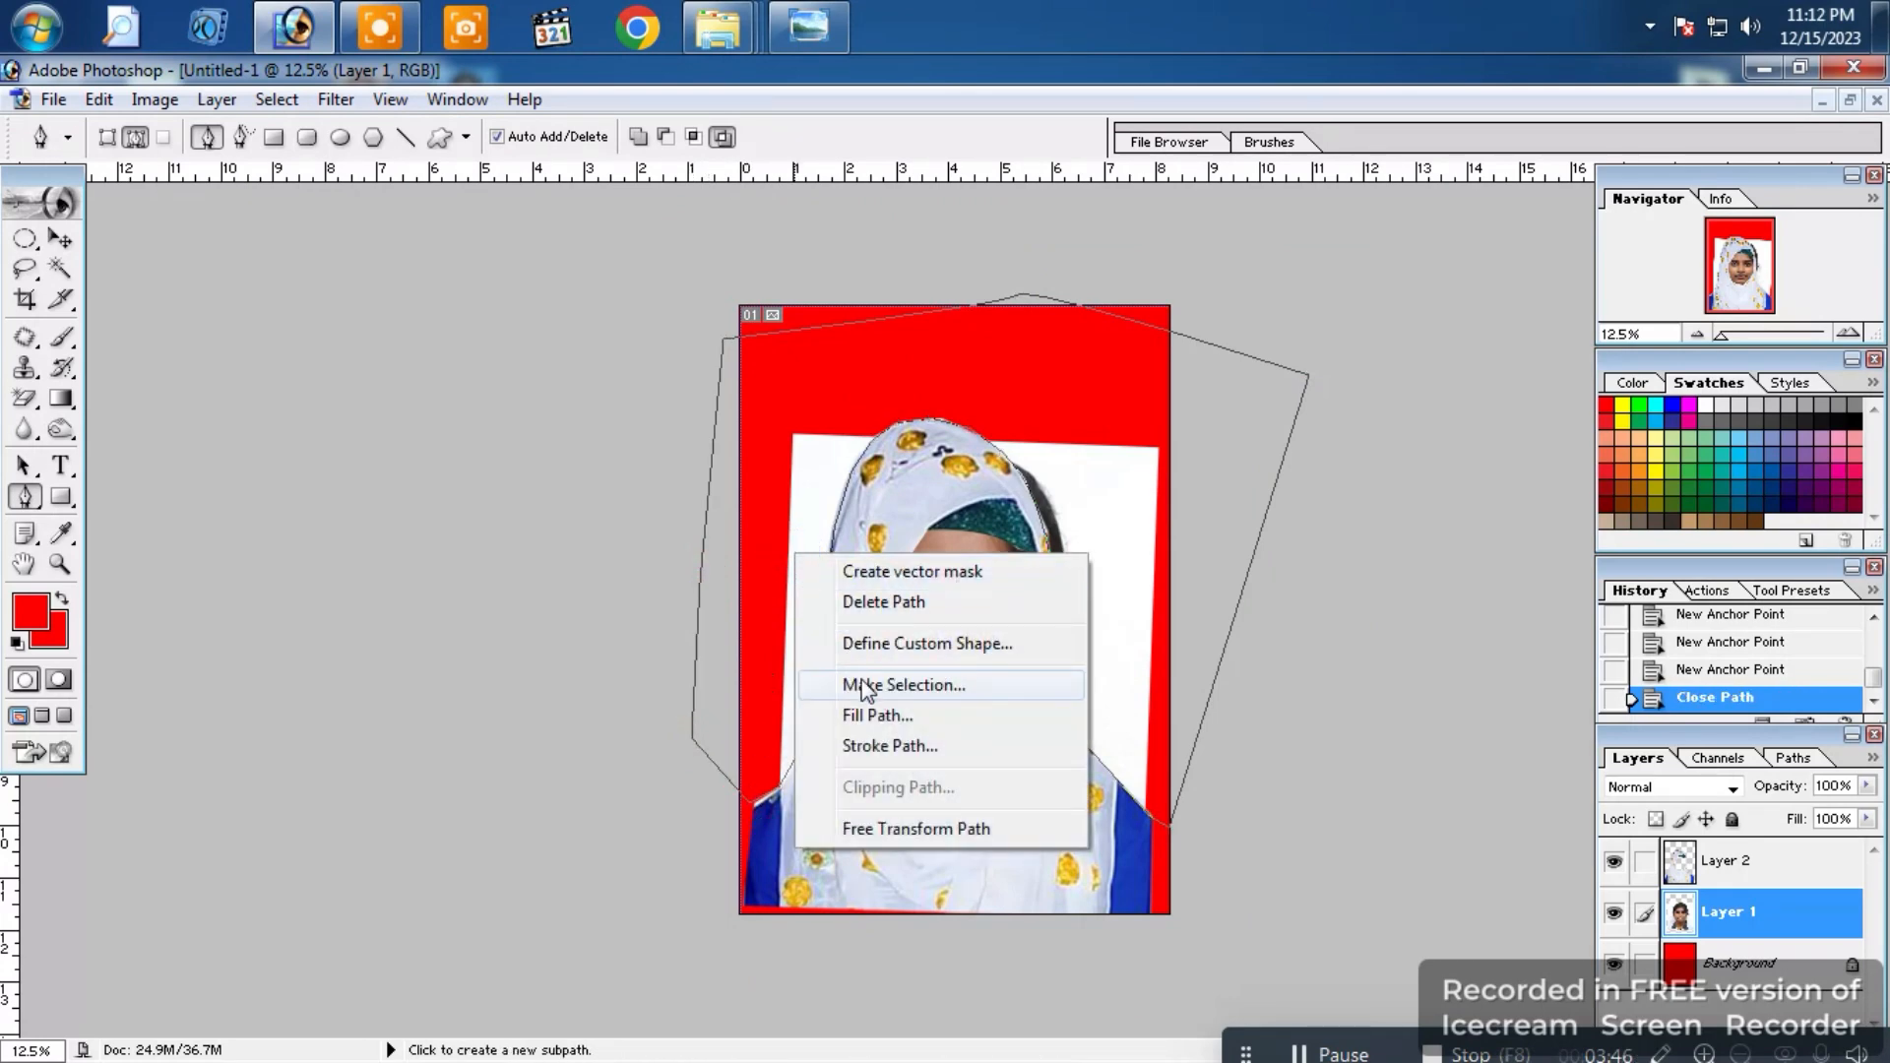
pyautogui.rightClick(807, 501)
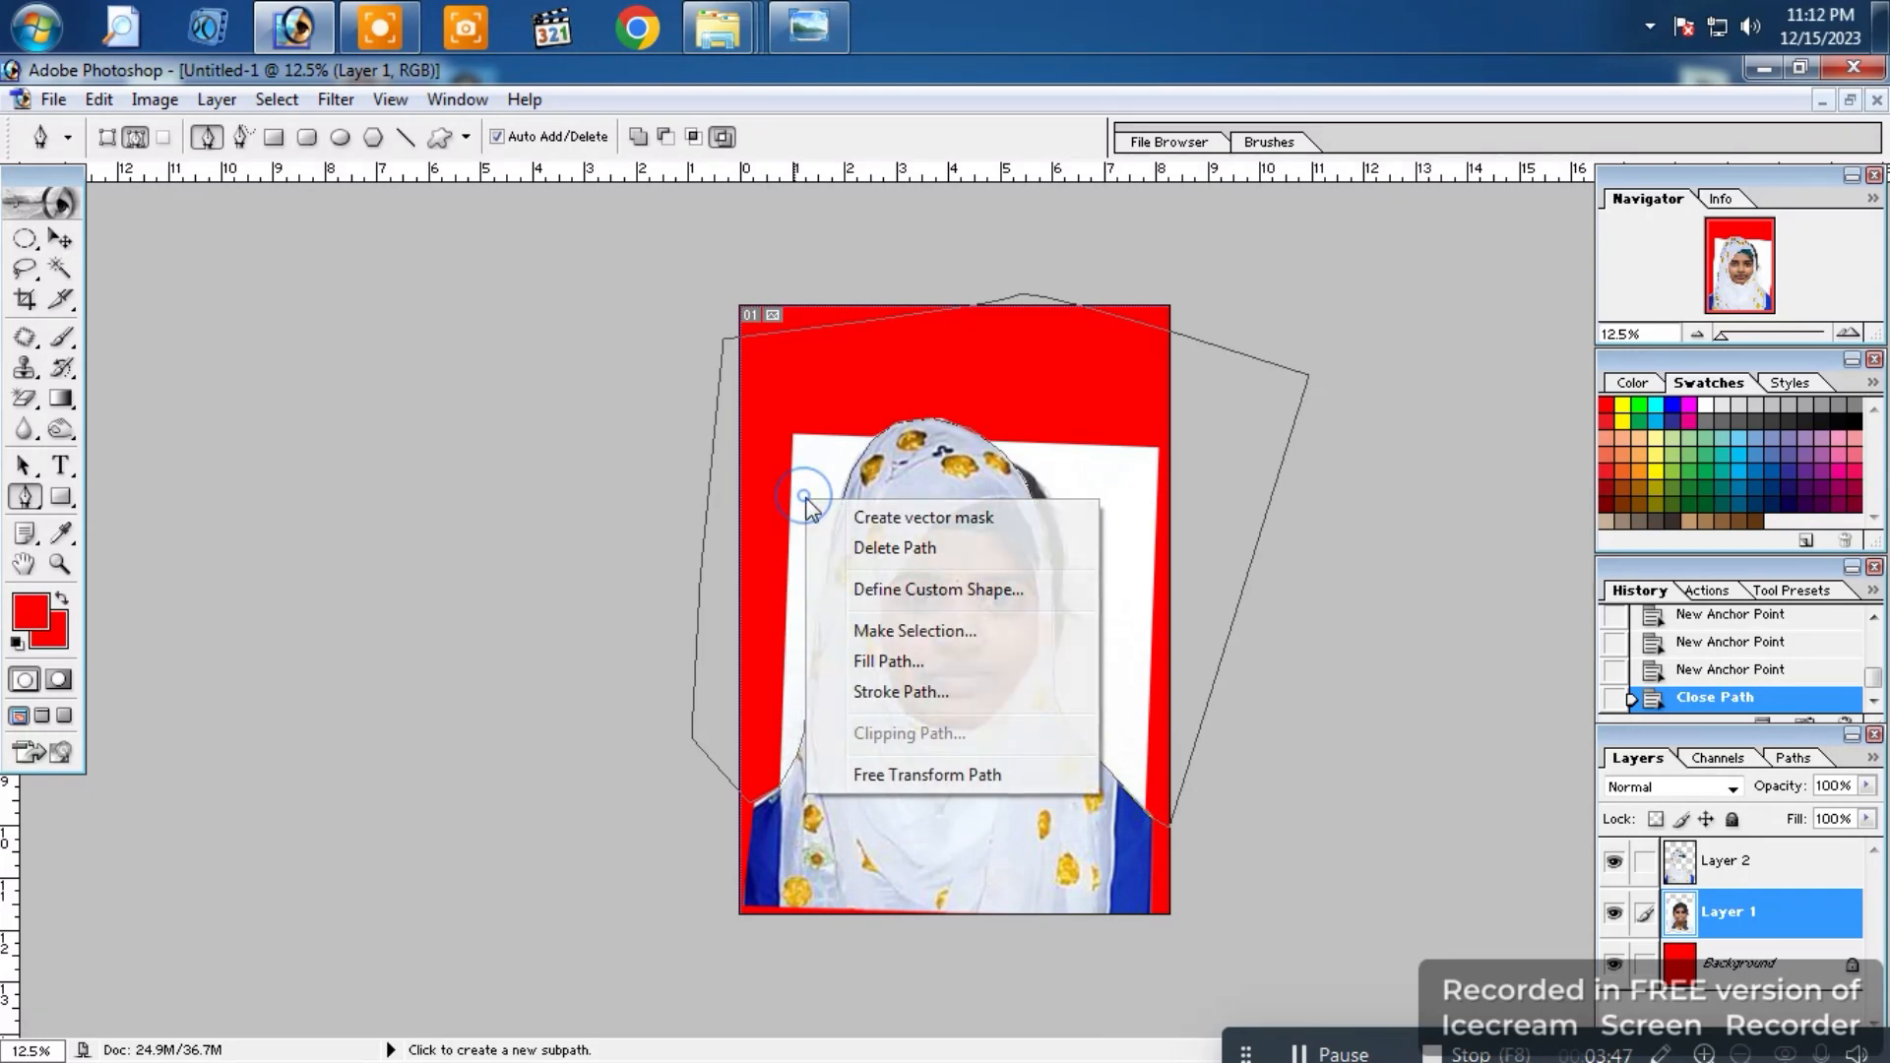
pyautogui.click(887, 632)
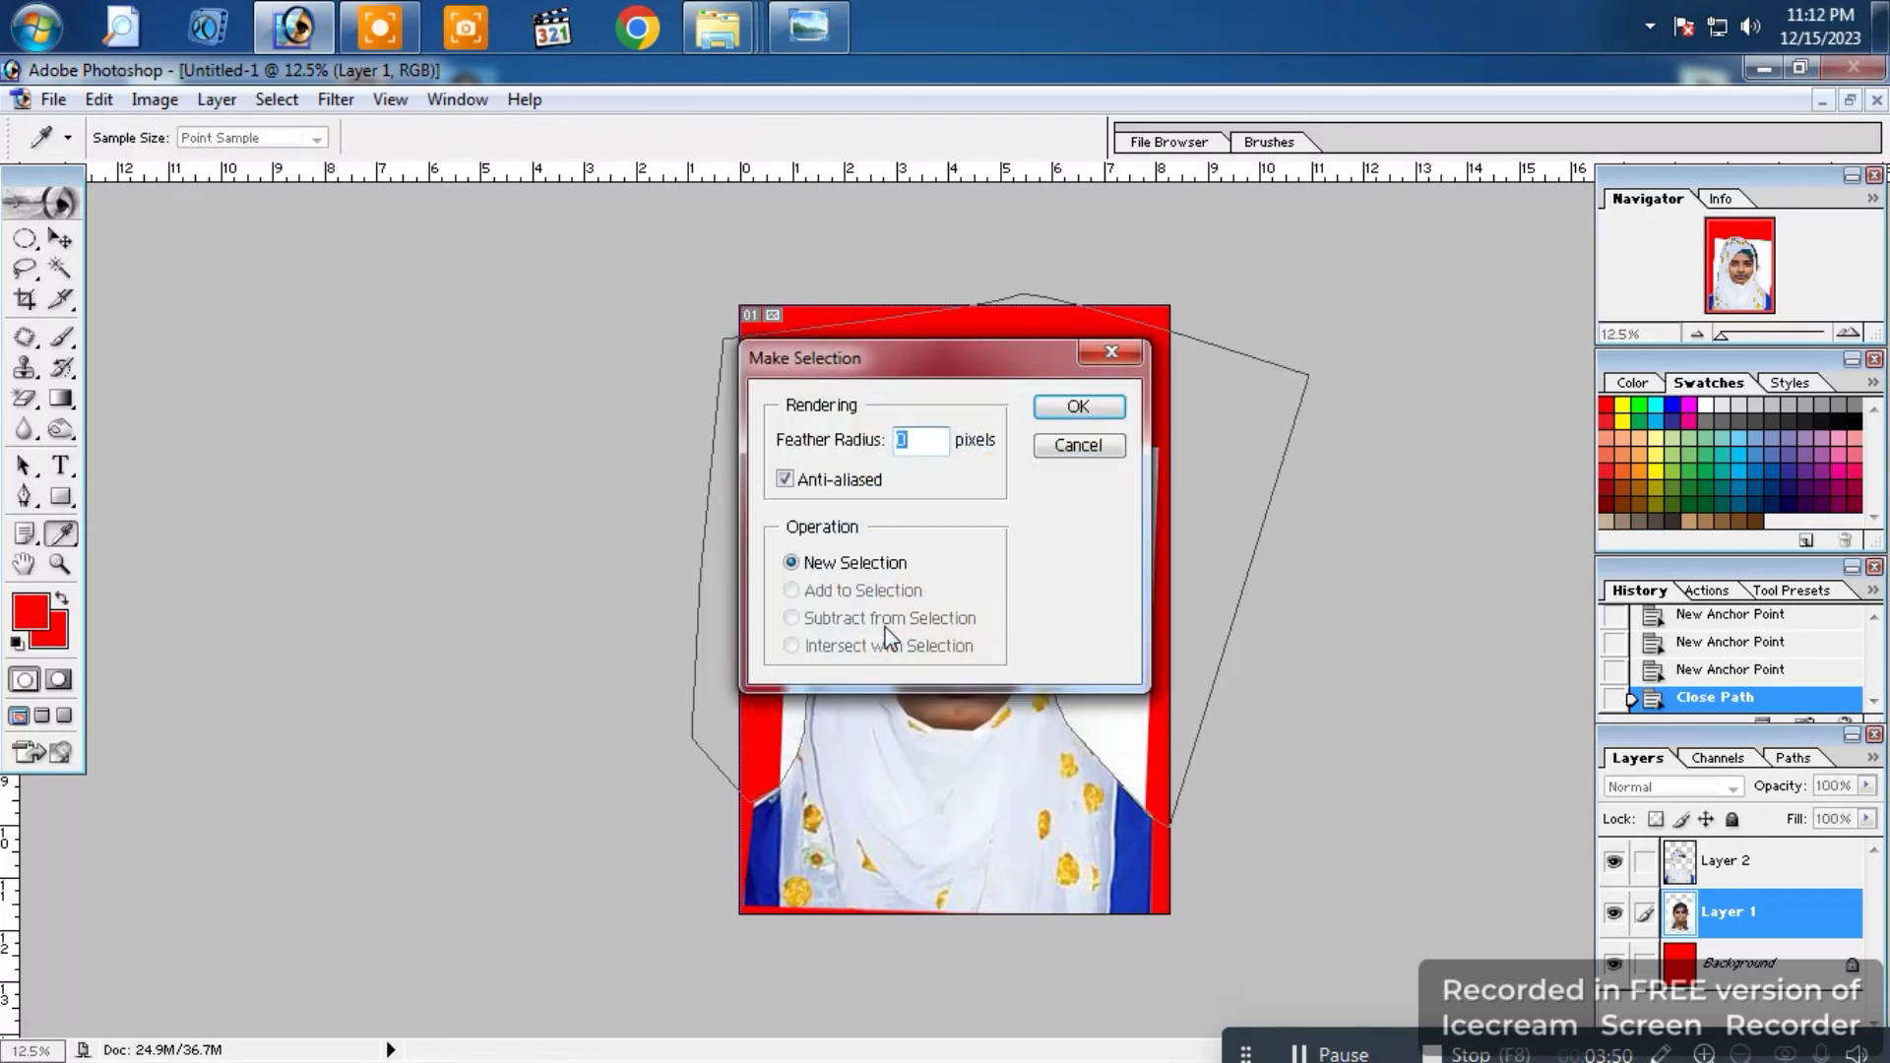
pyautogui.press('Return')
pyautogui.press('Delete')
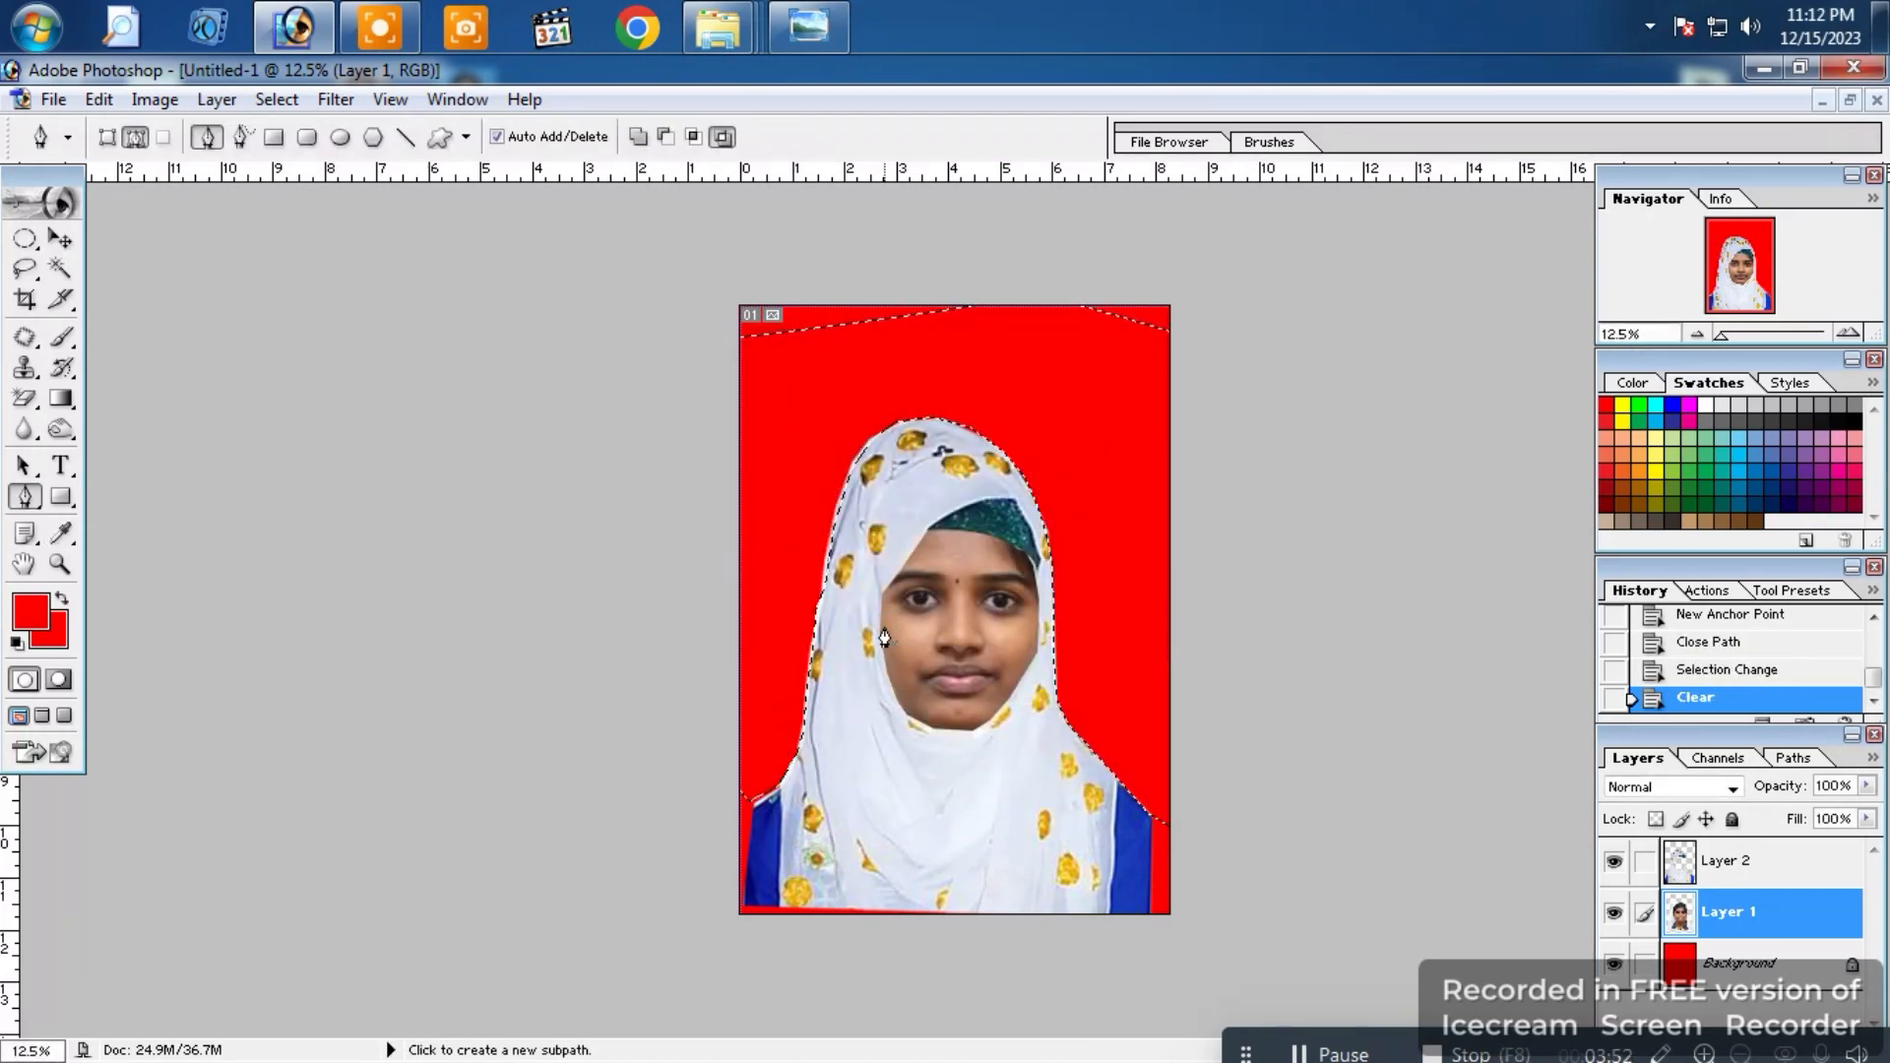
pyautogui.hotkey('ctrl', 'd')
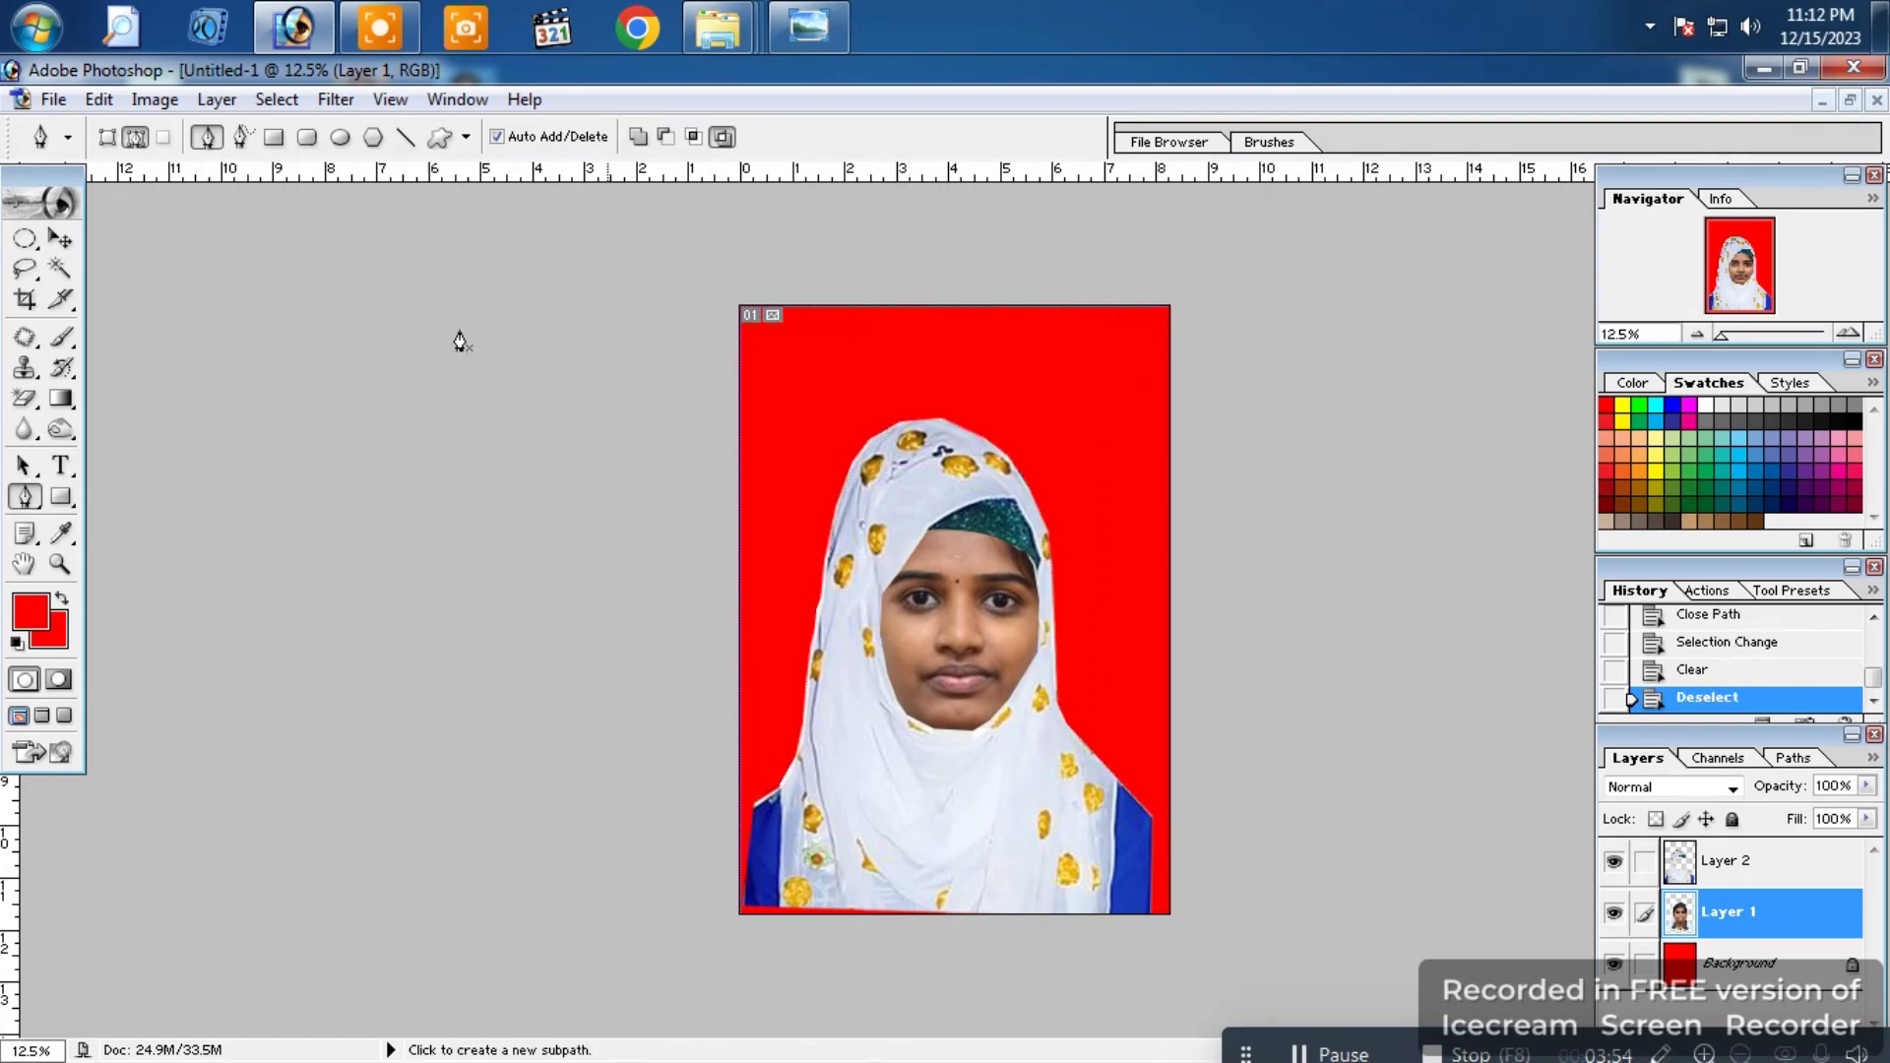
# Step: Save a JPEG copy of the composite to the Desktop as oo, with quality 12 Maximum and the Progressive format option
pyautogui.click(54, 100)
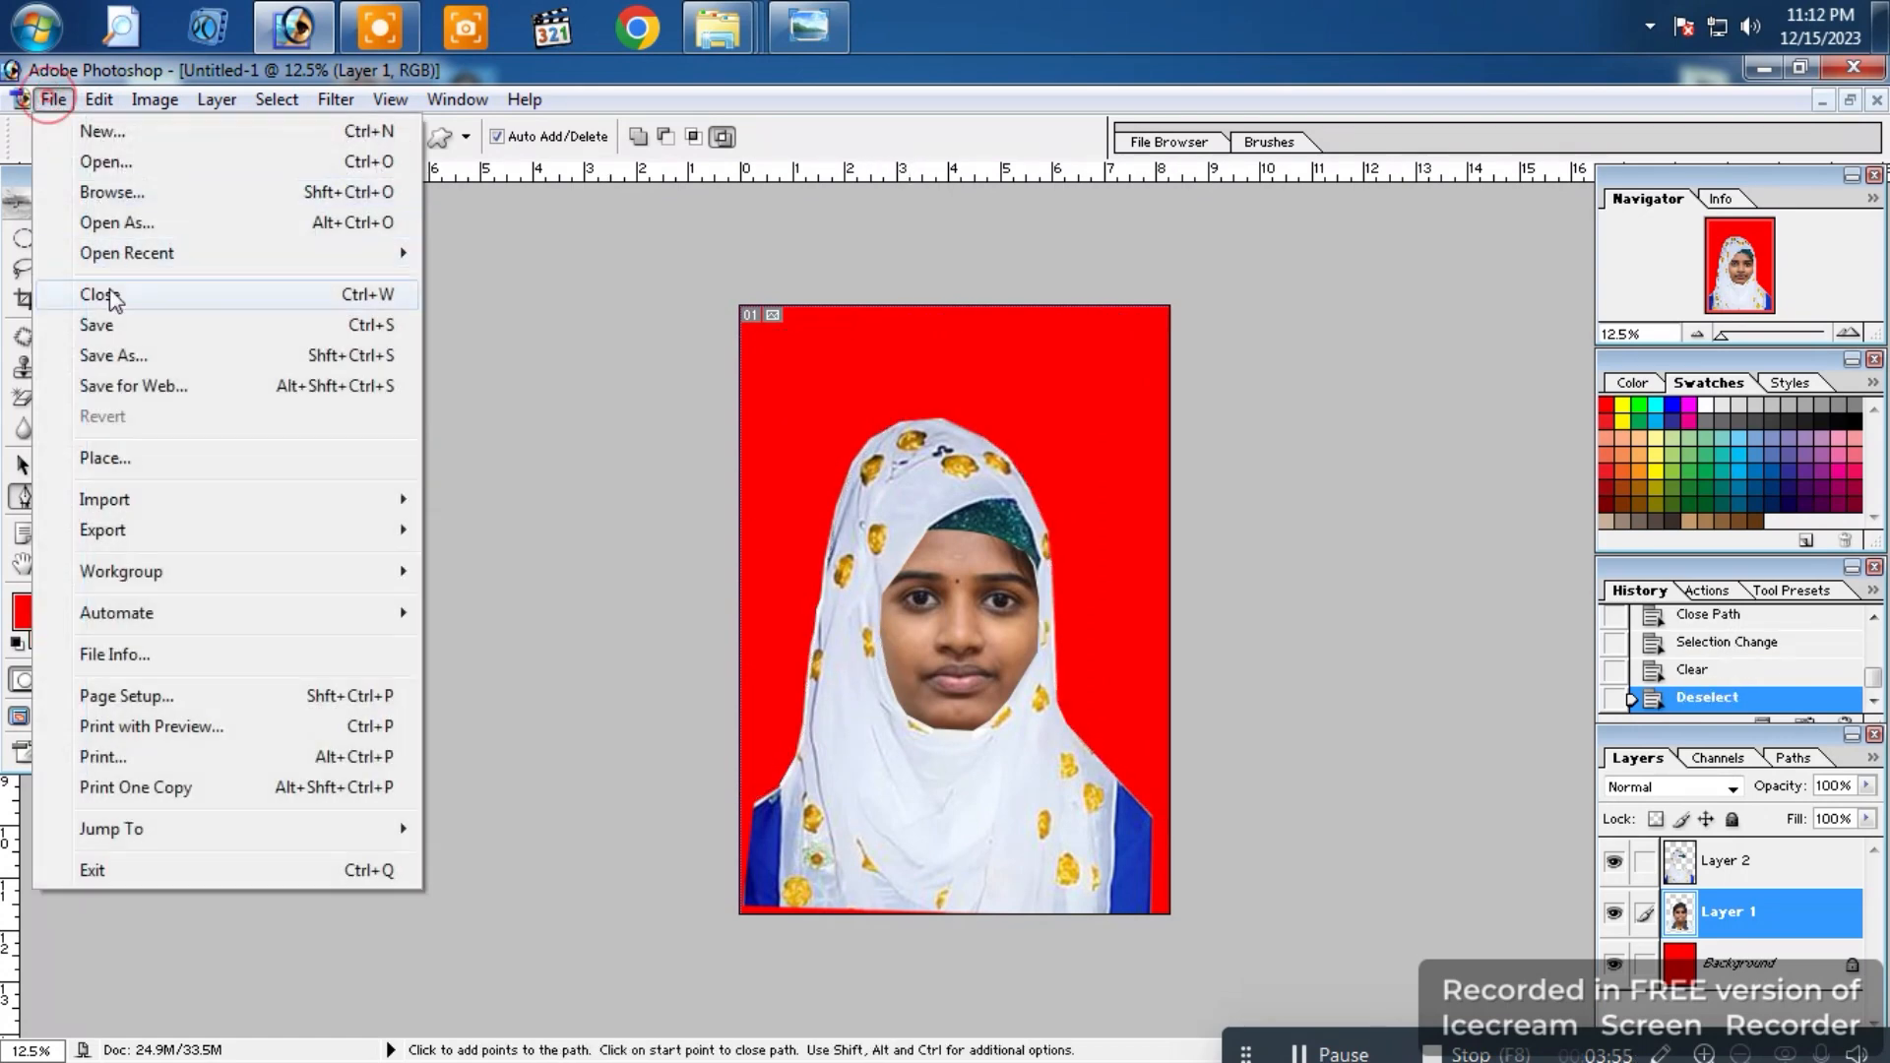
pyautogui.click(115, 356)
pyautogui.click(457, 660)
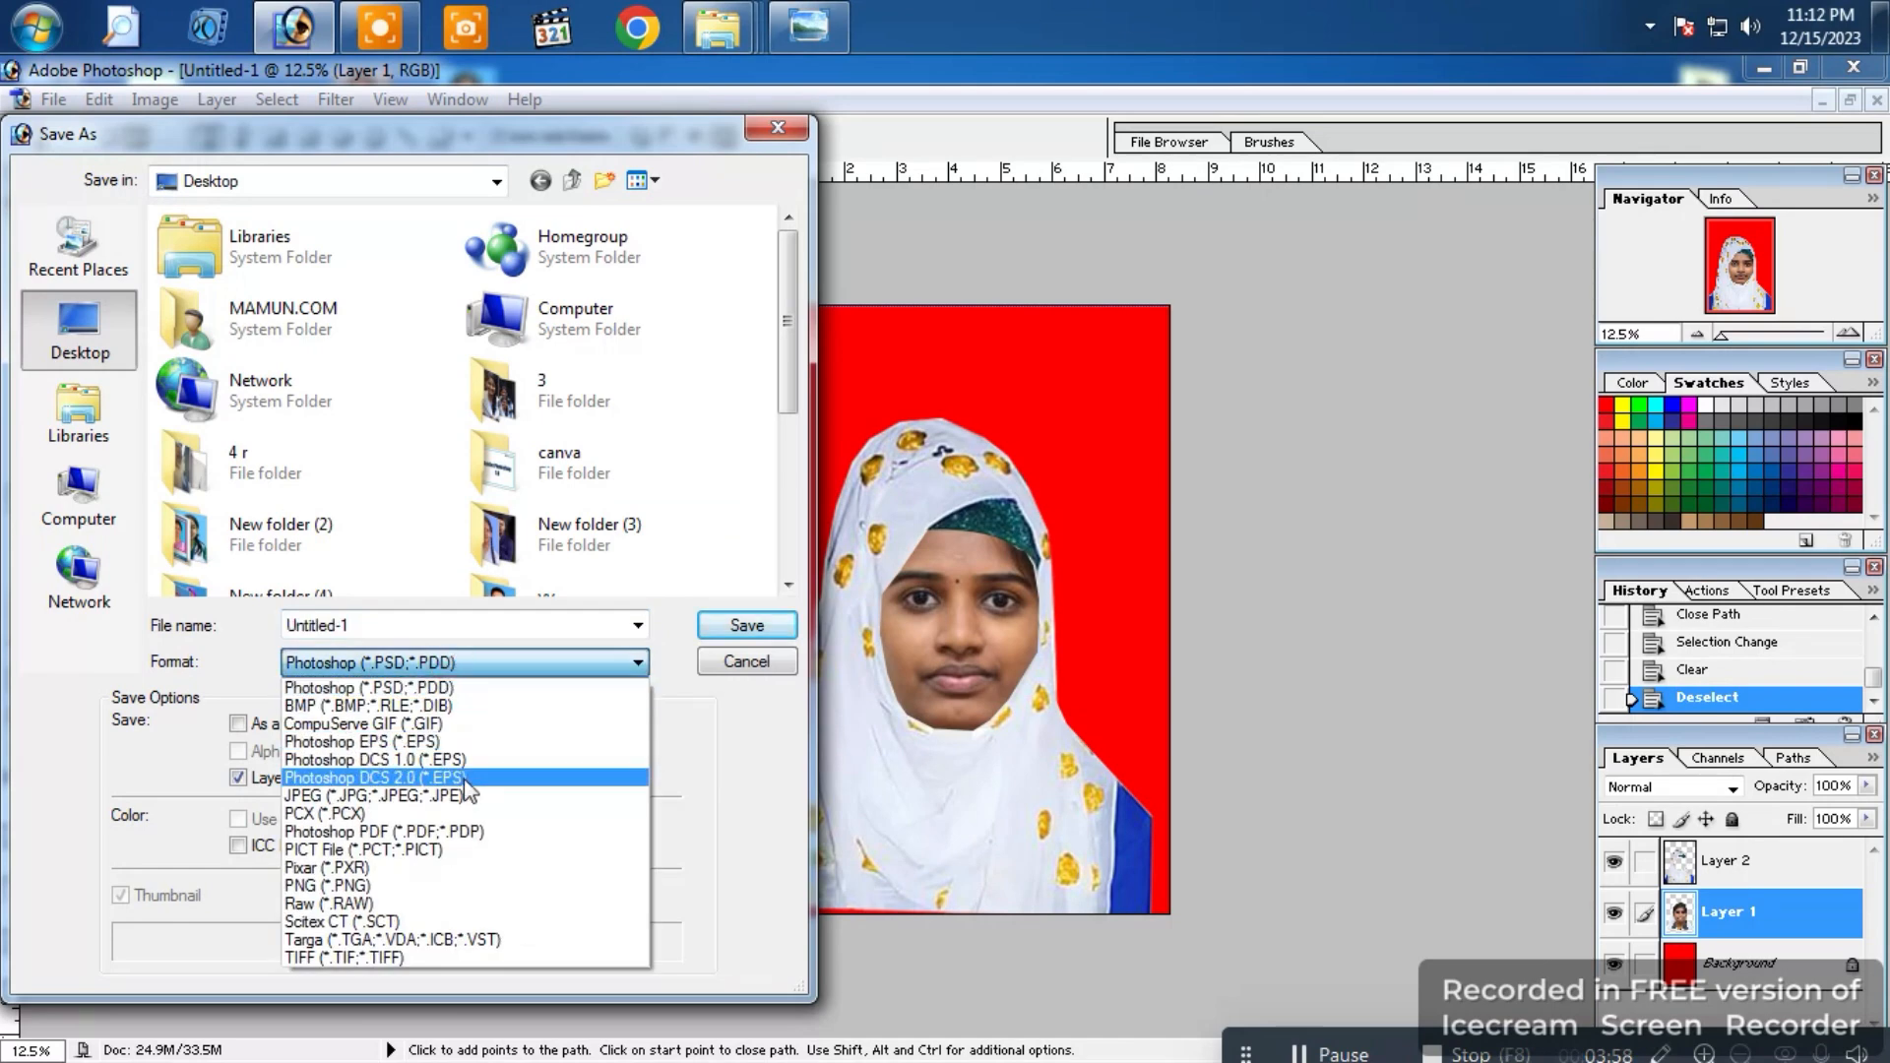
pyautogui.click(449, 789)
pyautogui.doubleClick(415, 624)
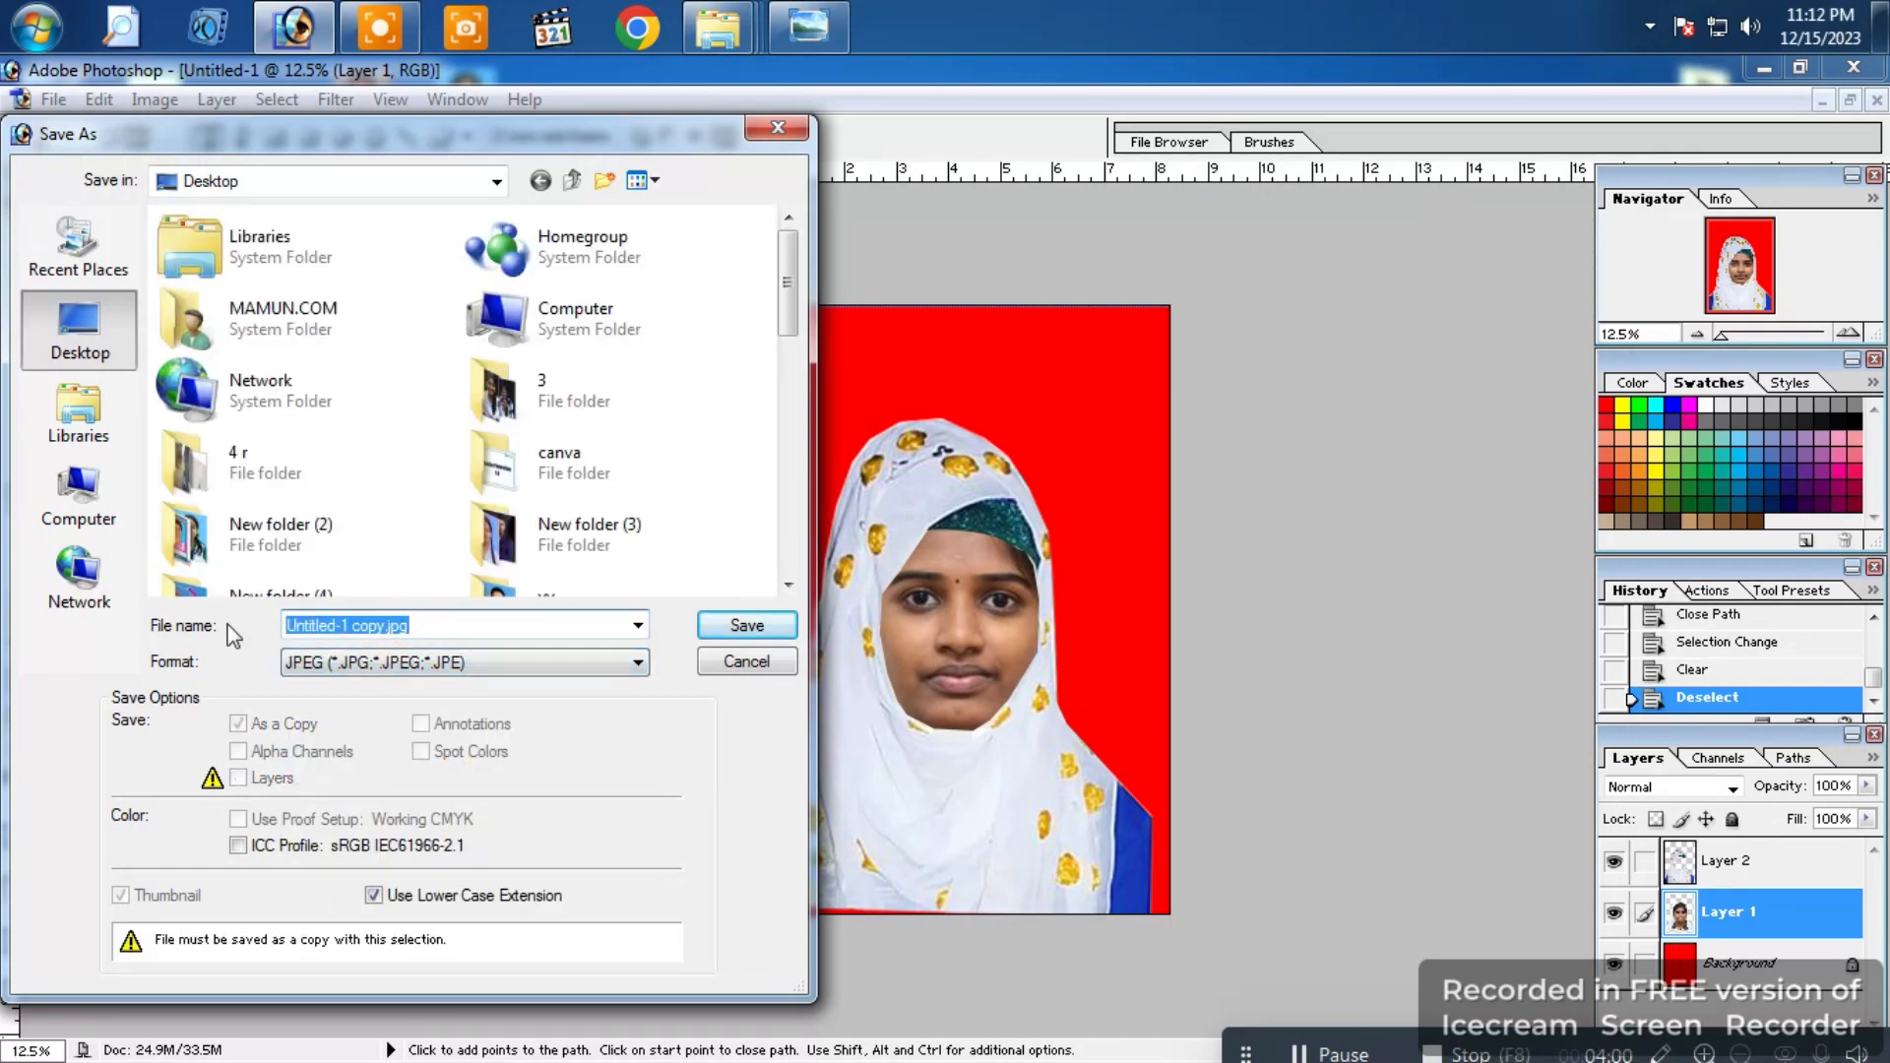
pyautogui.write('xx')
pyautogui.click(748, 627)
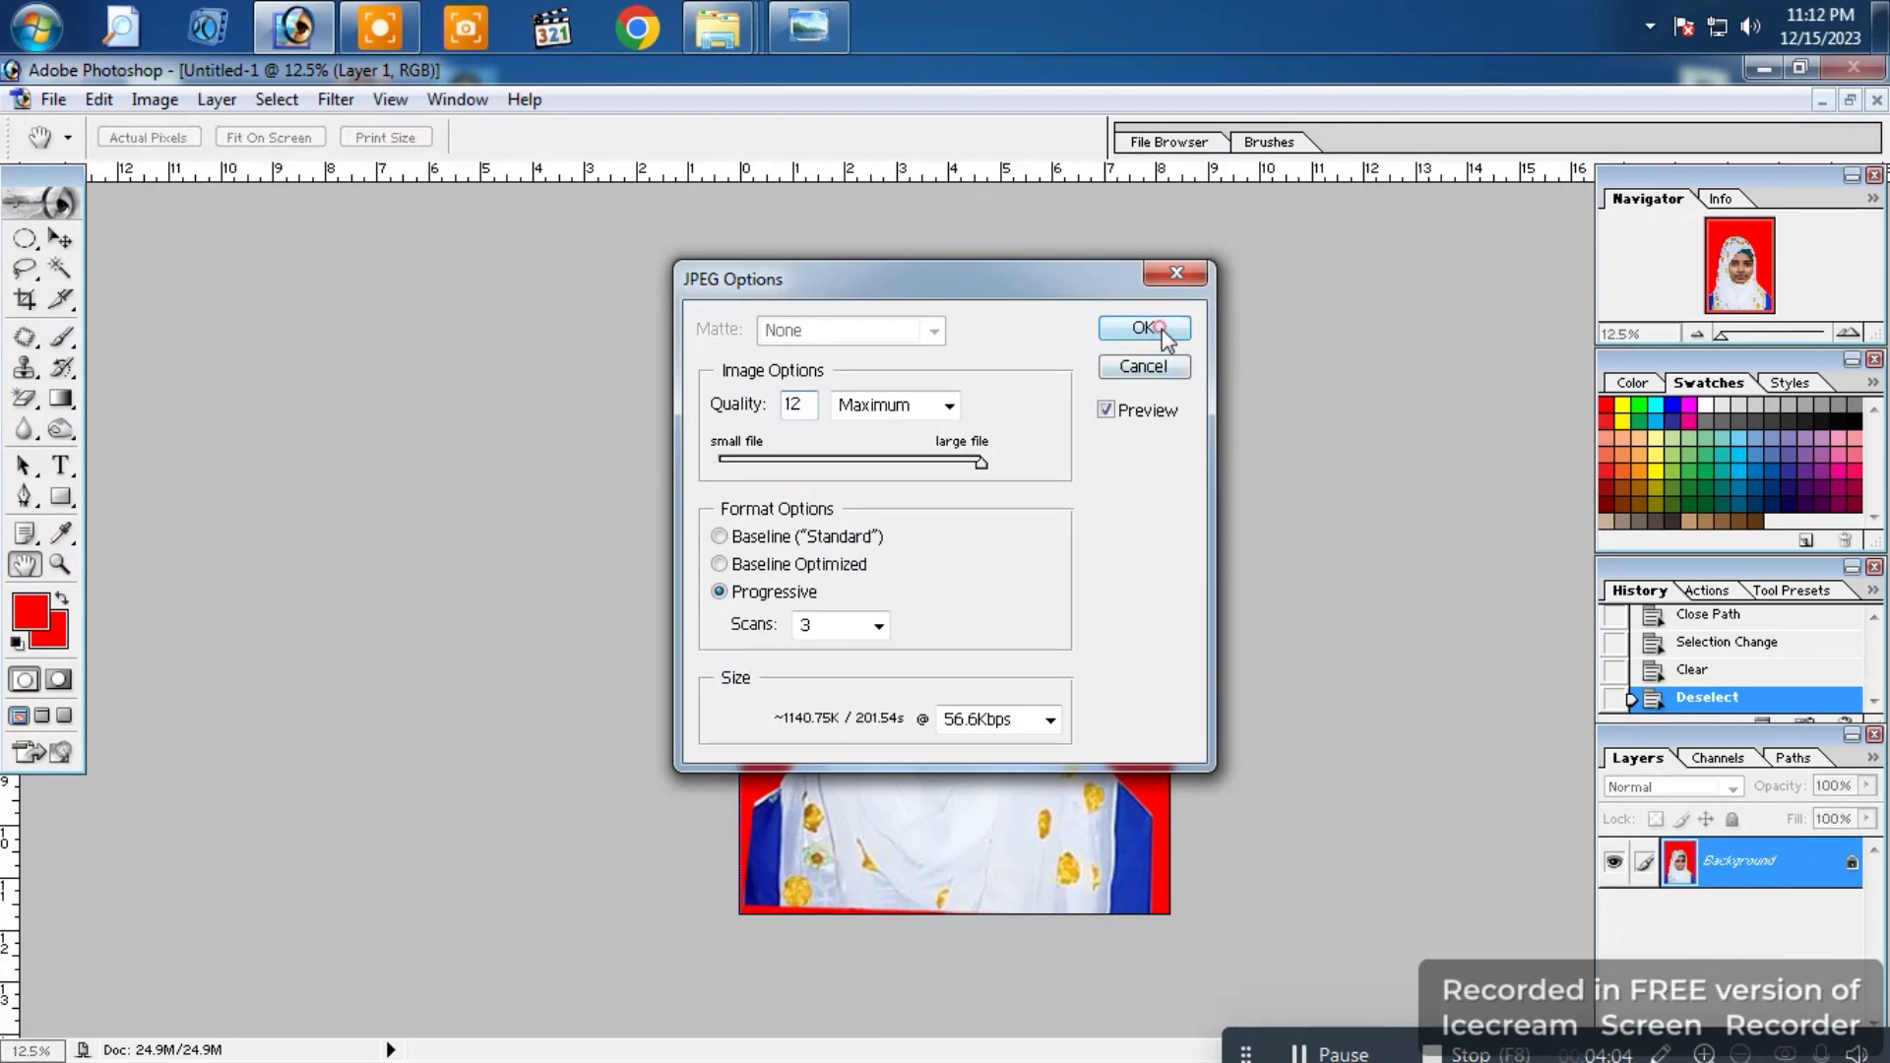
pyautogui.click(1144, 328)
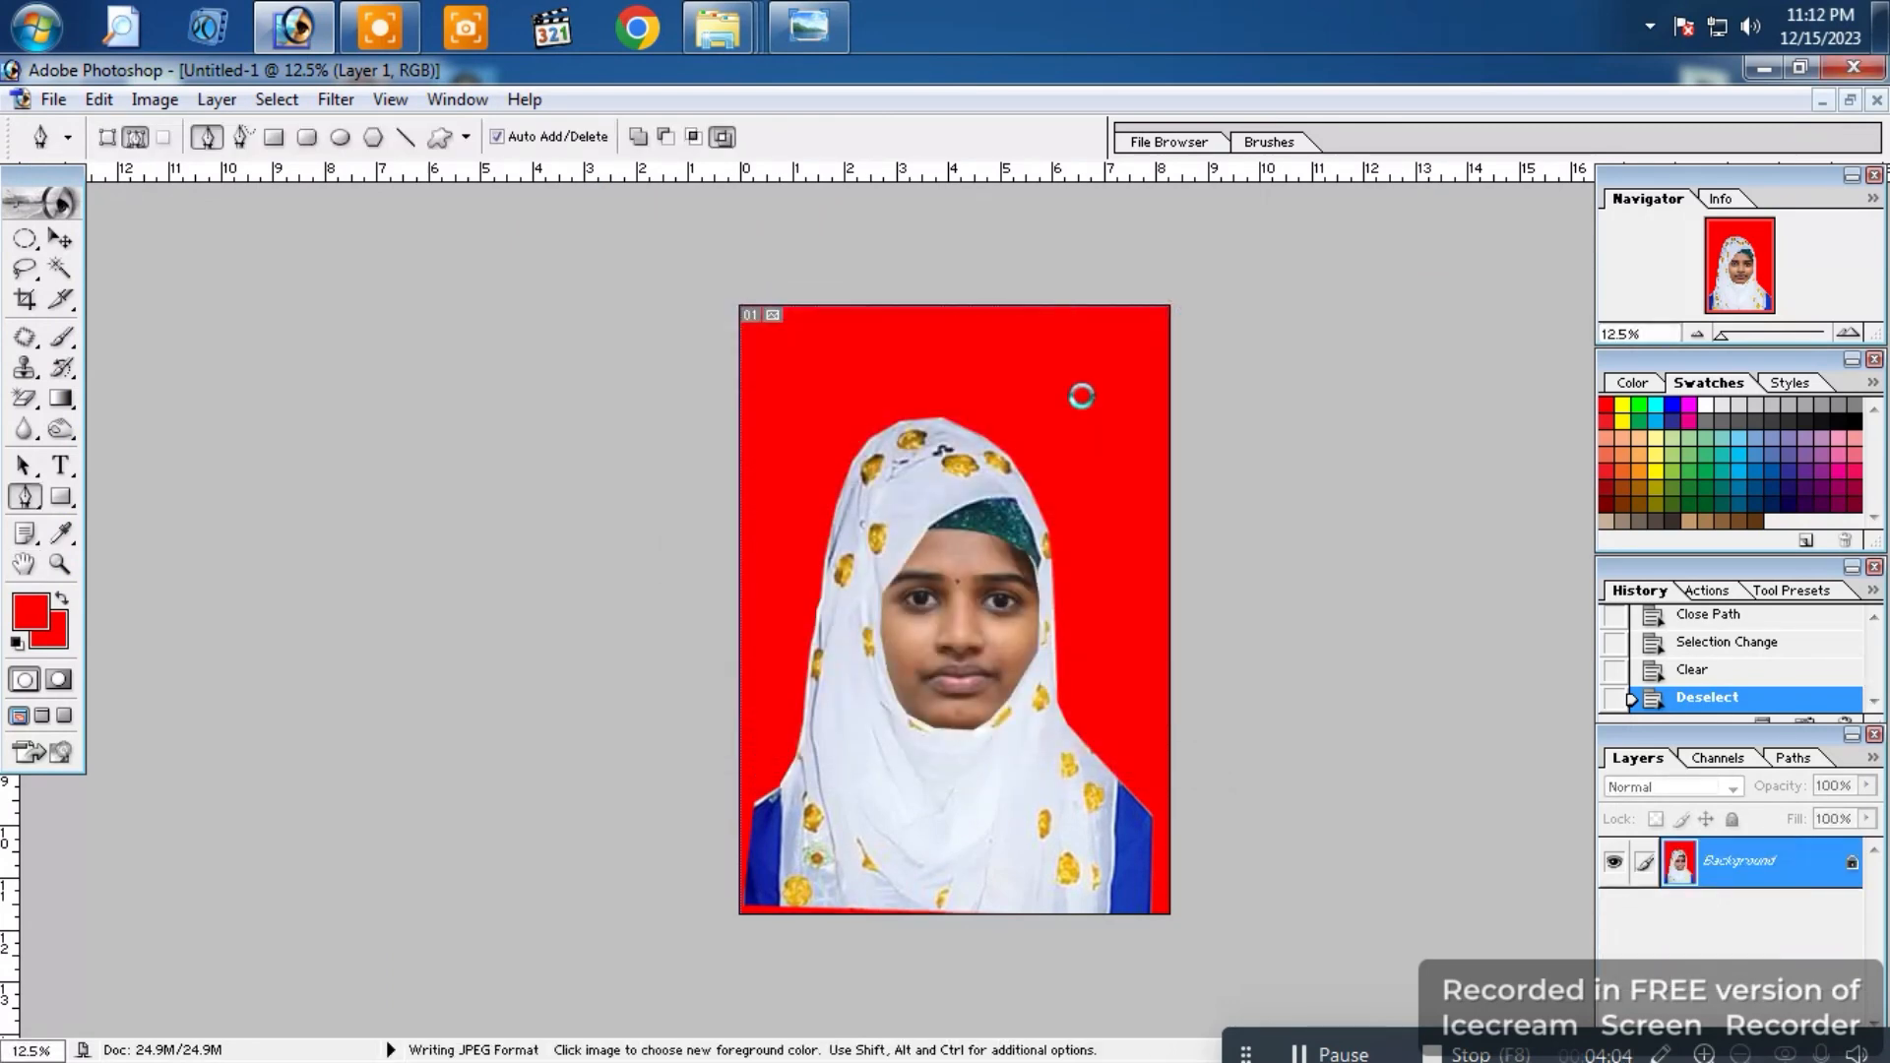
# Step: Close the A4 page document without saving it and minimize the headscarf cutout document
pyautogui.click(1876, 100)
pyautogui.click(960, 459)
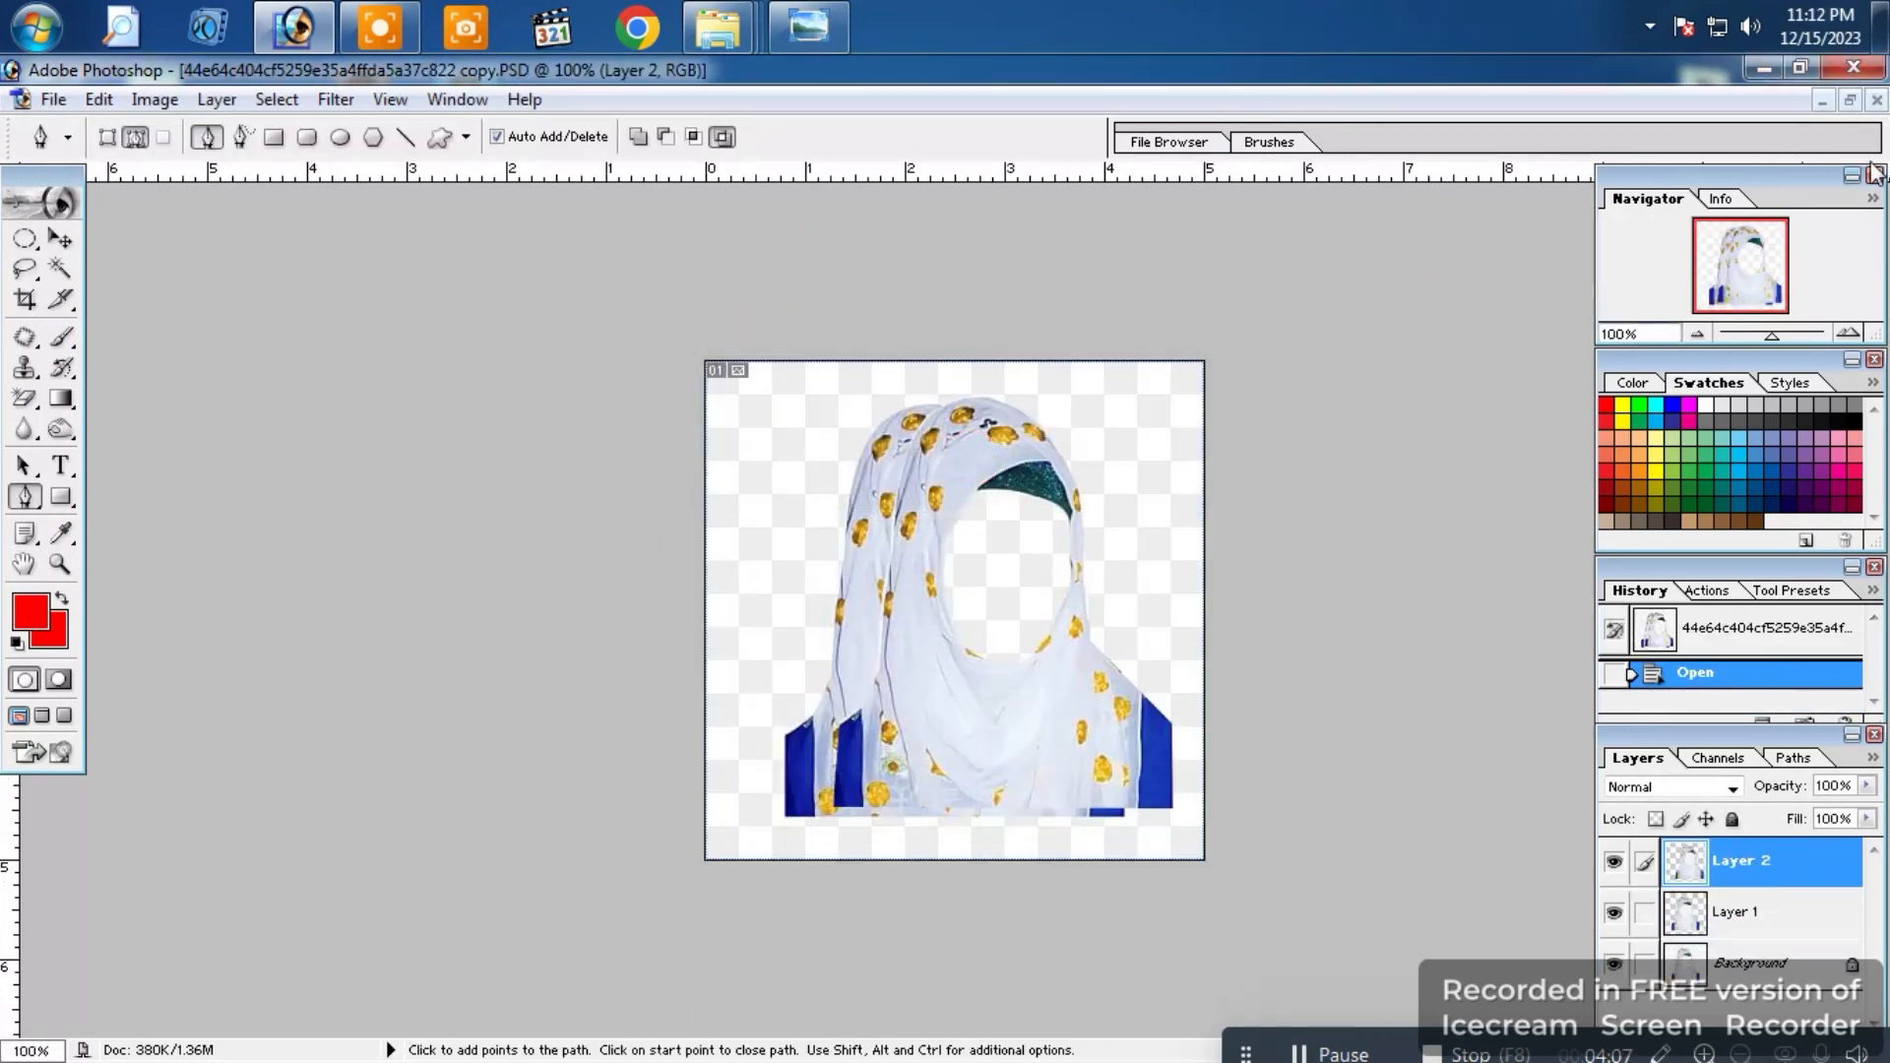
pyautogui.click(1820, 100)
# Step: Open oo.jpg from the Desktop and show it maximized and fitted to the screen
pyautogui.hotkey('ctrl', 'o')
pyautogui.scroll(-10, 633, 430)
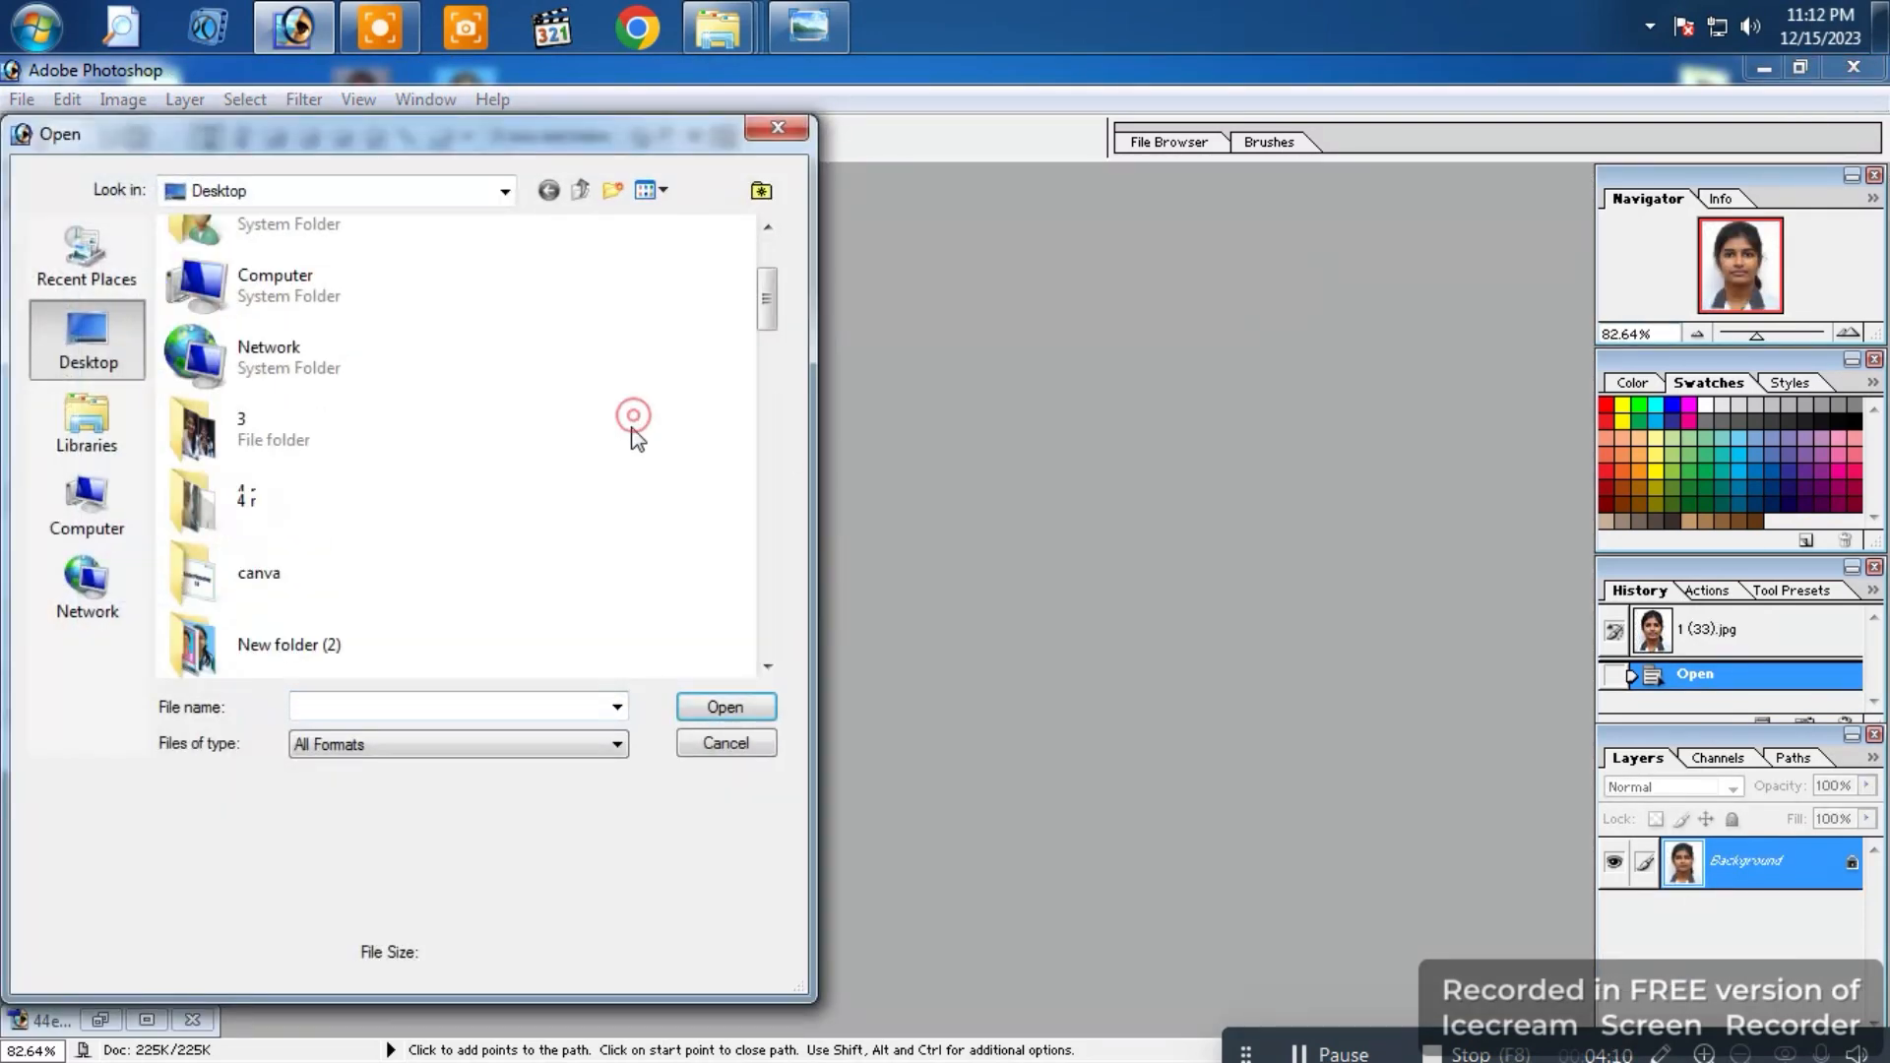
pyautogui.scroll(-3, 607, 424)
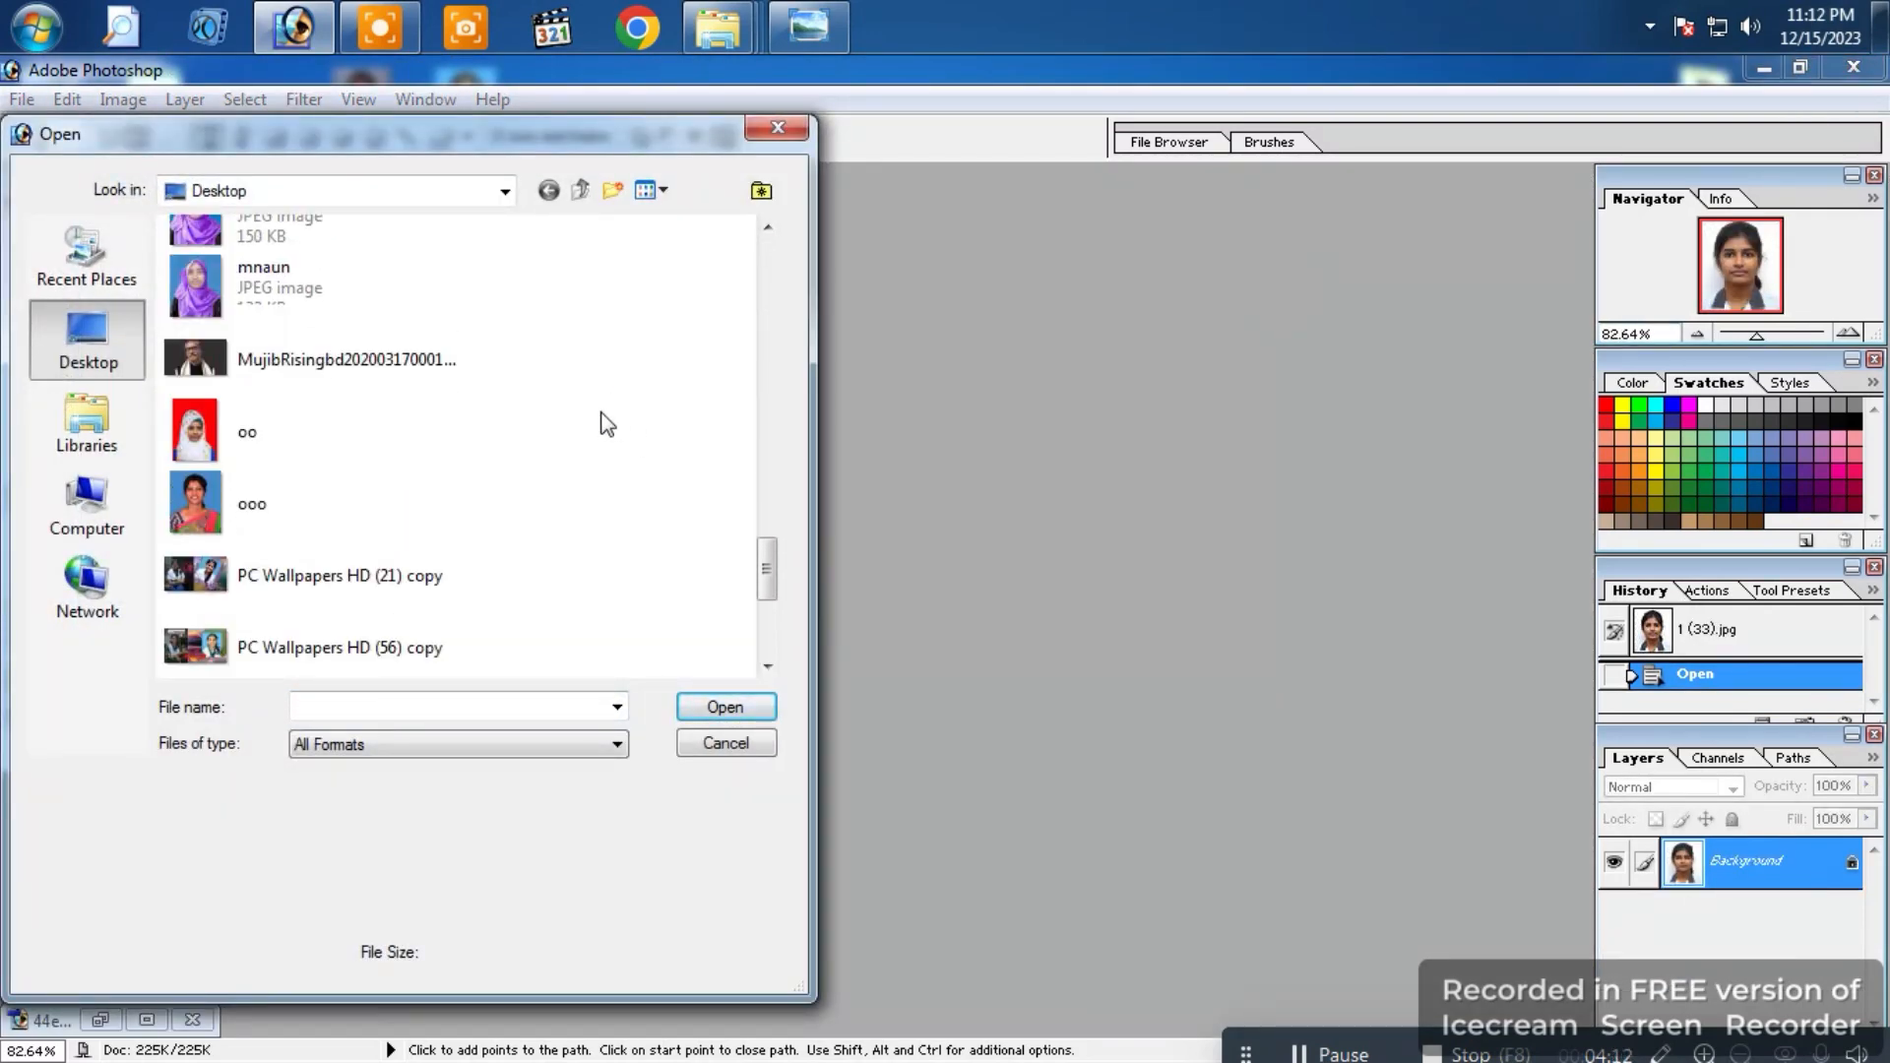
pyautogui.doubleClick(278, 443)
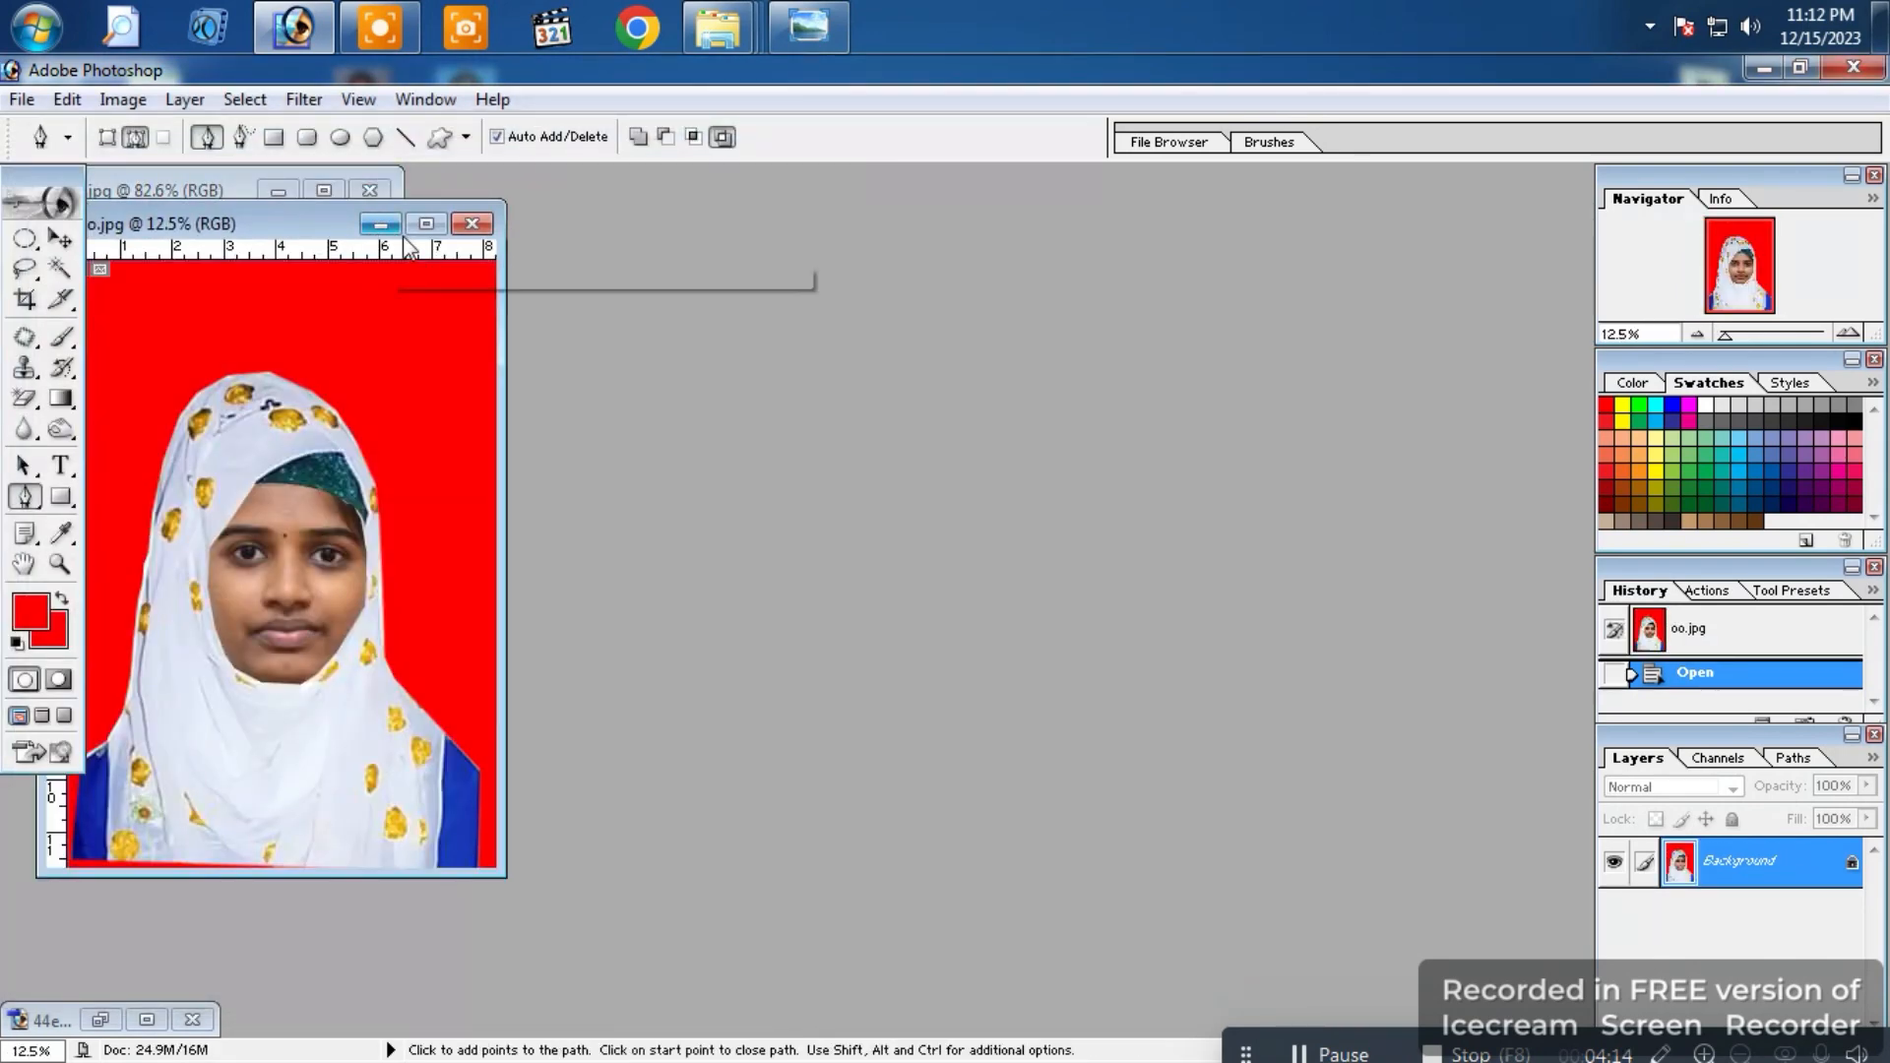
pyautogui.click(426, 224)
pyautogui.hotkey('ctrl', '0')
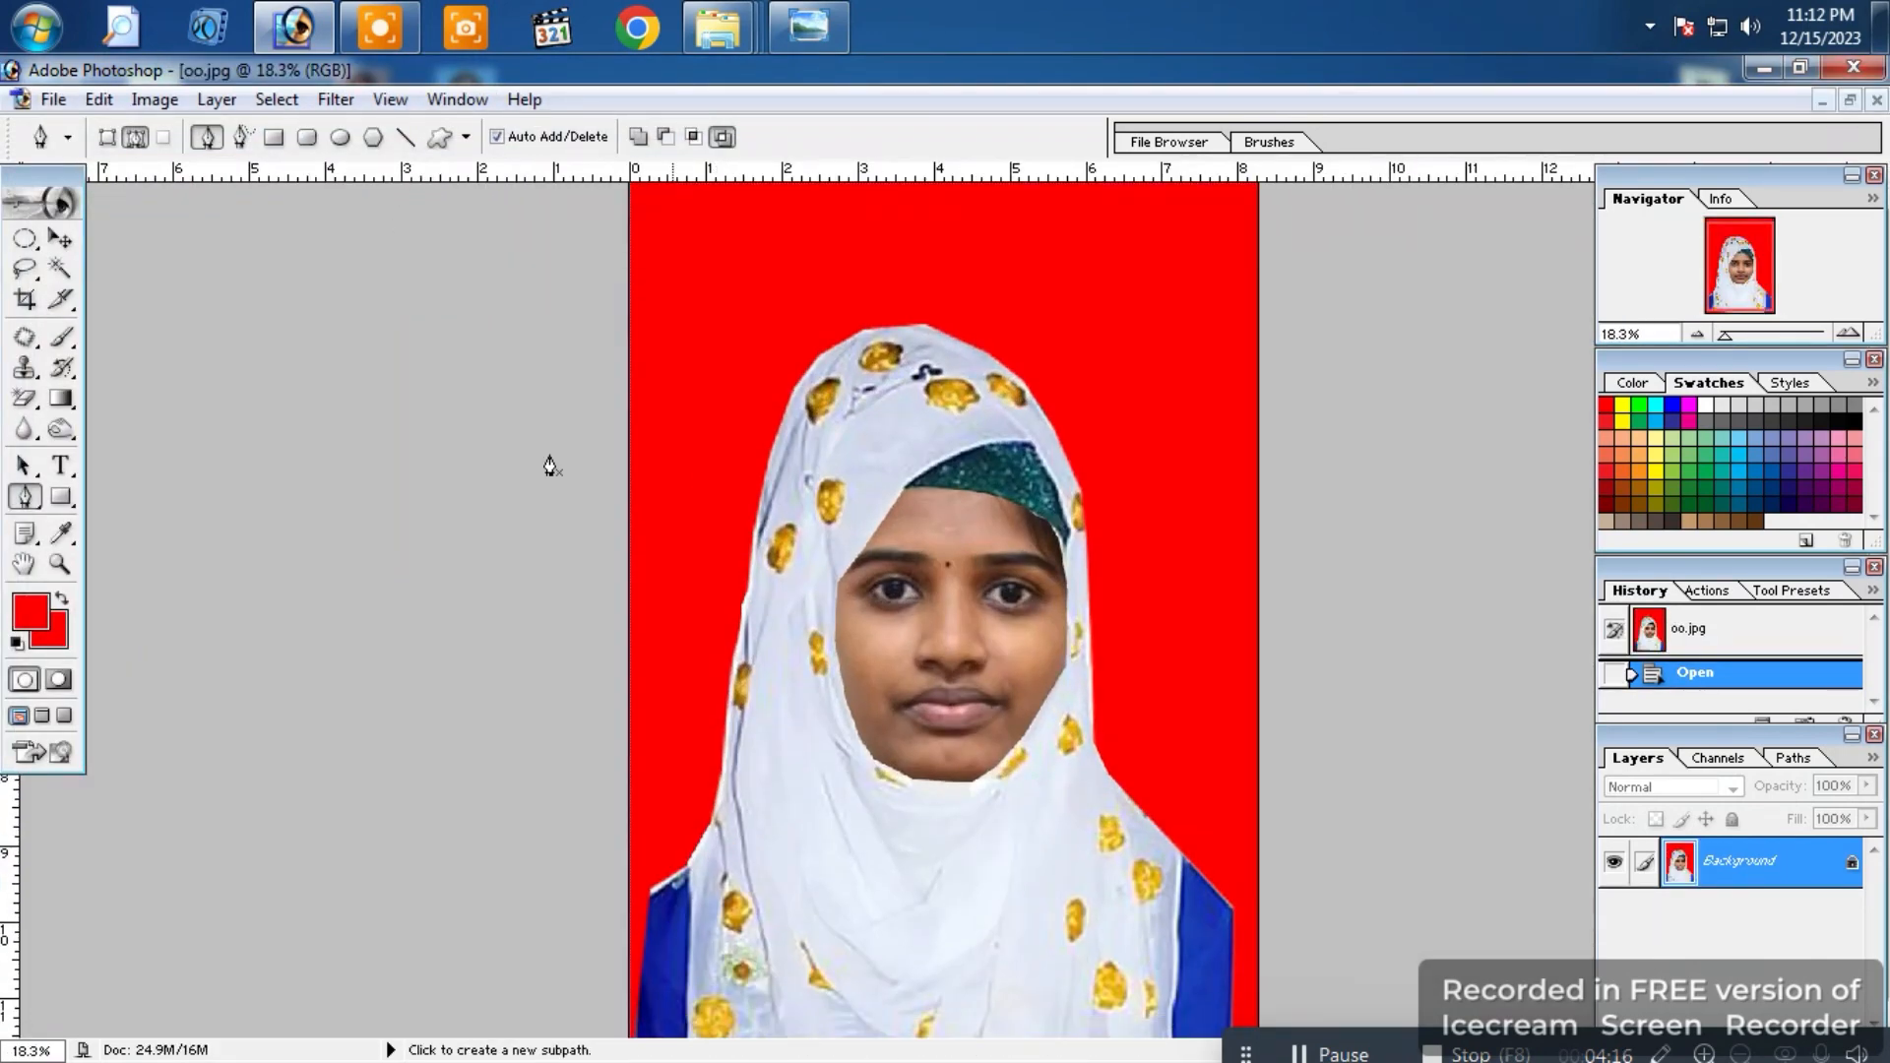
# Step: Crop the portrait to 1.5 × 1.85 in at 300 pixels/inch around the head and shoulders, tilting the crop frame slightly clockwise
pyautogui.click(27, 301)
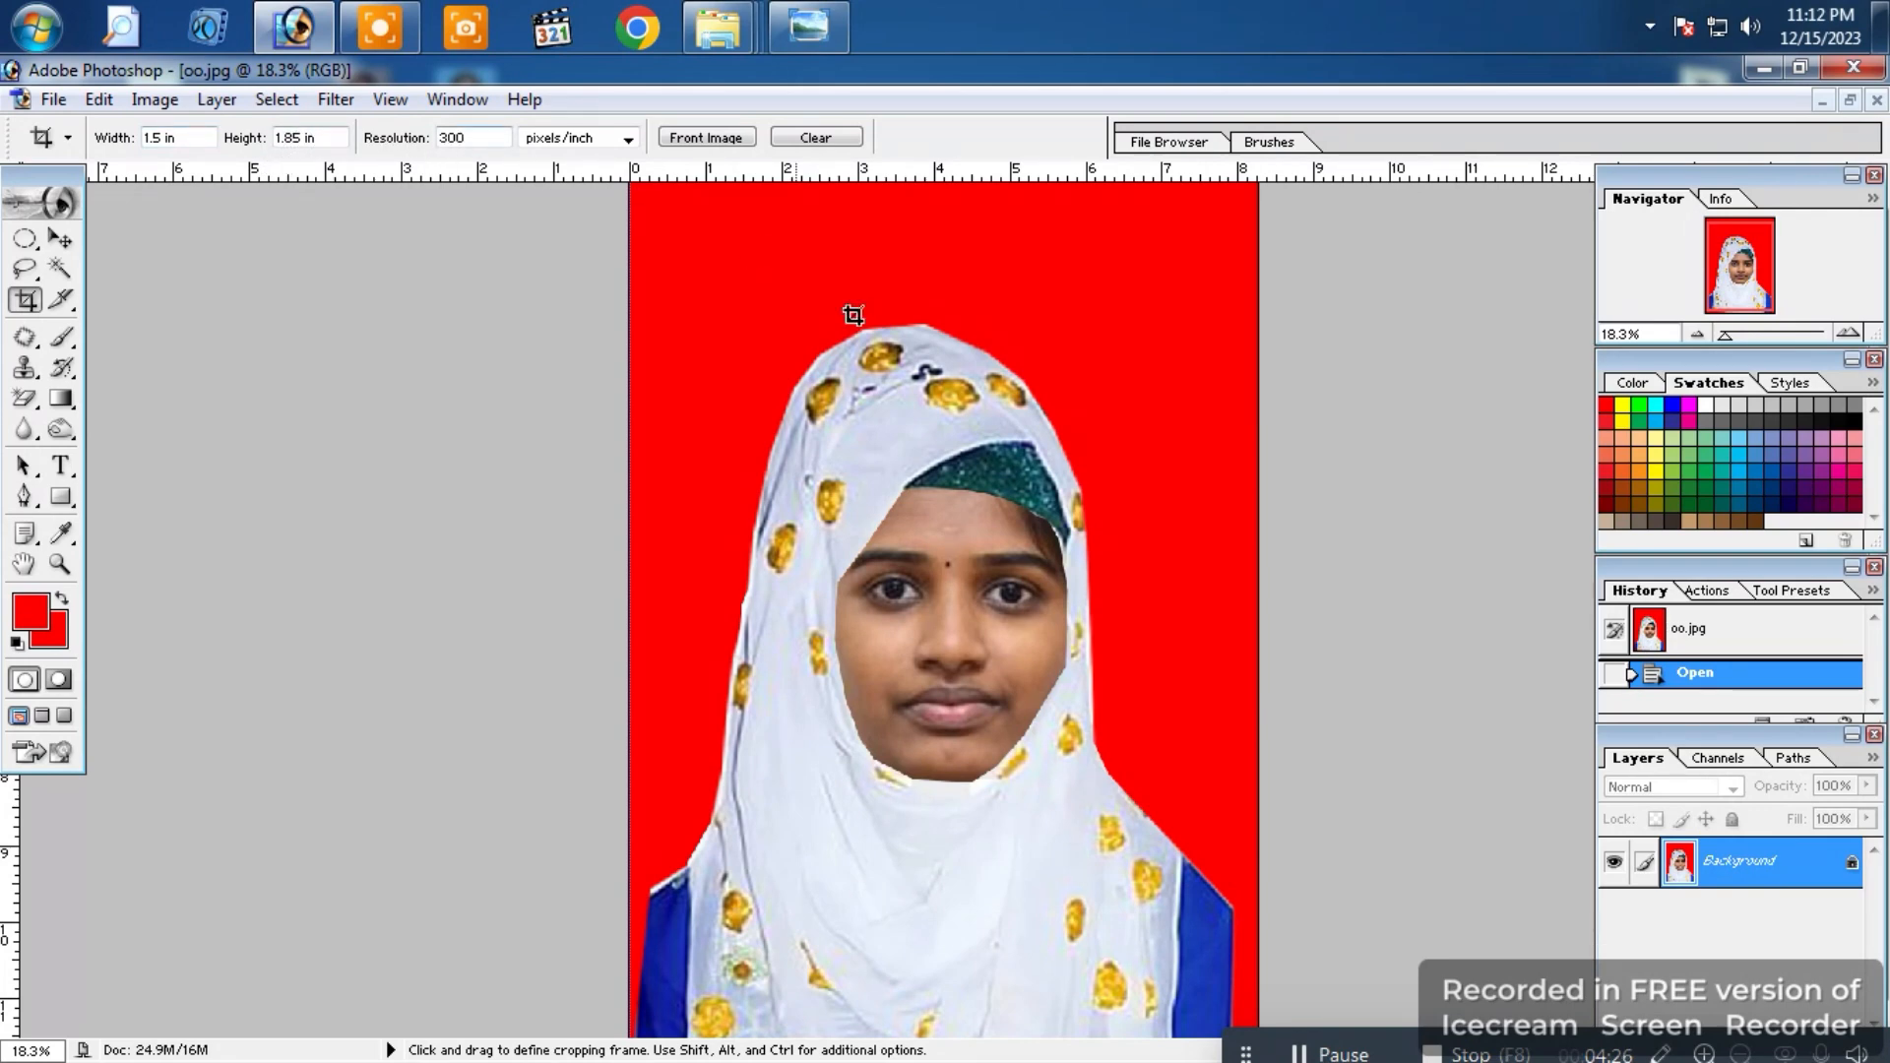
pyautogui.moveTo(930, 651); pyautogui.dragTo(629, 993)
pyautogui.moveTo(945, 879); pyautogui.dragTo(951, 901)
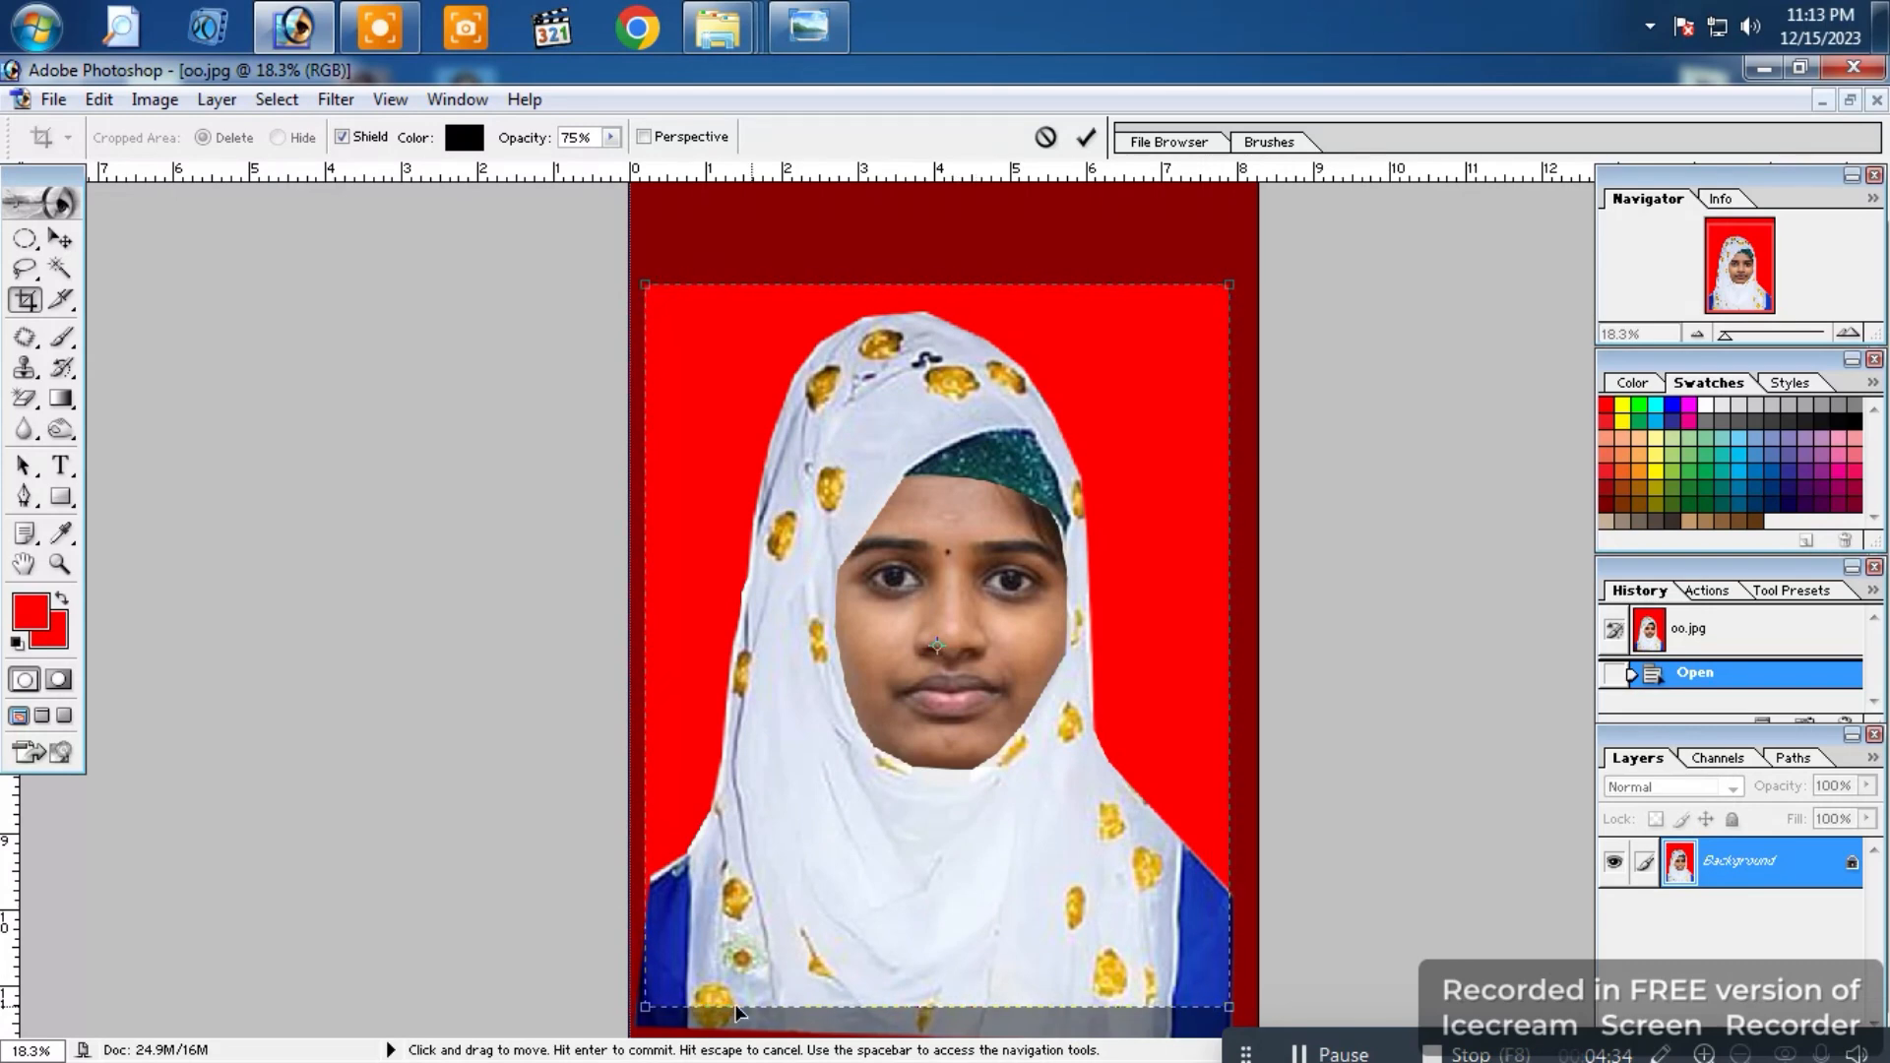
pyautogui.moveTo(655, 1017); pyautogui.dragTo(646, 1008)
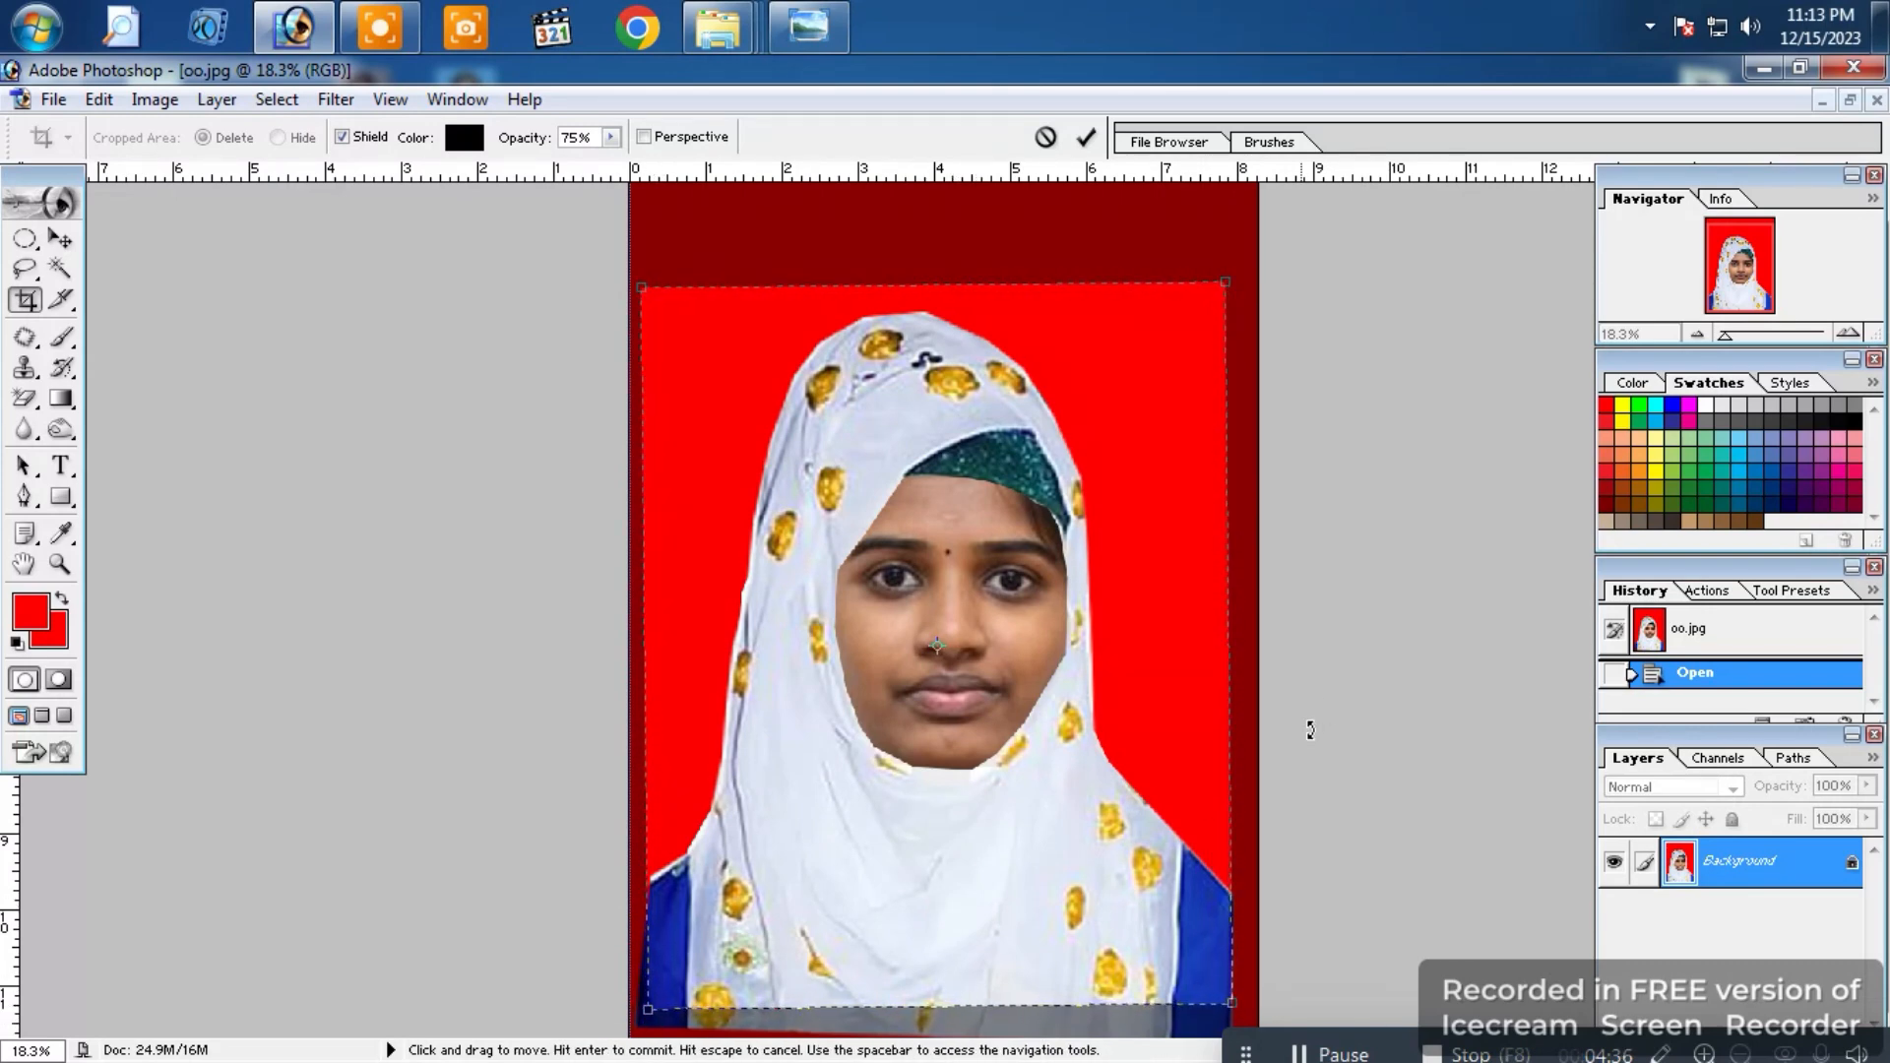
pyautogui.moveTo(1352, 701); pyautogui.dragTo(1352, 699)
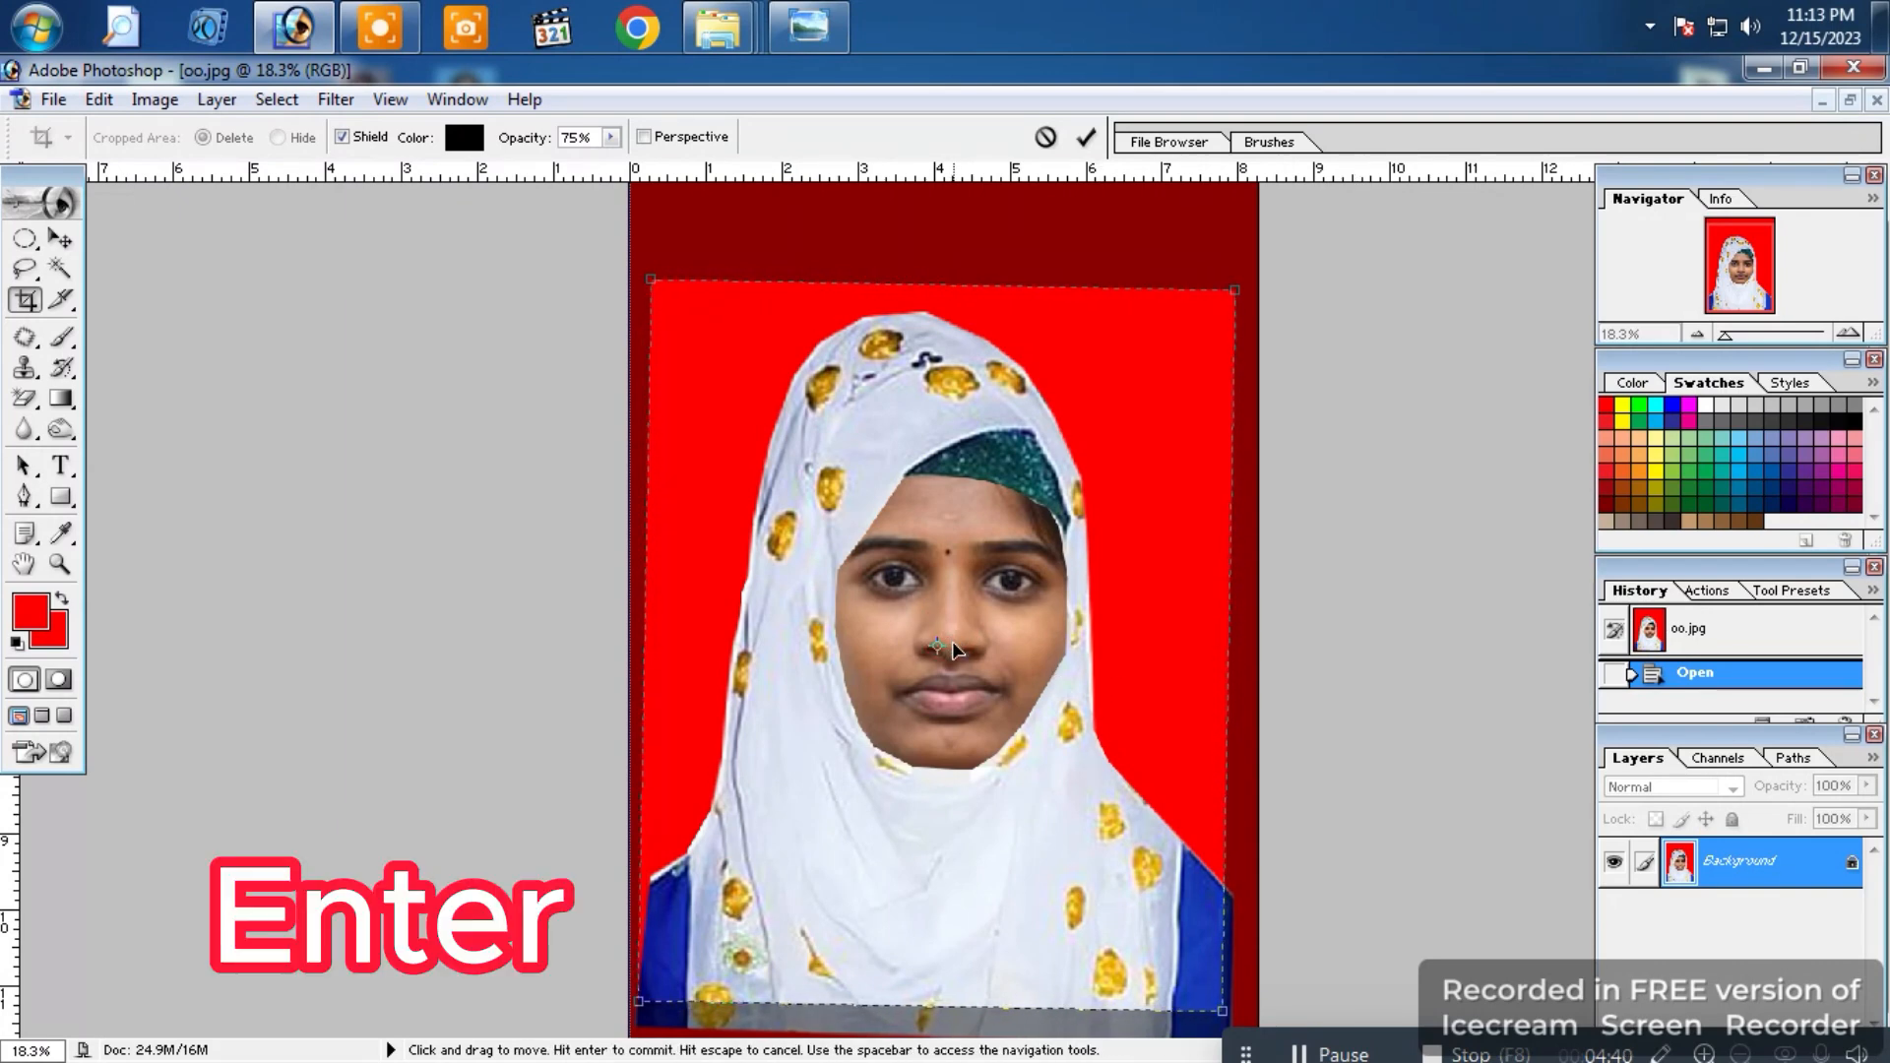
pyautogui.moveTo(1227, 1023); pyautogui.dragTo(1228, 1023)
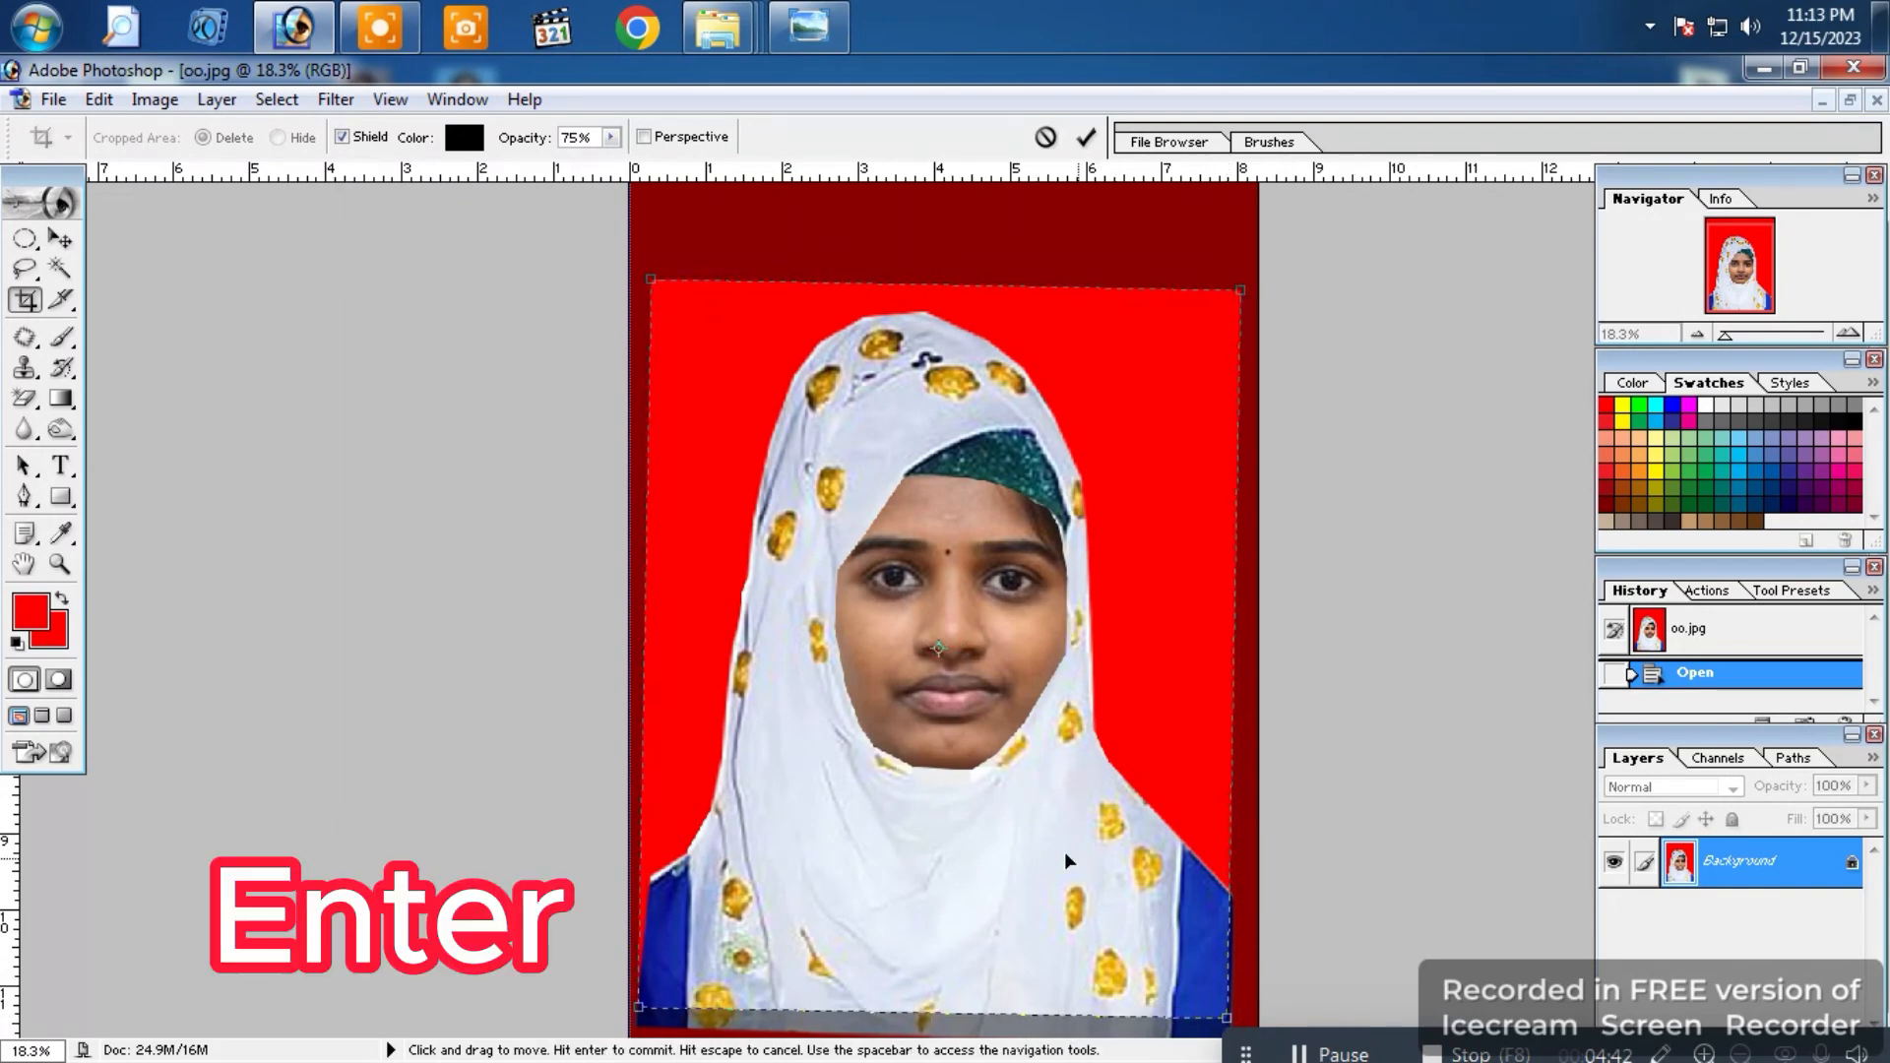
pyautogui.press('Return')
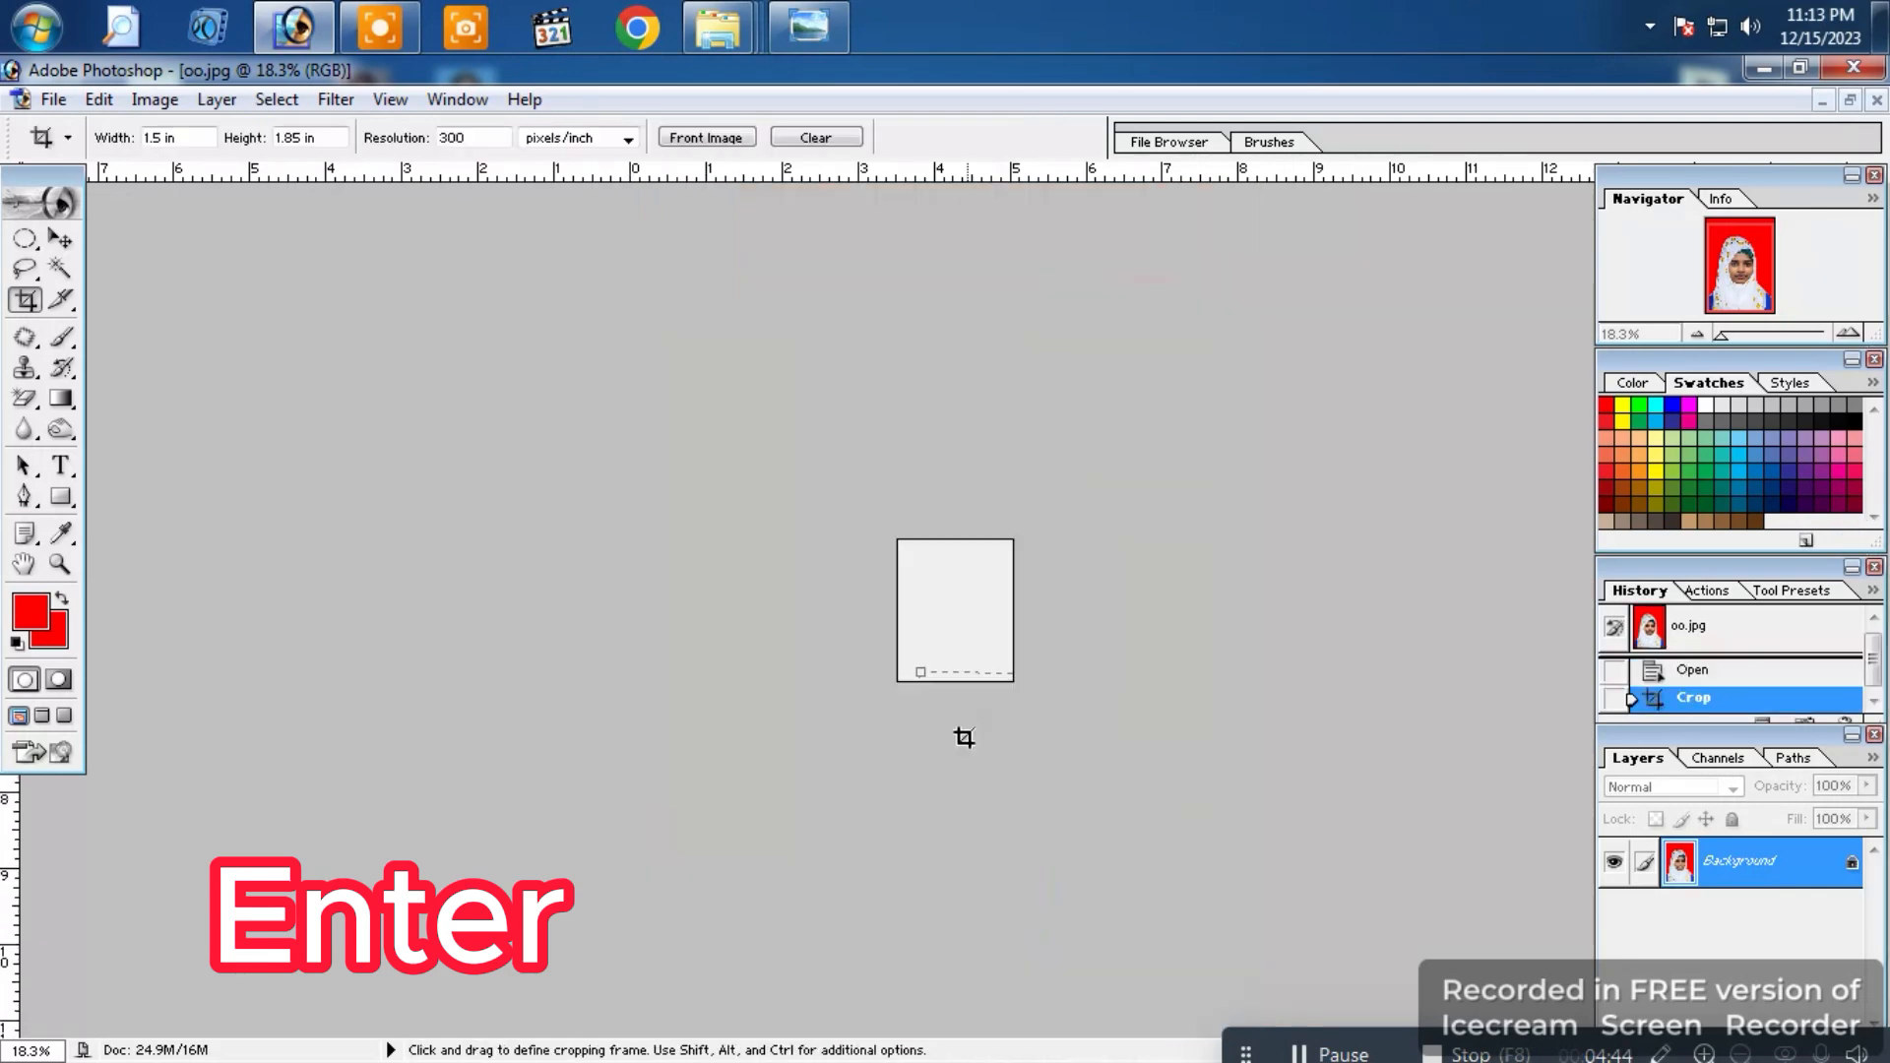
pyautogui.hotkey('ctrl', '0')
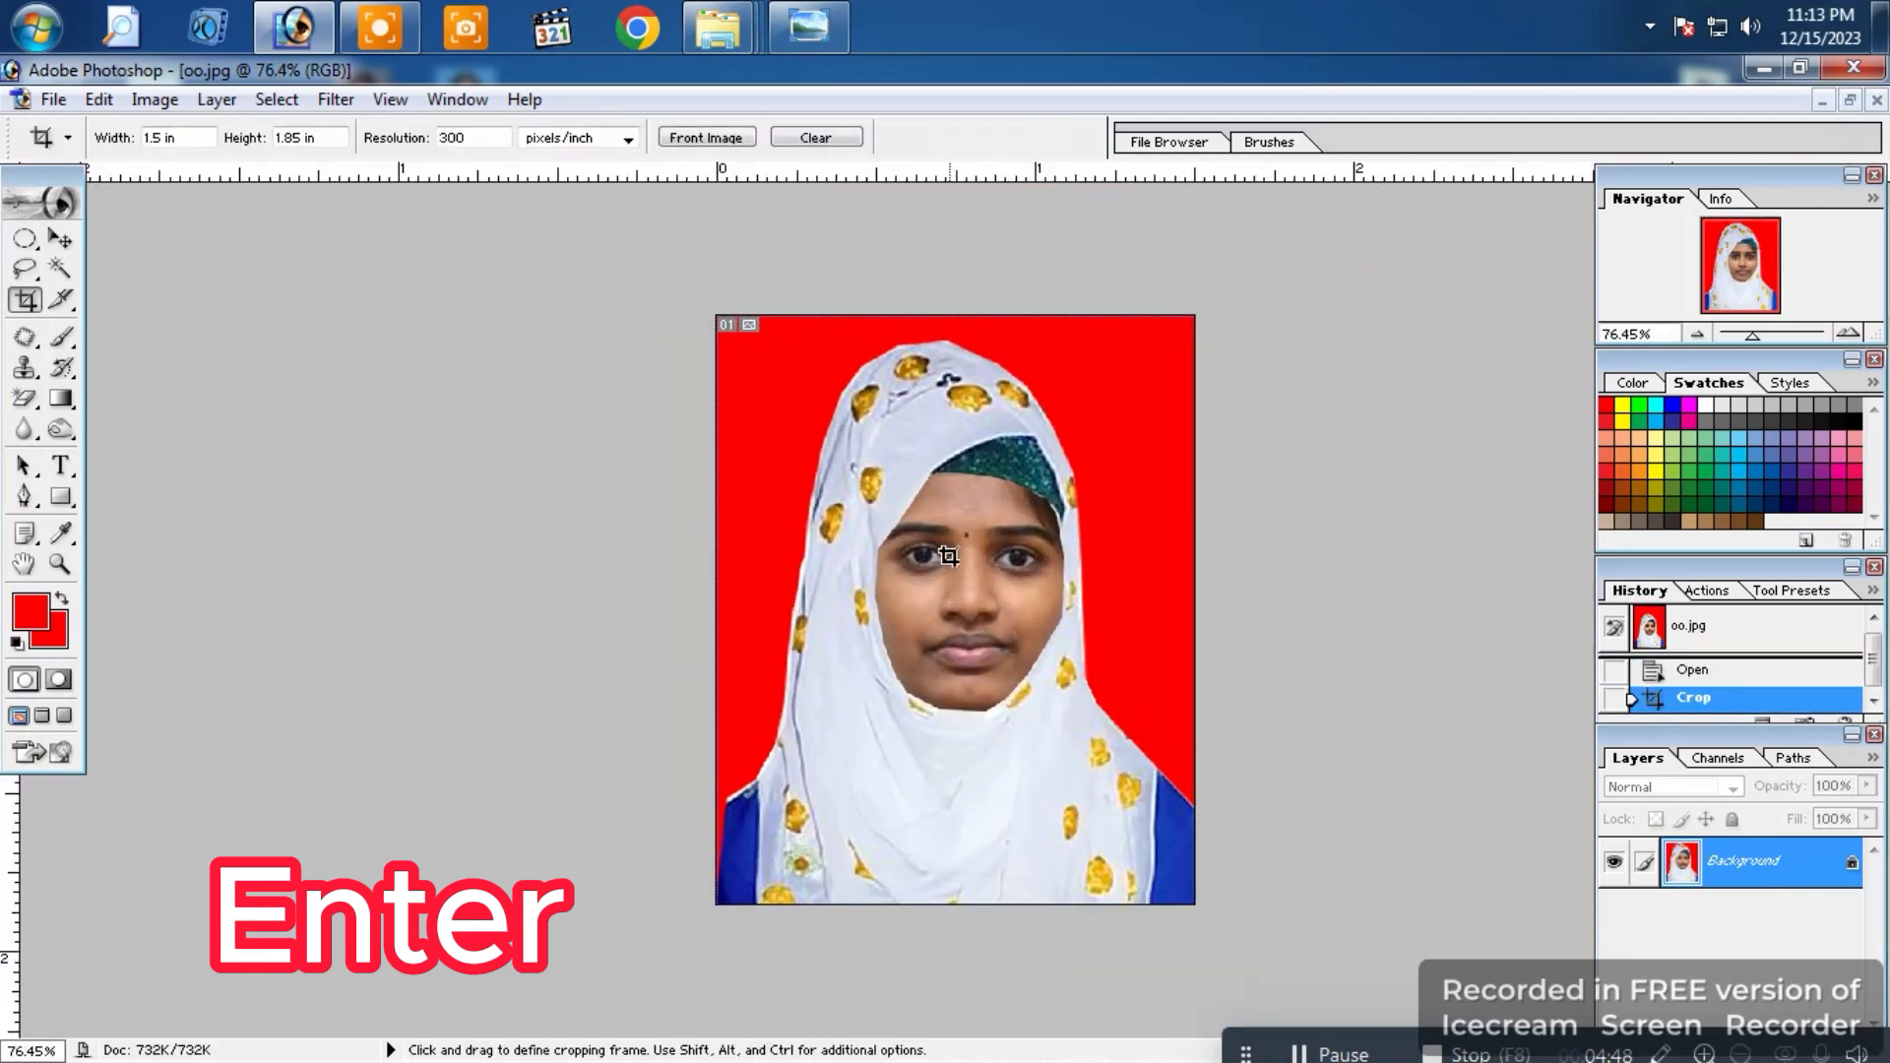
pyautogui.hotkey('ctrl', '+')
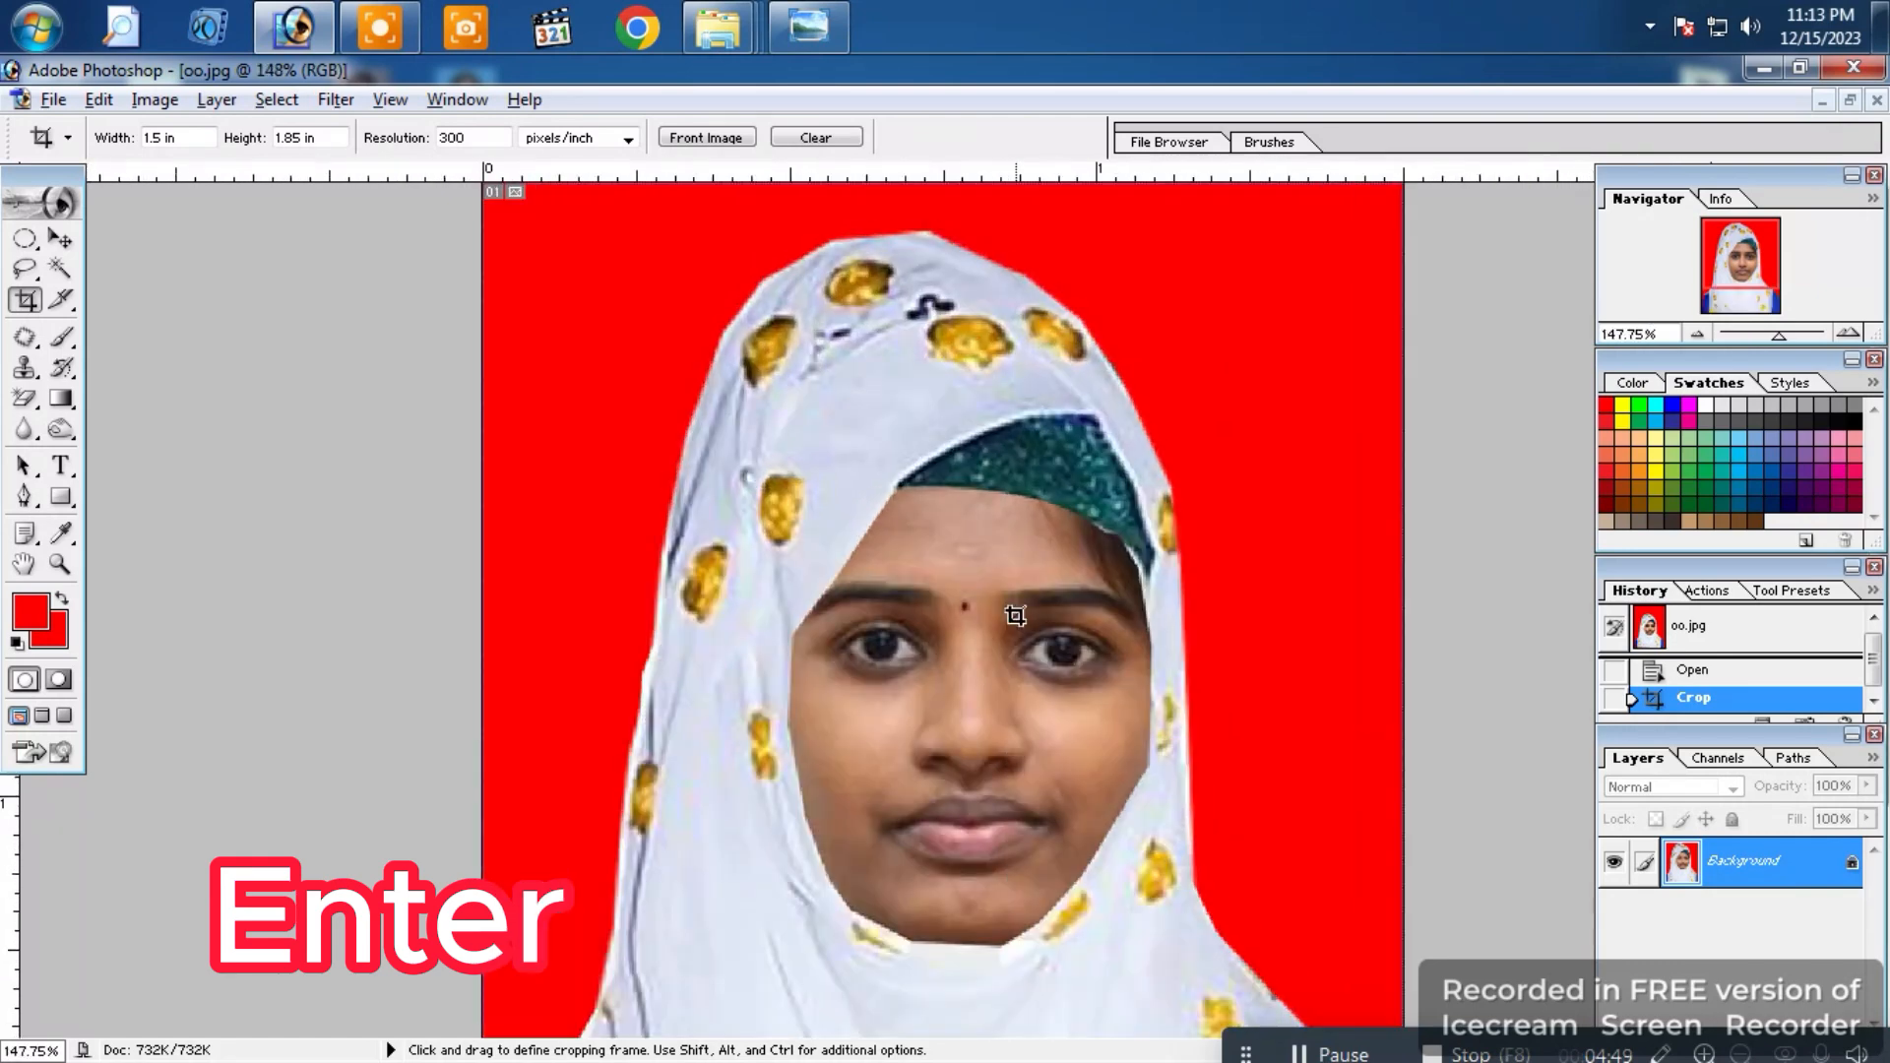
pyautogui.click(67, 275)
pyautogui.click(845, 765)
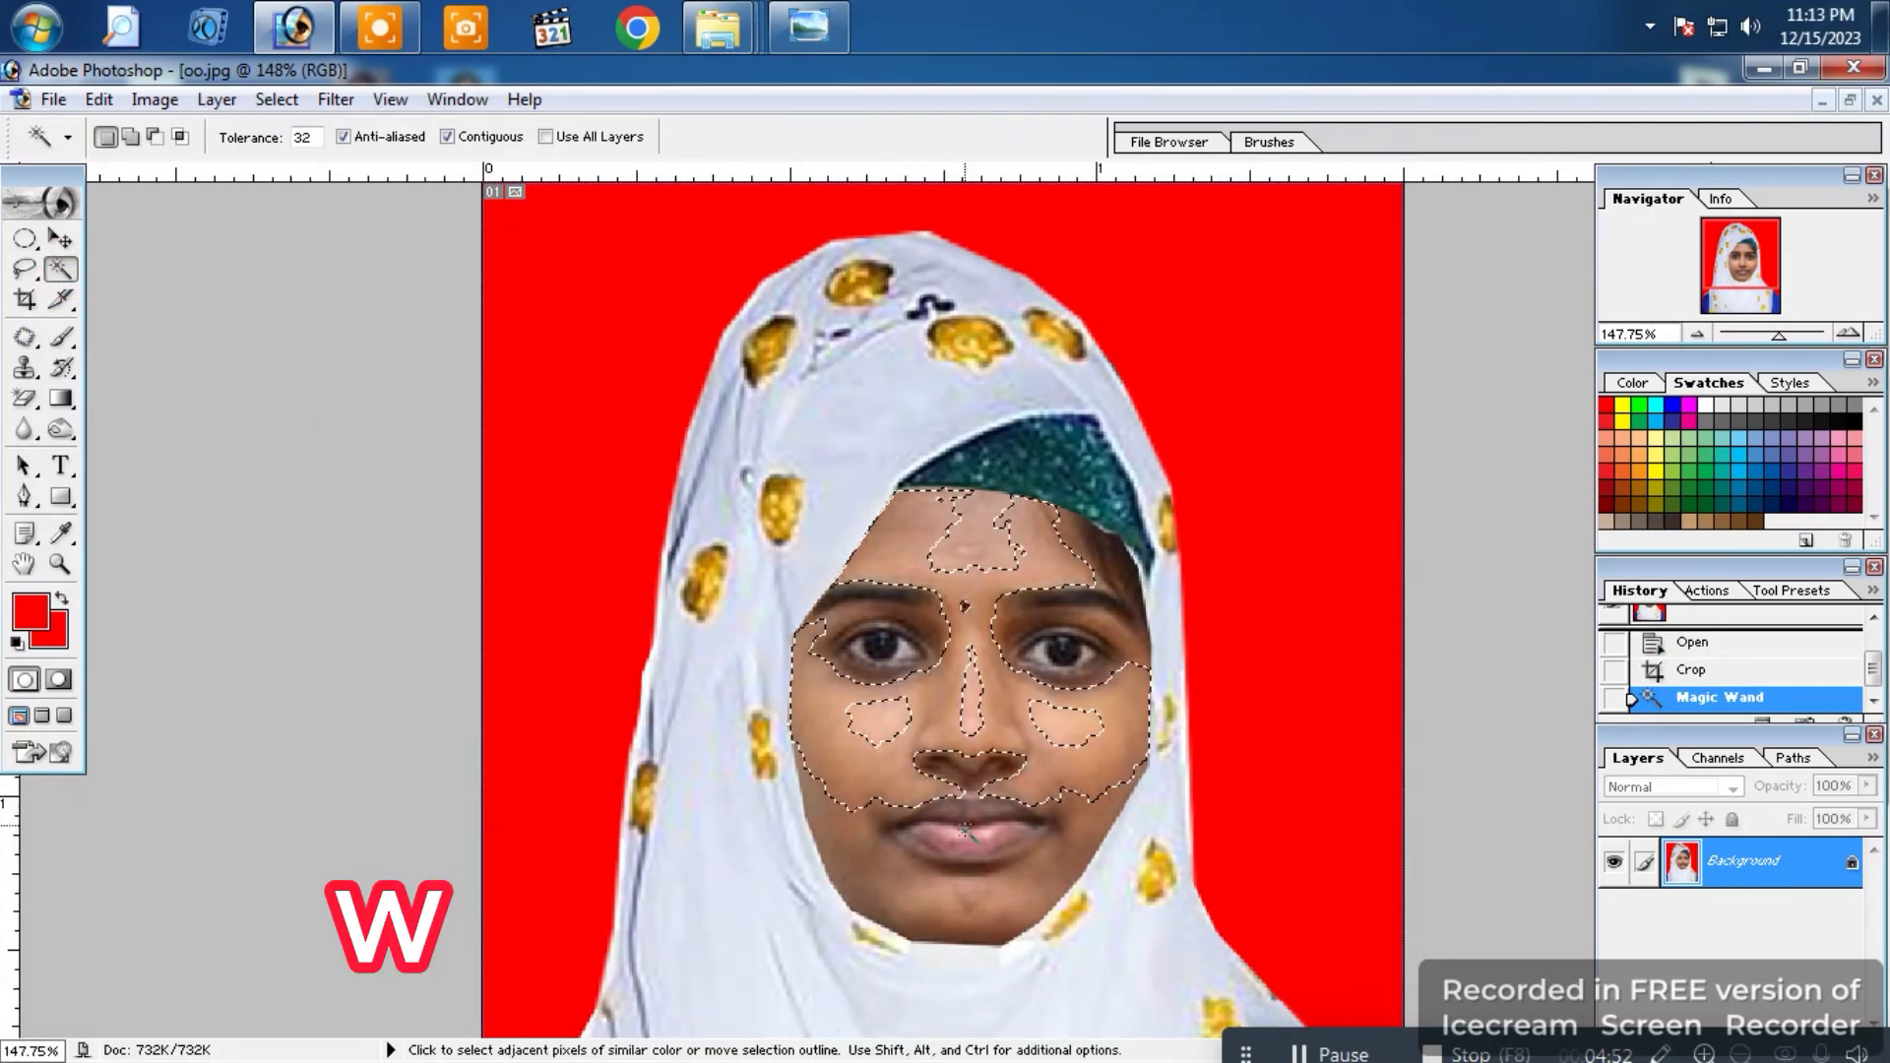
pyautogui.keyDown('shift'); pyautogui.click(967, 835); pyautogui.keyUp('shift')
pyautogui.keyDown('shift'); pyautogui.click(969, 836); pyautogui.keyUp('shift')
pyautogui.keyDown('shift'); pyautogui.click(972, 886); pyautogui.keyUp('shift')
pyautogui.keyDown('shift'); pyautogui.click(931, 887); pyautogui.keyUp('shift')
pyautogui.keyDown('shift'); pyautogui.click(941, 784); pyautogui.keyUp('shift')
pyautogui.keyDown('shift'); pyautogui.click(958, 730); pyautogui.keyUp('shift')
pyautogui.keyDown('shift'); pyautogui.click(908, 705); pyautogui.keyUp('shift')
pyautogui.keyDown('shift'); pyautogui.click(919, 664); pyautogui.keyUp('shift')
pyautogui.rightClick(933, 684)
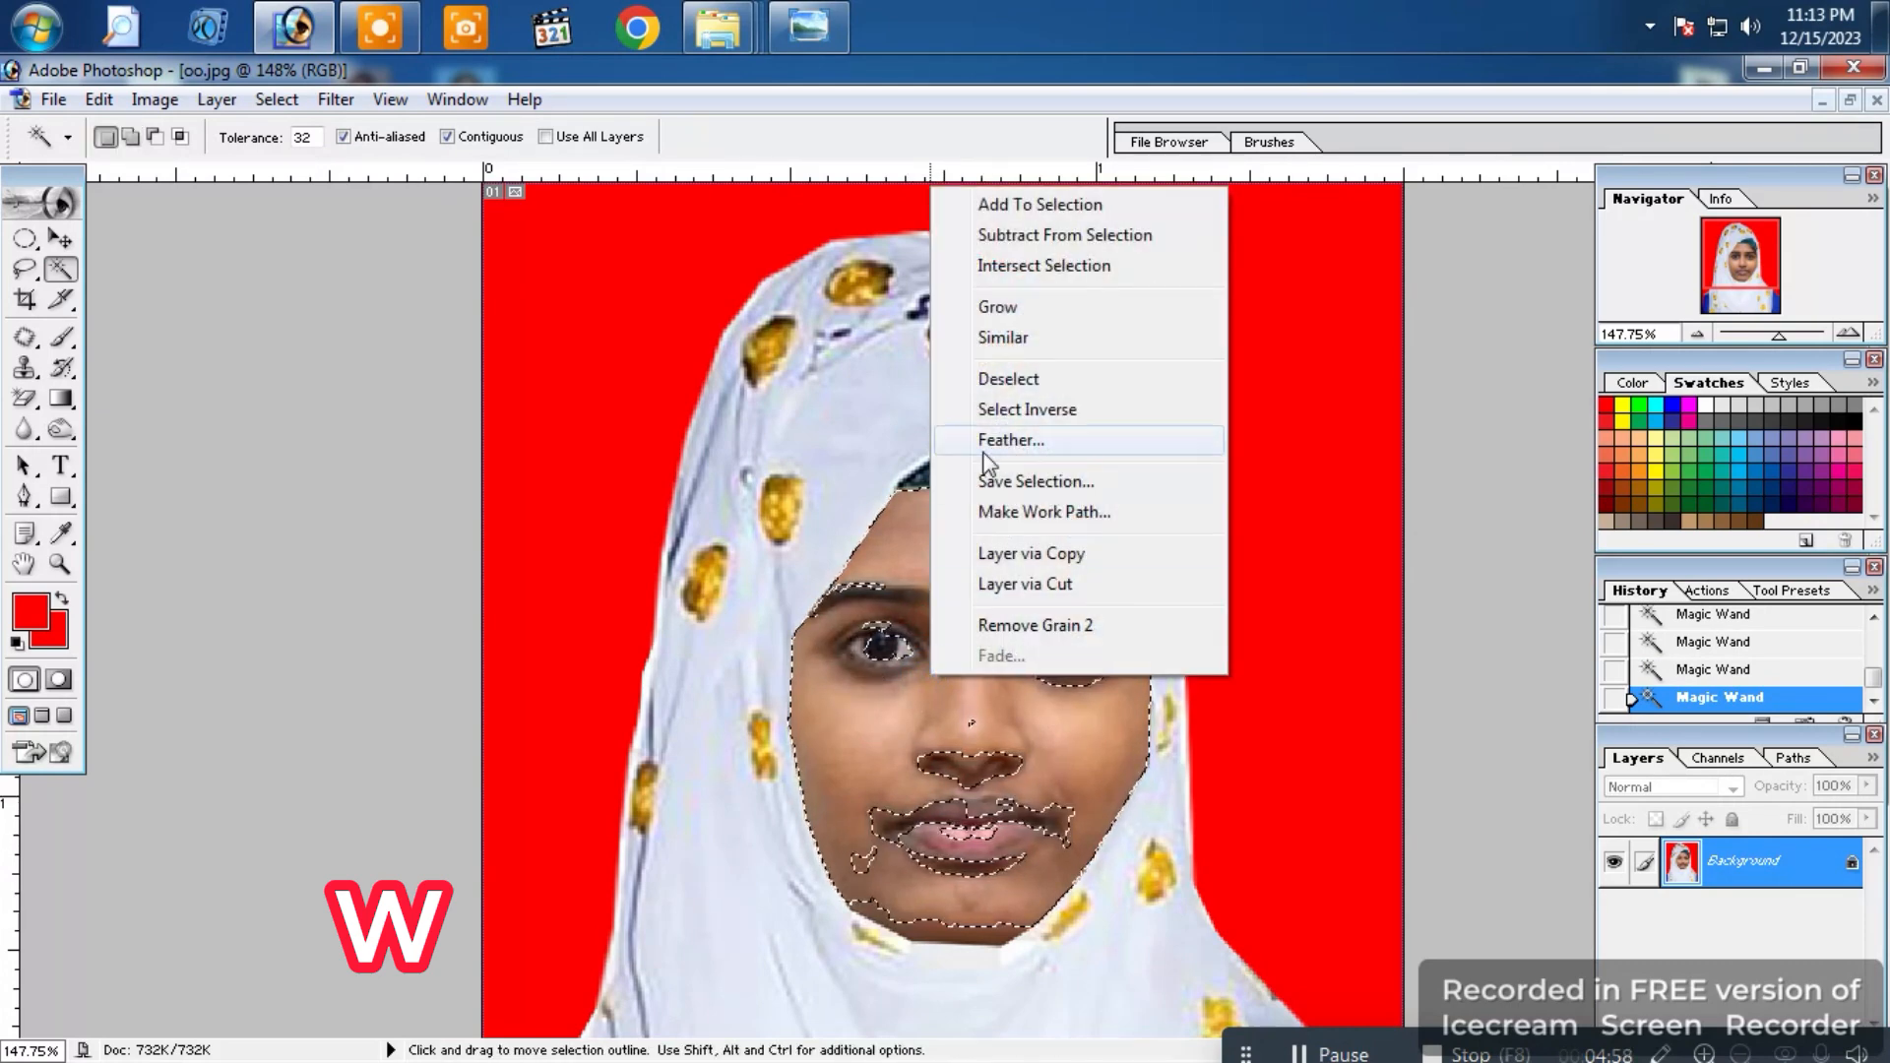
pyautogui.click(1002, 338)
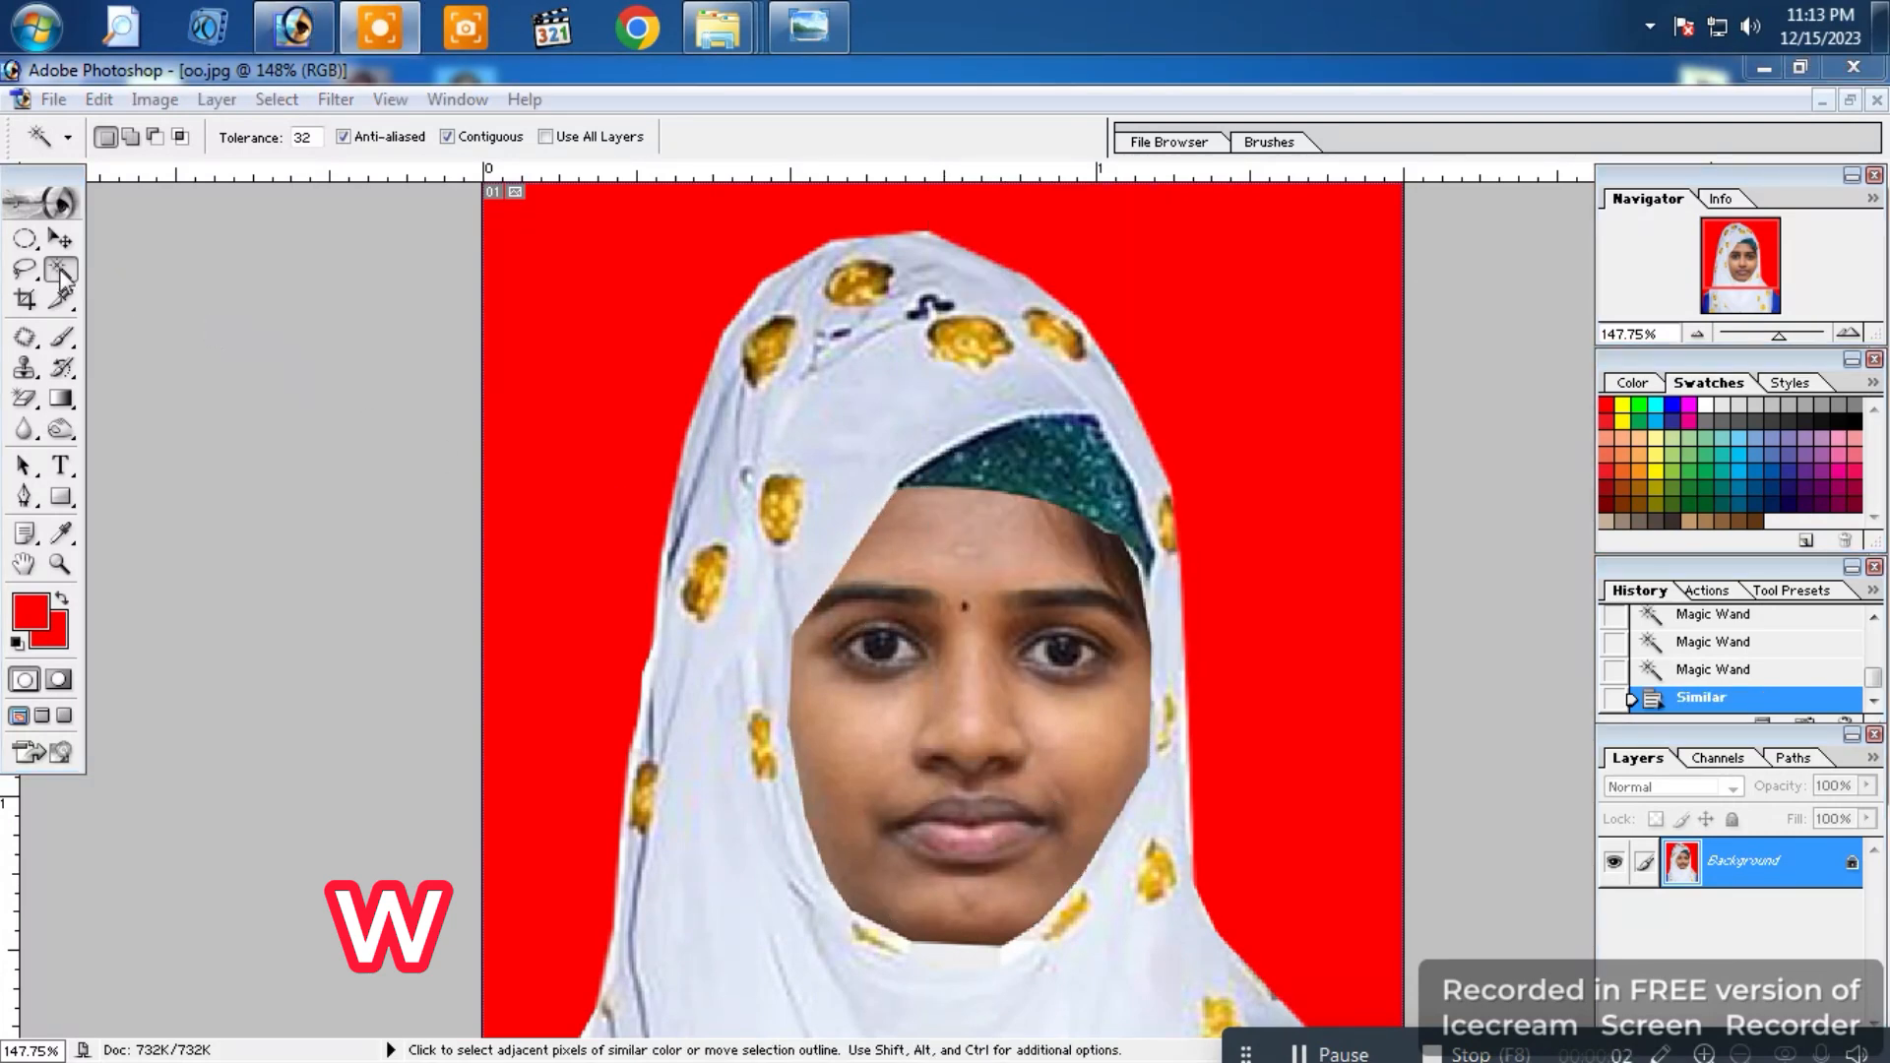
pyautogui.hotkey('ctrl', 'd')
# Step: Select the cheek skin with the Magic Wand at tolerance 32 and feather the selection
pyautogui.click(910, 753)
pyautogui.rightClick(917, 725)
pyautogui.click(982, 487)
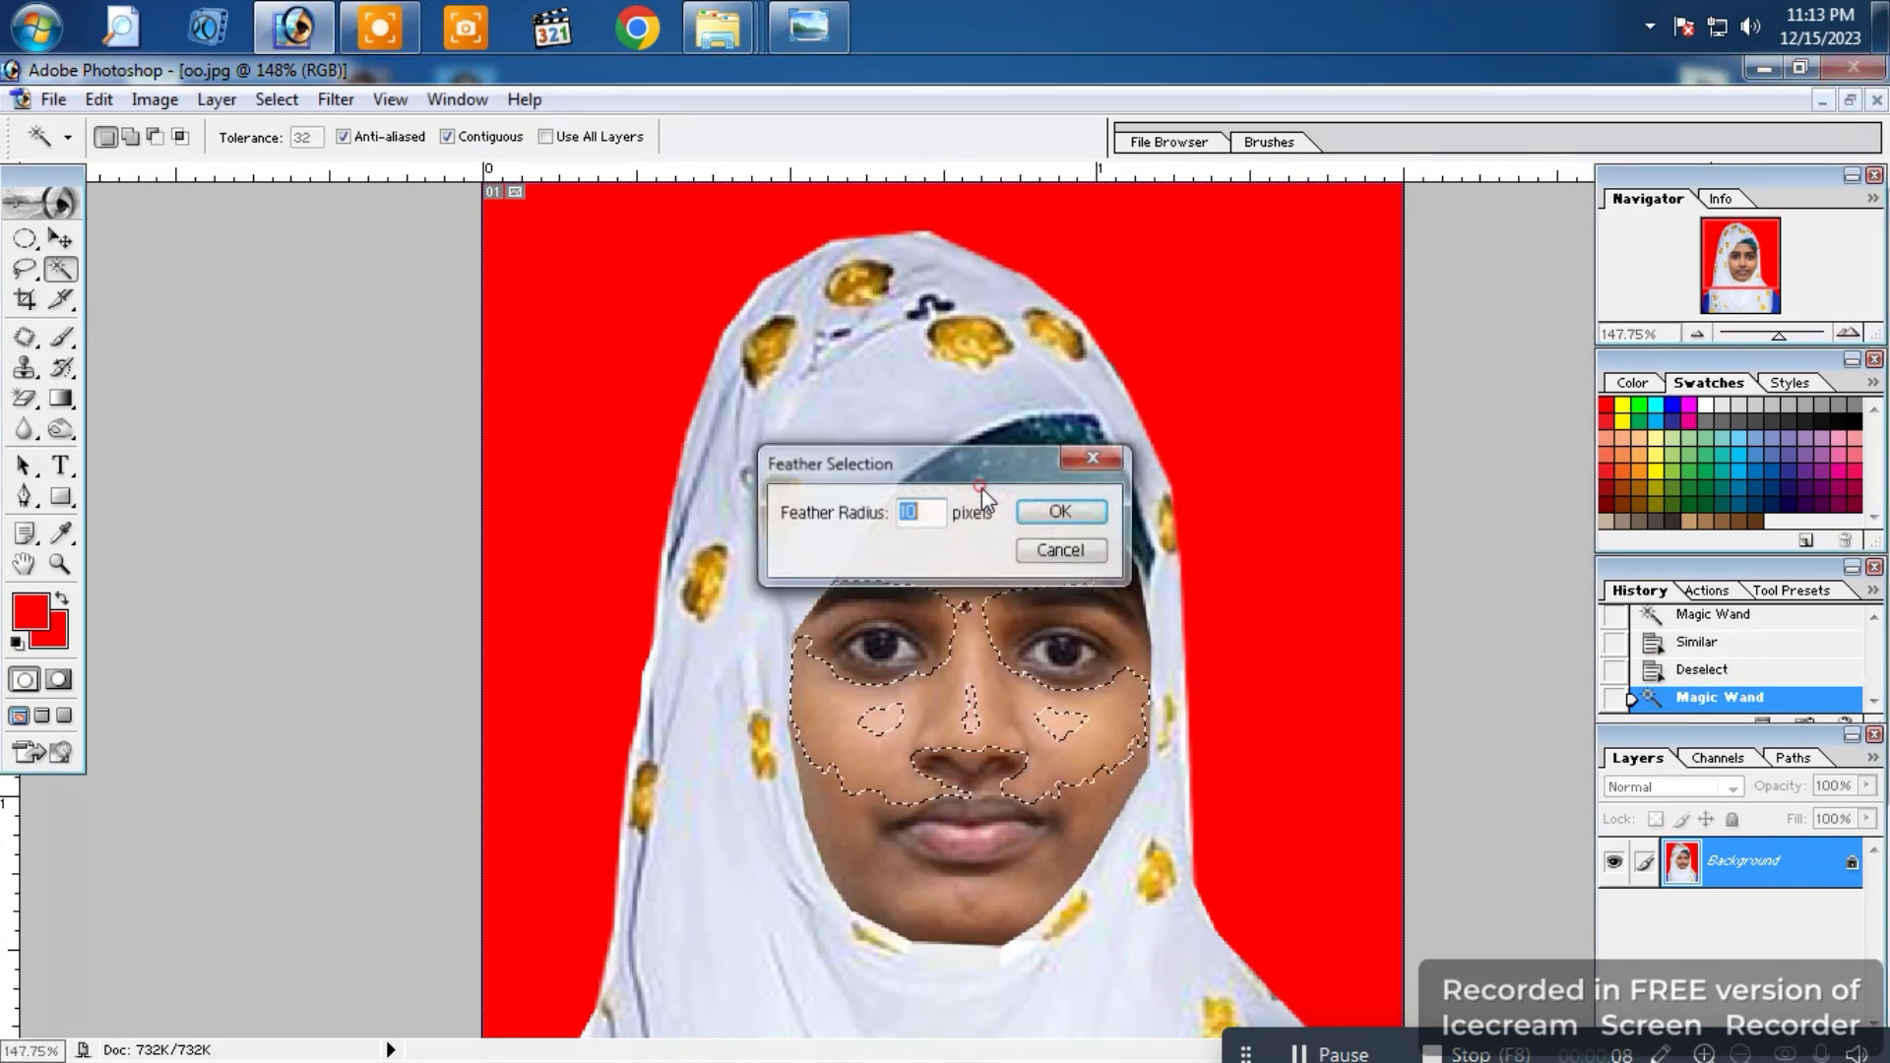
pyautogui.click(1061, 513)
# Step: Add the forehead, nose, lips, chin, eyebrow and eye areas to the Magic Wand selection so it covers the whole face
pyautogui.keyDown('shift'); pyautogui.click(964, 537); pyautogui.keyUp('shift')
pyautogui.keyDown('shift'); pyautogui.click(955, 771); pyautogui.keyUp('shift')
pyautogui.keyDown('shift'); pyautogui.click(957, 771); pyautogui.keyUp('shift')
pyautogui.keyDown('shift'); pyautogui.click(949, 796); pyautogui.keyUp('shift')
pyautogui.keyDown('shift'); pyautogui.click(957, 864); pyautogui.keyUp('shift')
pyautogui.keyDown('shift'); pyautogui.click(954, 889); pyautogui.keyUp('shift')
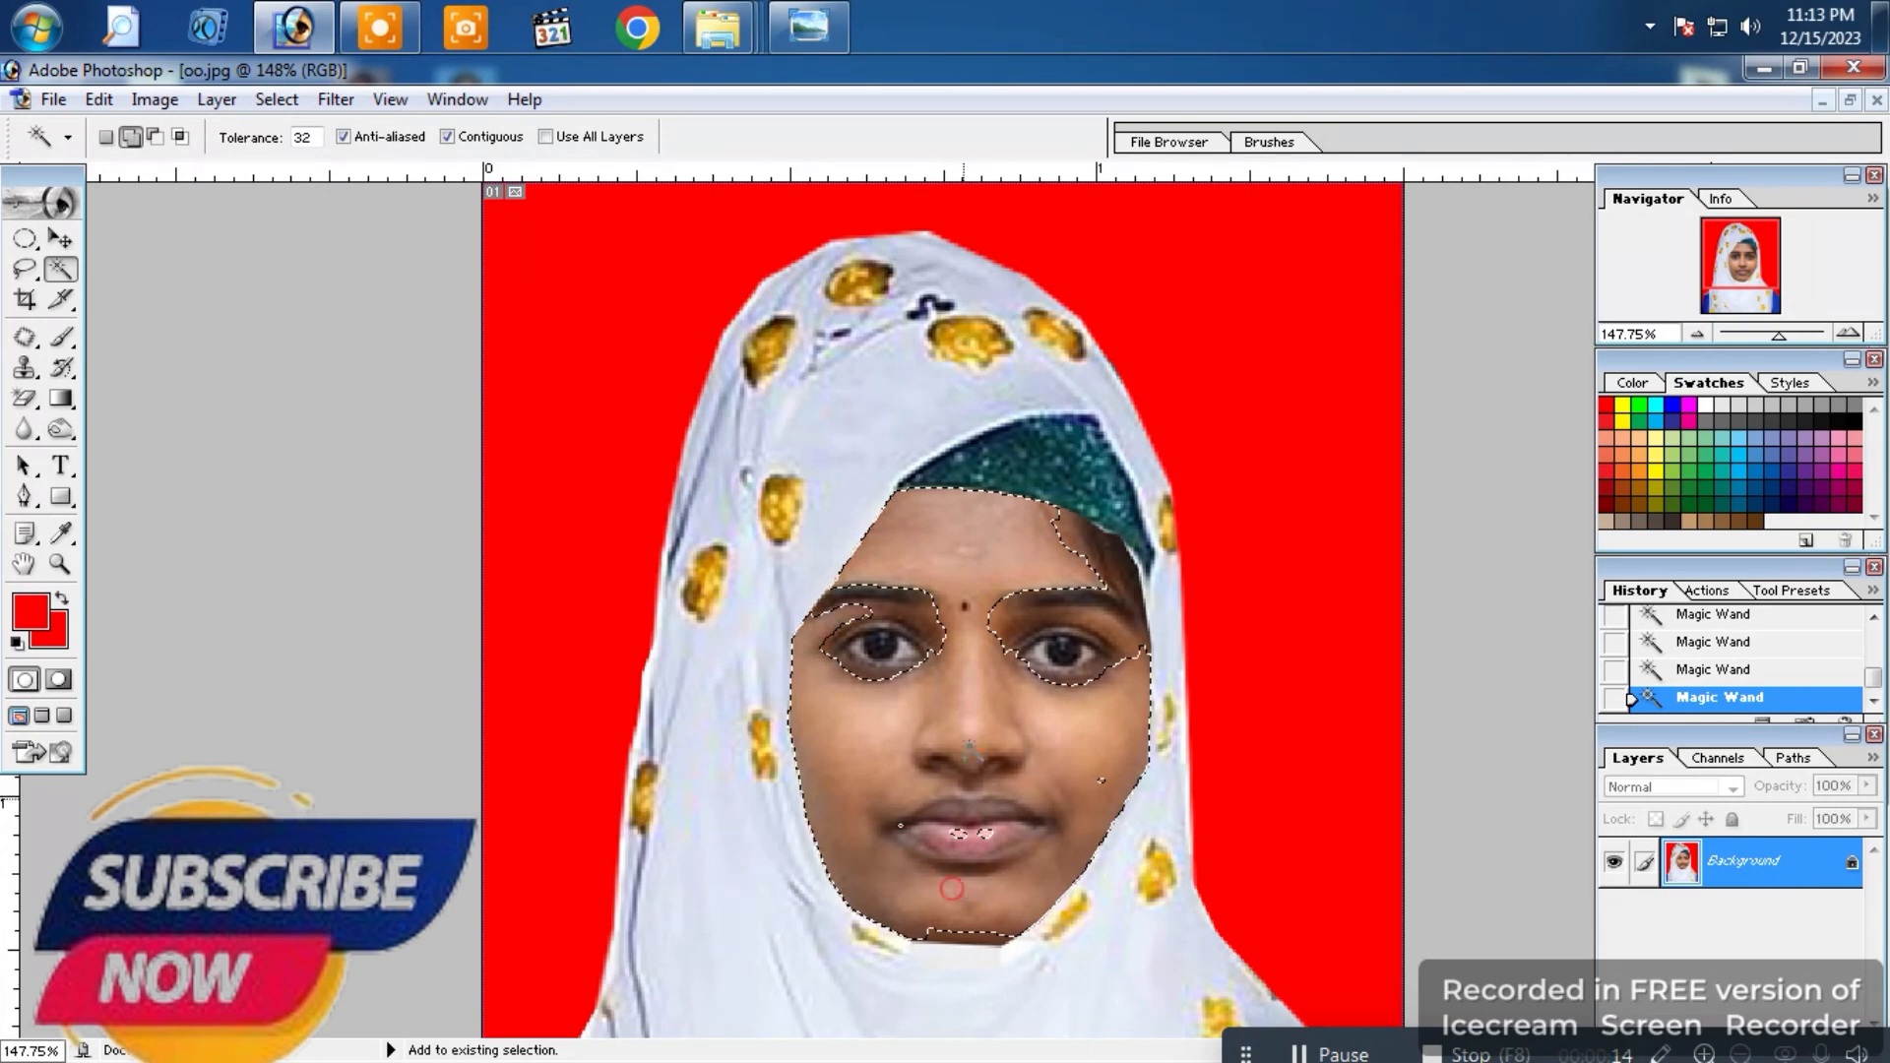
pyautogui.keyDown('shift'); pyautogui.click(953, 606); pyautogui.keyUp('shift')
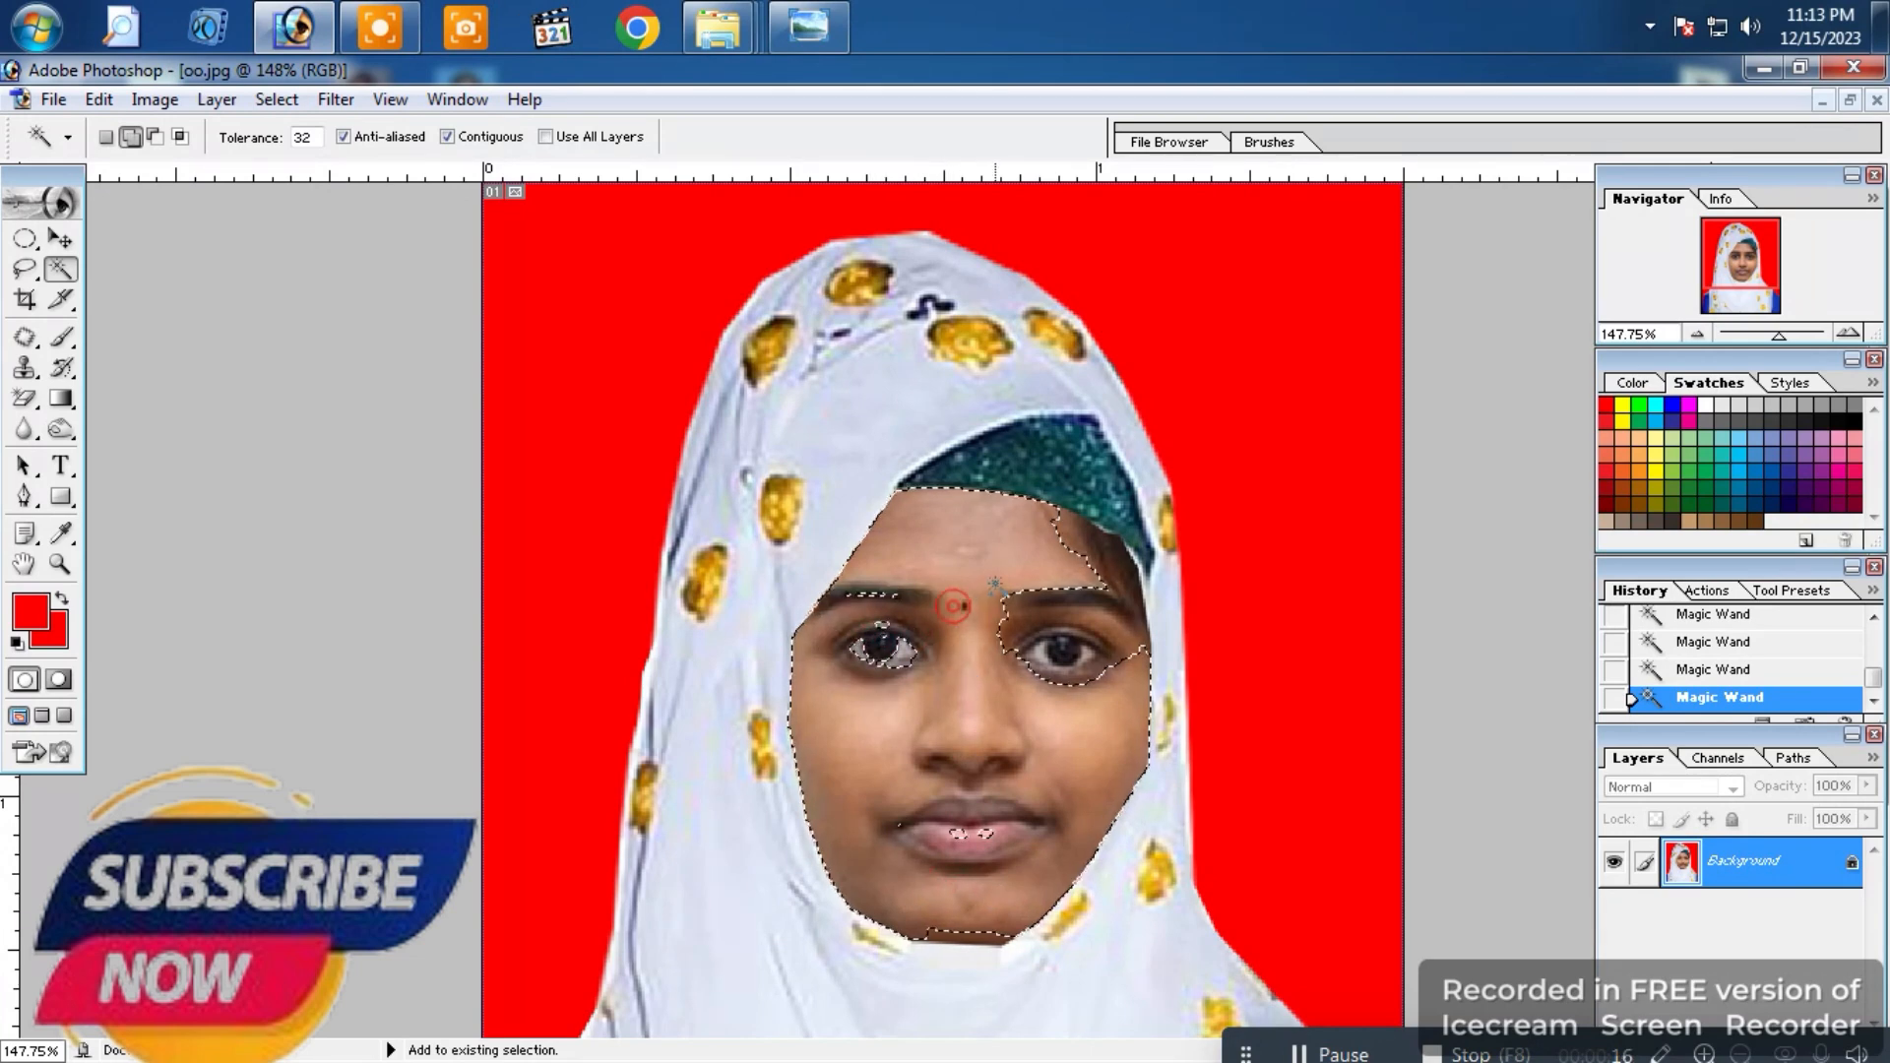
pyautogui.keyDown('shift'); pyautogui.click(1077, 611); pyautogui.keyUp('shift')
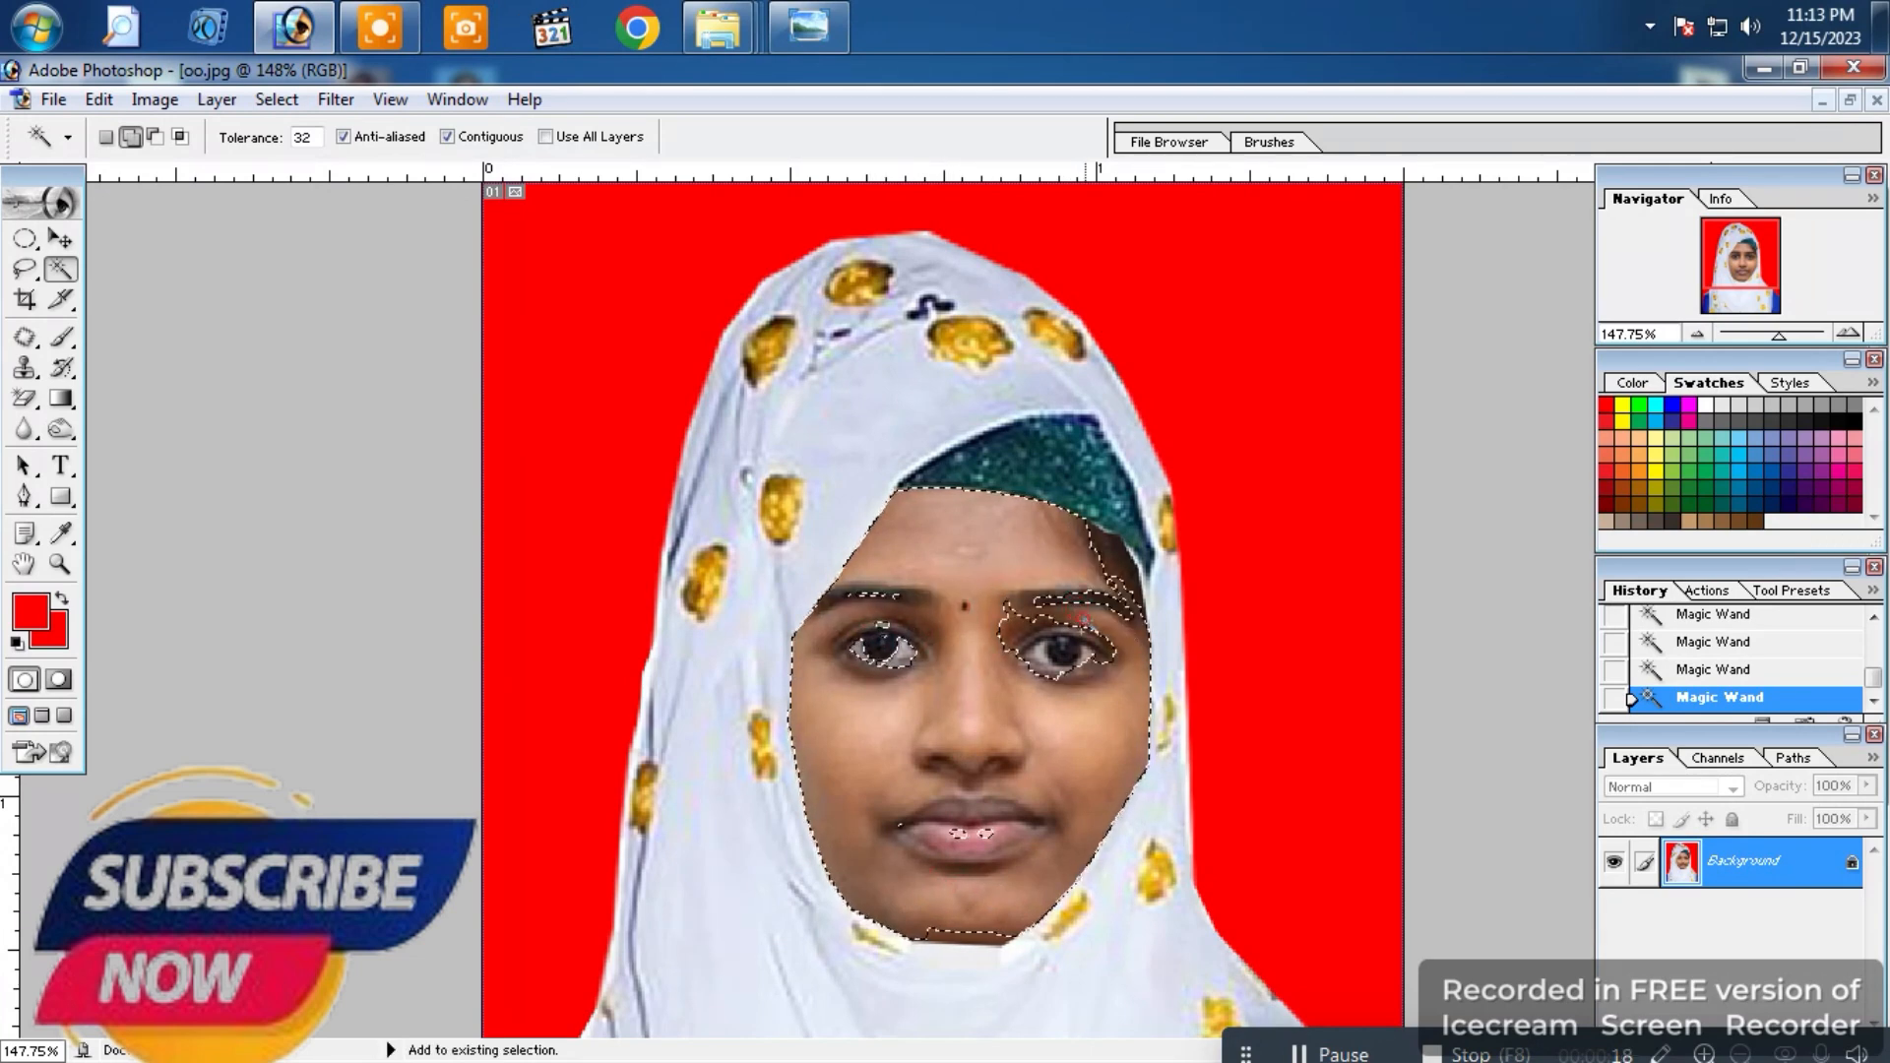
pyautogui.keyDown('shift'); pyautogui.click(1048, 632); pyautogui.keyUp('shift')
pyautogui.keyDown('shift'); pyautogui.click(973, 830); pyautogui.keyUp('shift')
pyautogui.keyDown('shift'); pyautogui.click(967, 928); pyautogui.keyUp('shift')
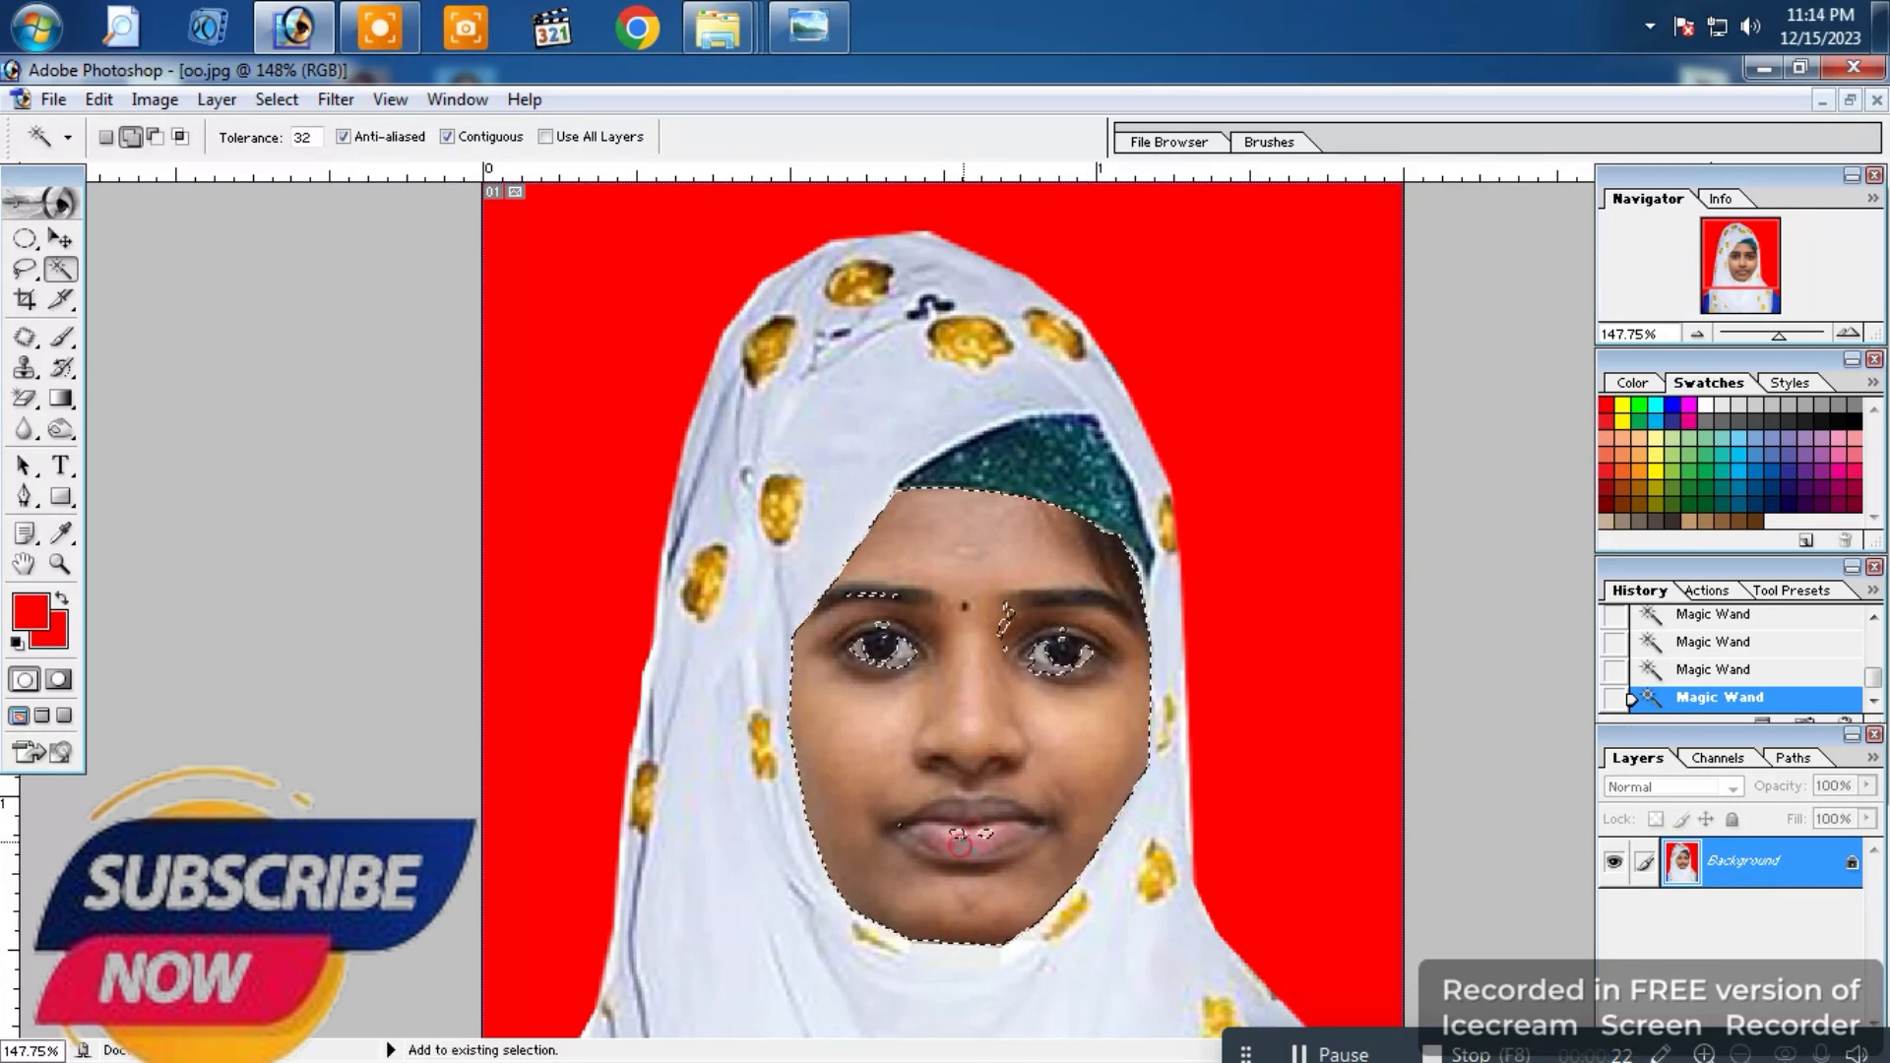
# Step: Brighten the selected face with Curves, mapping RGB input 108 to output 128, and deselect
pyautogui.hotkey('ctrl', 'm')
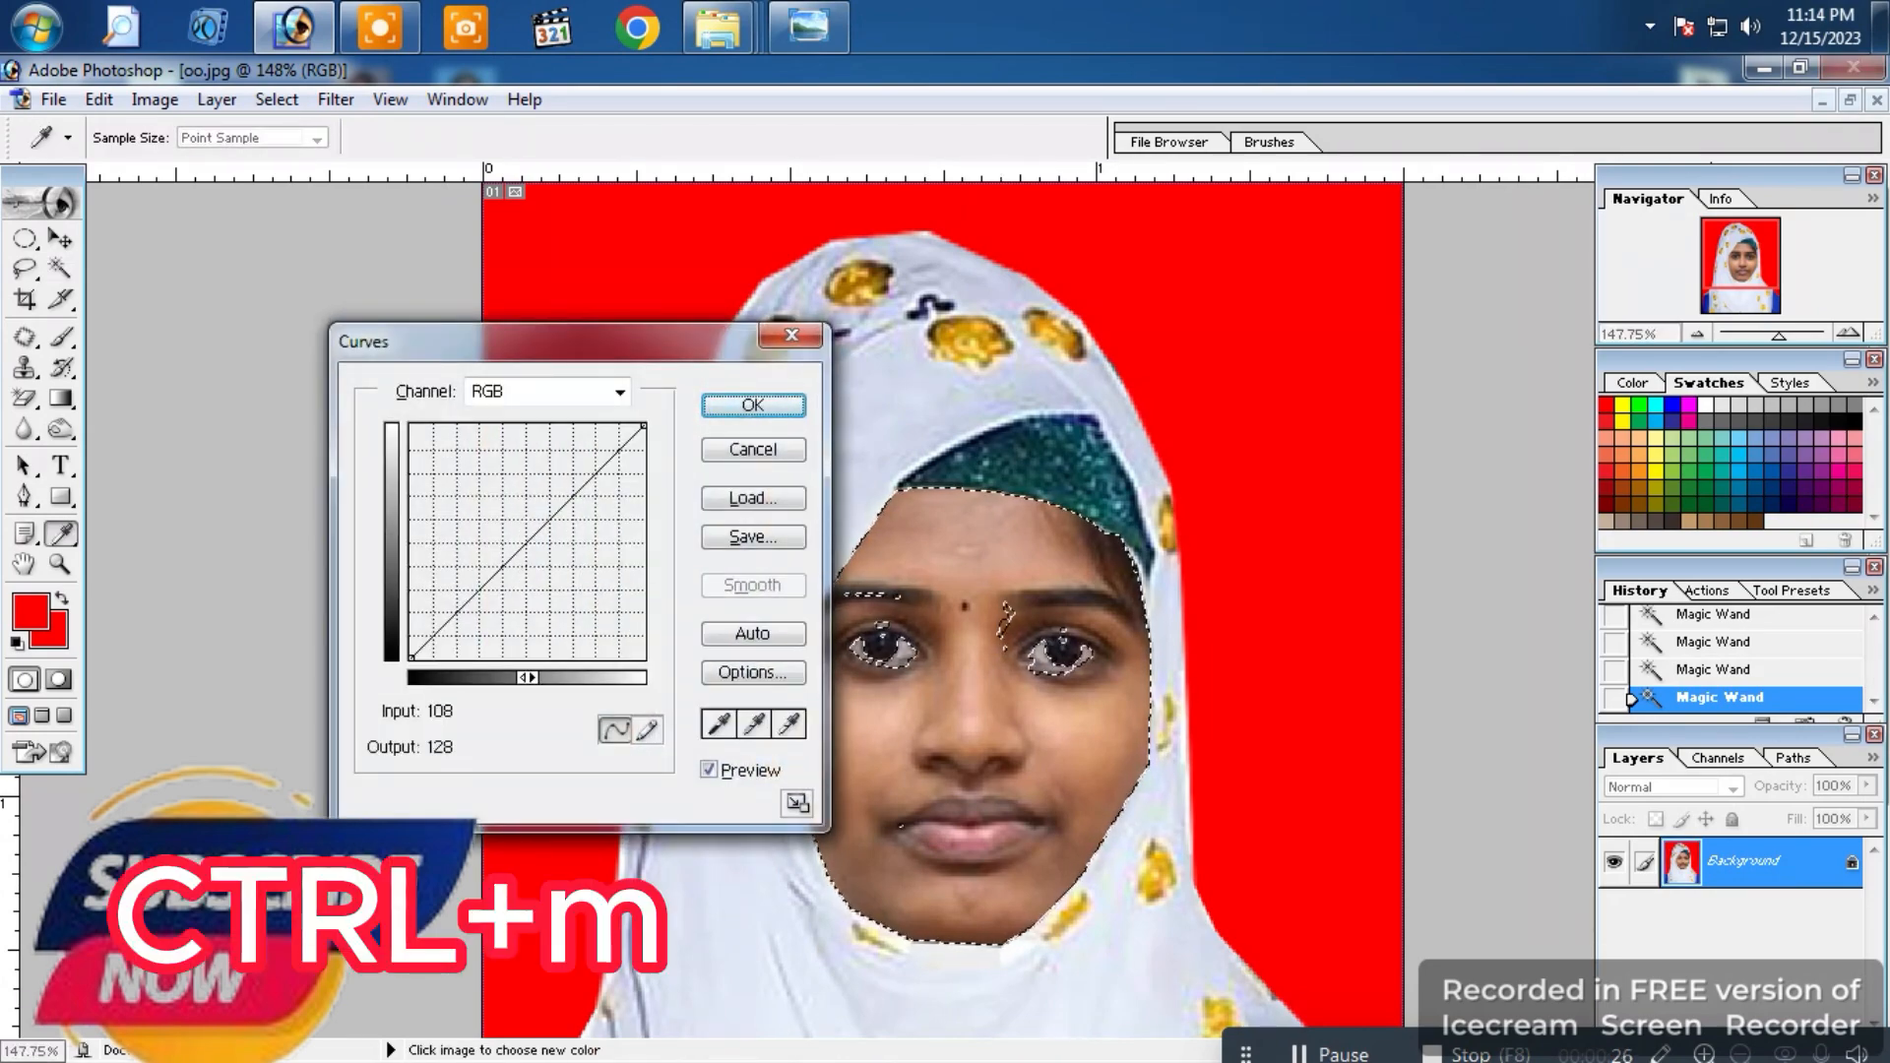
pyautogui.click(508, 540)
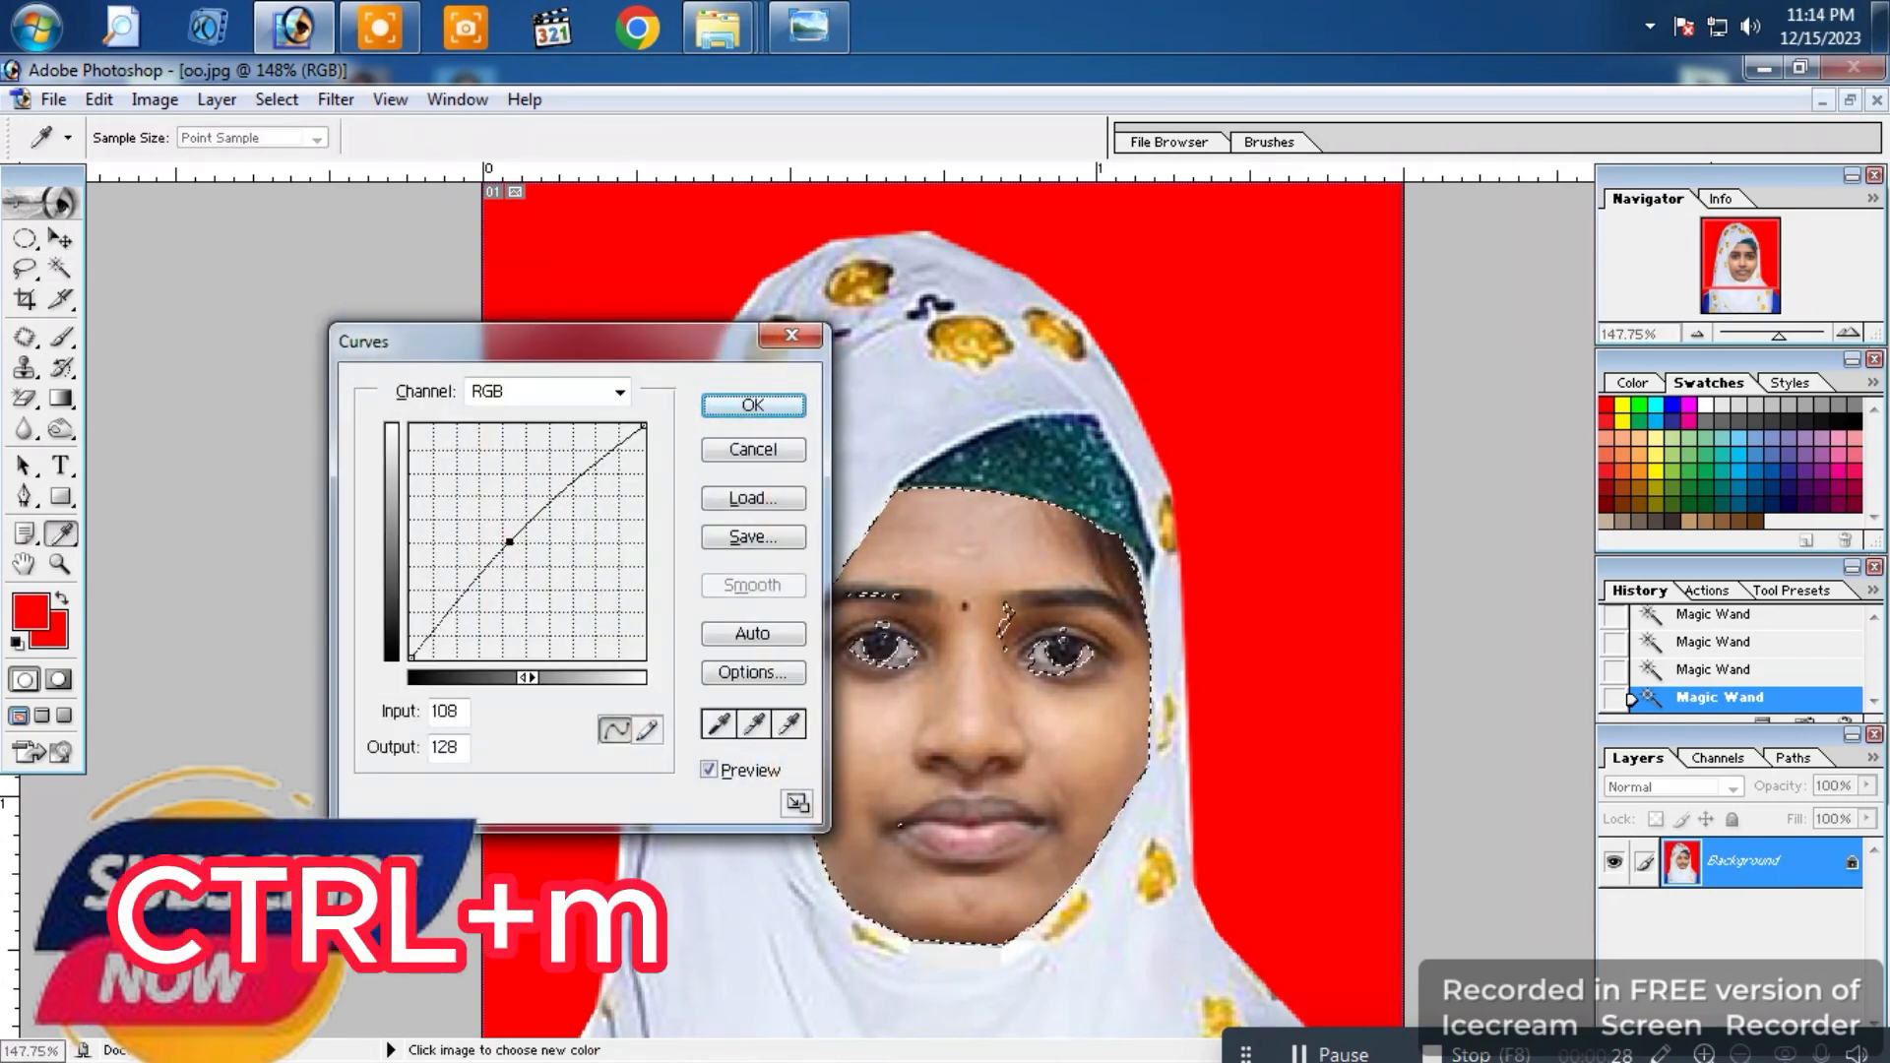
pyautogui.press('Return')
pyautogui.hotkey('ctrl', 'd')
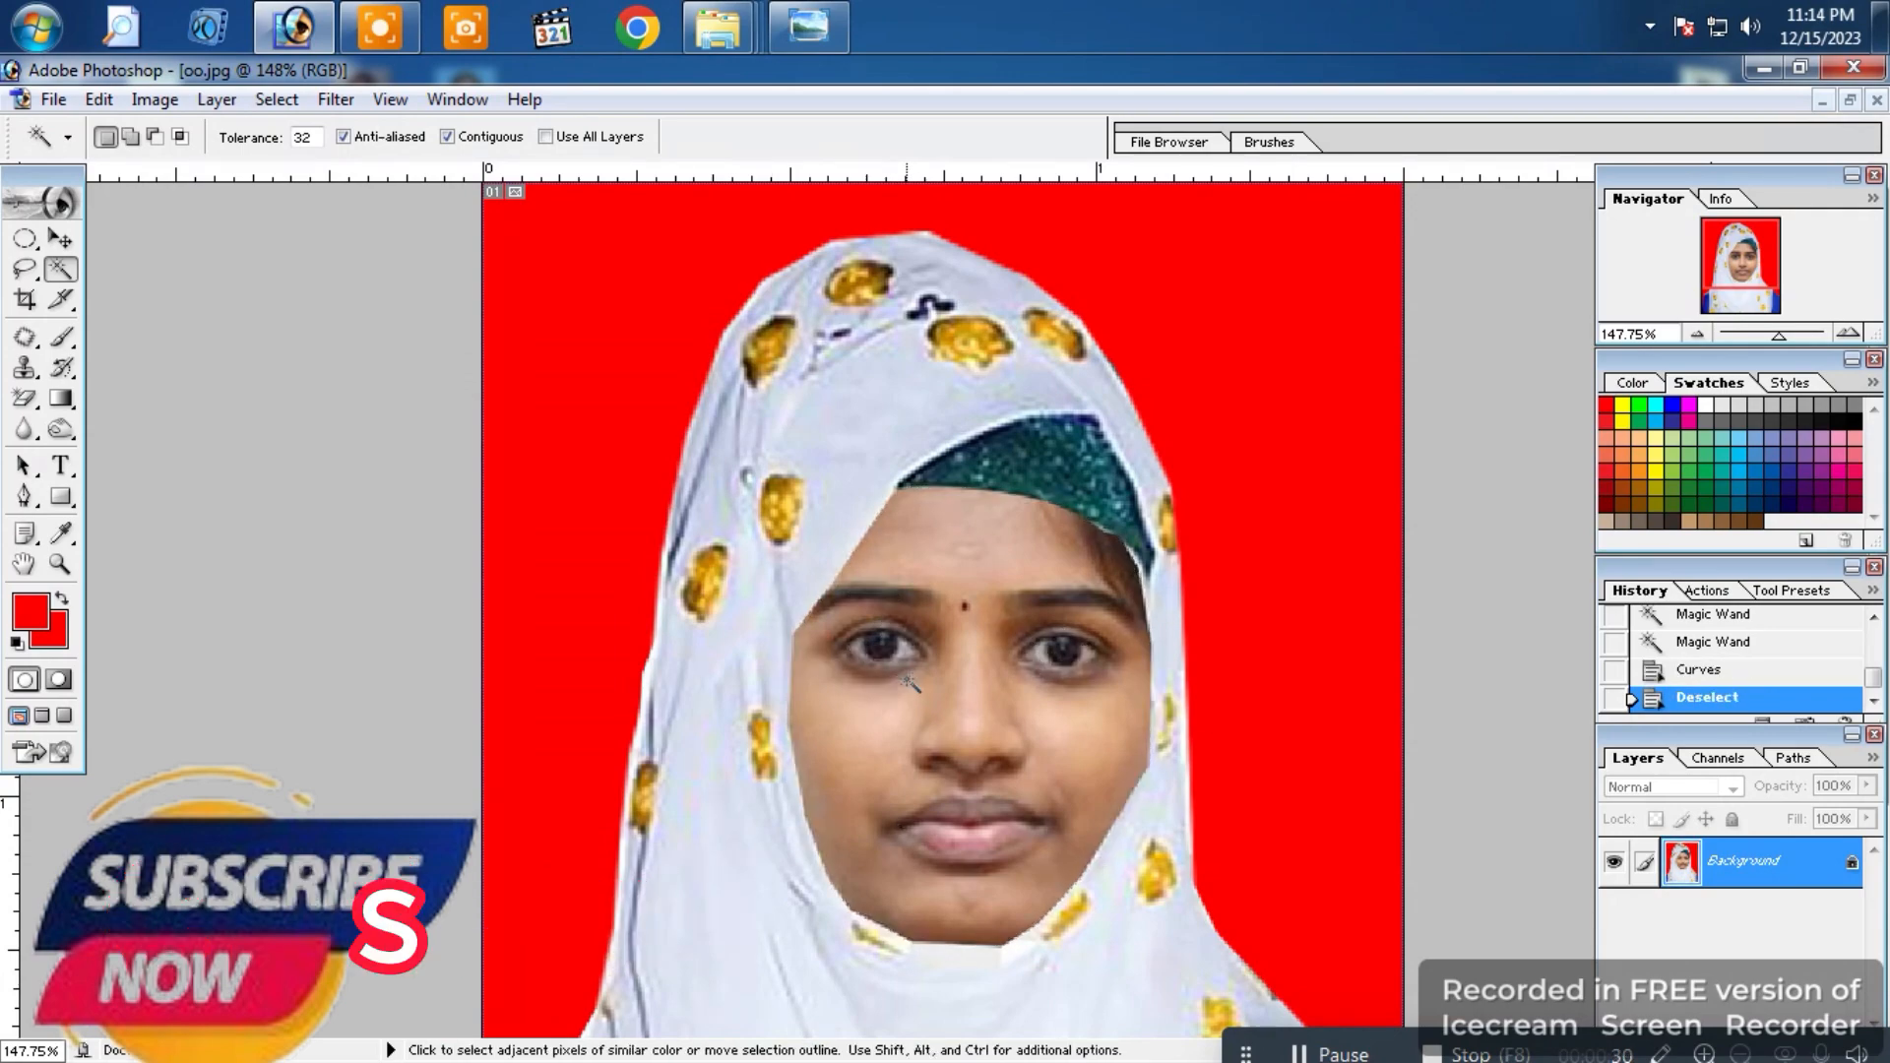
# Step: Clone clear cheek skin over the shadow beneath the left-hand eye with a size 20 Clone Stamp, and undo the last two strokes
pyautogui.scroll(7, 915, 678)
pyautogui.moveTo(1024, 836); pyautogui.dragTo(866, 342)
pyautogui.moveTo(821, 669); pyautogui.dragTo(771, 540)
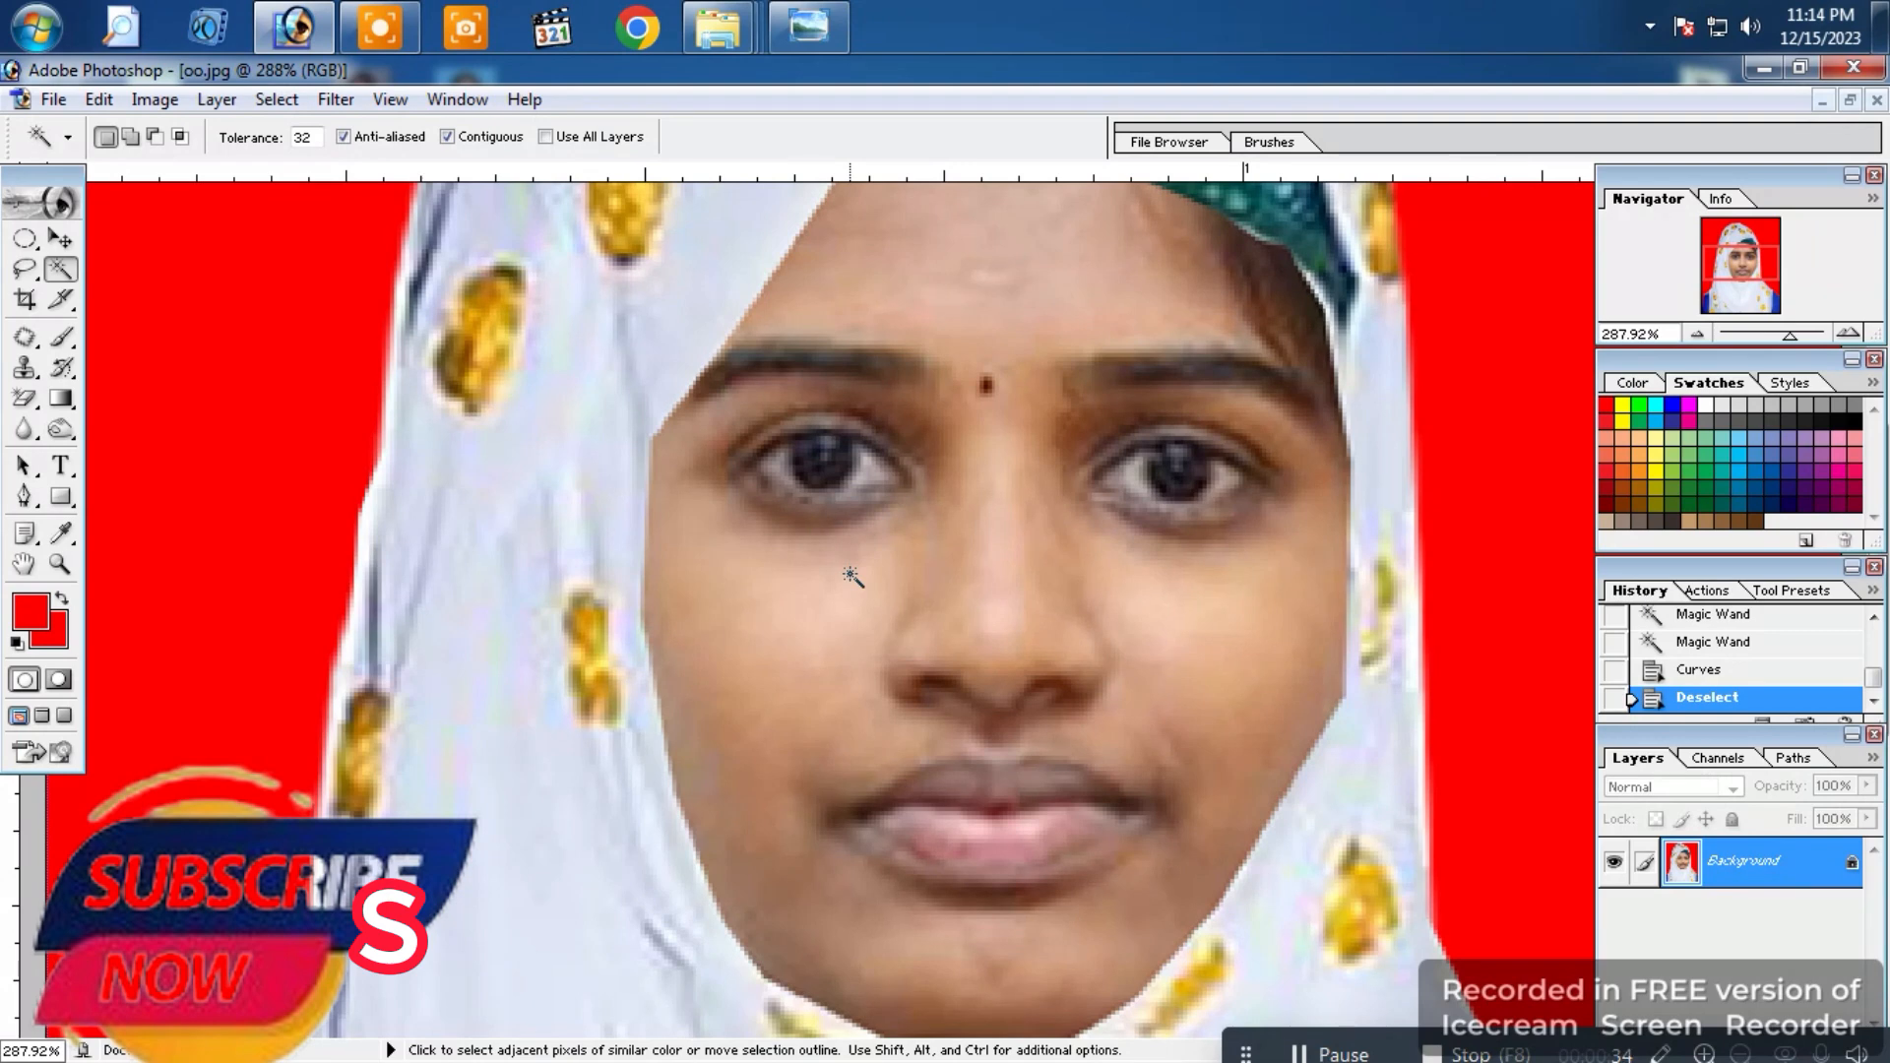
pyautogui.press('s')
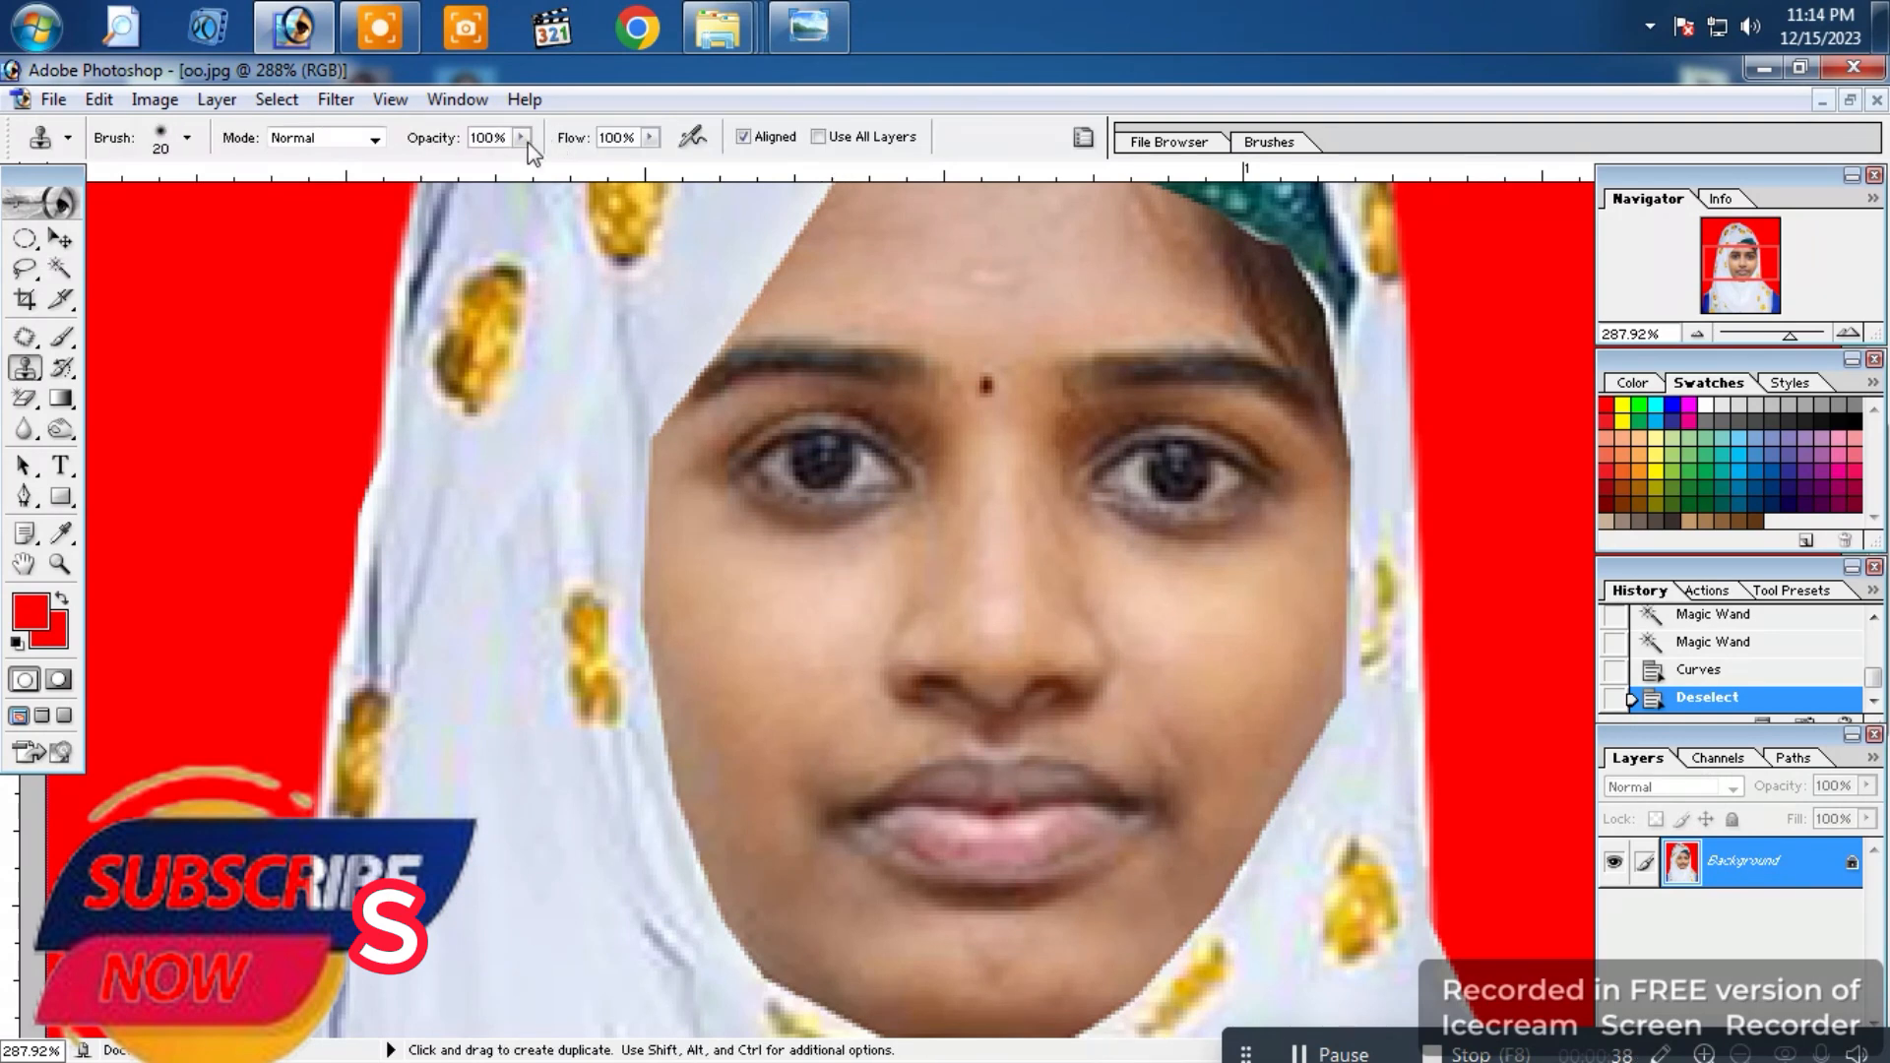
pyautogui.click(795, 599)
pyautogui.click(815, 580)
pyautogui.click(834, 569)
pyautogui.click(846, 538)
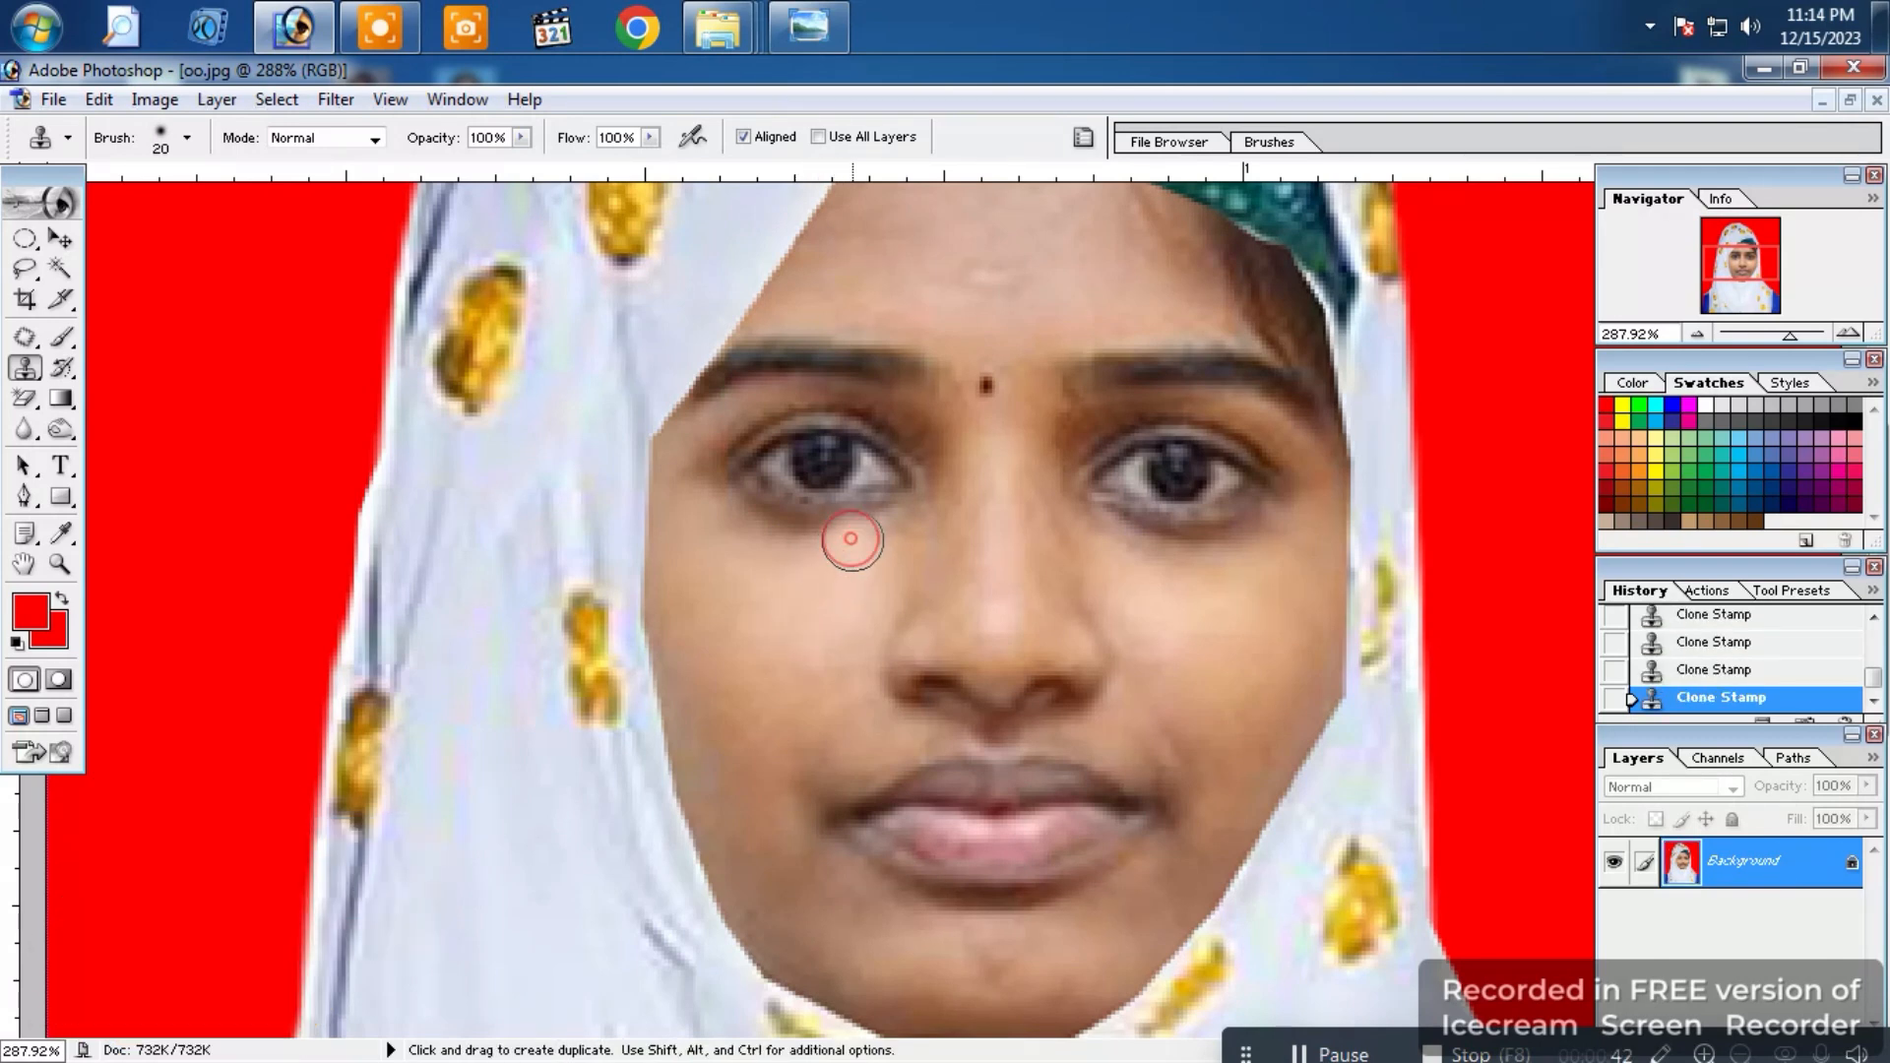
pyautogui.hotkey('ctrl', 'z')
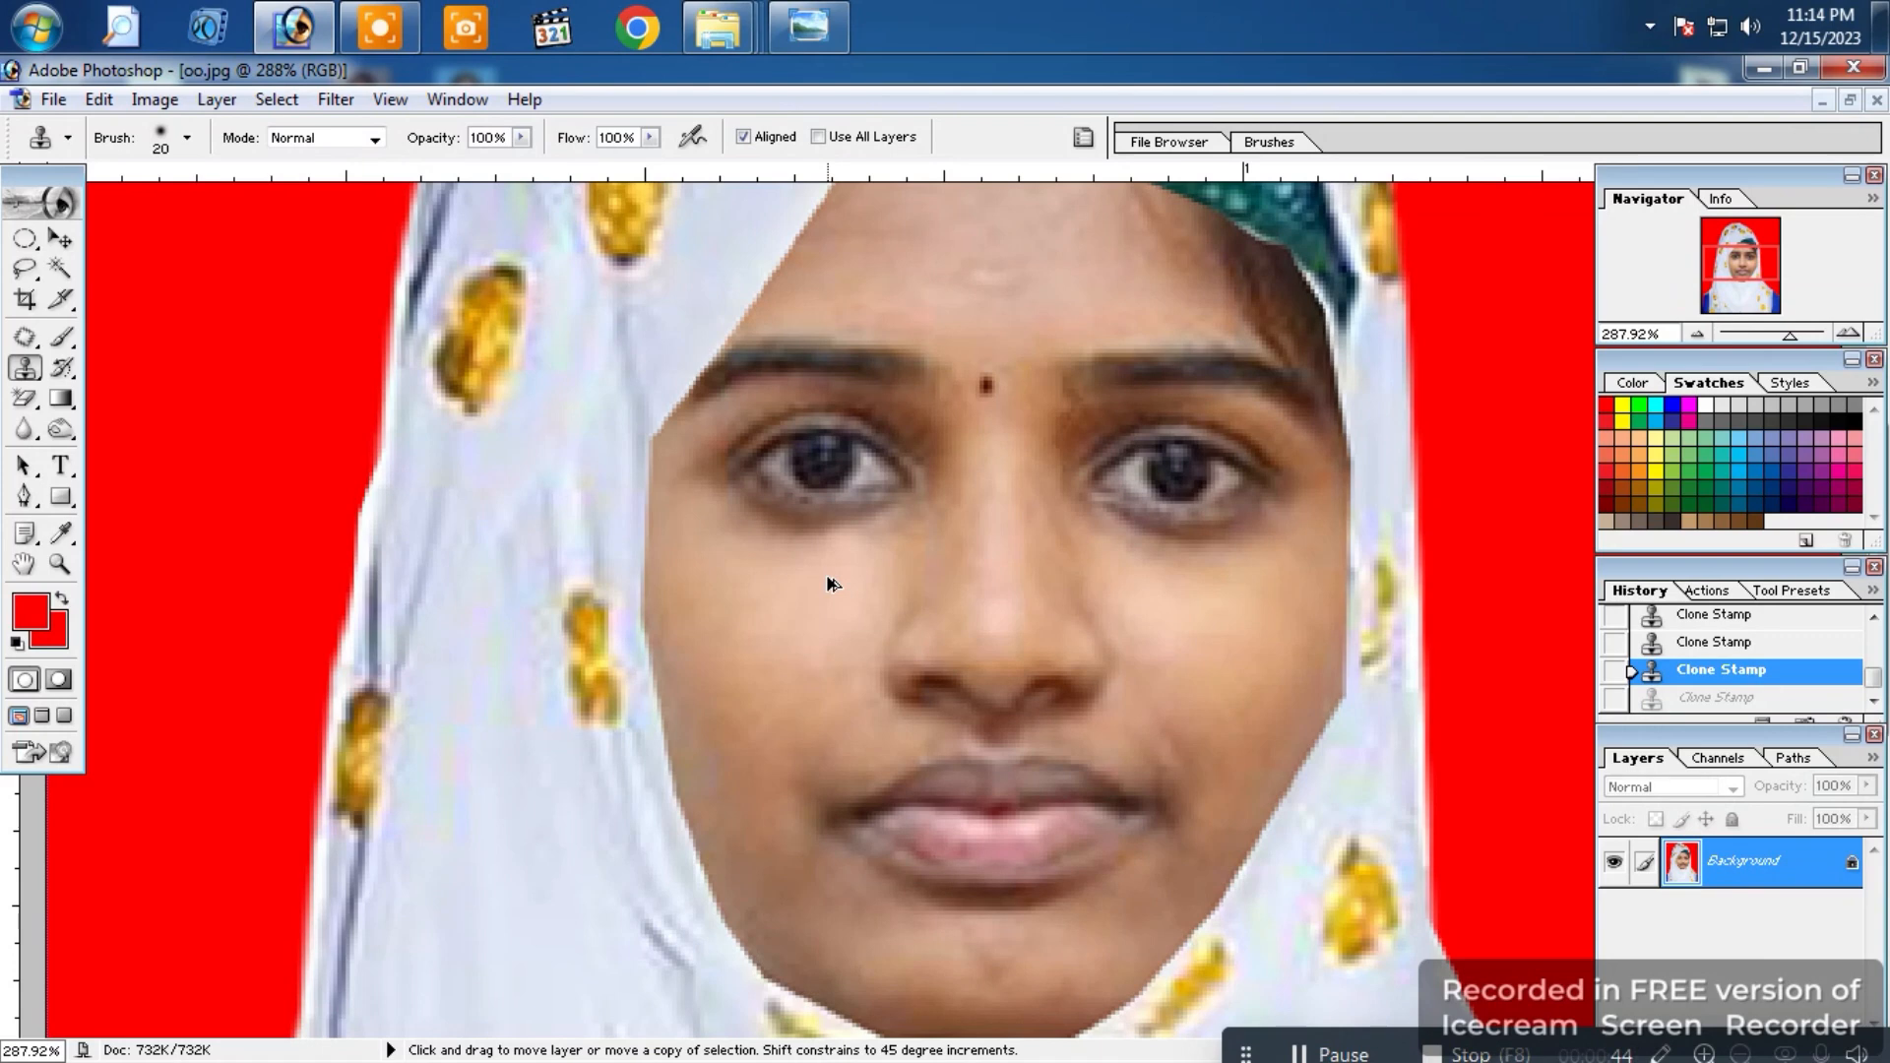
pyautogui.hotkey('ctrl', 'alt', 'z')
# Step: Set the Clone Stamp's flow to 50% and its opacity to 51%
pyautogui.click(650, 138)
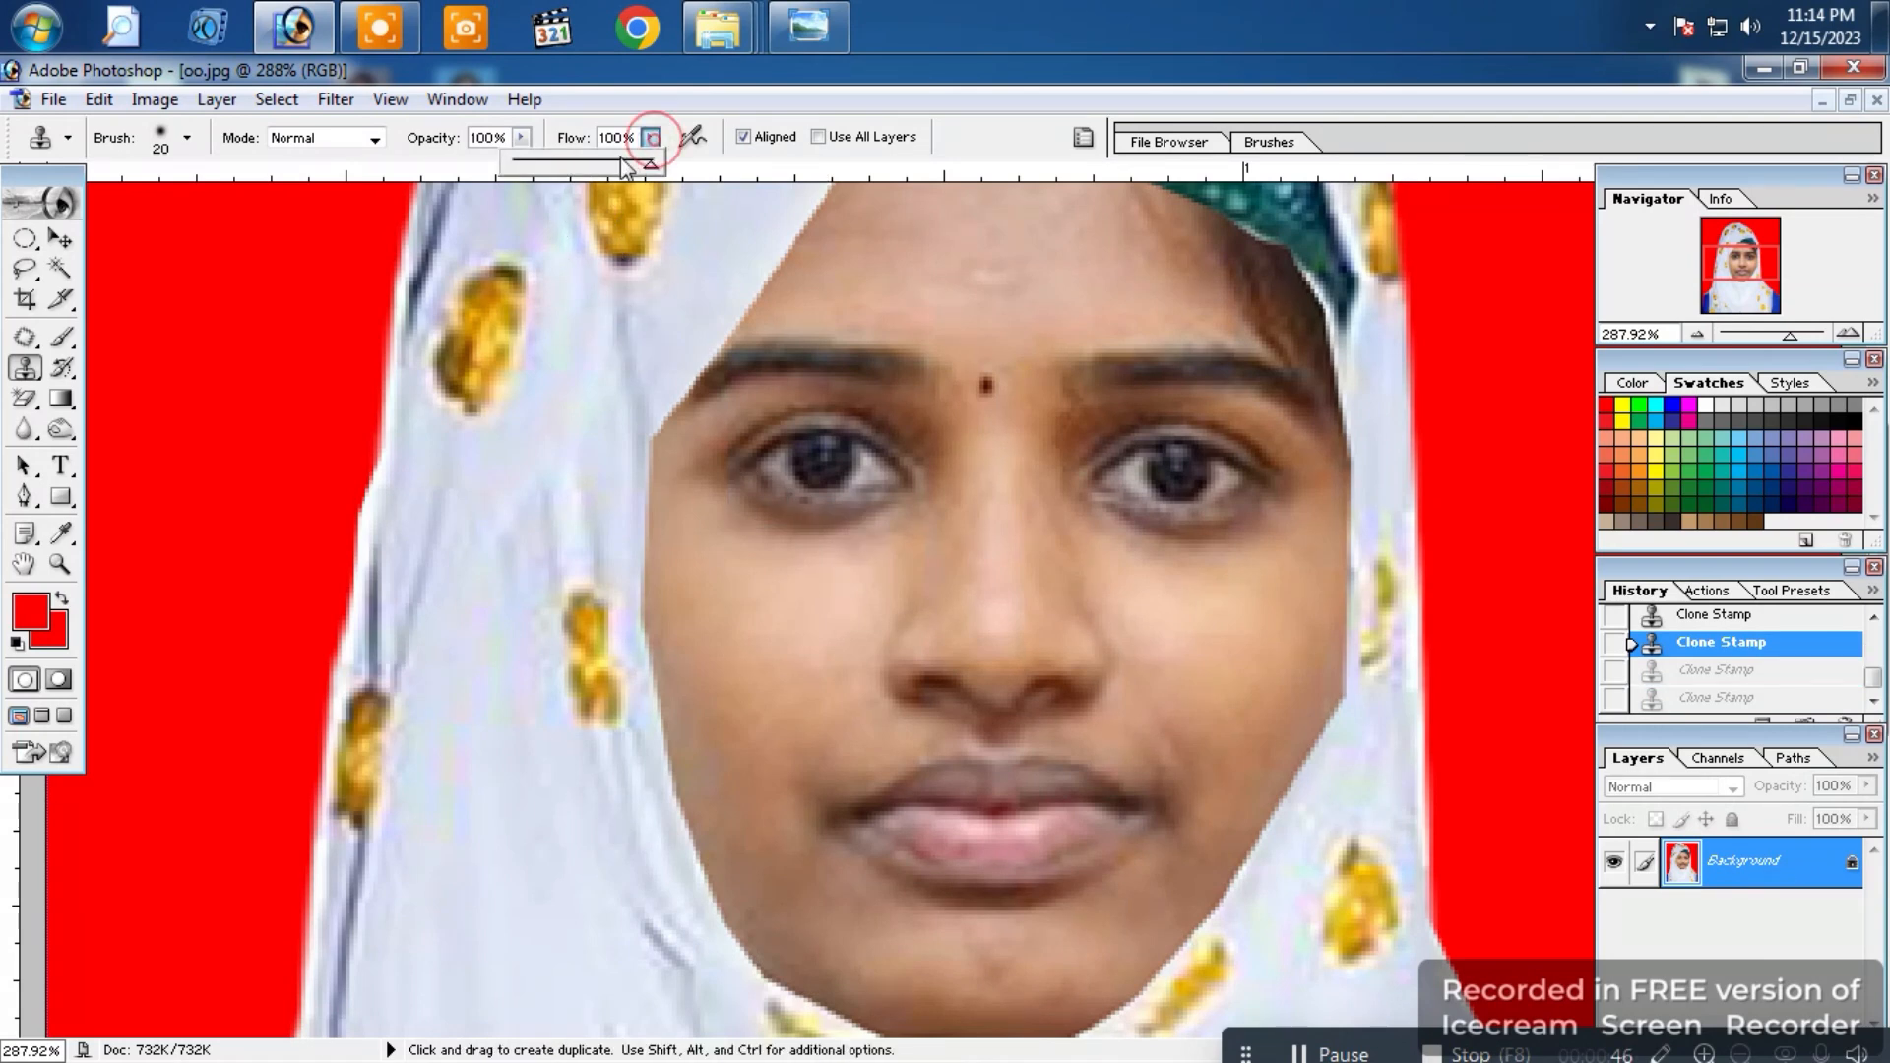
pyautogui.moveTo(585, 168); pyautogui.dragTo(582, 165)
pyautogui.click(520, 138)
pyautogui.moveTo(456, 164); pyautogui.dragTo(457, 169)
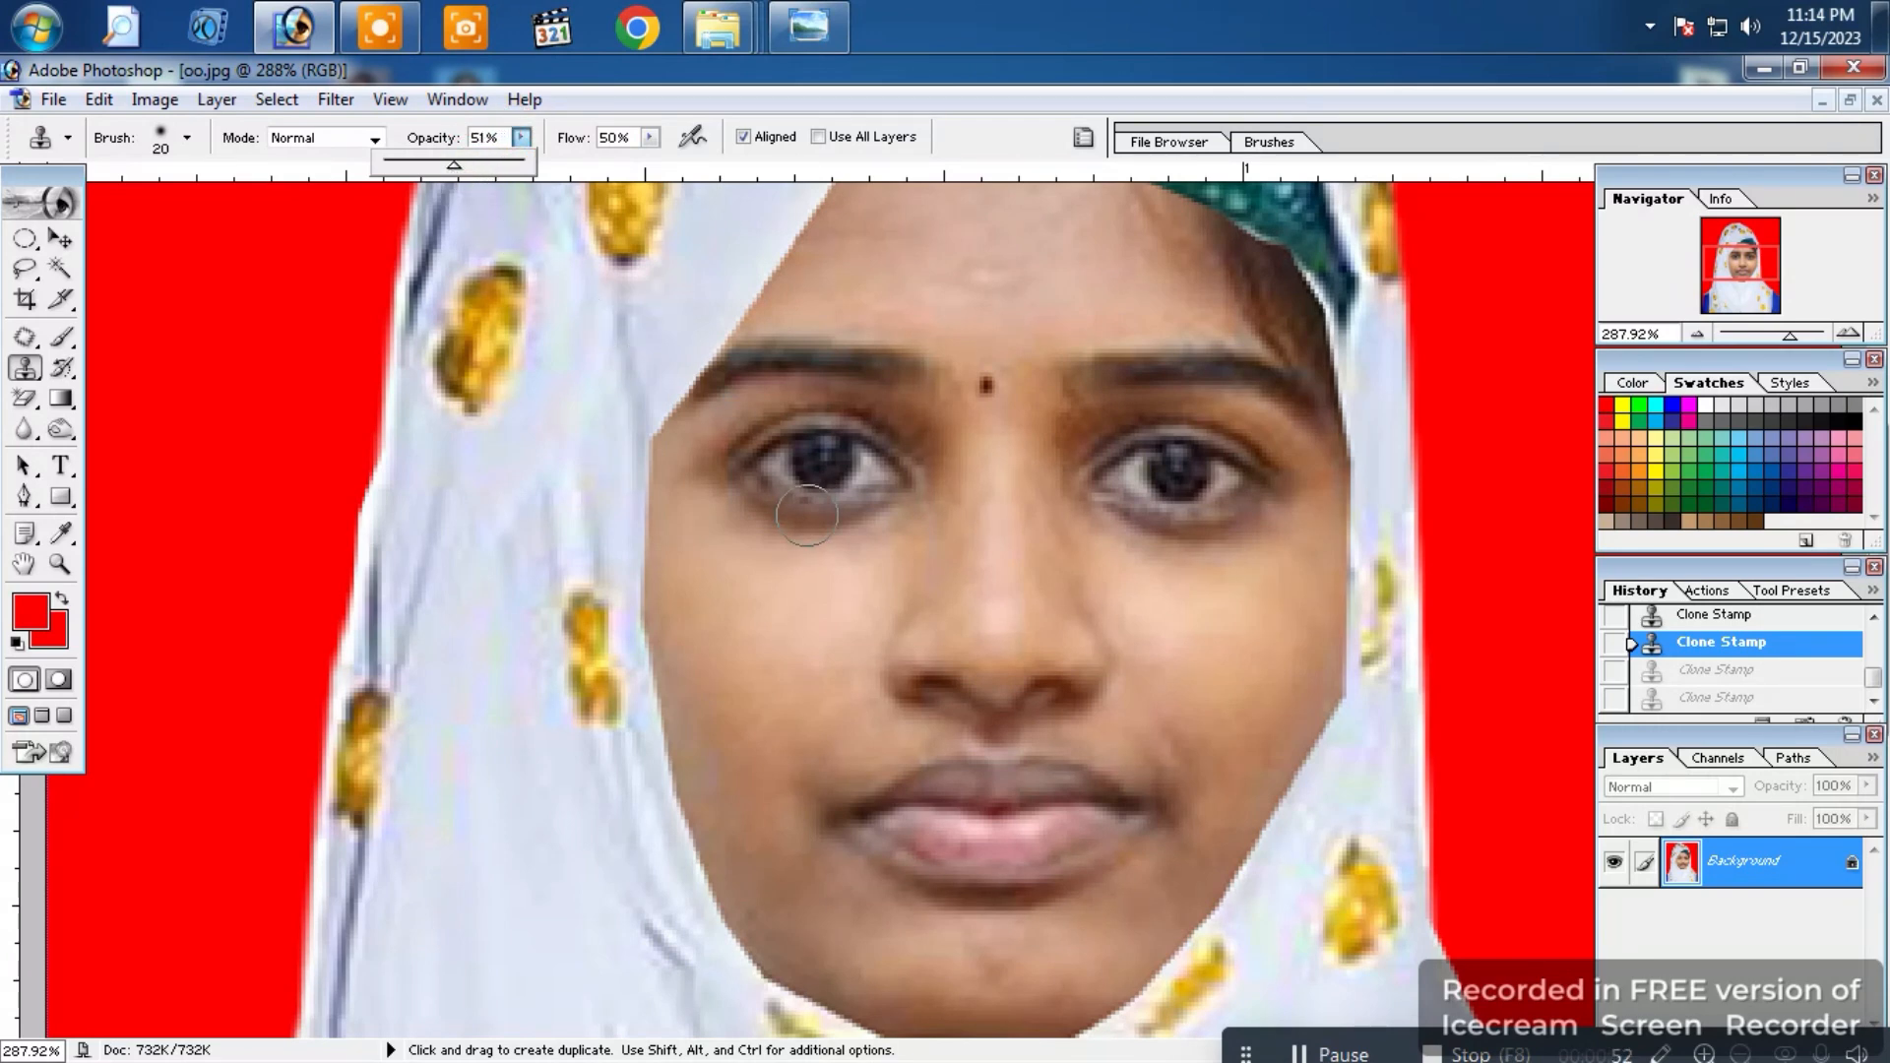
# Step: Blend clear cheek skin into the shadow beneath the left-hand eye, out to its outer corner, with the Clone Stamp
pyautogui.keyDown('alt'); pyautogui.click(823, 604); pyautogui.keyUp('alt')
pyautogui.click(833, 569)
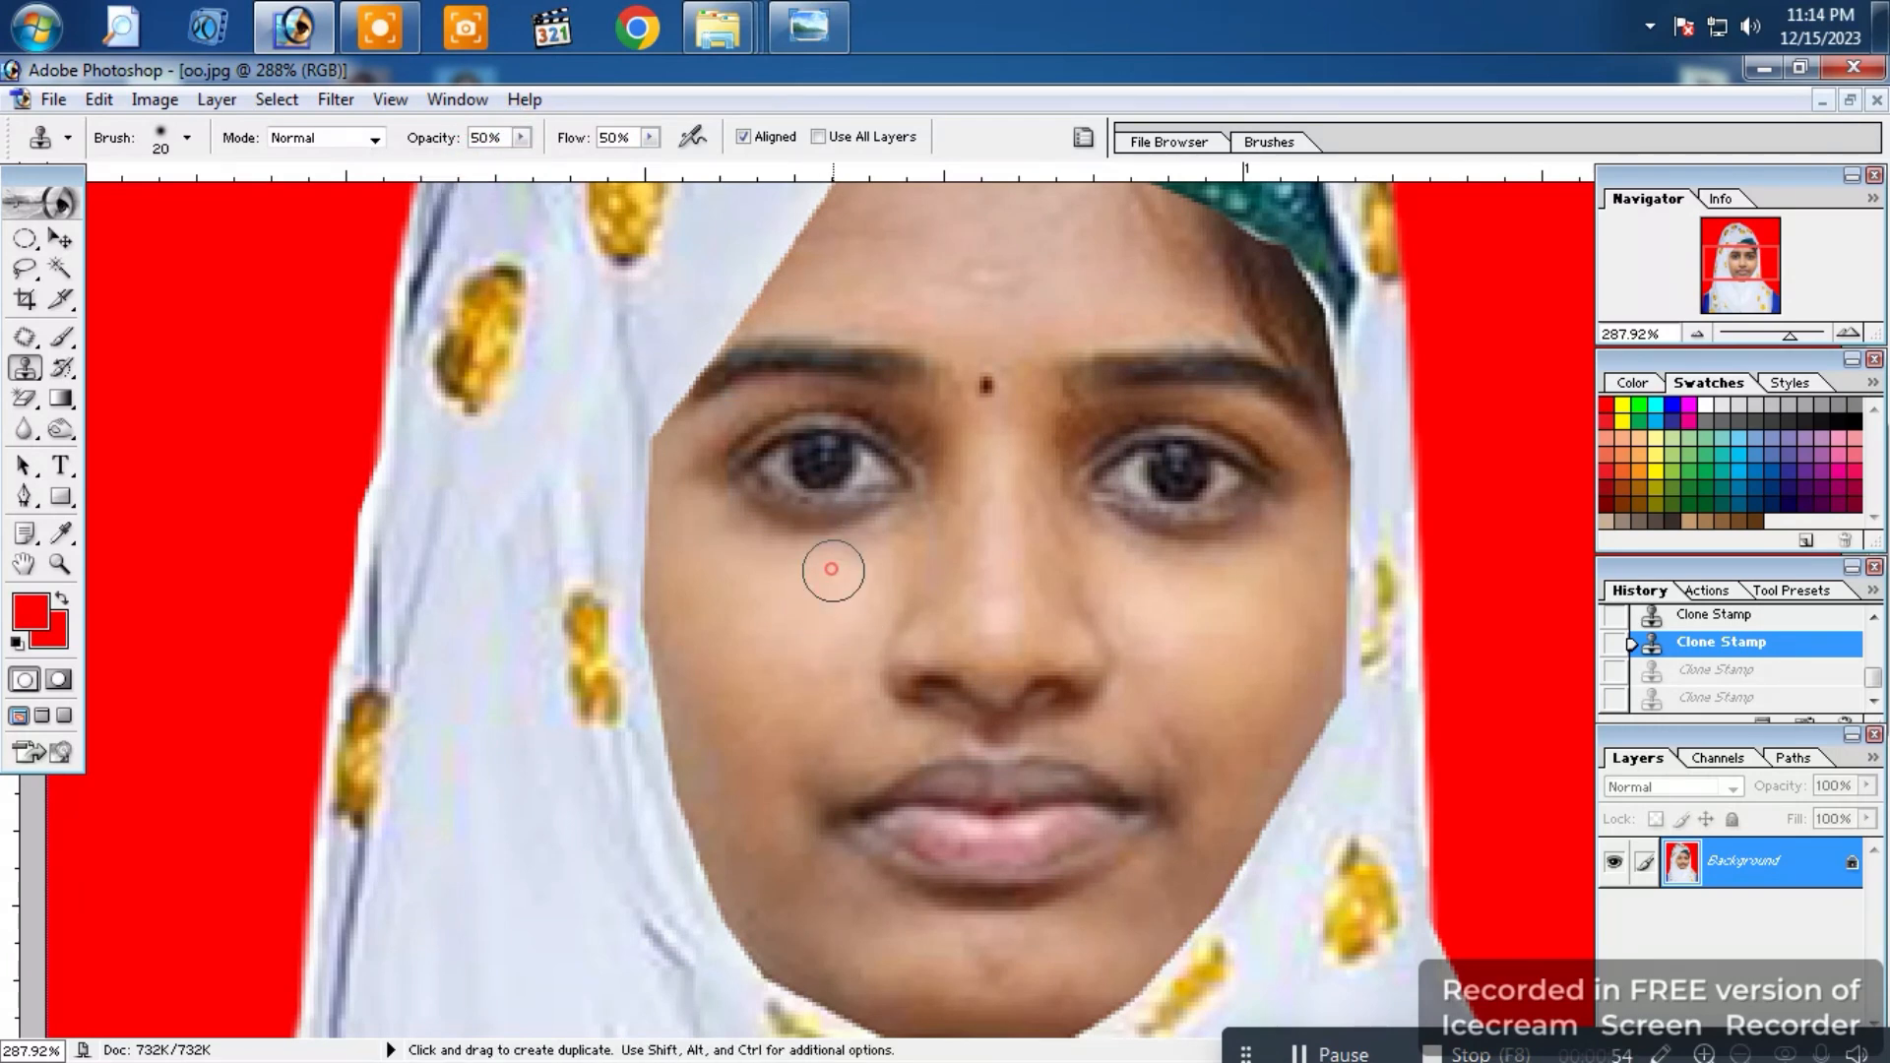
pyautogui.click(852, 548)
pyautogui.keyDown('alt'); pyautogui.click(872, 540); pyautogui.keyUp('alt')
pyautogui.click(907, 531)
pyautogui.keyDown('alt'); pyautogui.click(856, 540); pyautogui.keyUp('alt')
pyautogui.click(839, 530)
pyautogui.keyDown('alt'); pyautogui.click(824, 560); pyautogui.keyUp('alt')
pyautogui.click(799, 539)
pyautogui.click(759, 515)
pyautogui.keyDown('alt'); pyautogui.click(766, 544); pyautogui.keyUp('alt')
pyautogui.click(717, 523)
pyautogui.keyDown('alt'); pyautogui.click(727, 547); pyautogui.keyUp('alt')
# Step: Even out the outer left-hand cheek and the skin between cheek and mouth corner with cloned skin
pyautogui.click(679, 591)
pyautogui.click(733, 629)
pyautogui.keyDown('alt'); pyautogui.click(771, 666); pyautogui.keyUp('alt')
pyautogui.click(785, 751)
pyautogui.keyDown('alt'); pyautogui.click(829, 709); pyautogui.keyUp('alt')
pyautogui.click(859, 711)
# Step: Clone clear skin over the lower right-hand cheek and beside the mouth's right-hand corner
pyautogui.keyDown('alt'); pyautogui.click(1213, 663); pyautogui.keyUp('alt')
pyautogui.click(1191, 697)
pyautogui.click(1171, 759)
pyautogui.keyDown('alt'); pyautogui.click(1214, 736); pyautogui.keyUp('alt')
pyautogui.click(1219, 757)
pyautogui.keyDown('alt'); pyautogui.click(1262, 743); pyautogui.keyUp('alt')
# Step: Retouch the outer right-hand cheek and the area beneath the right-hand eye with the Clone Stamp
pyautogui.keyDown('alt'); pyautogui.click(1291, 618); pyautogui.keyUp('alt')
pyautogui.click(1300, 571)
pyautogui.keyDown('alt'); pyautogui.click(1236, 563); pyautogui.keyUp('alt')
pyautogui.click(1199, 558)
pyautogui.keyDown('alt'); pyautogui.click(1172, 568); pyautogui.keyUp('alt')
pyautogui.click(1145, 547)
# Step: Clone smooth skin along the right-hand side of the nose bridge and across the middle of the forehead
pyautogui.keyDown('alt'); pyautogui.click(1039, 538); pyautogui.keyUp('alt')
pyautogui.click(1047, 505)
pyautogui.click(1069, 438)
pyautogui.keyDown('alt'); pyautogui.click(1071, 420); pyautogui.keyUp('alt')
pyautogui.click(960, 274)
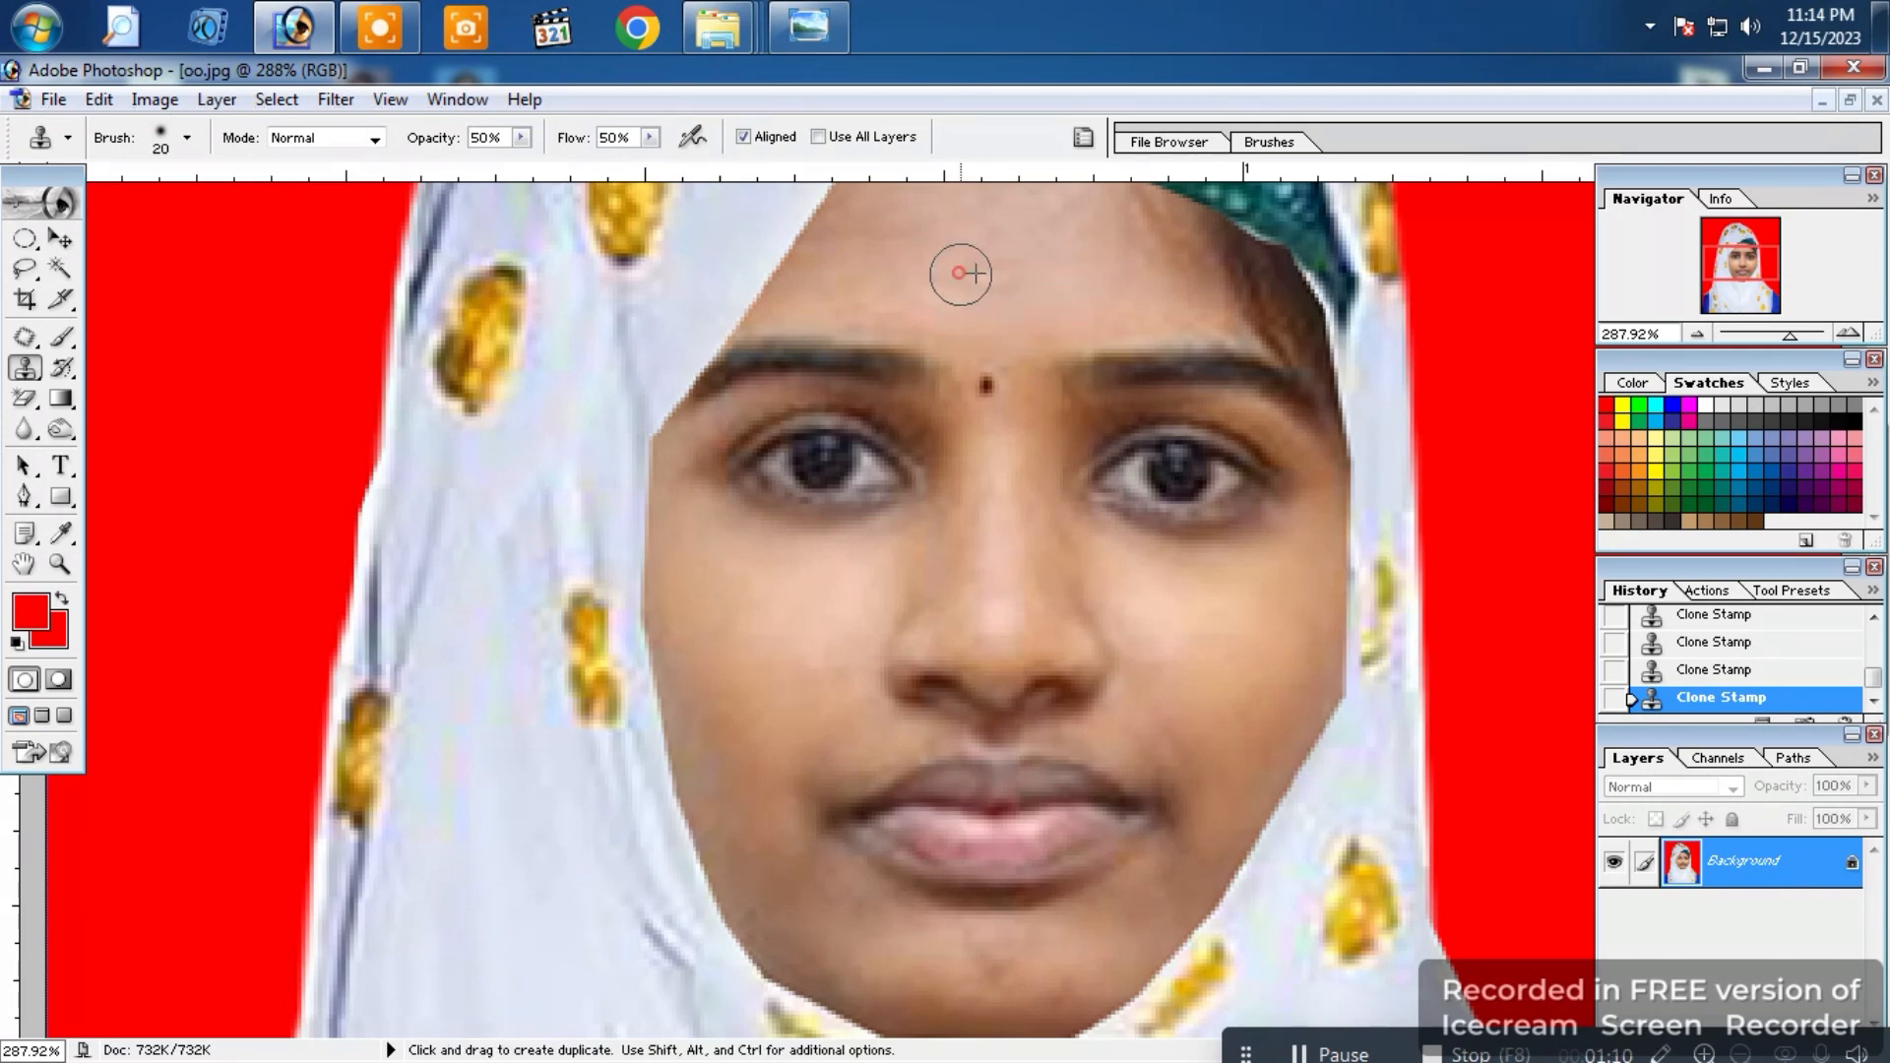
pyautogui.moveTo(1024, 264); pyautogui.dragTo(858, 297)
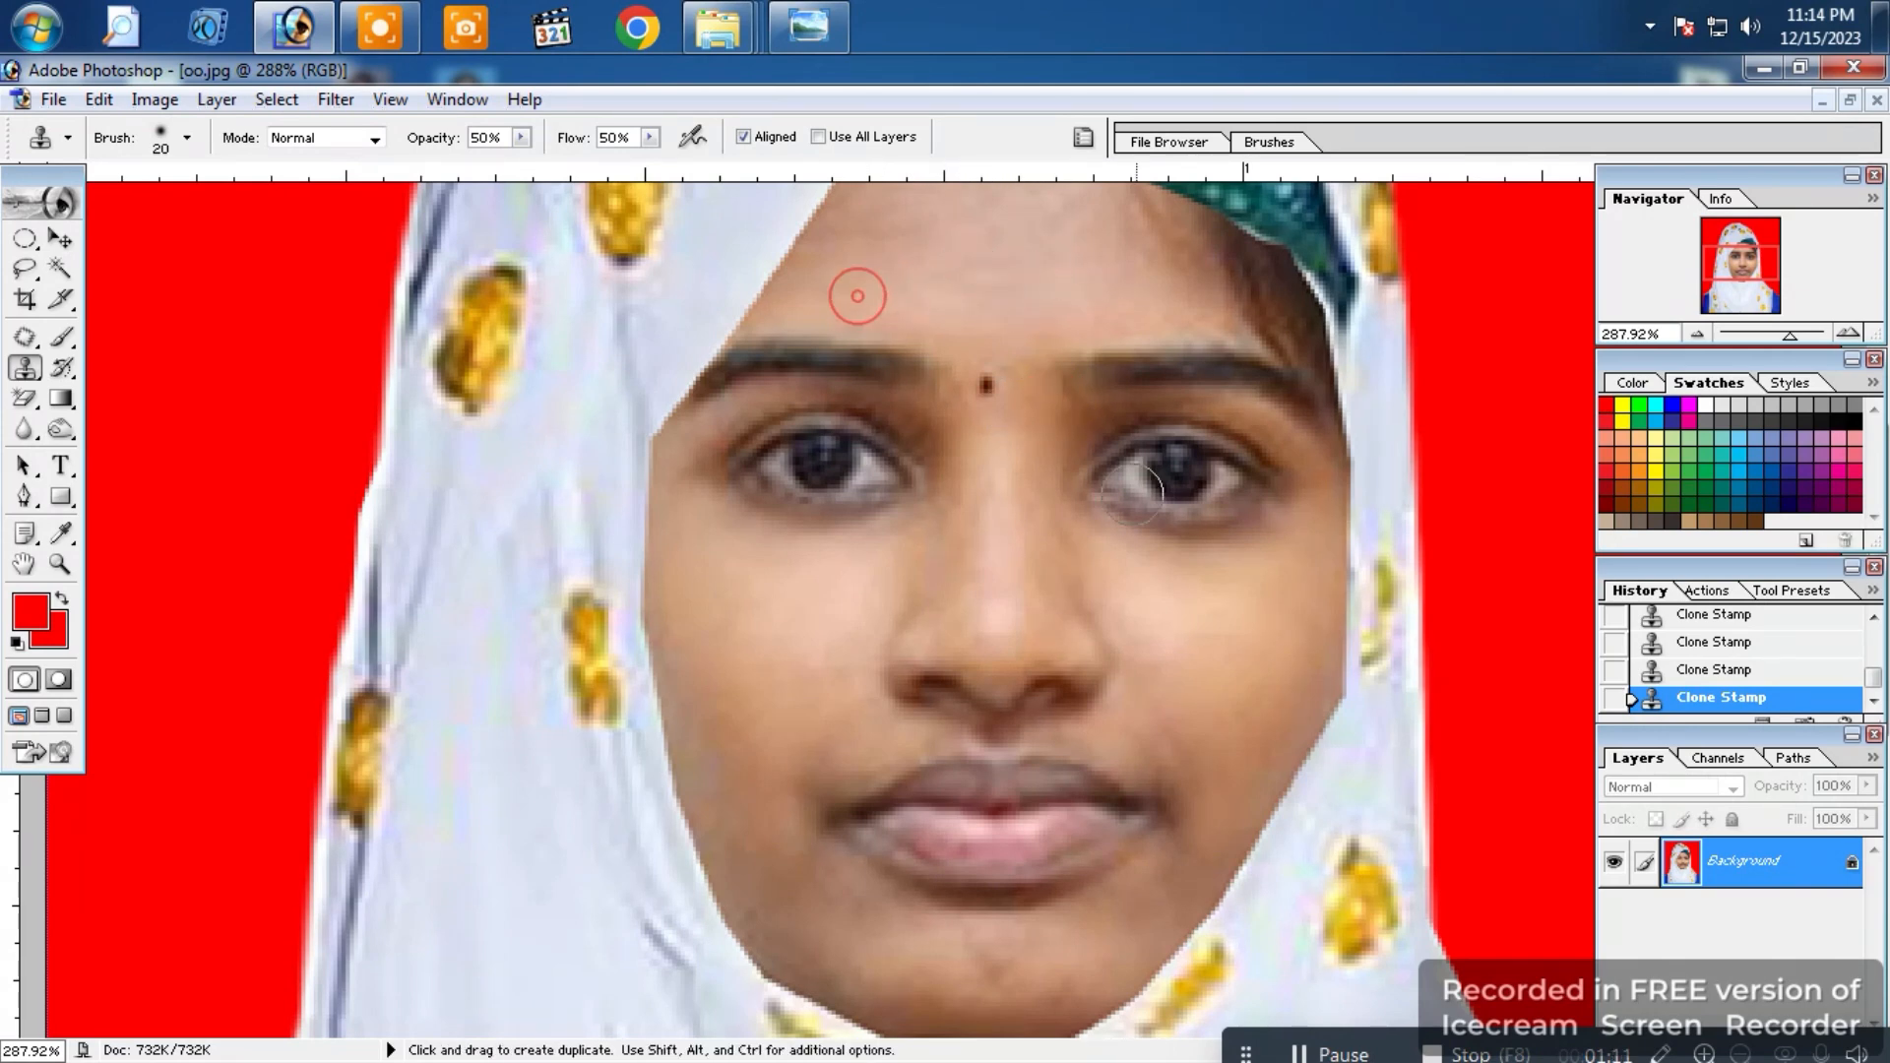
# Step: Smooth the nose bridge and nose tip with cloned skin, and touch up the right-hand side of the mouth
pyautogui.click(1033, 451)
pyautogui.keyDown('alt'); pyautogui.click(1069, 458); pyautogui.keyUp('alt')
pyautogui.moveTo(1047, 473)
pyautogui.mouseDown()
pyautogui.moveTo(1057, 491)
pyautogui.moveTo(993, 497)
pyautogui.mouseUp()
pyautogui.keyDown('alt'); pyautogui.click(1013, 522); pyautogui.keyUp('alt')
pyautogui.keyDown('alt'); pyautogui.click(994, 542); pyautogui.keyUp('alt')
pyautogui.click(992, 599)
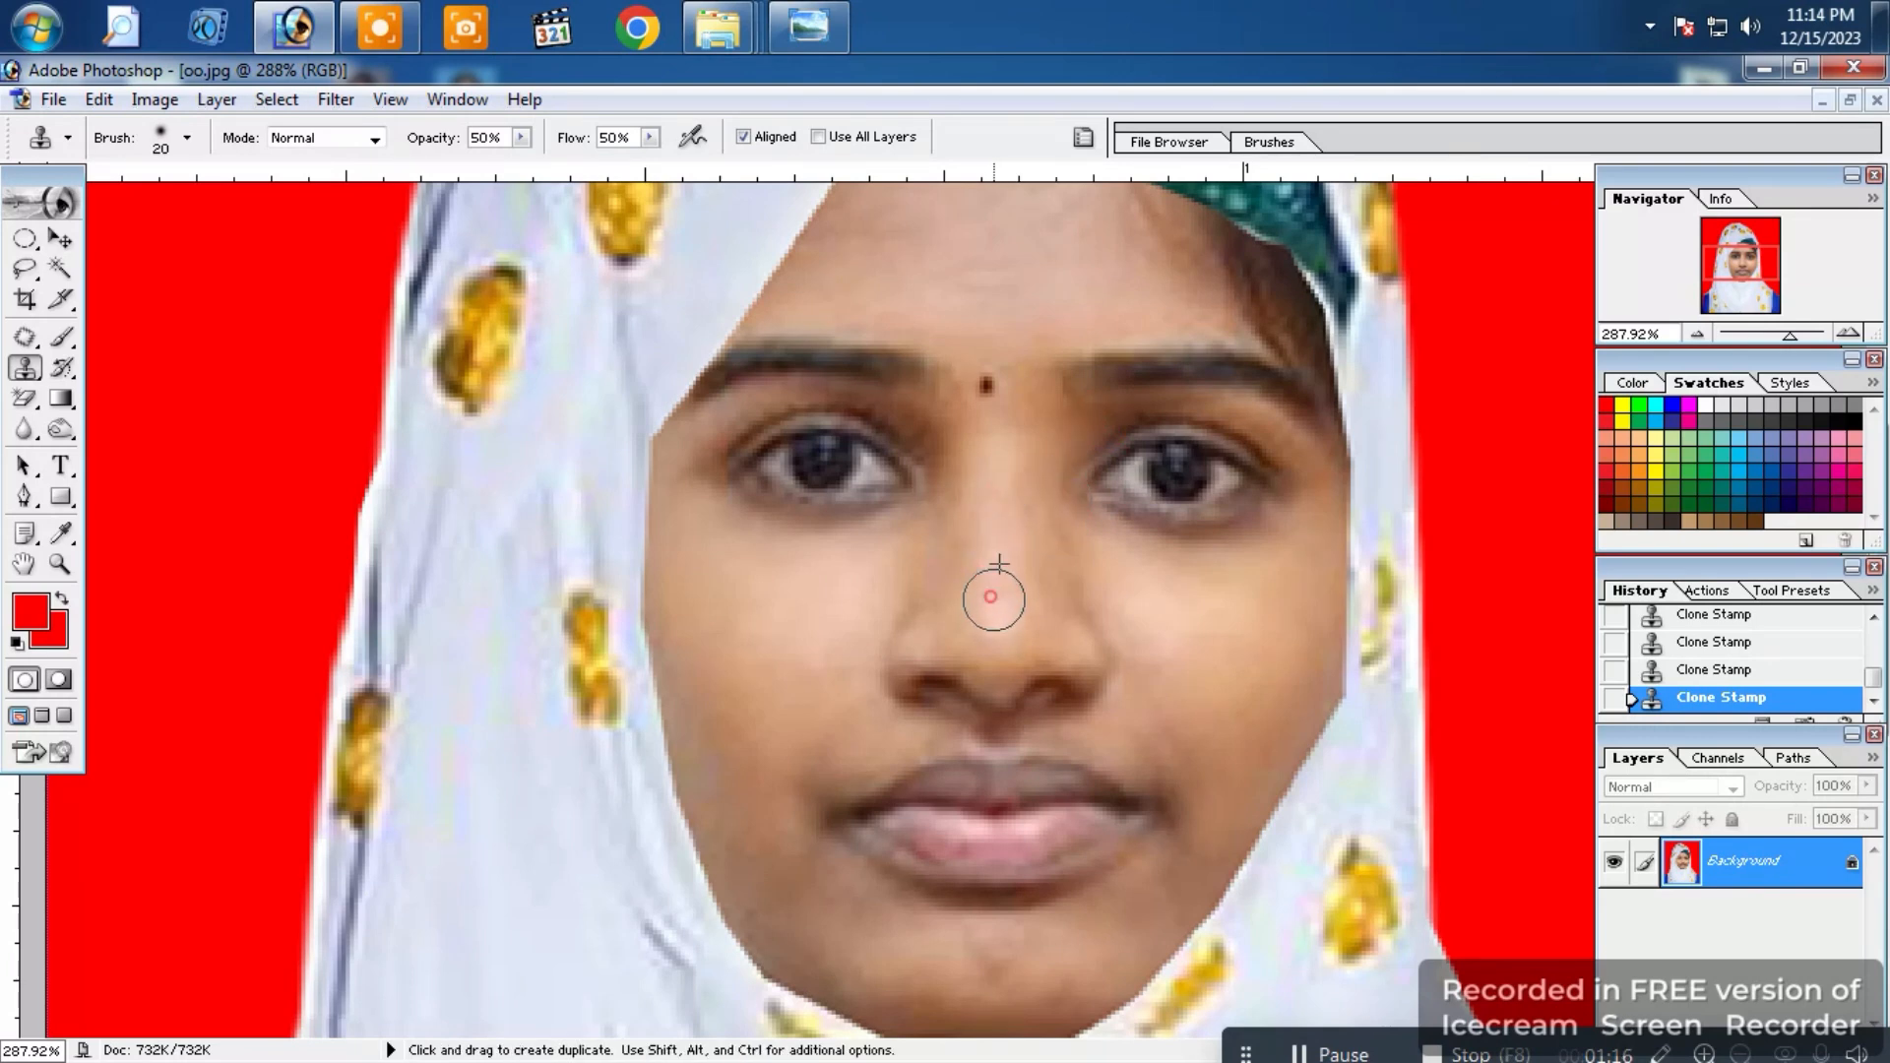
pyautogui.click(1165, 690)
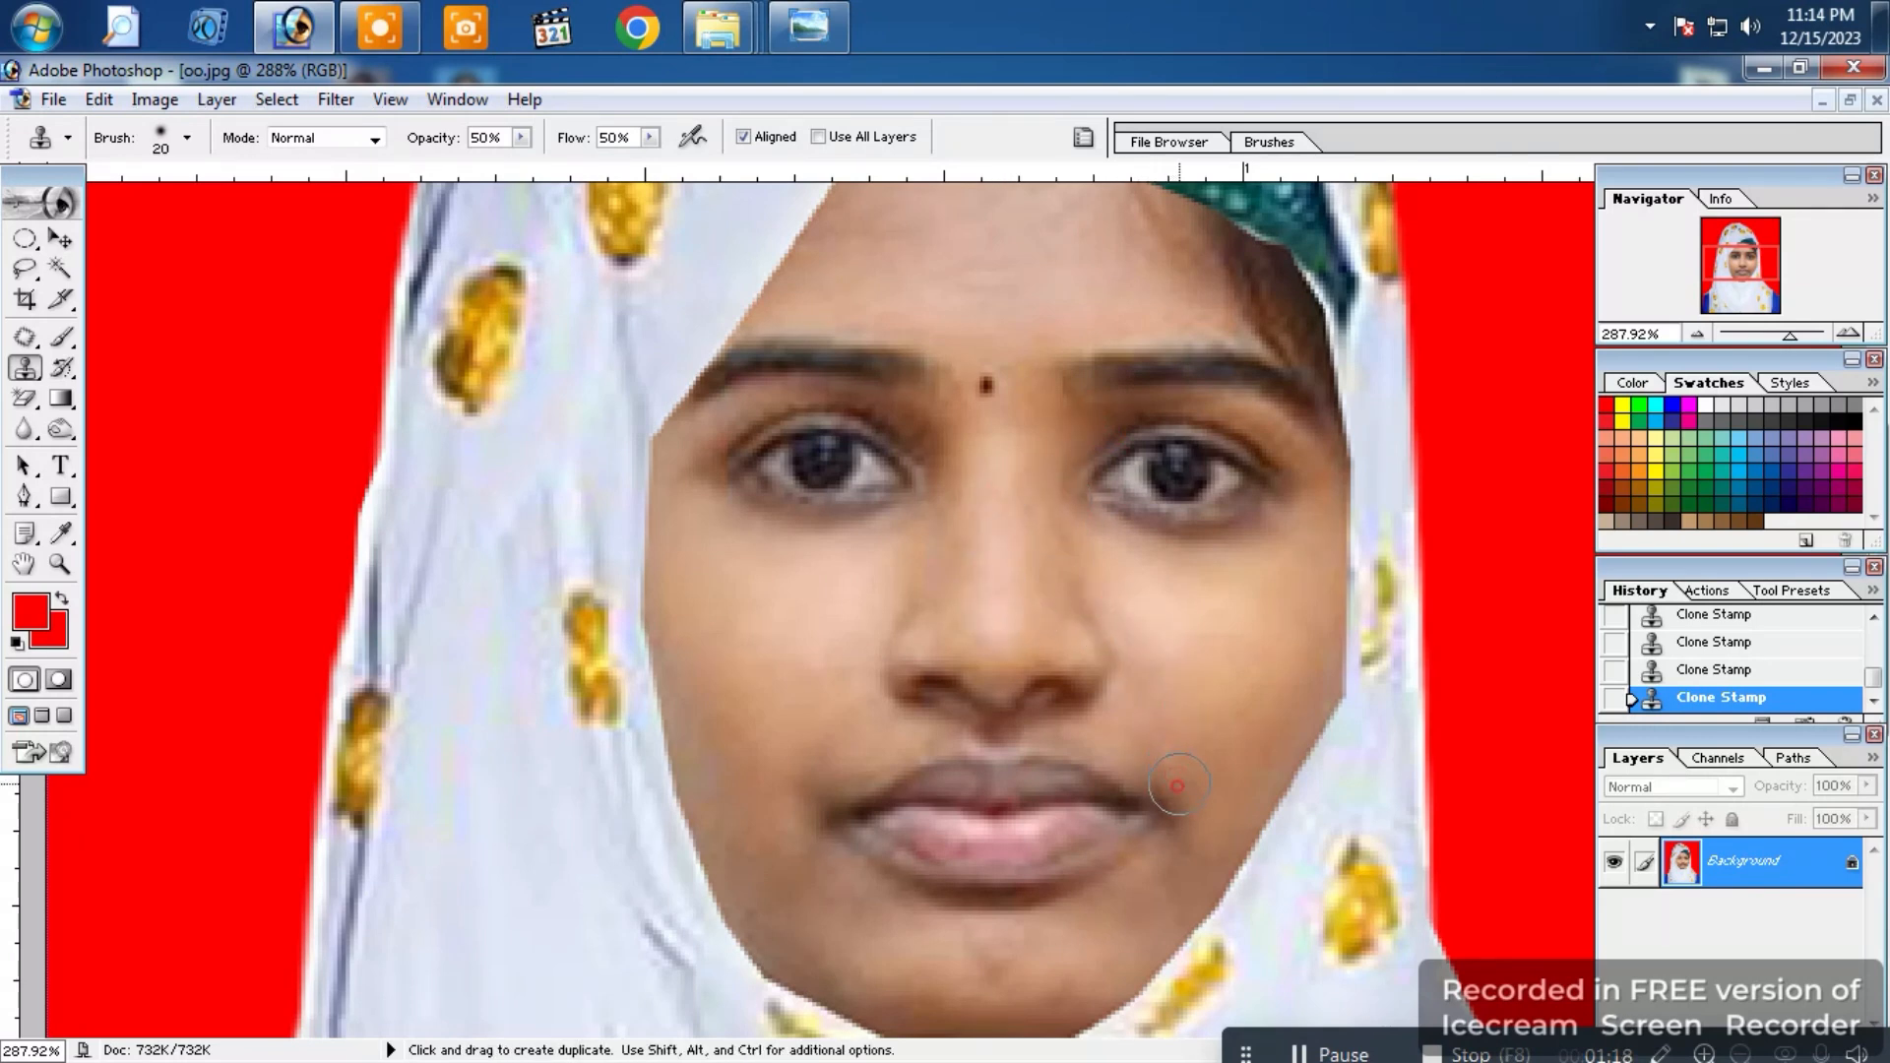
# Step: Clone even skin over the blemishes on the chin below the lower lip
pyautogui.keyDown('alt'); pyautogui.click(907, 894); pyautogui.keyUp('alt')
pyautogui.click(996, 928)
pyautogui.click(1045, 906)
pyautogui.keyDown('alt'); pyautogui.click(1043, 923); pyautogui.keyUp('alt')
pyautogui.moveTo(1033, 905)
pyautogui.mouseDown()
pyautogui.moveTo(857, 896)
pyautogui.moveTo(827, 866)
pyautogui.moveTo(800, 941)
pyautogui.moveTo(832, 976)
pyautogui.moveTo(835, 943)
pyautogui.moveTo(861, 969)
pyautogui.moveTo(943, 961)
pyautogui.moveTo(1049, 970)
pyautogui.mouseUp()
pyautogui.keyDown('alt'); pyautogui.click(895, 922); pyautogui.keyUp('alt')
pyautogui.keyDown('alt'); pyautogui.click(901, 961); pyautogui.keyUp('alt')
pyautogui.keyDown('alt'); pyautogui.click(1045, 950); pyautogui.keyUp('alt')
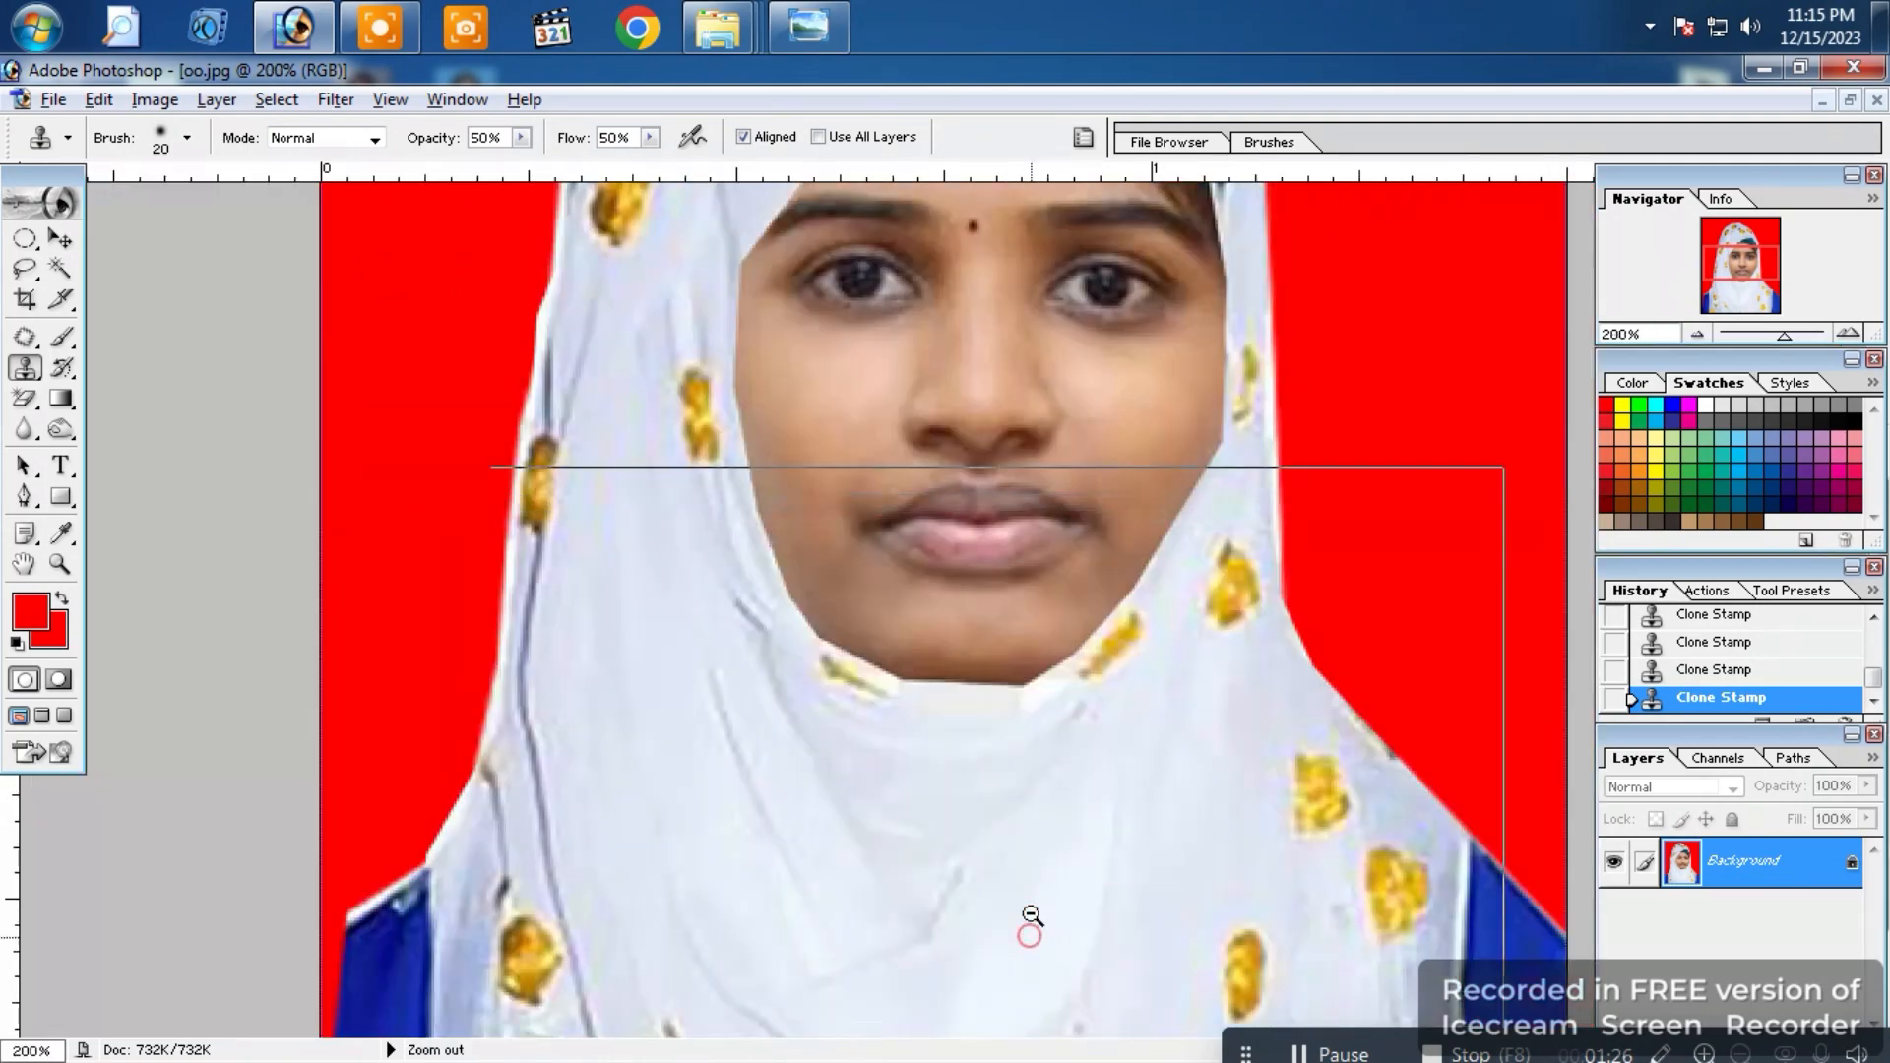
# Step: Clone forehead skin along the right-hand hairline and the upper forehead below the green cap
pyautogui.keyDown('alt'); pyautogui.click(1026, 930); pyautogui.keyUp('alt')
pyautogui.keyDown('alt'); pyautogui.click(1020, 815); pyautogui.keyUp('alt')
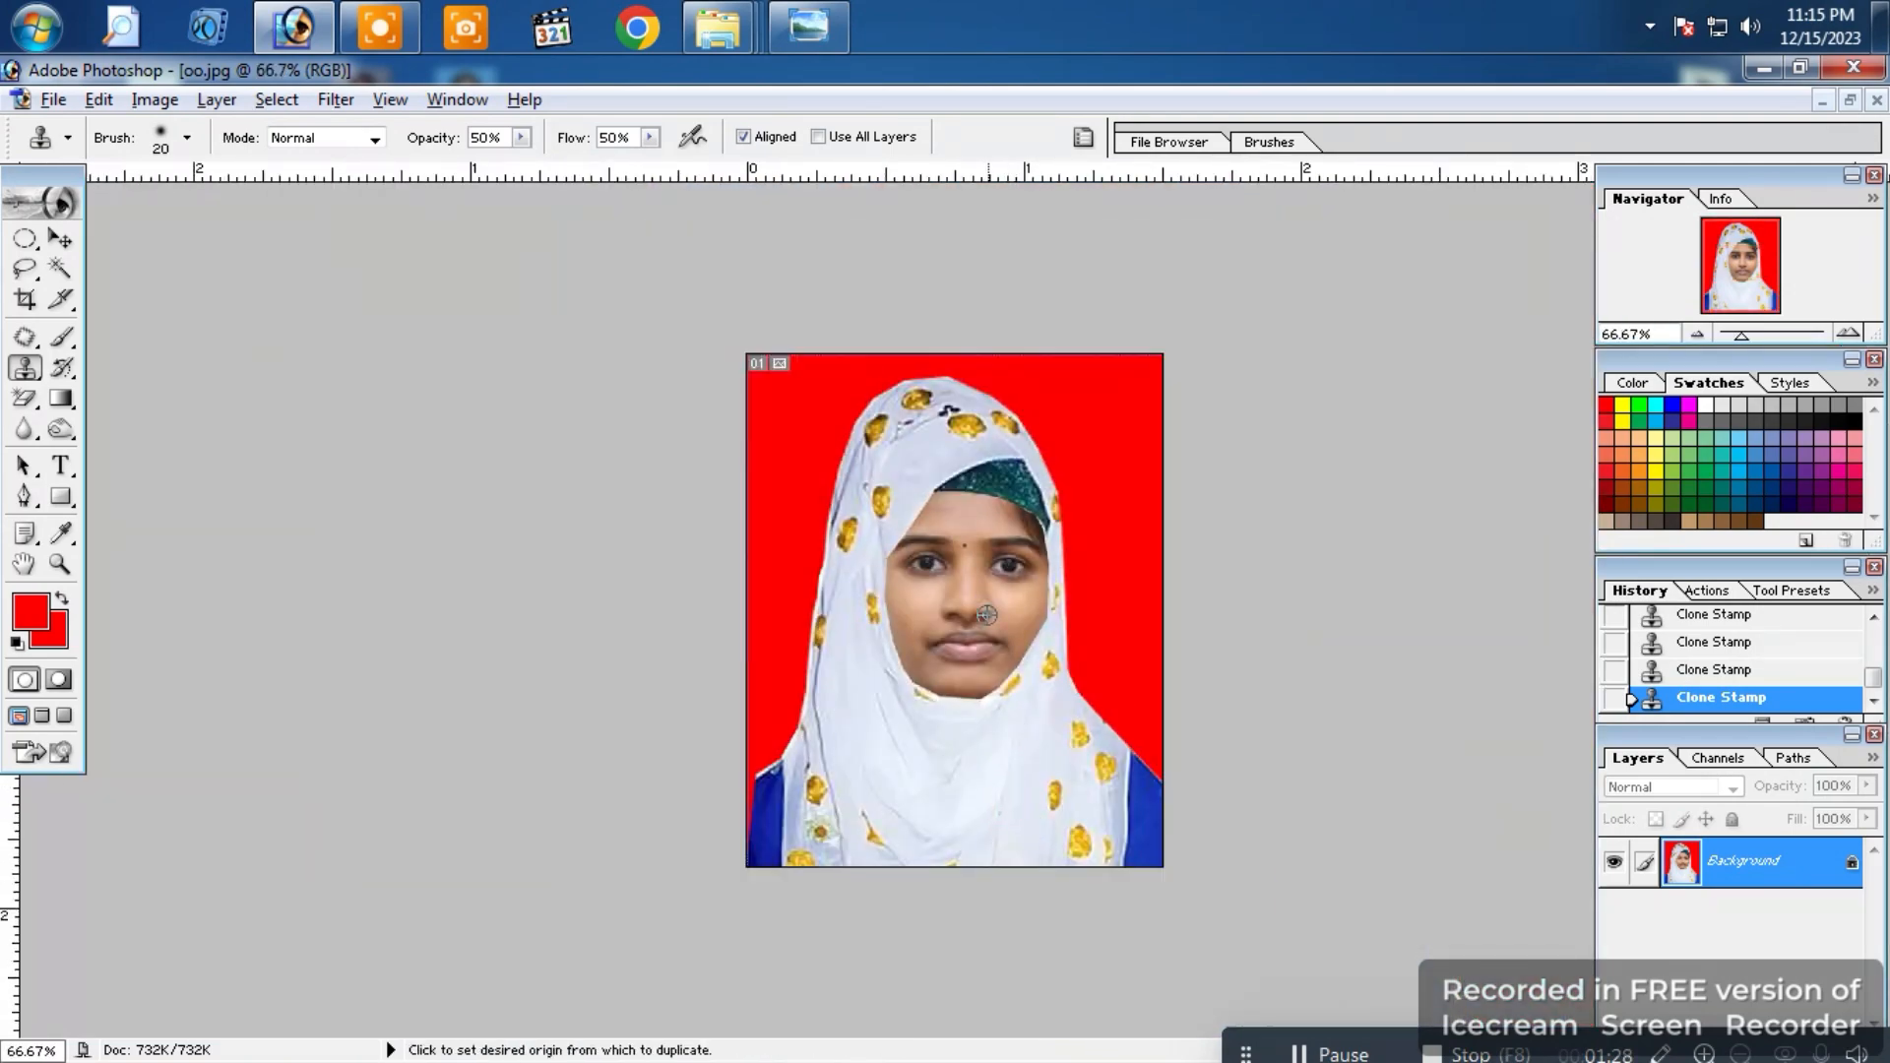
pyautogui.scroll(10, 989, 638)
pyautogui.scroll(1, 989, 638)
pyautogui.click(1053, 626)
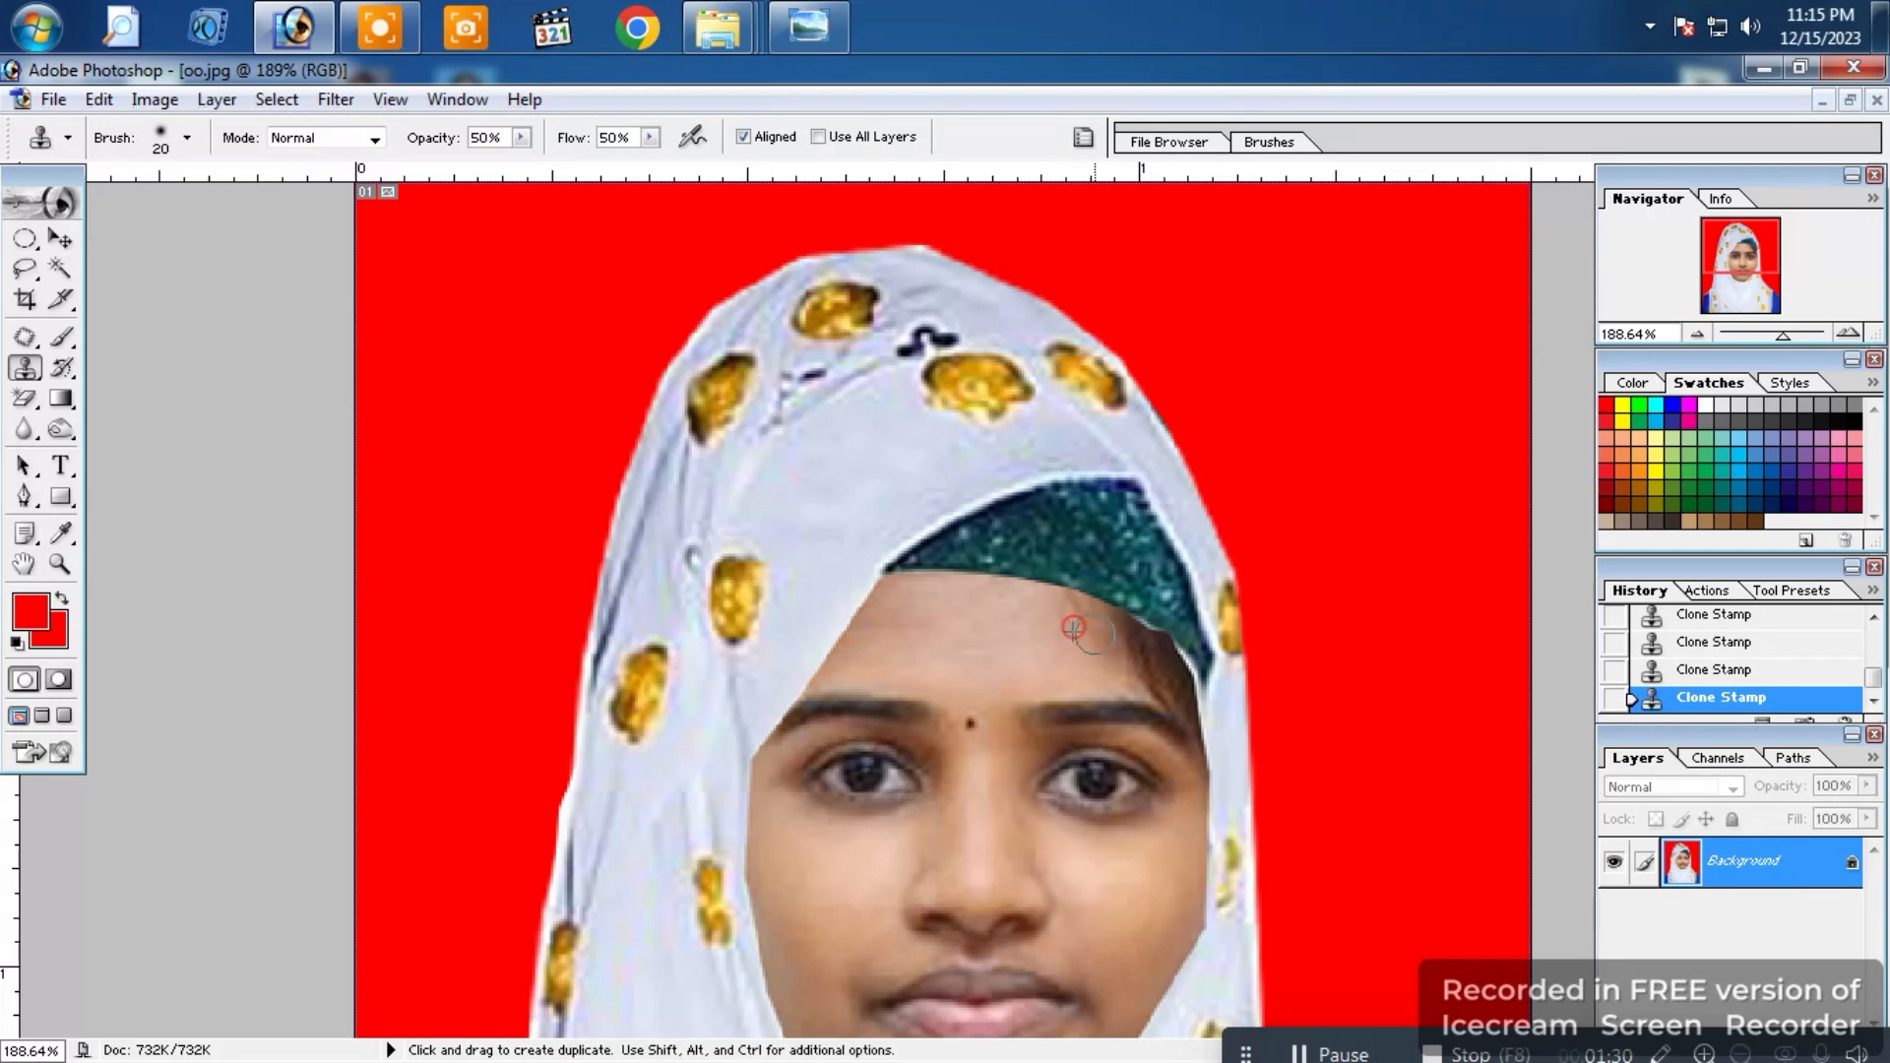
pyautogui.keyDown('alt'); pyautogui.click(1075, 640); pyautogui.keyUp('alt')
pyautogui.click(1084, 625)
pyautogui.keyDown('alt'); pyautogui.click(1089, 653); pyautogui.keyUp('alt')
pyautogui.moveTo(1132, 663); pyautogui.dragTo(1148, 678)
pyautogui.keyDown('alt'); pyautogui.click(1087, 653); pyautogui.keyUp('alt')
pyautogui.click(1124, 647)
pyautogui.keyDown('alt'); pyautogui.click(1116, 660); pyautogui.keyUp('alt')
pyautogui.click(1149, 680)
pyautogui.keyDown('alt'); pyautogui.click(1158, 679); pyautogui.keyUp('alt')
pyautogui.keyDown('alt'); pyautogui.click(1119, 635); pyautogui.keyUp('alt')
pyautogui.keyDown('alt'); pyautogui.click(1114, 632); pyautogui.keyUp('alt')
pyautogui.click(1139, 657)
pyautogui.click(1162, 679)
pyautogui.keyDown('alt'); pyautogui.click(1104, 647); pyautogui.keyUp('alt')
pyautogui.click(1054, 602)
pyautogui.click(984, 613)
# Step: Increase the whole photo's contrast with Levels, setting the RGB black input to 10 and the white input to 233
pyautogui.scroll(-5, 912, 631)
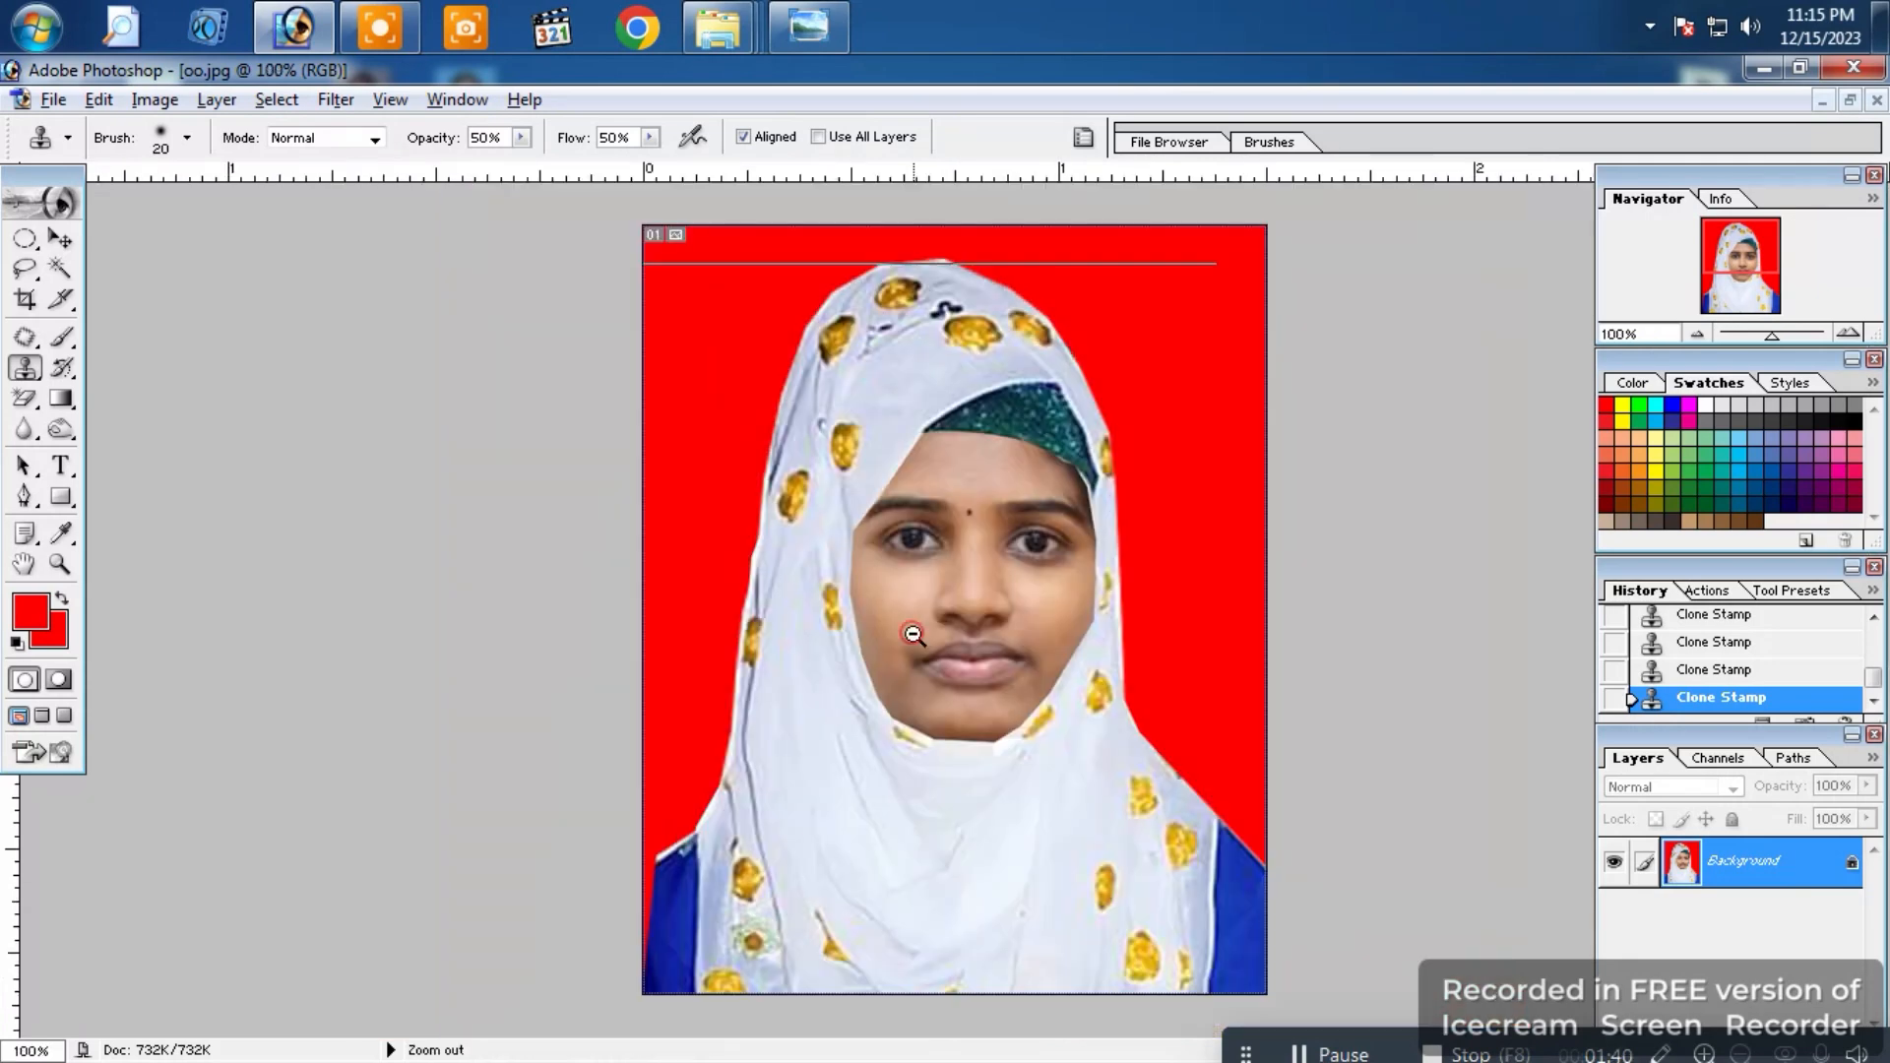
pyautogui.scroll(2, 913, 631)
pyautogui.press('ctrl')
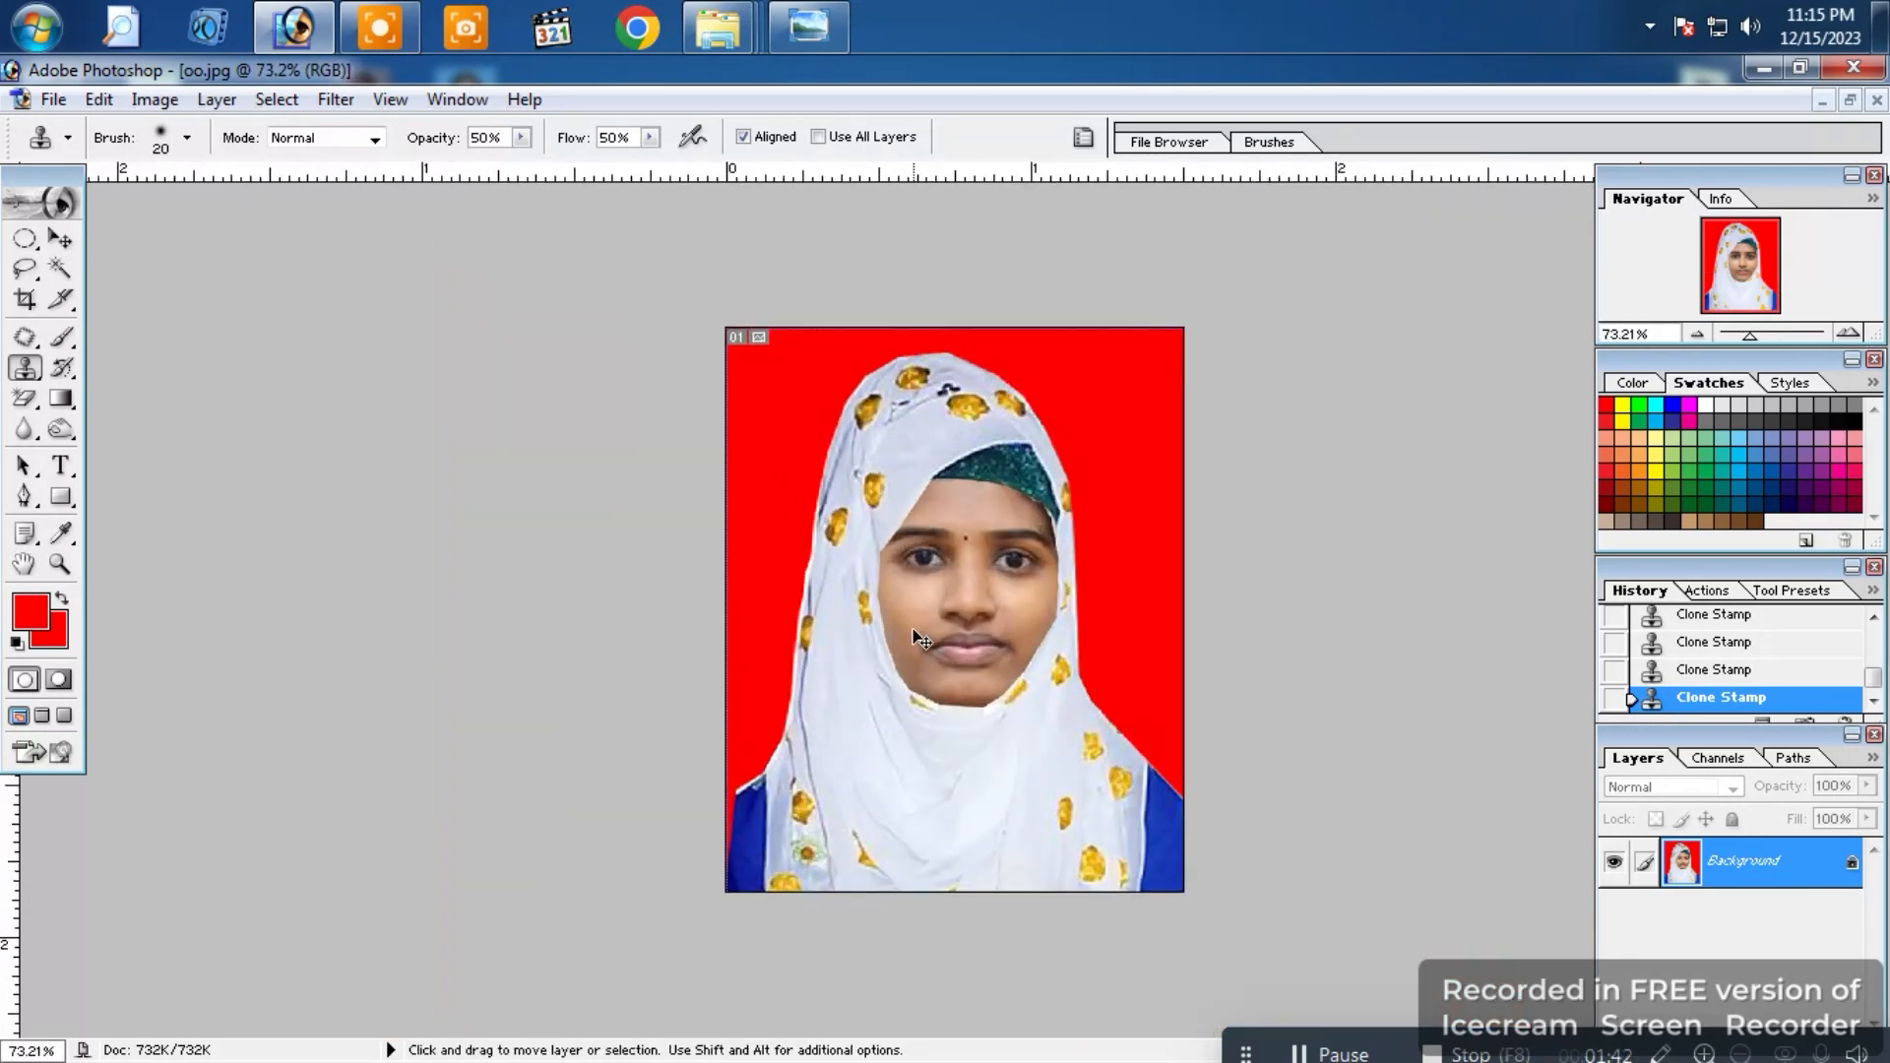
pyautogui.hotkey('ctrl', 'l')
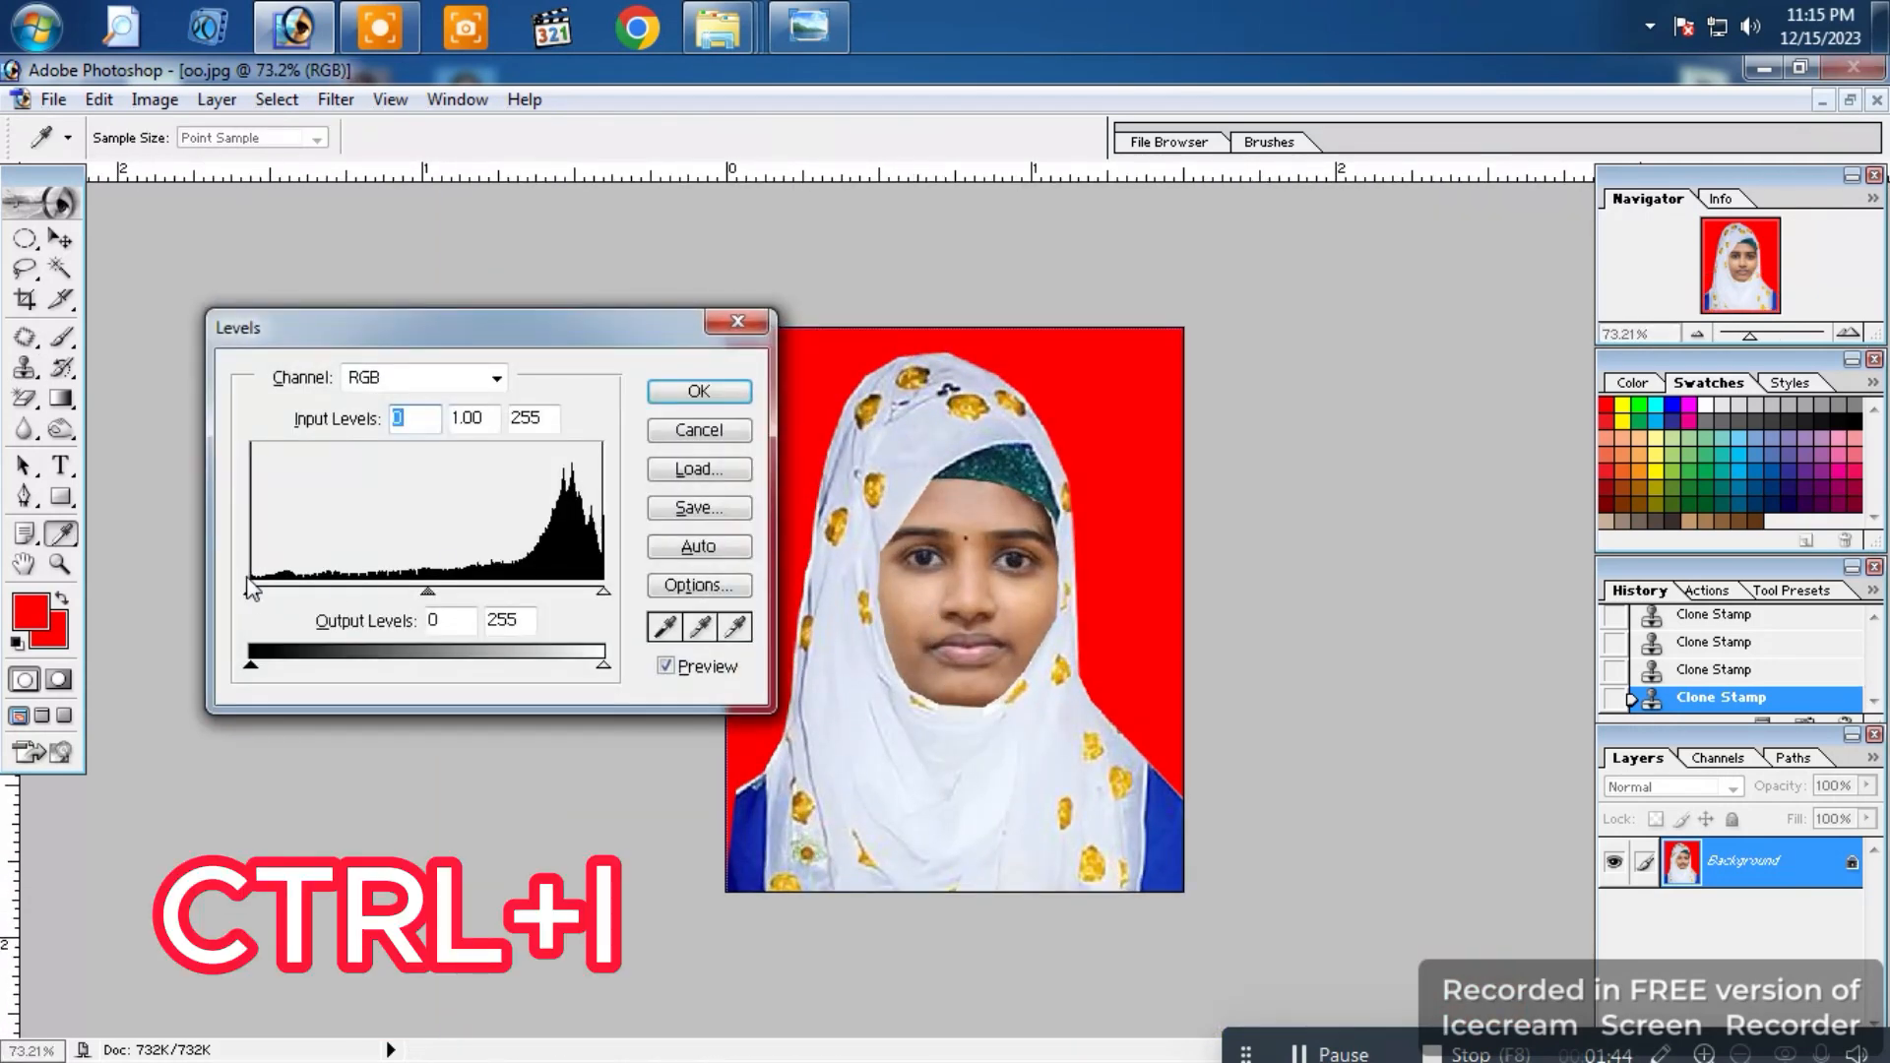
pyautogui.moveTo(253, 595); pyautogui.dragTo(256, 598)
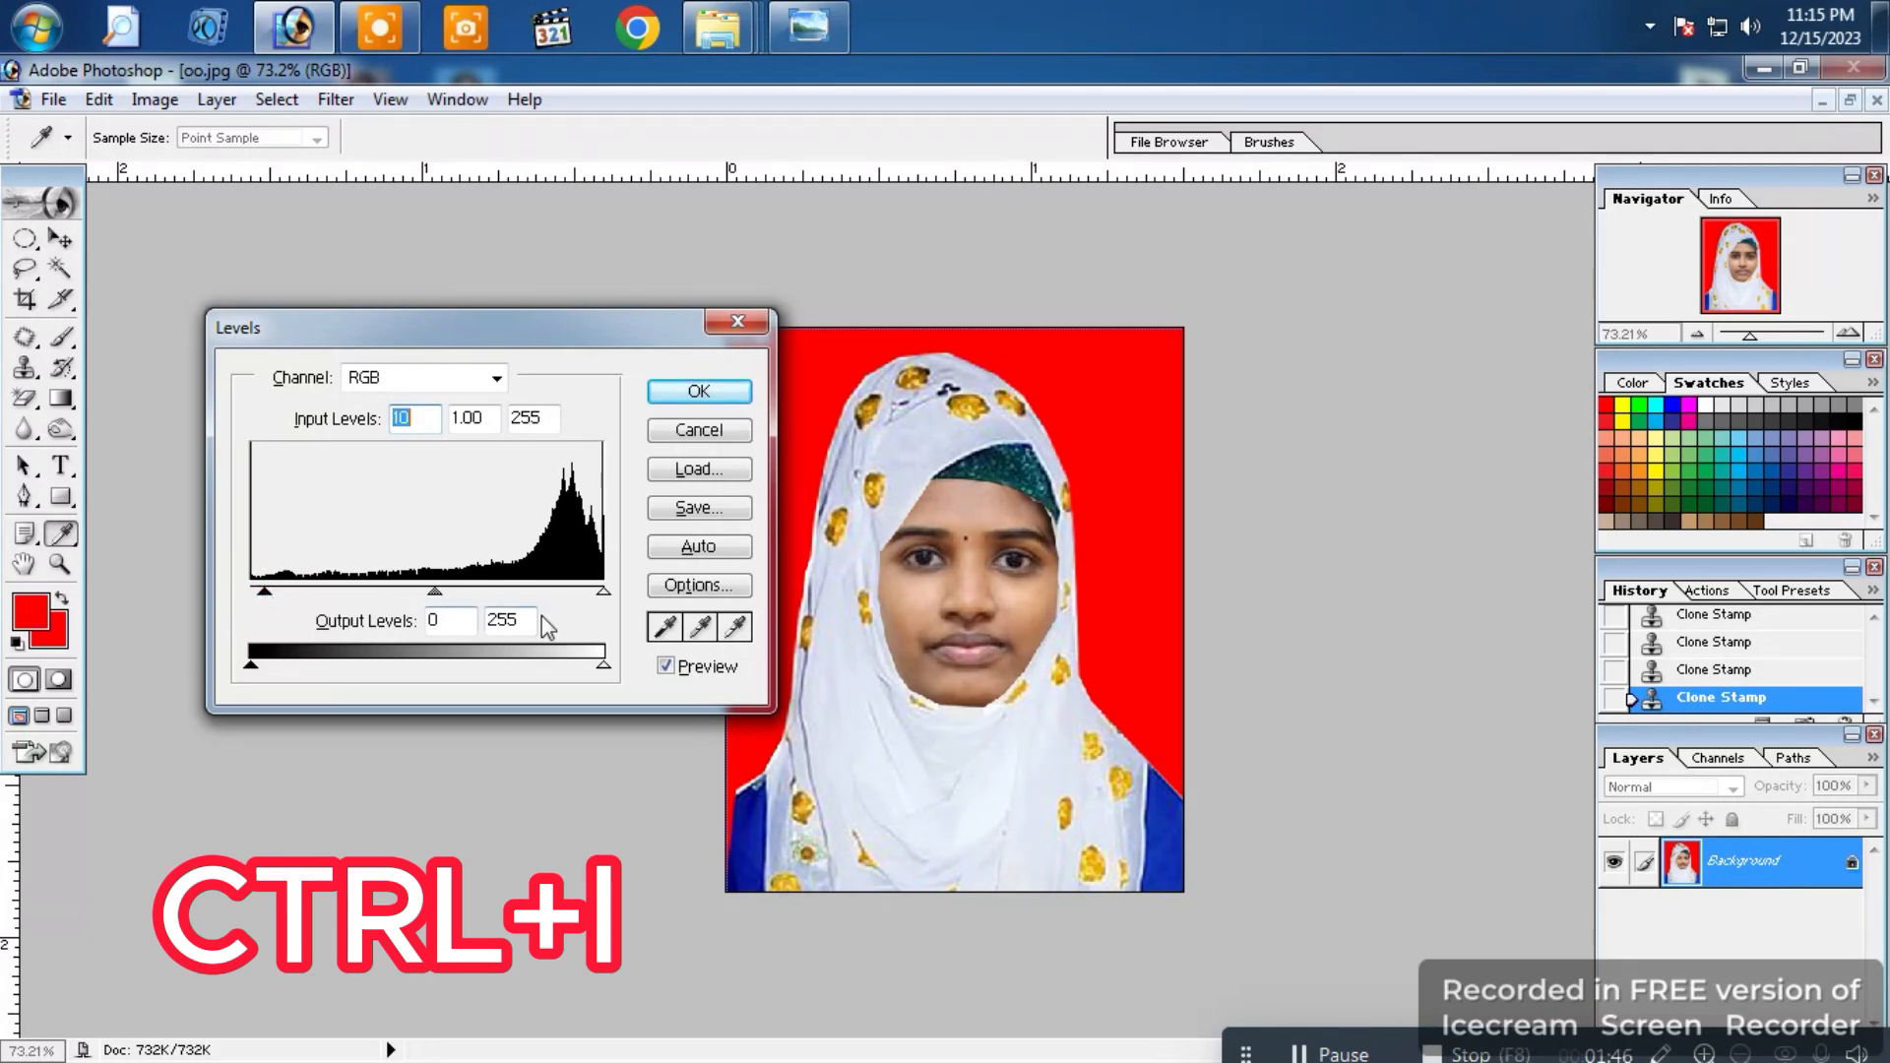
pyautogui.moveTo(603, 594); pyautogui.dragTo(567, 594)
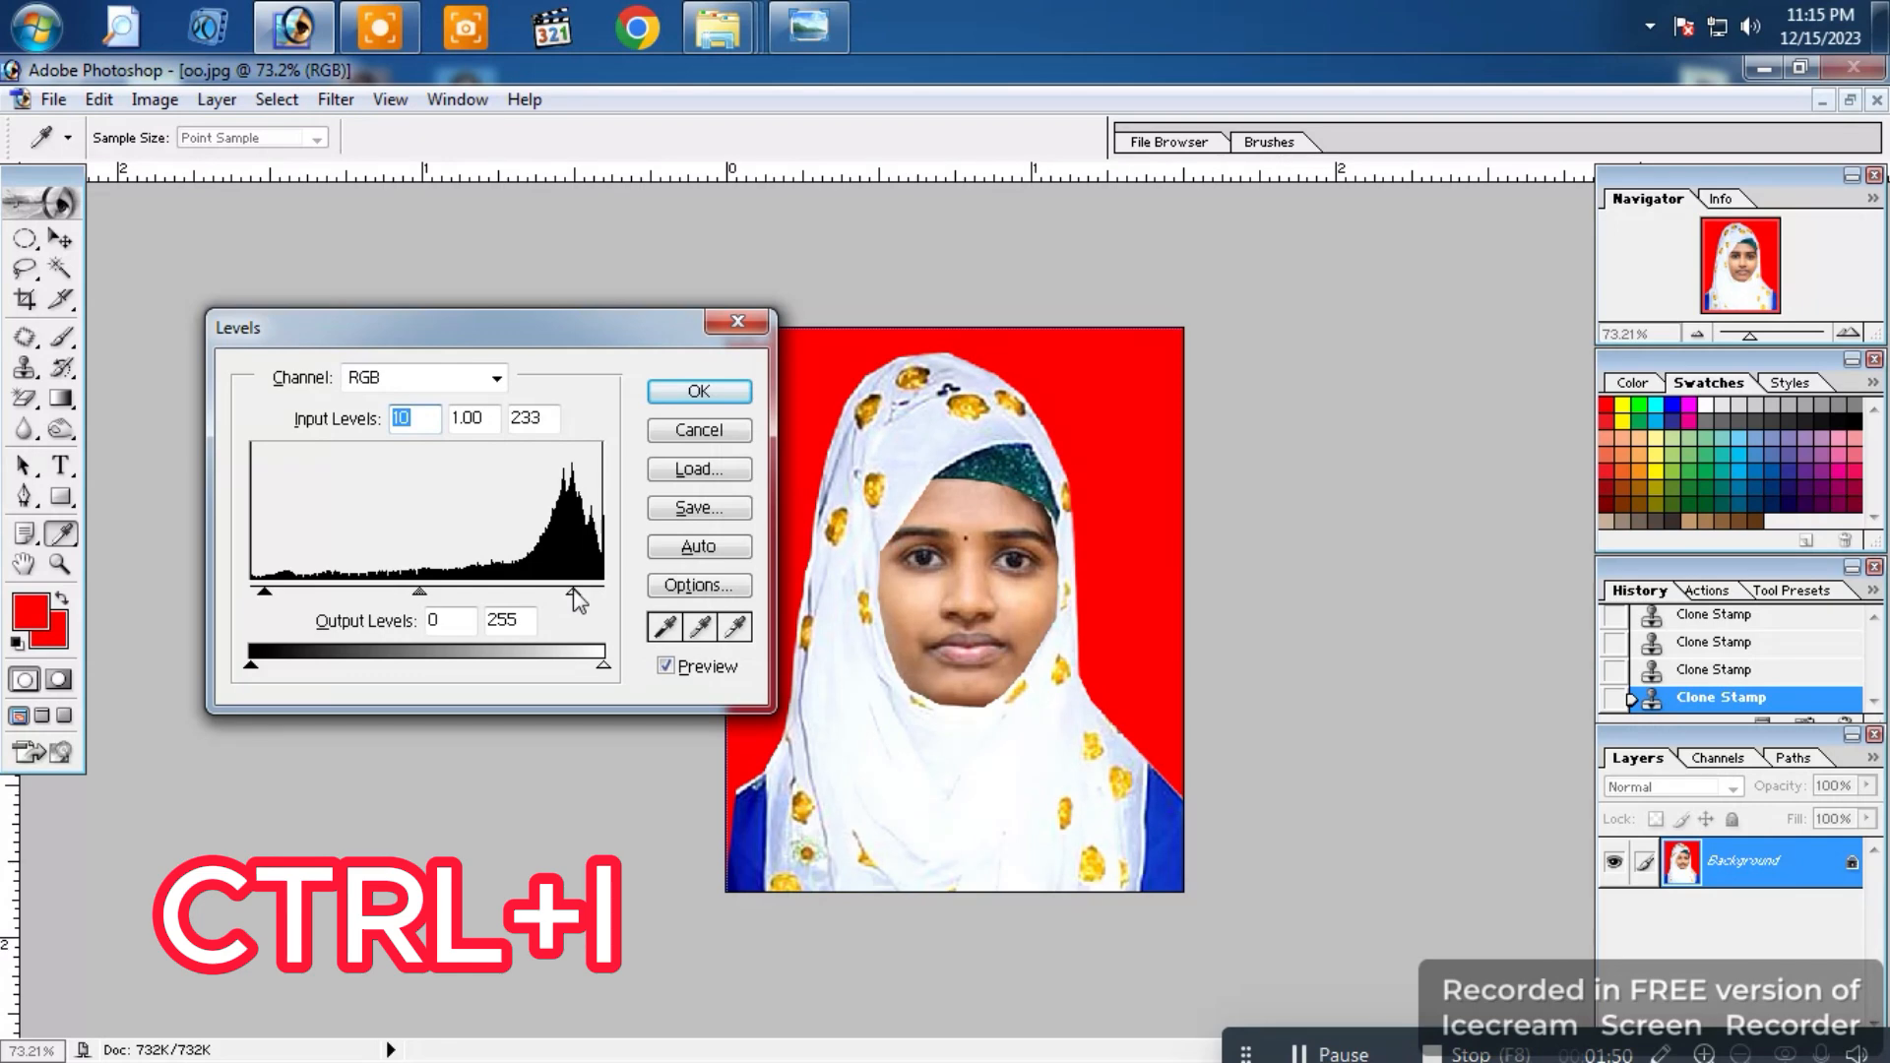
pyautogui.press('Return')
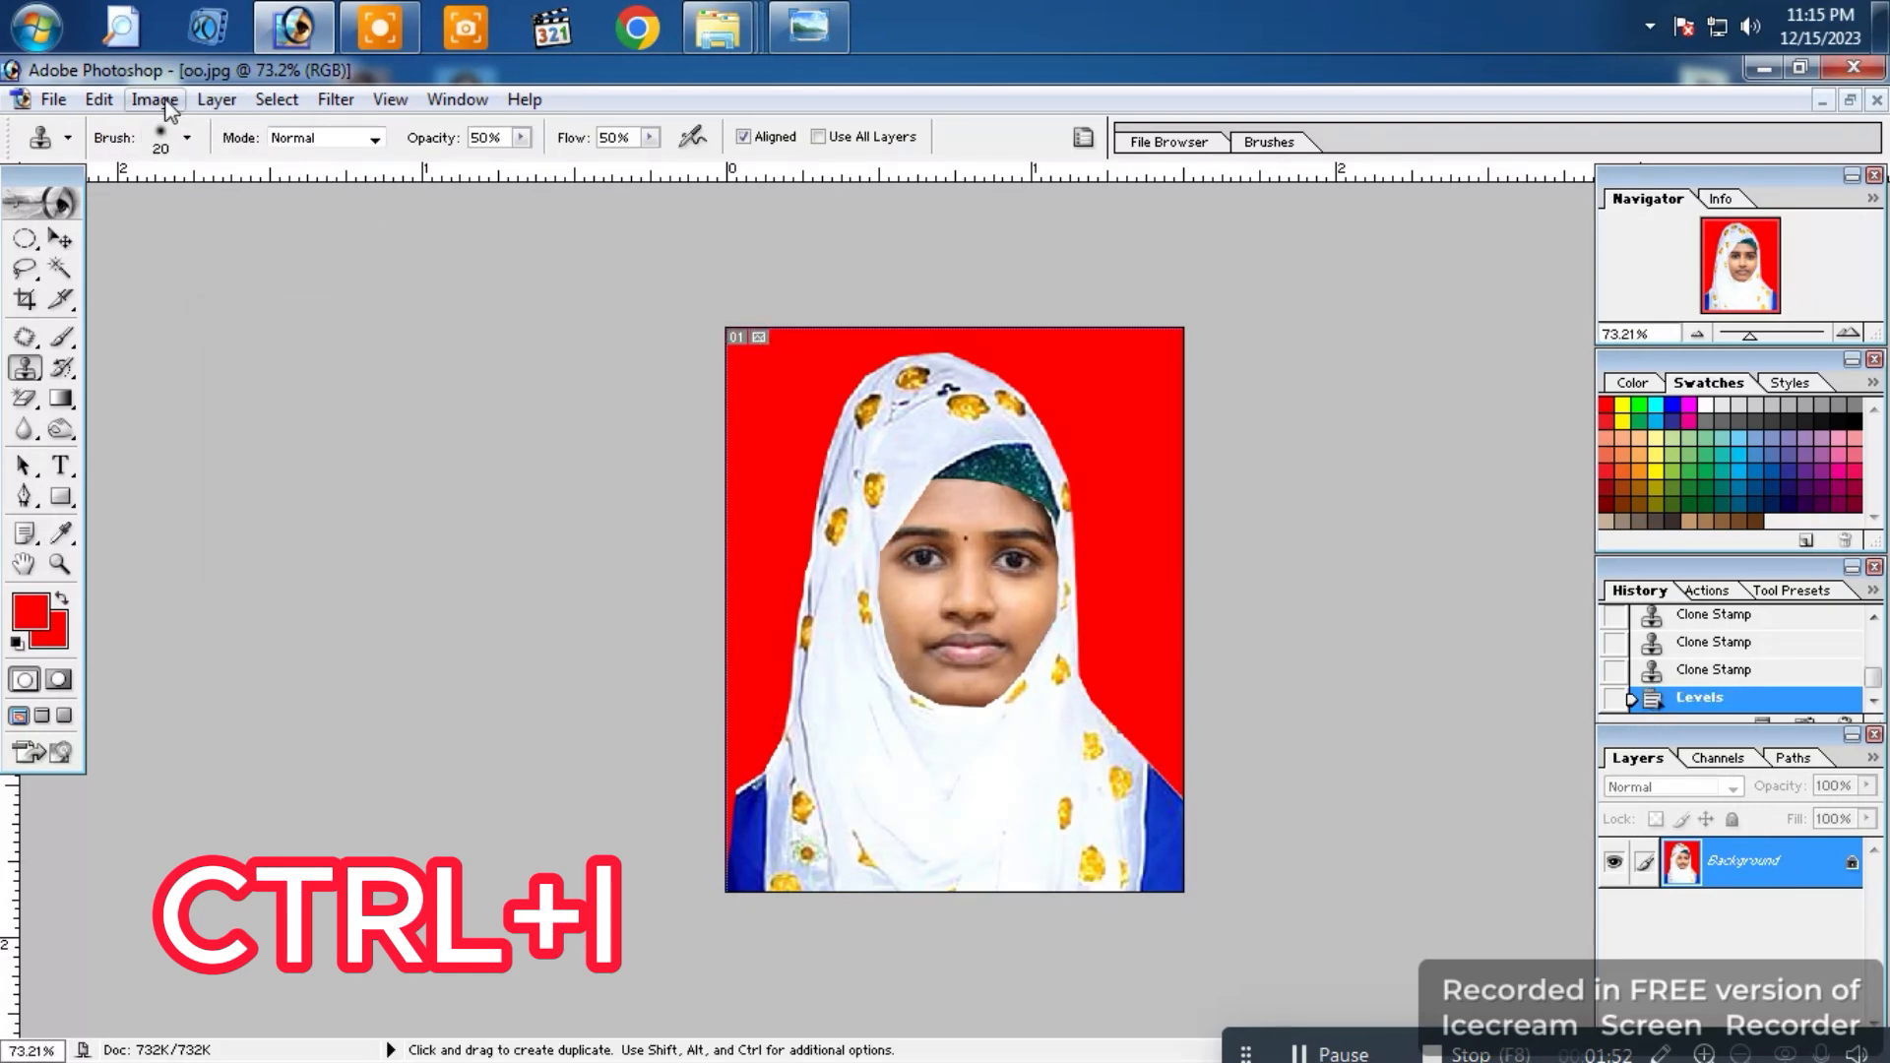
# Step: Rotate the canvas 90° clockwise
pyautogui.click(155, 100)
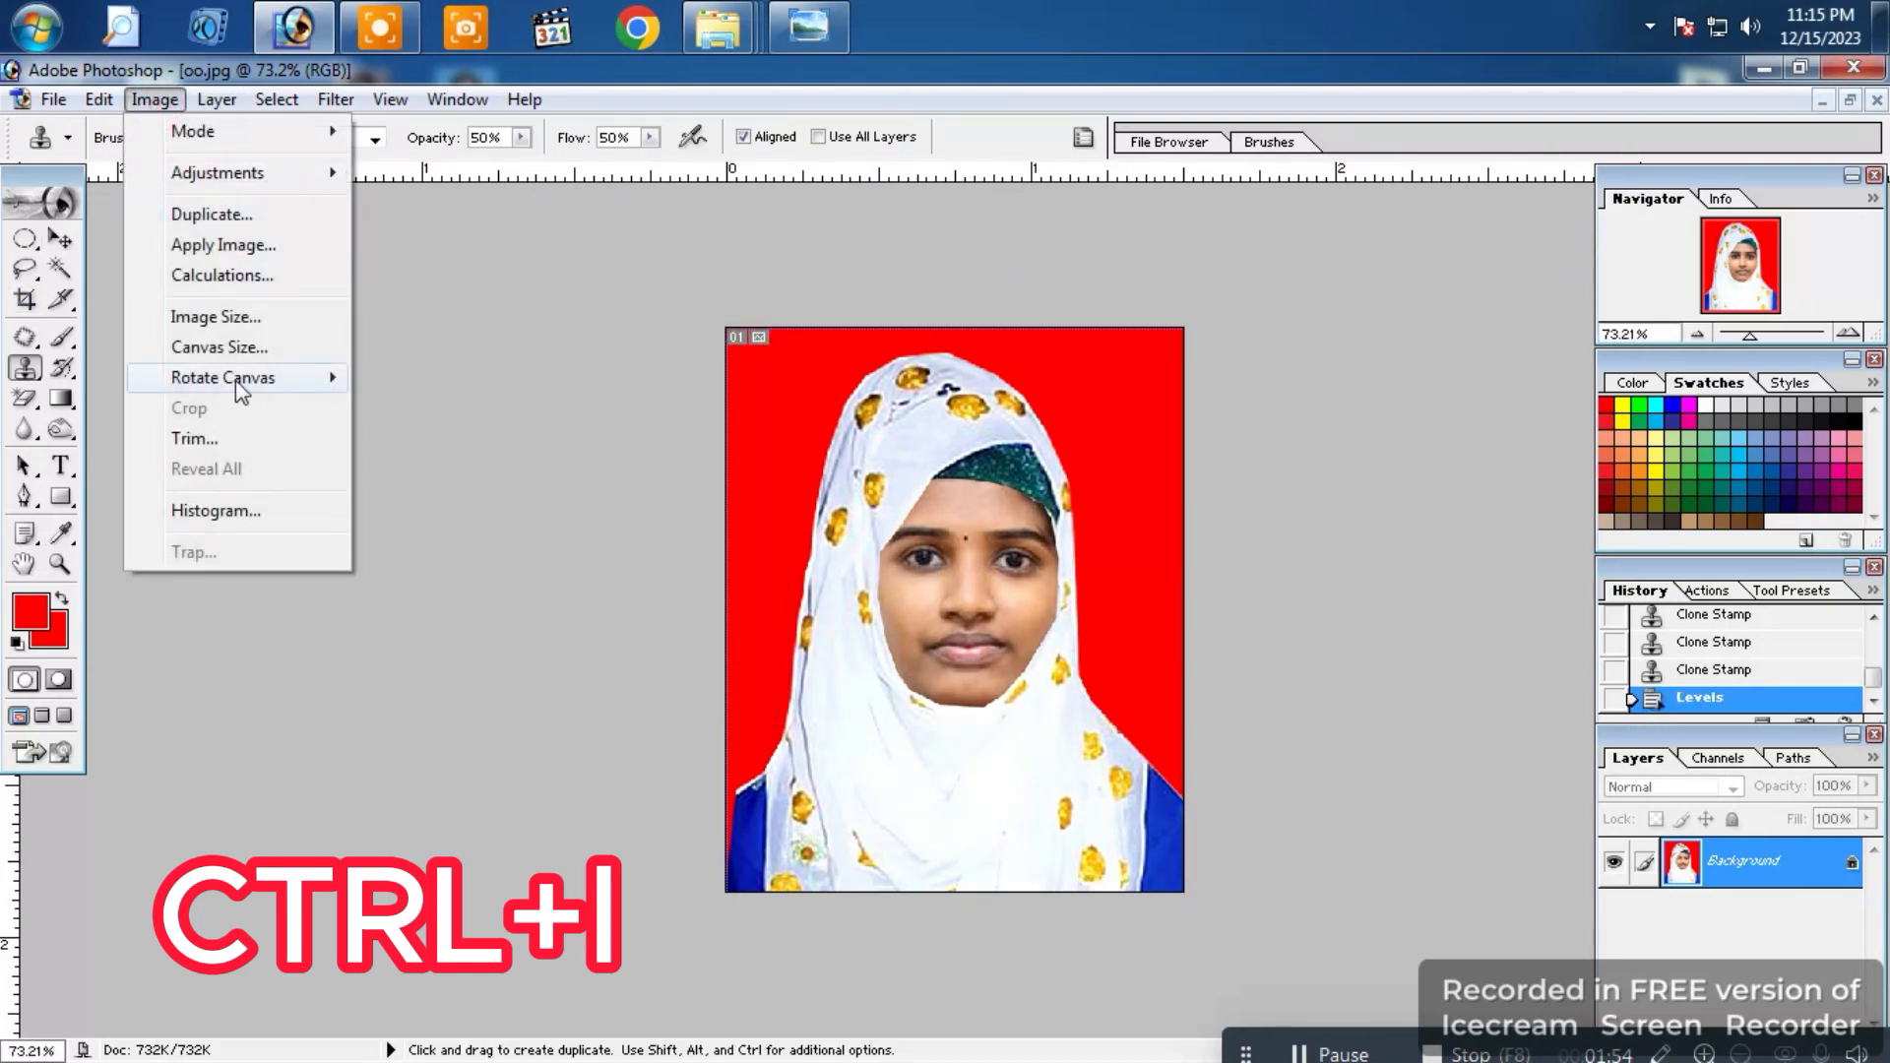
pyautogui.moveTo(238, 380)
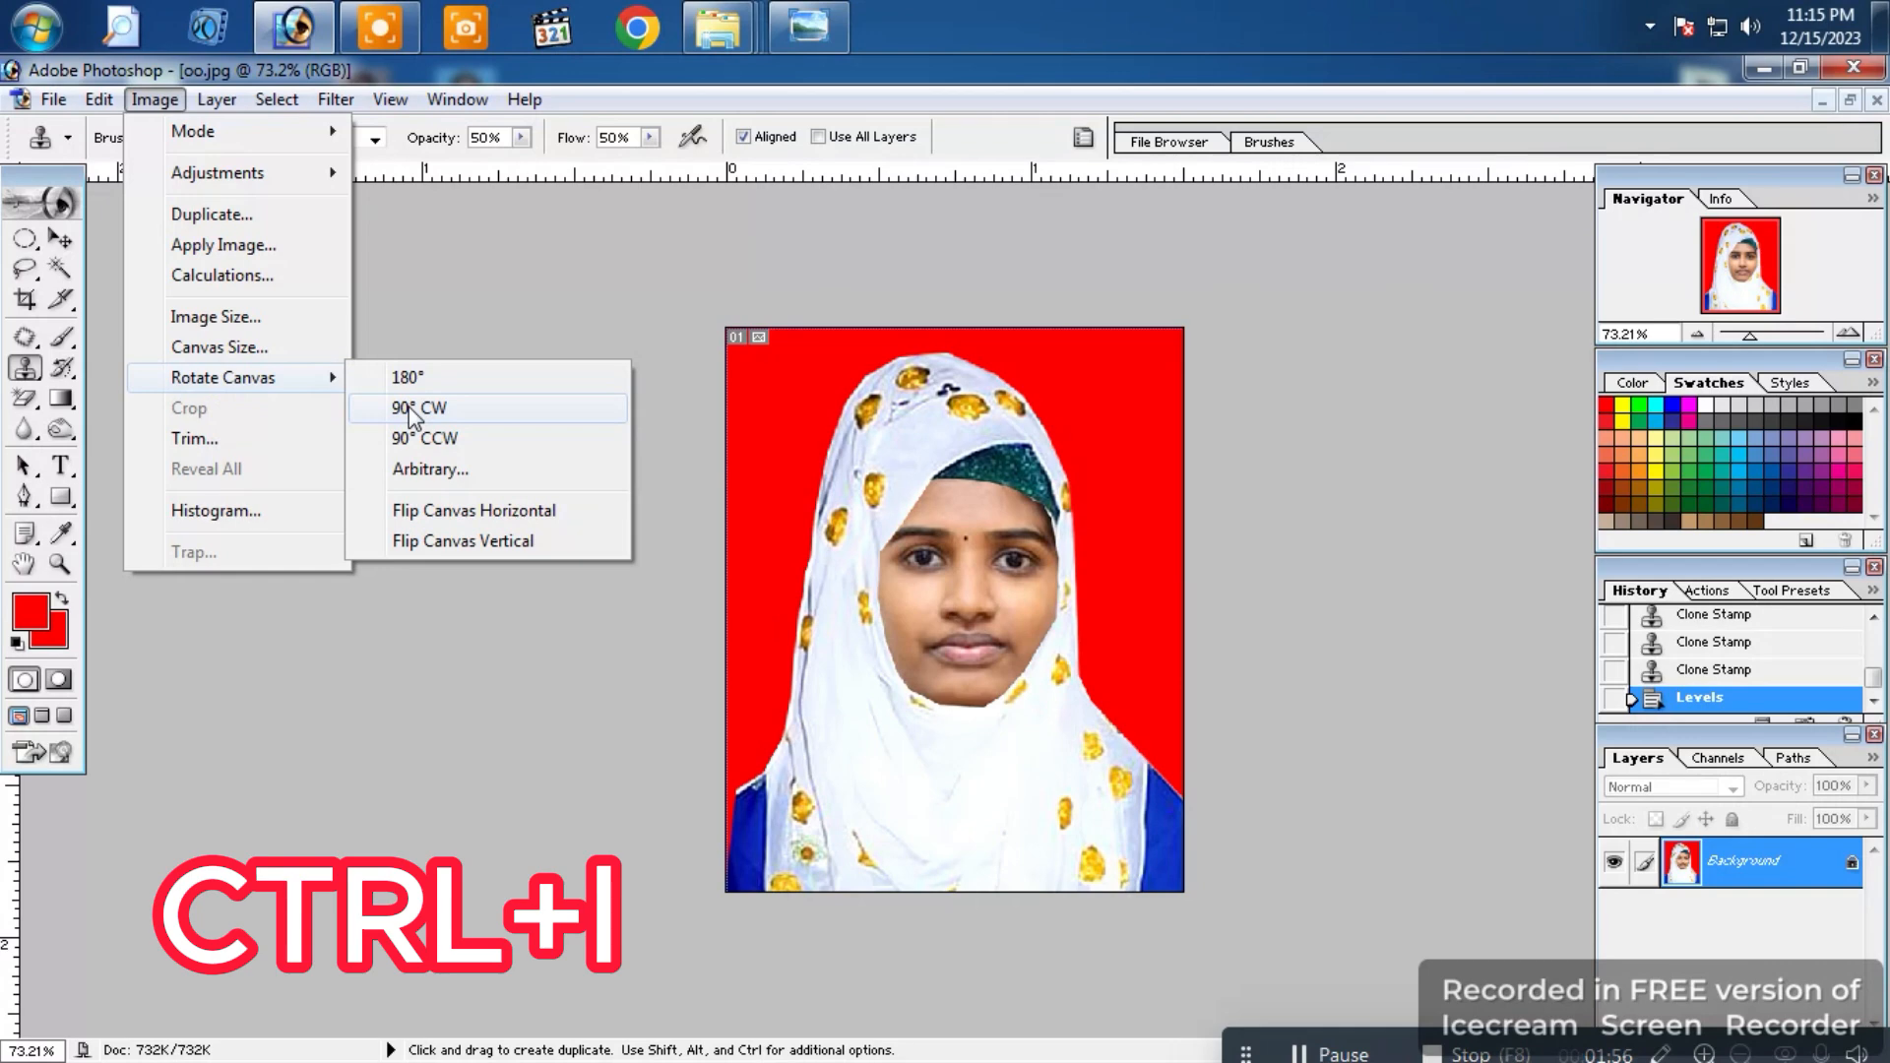
pyautogui.click(409, 408)
# Step: Smooth the photo with the Grain Surgery 2 Remove Grain filter at 76% noise reduction
pyautogui.click(336, 99)
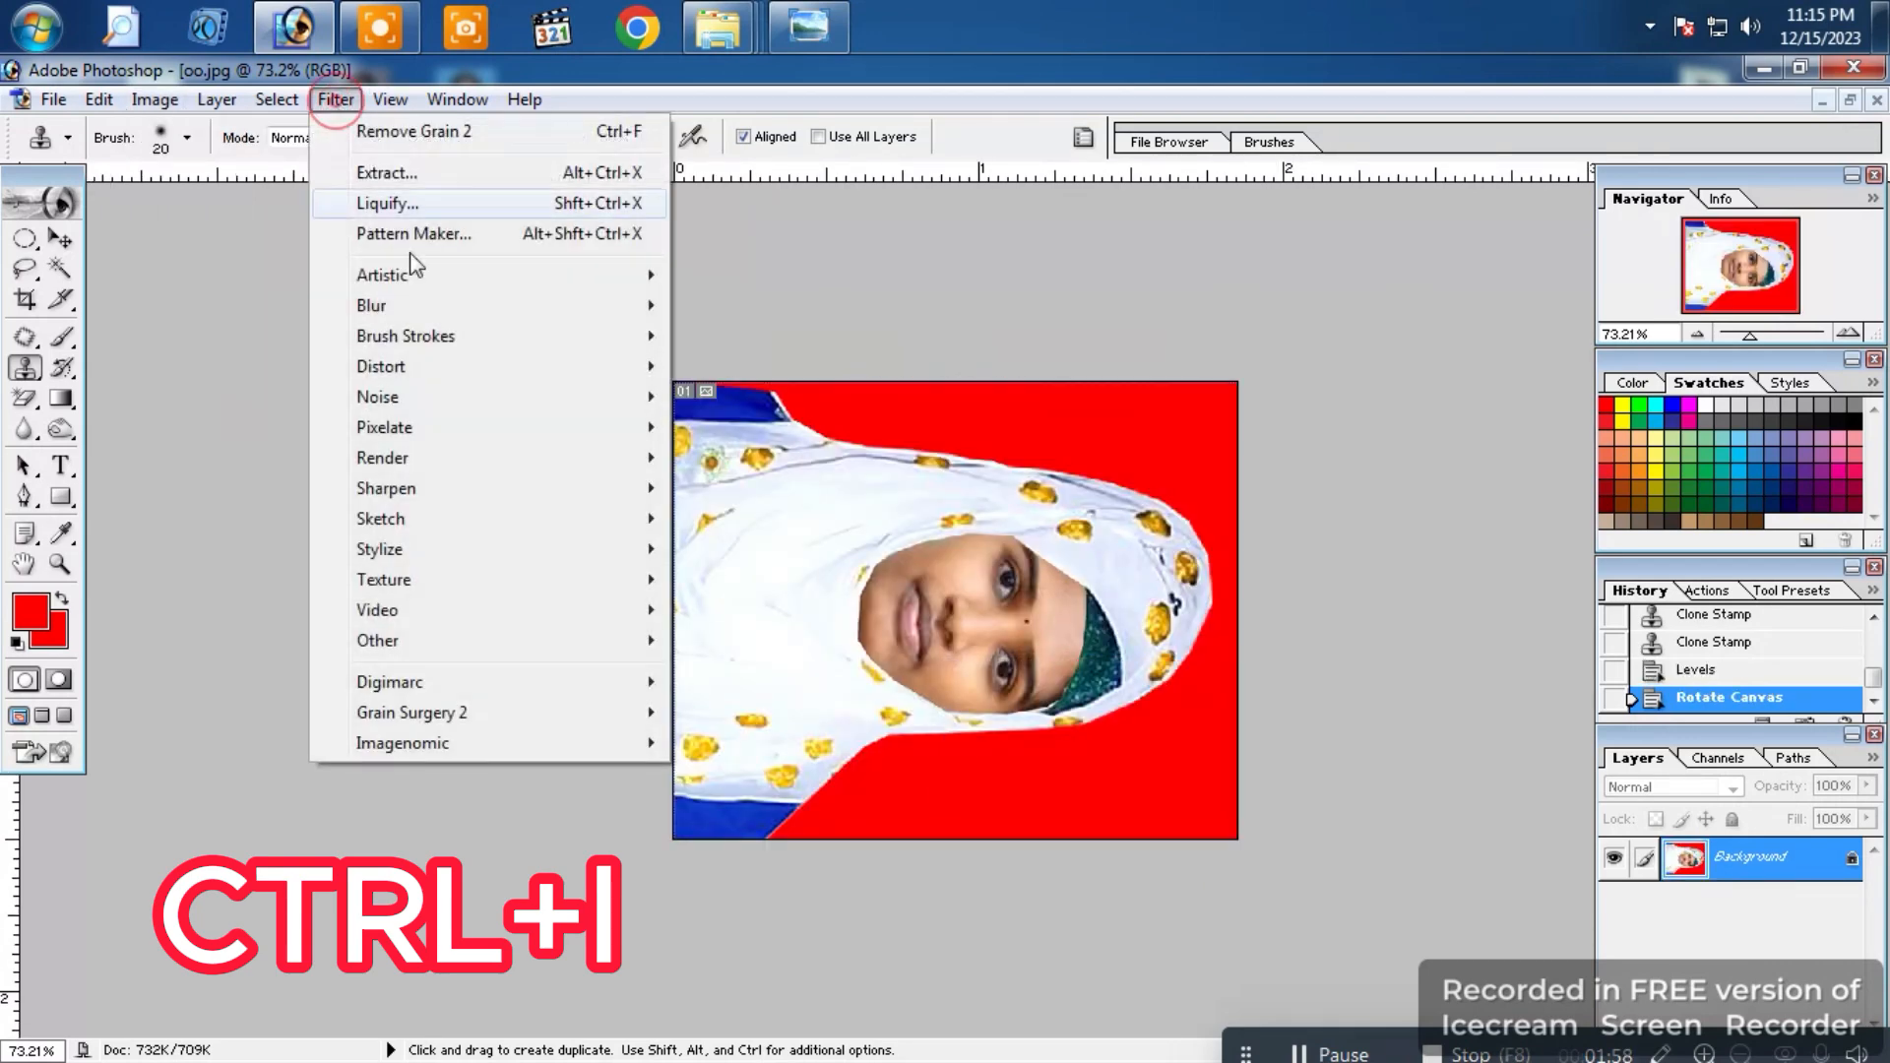
pyautogui.moveTo(396, 713)
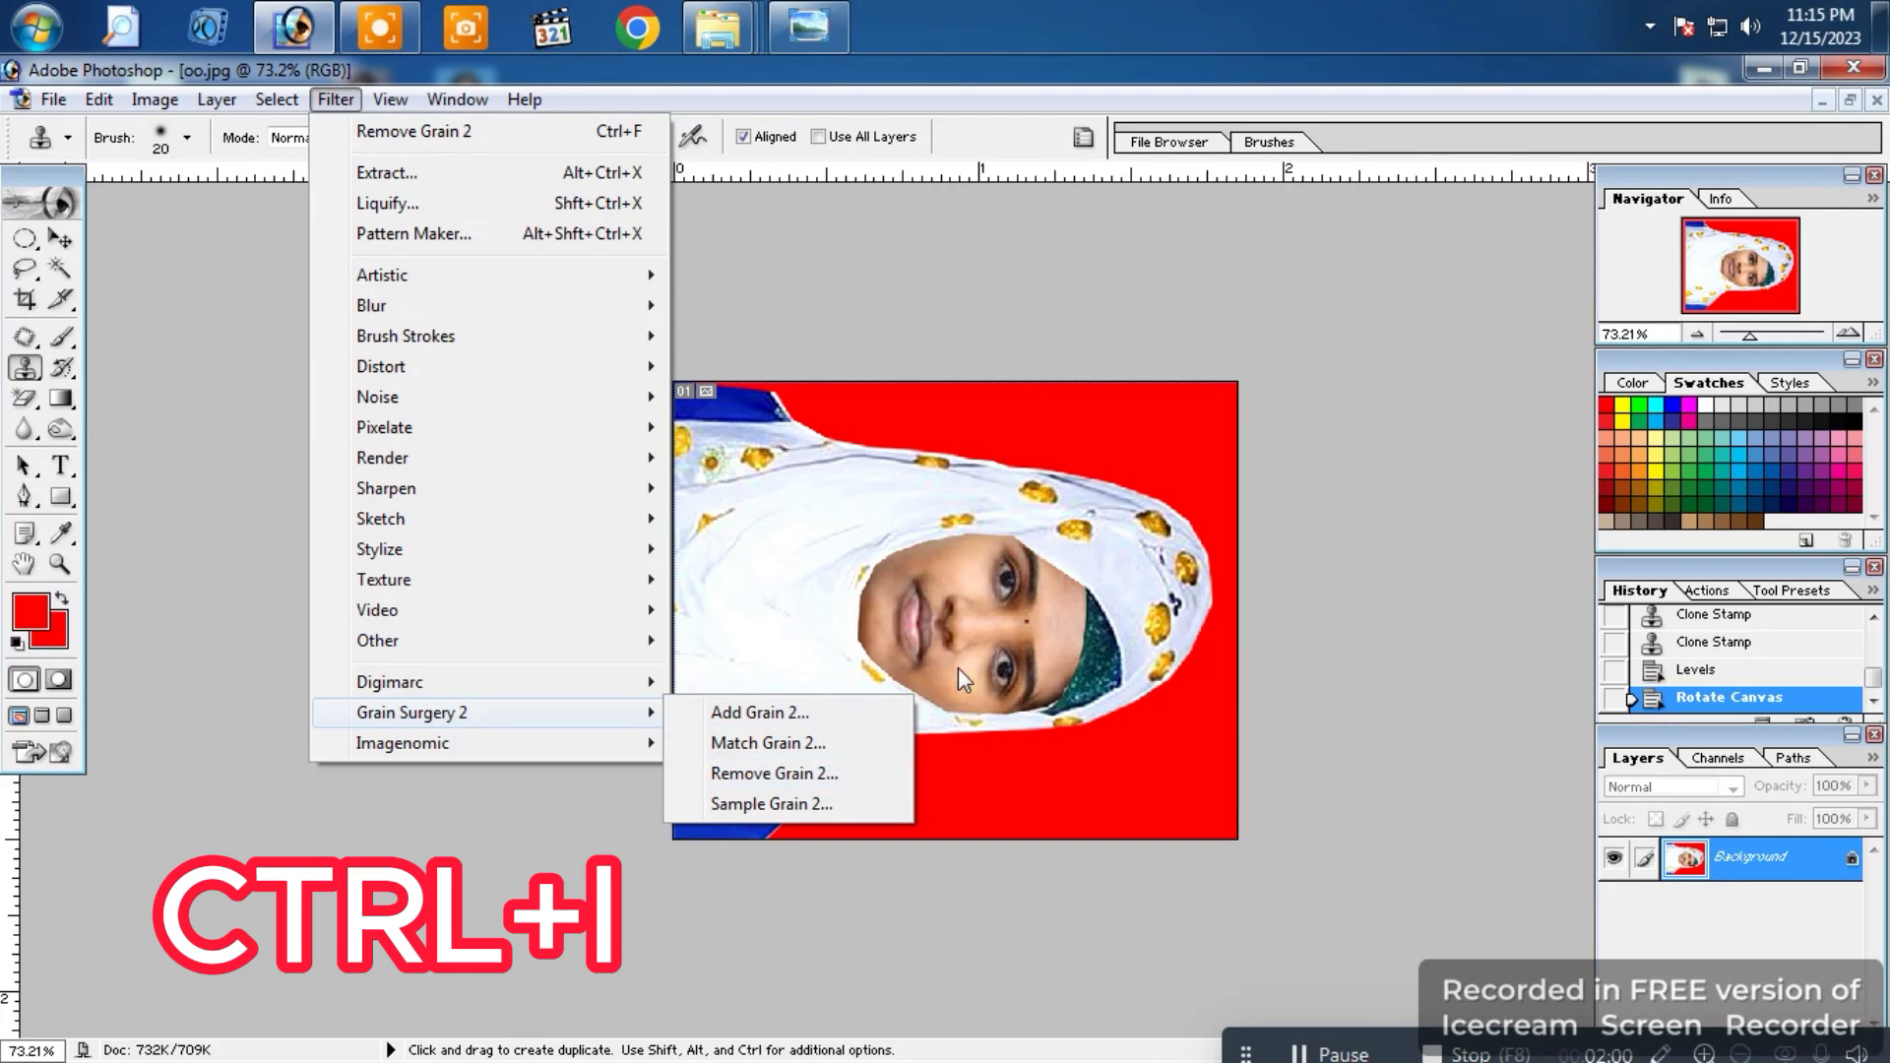
pyautogui.click(793, 774)
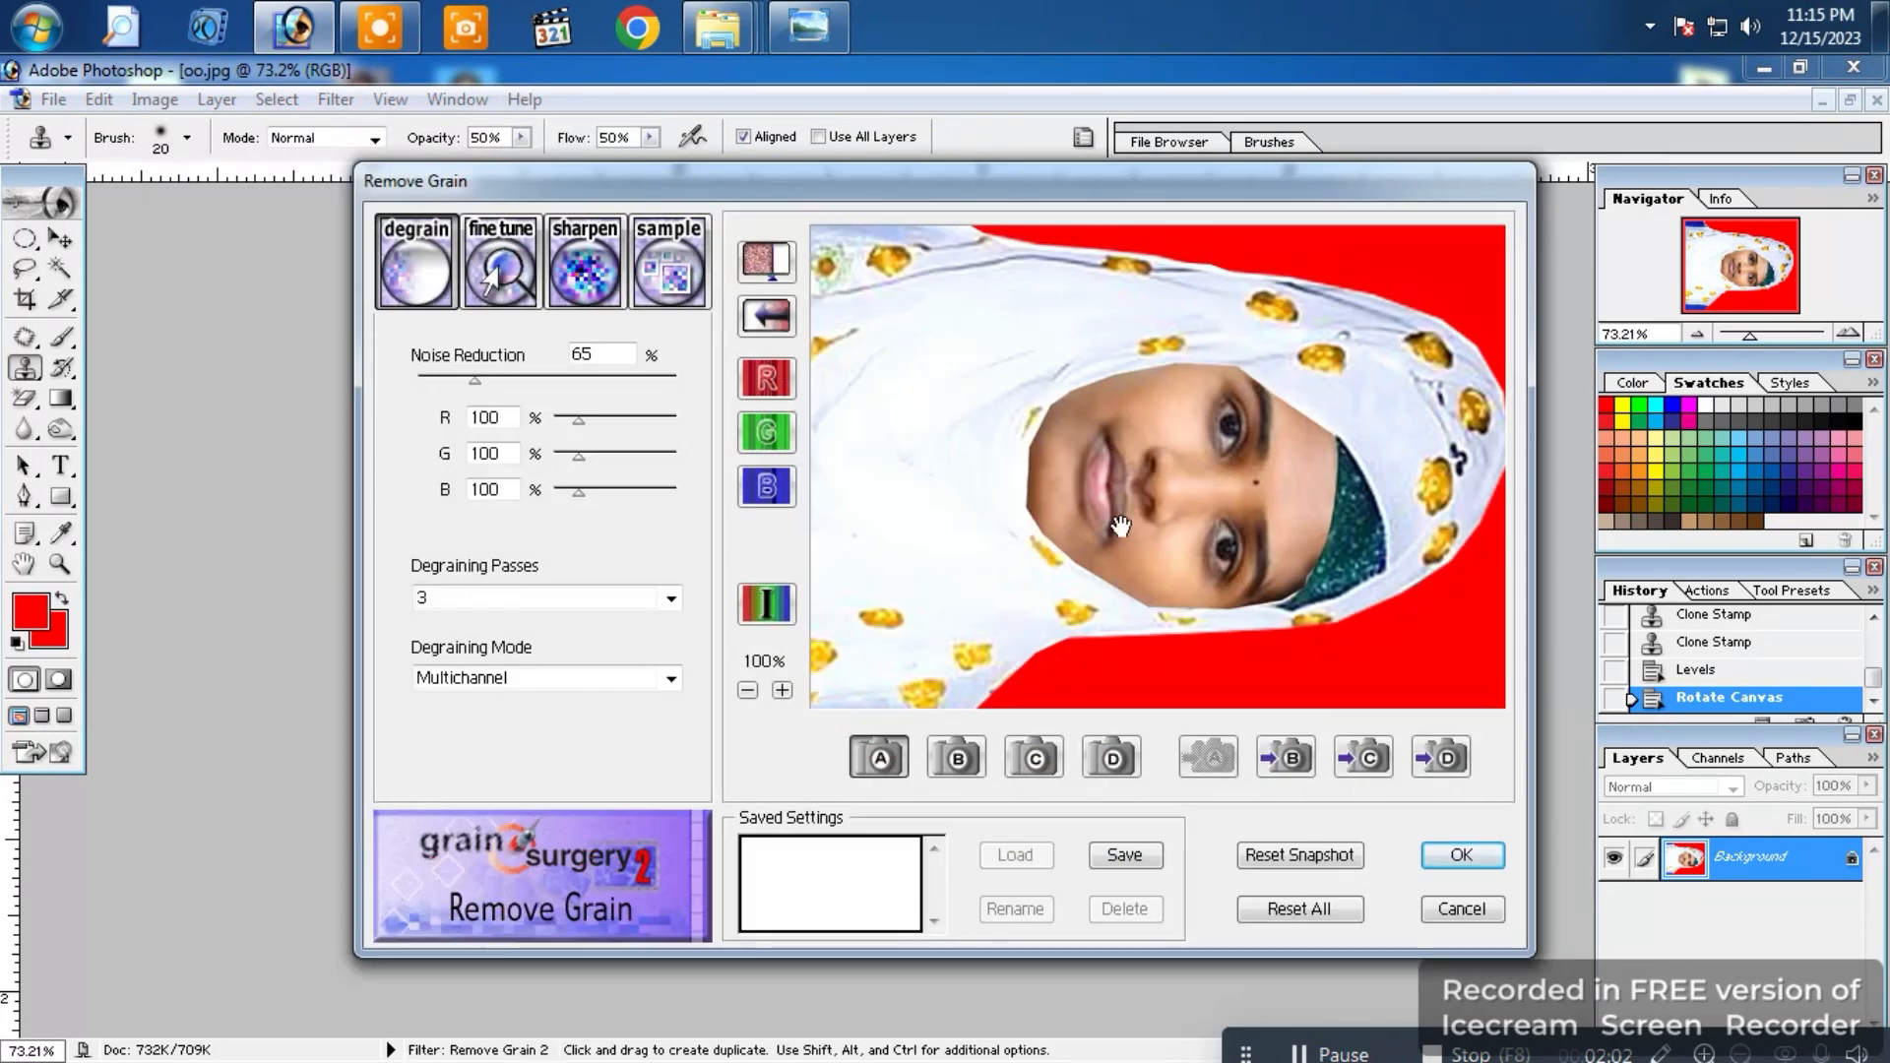
pyautogui.click(485, 379)
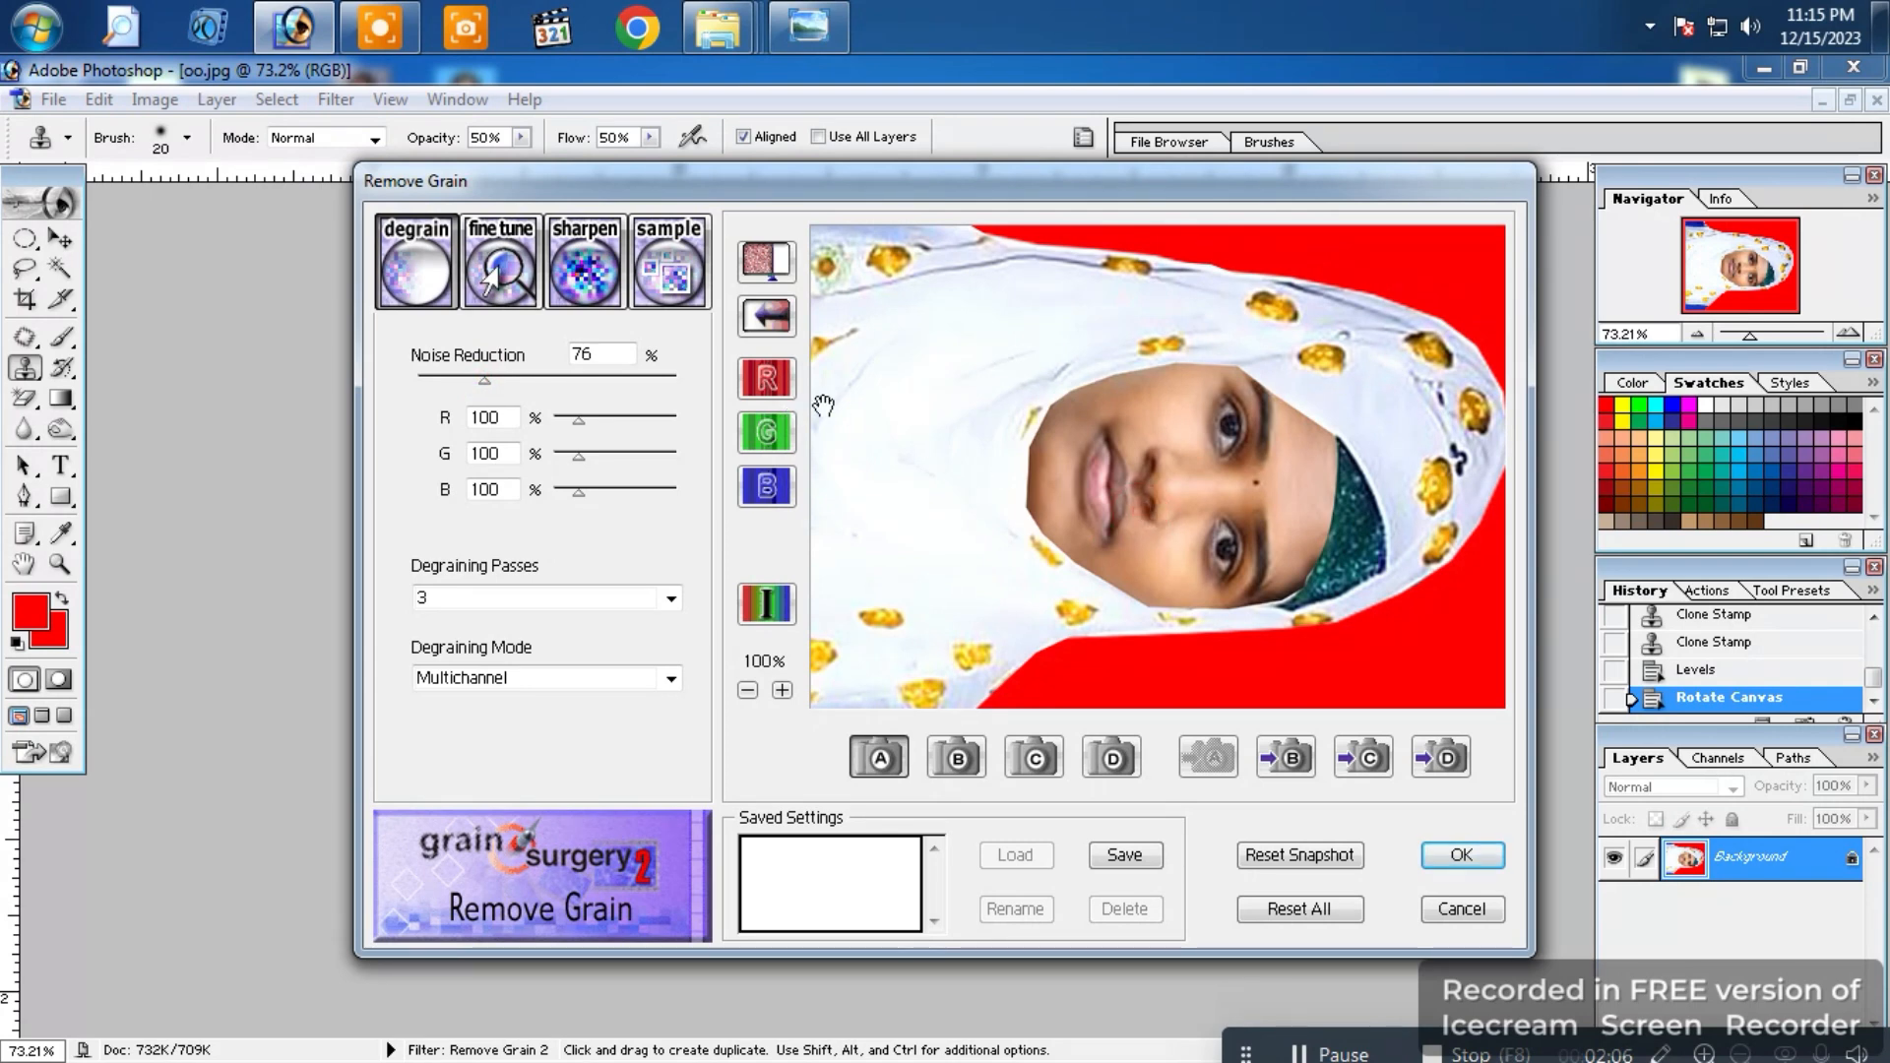
pyautogui.press('Return')
# Step: Rotate the canvas 90° counterclockwise so the portrait is upright again
pyautogui.click(154, 100)
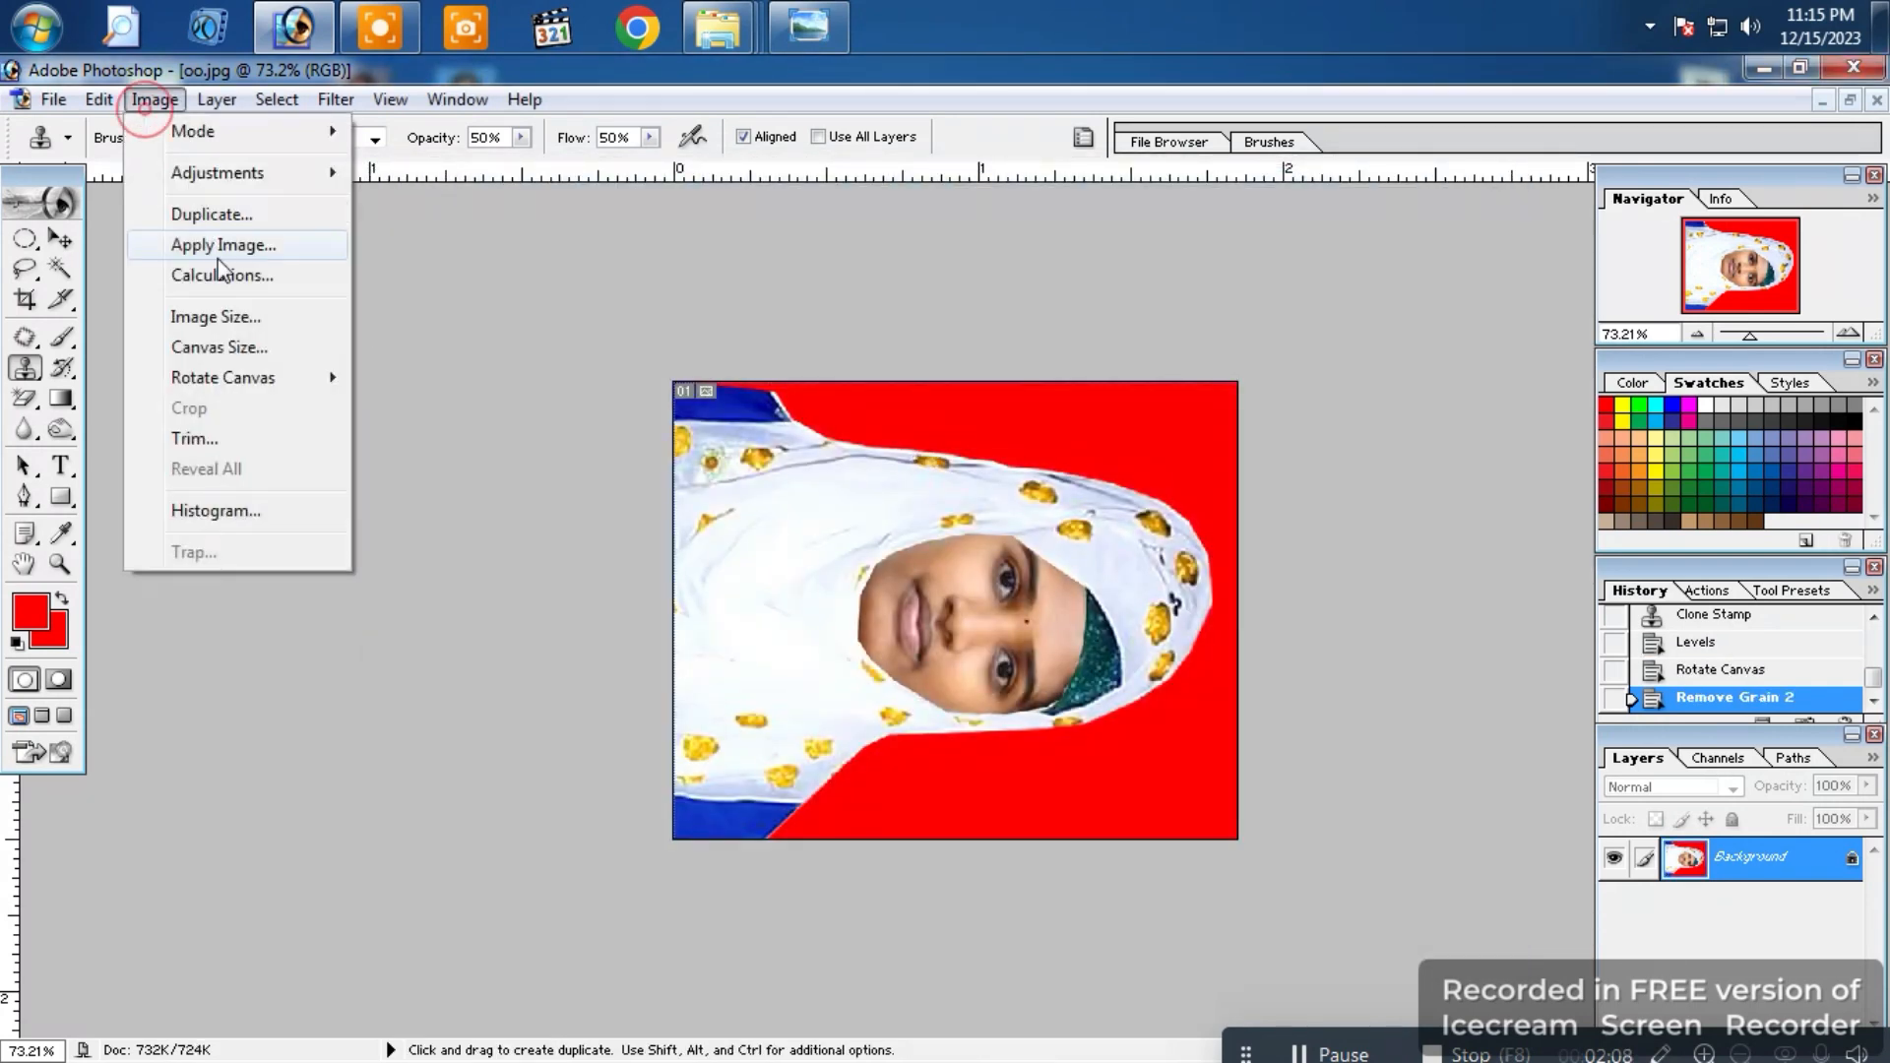
pyautogui.moveTo(239, 374)
pyautogui.click(422, 445)
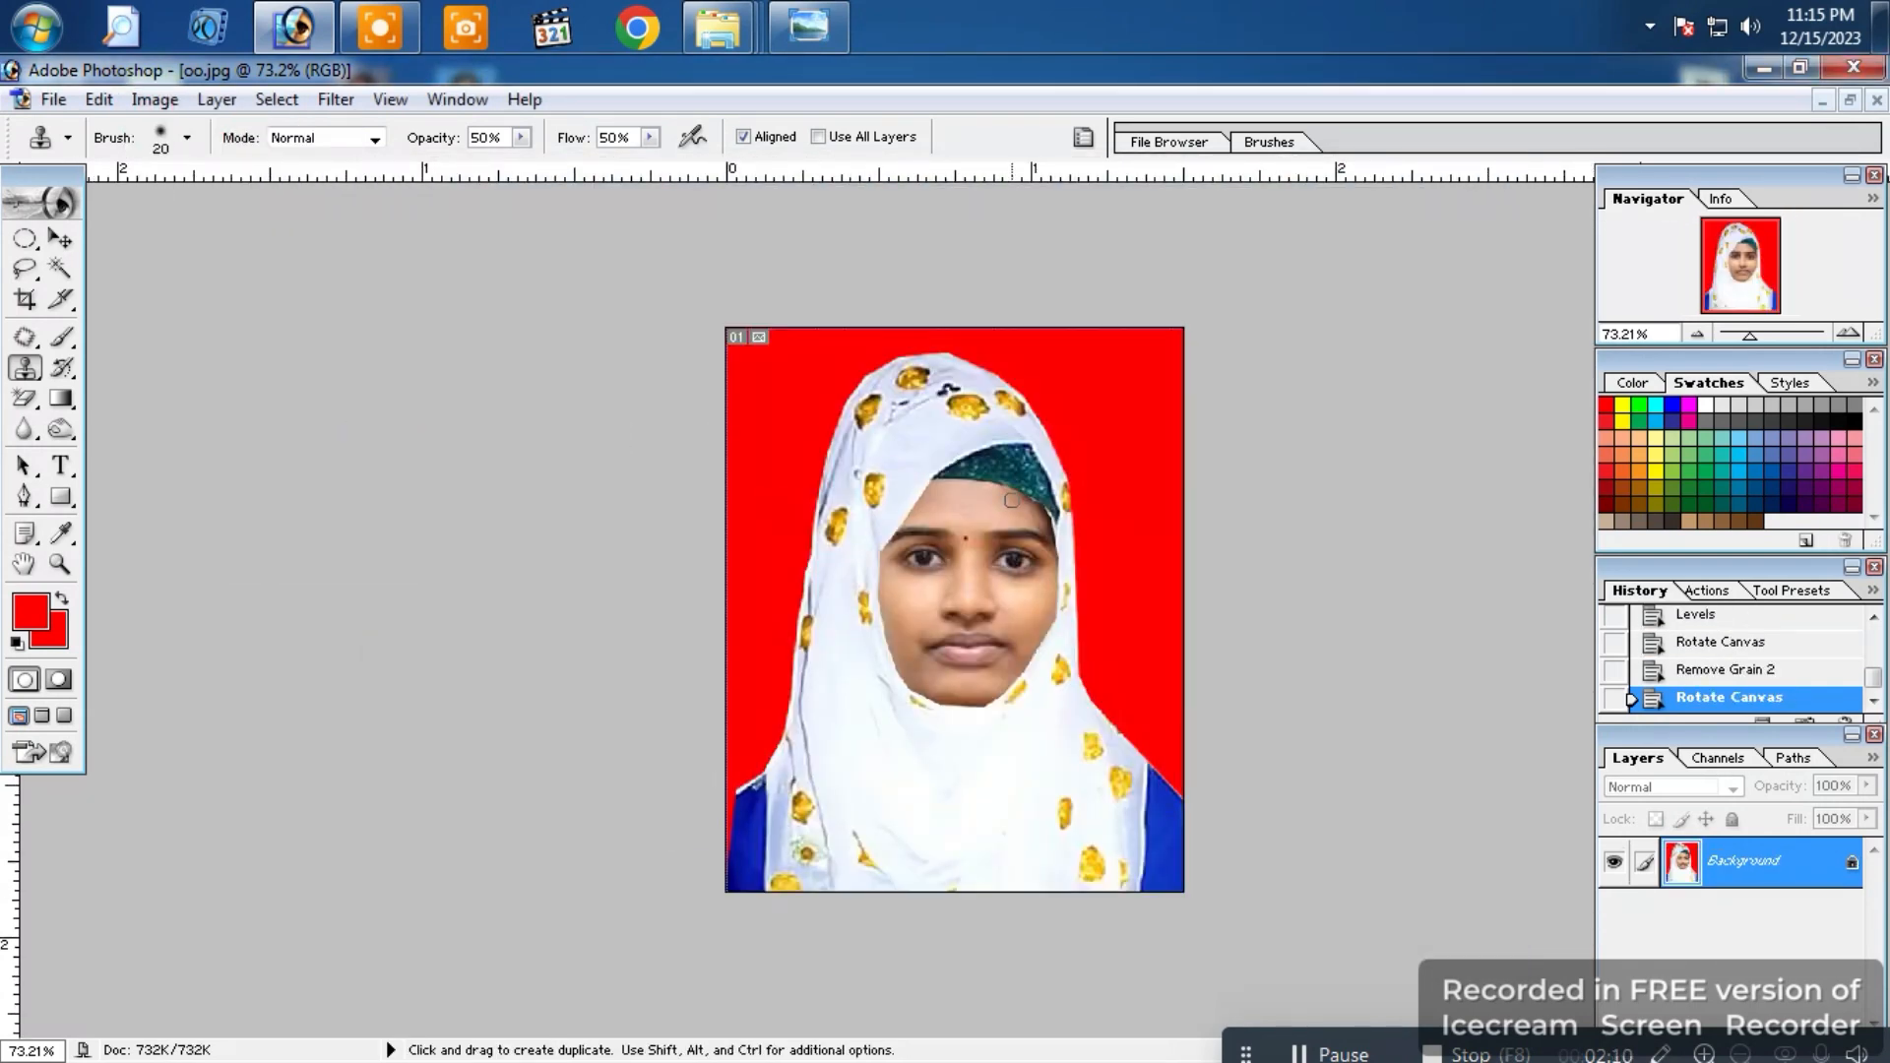
pyautogui.hotkey('ctrl', '0')
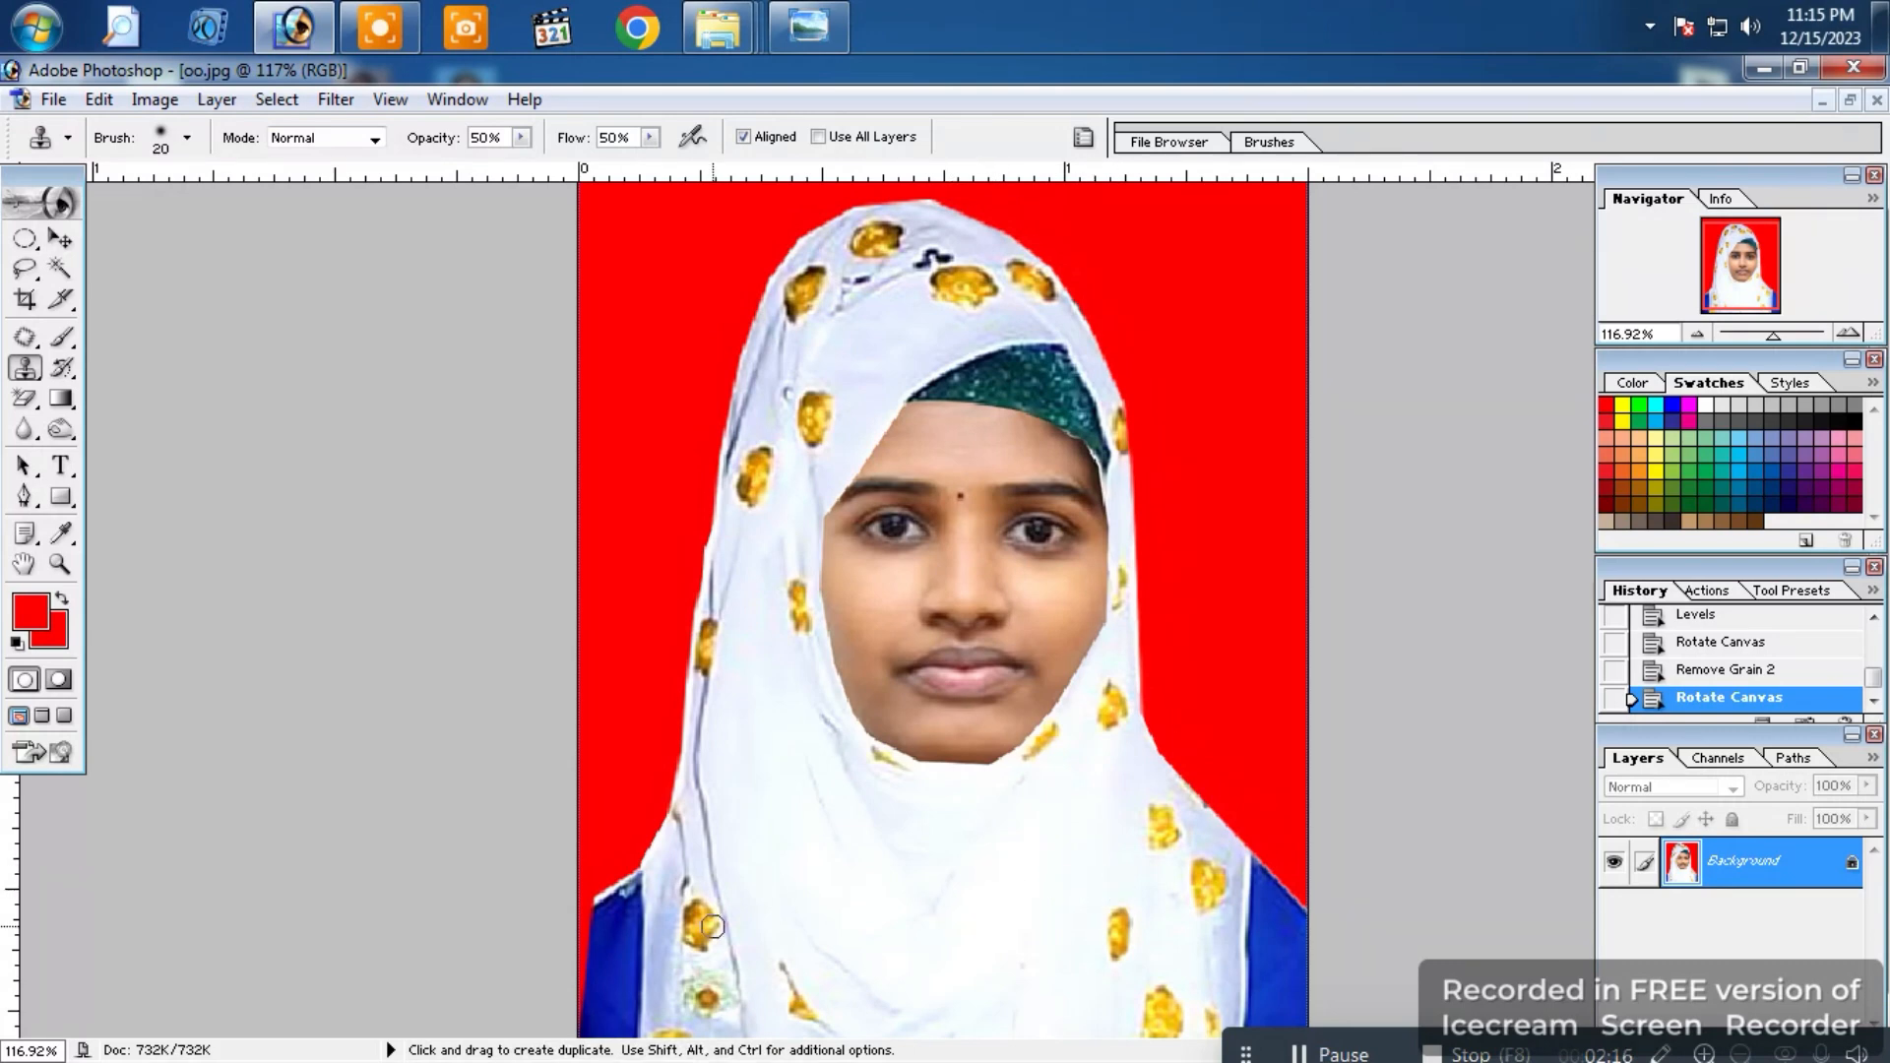
pyautogui.scroll(-1, 368, 474)
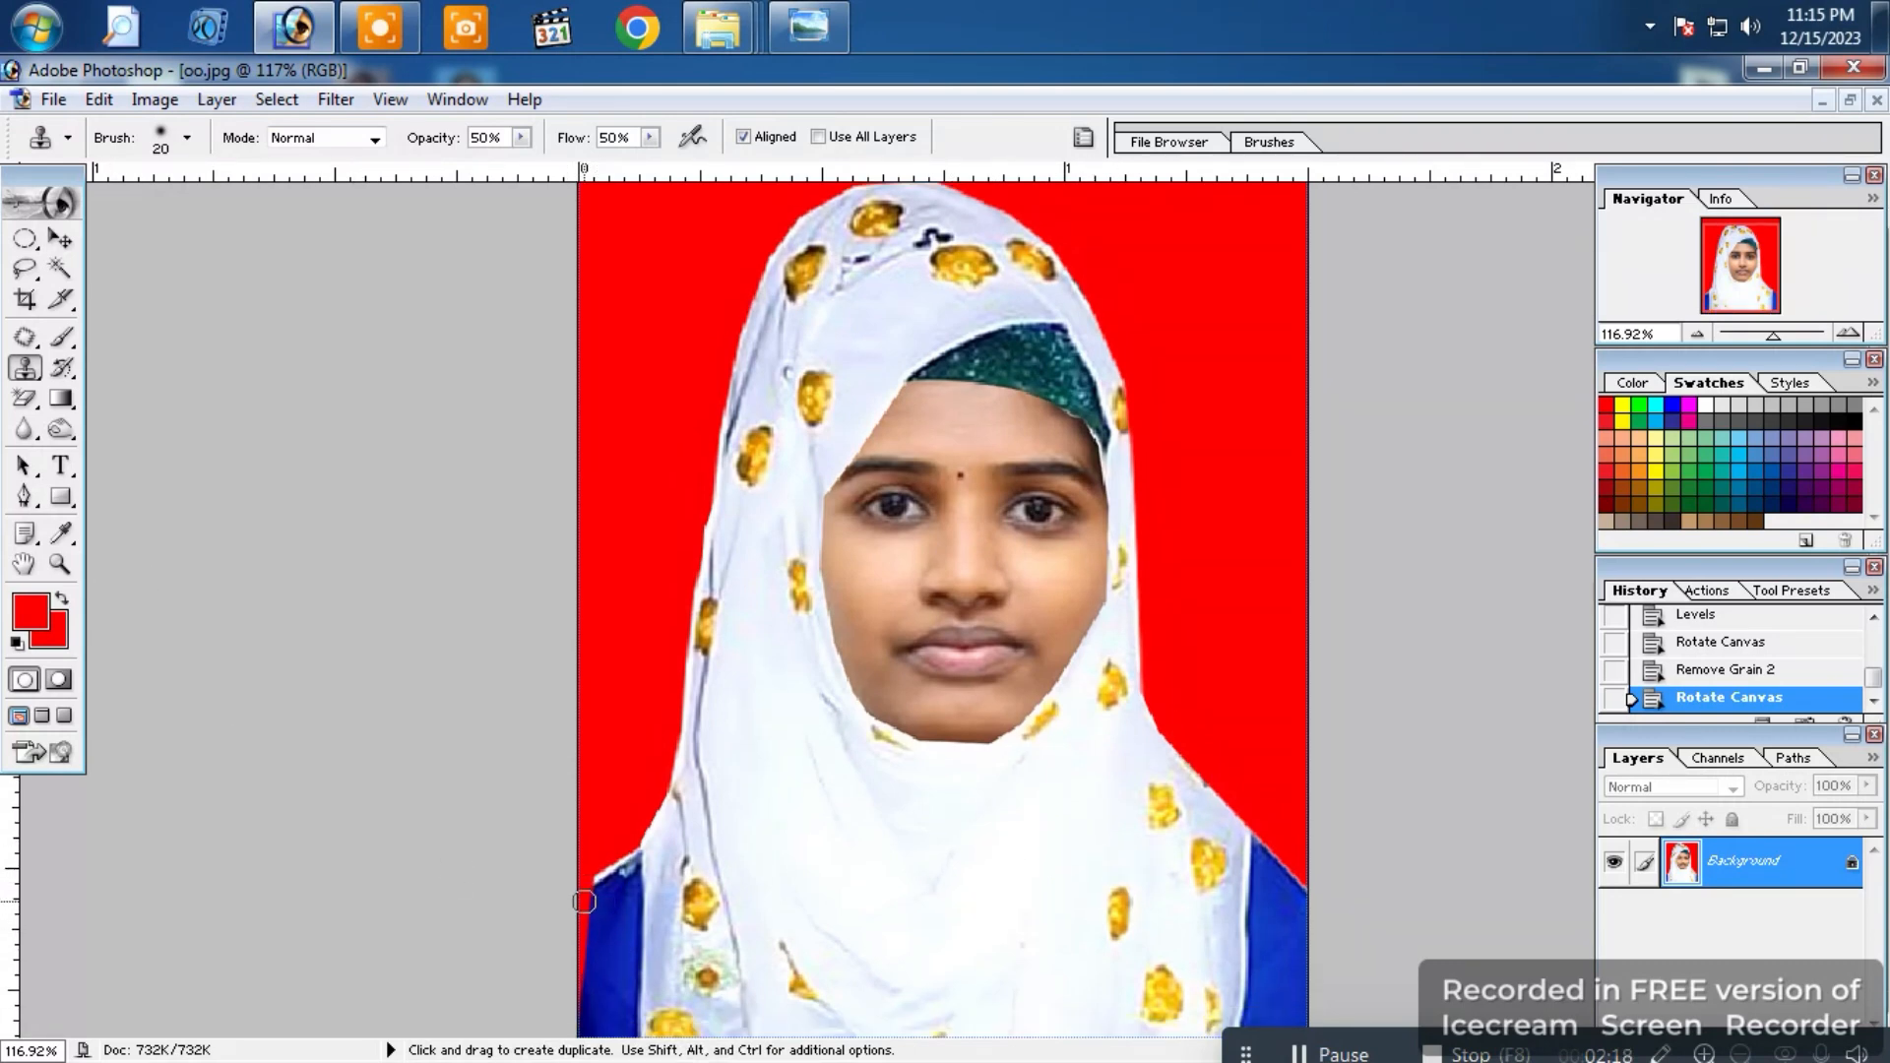
pyautogui.click(24, 239)
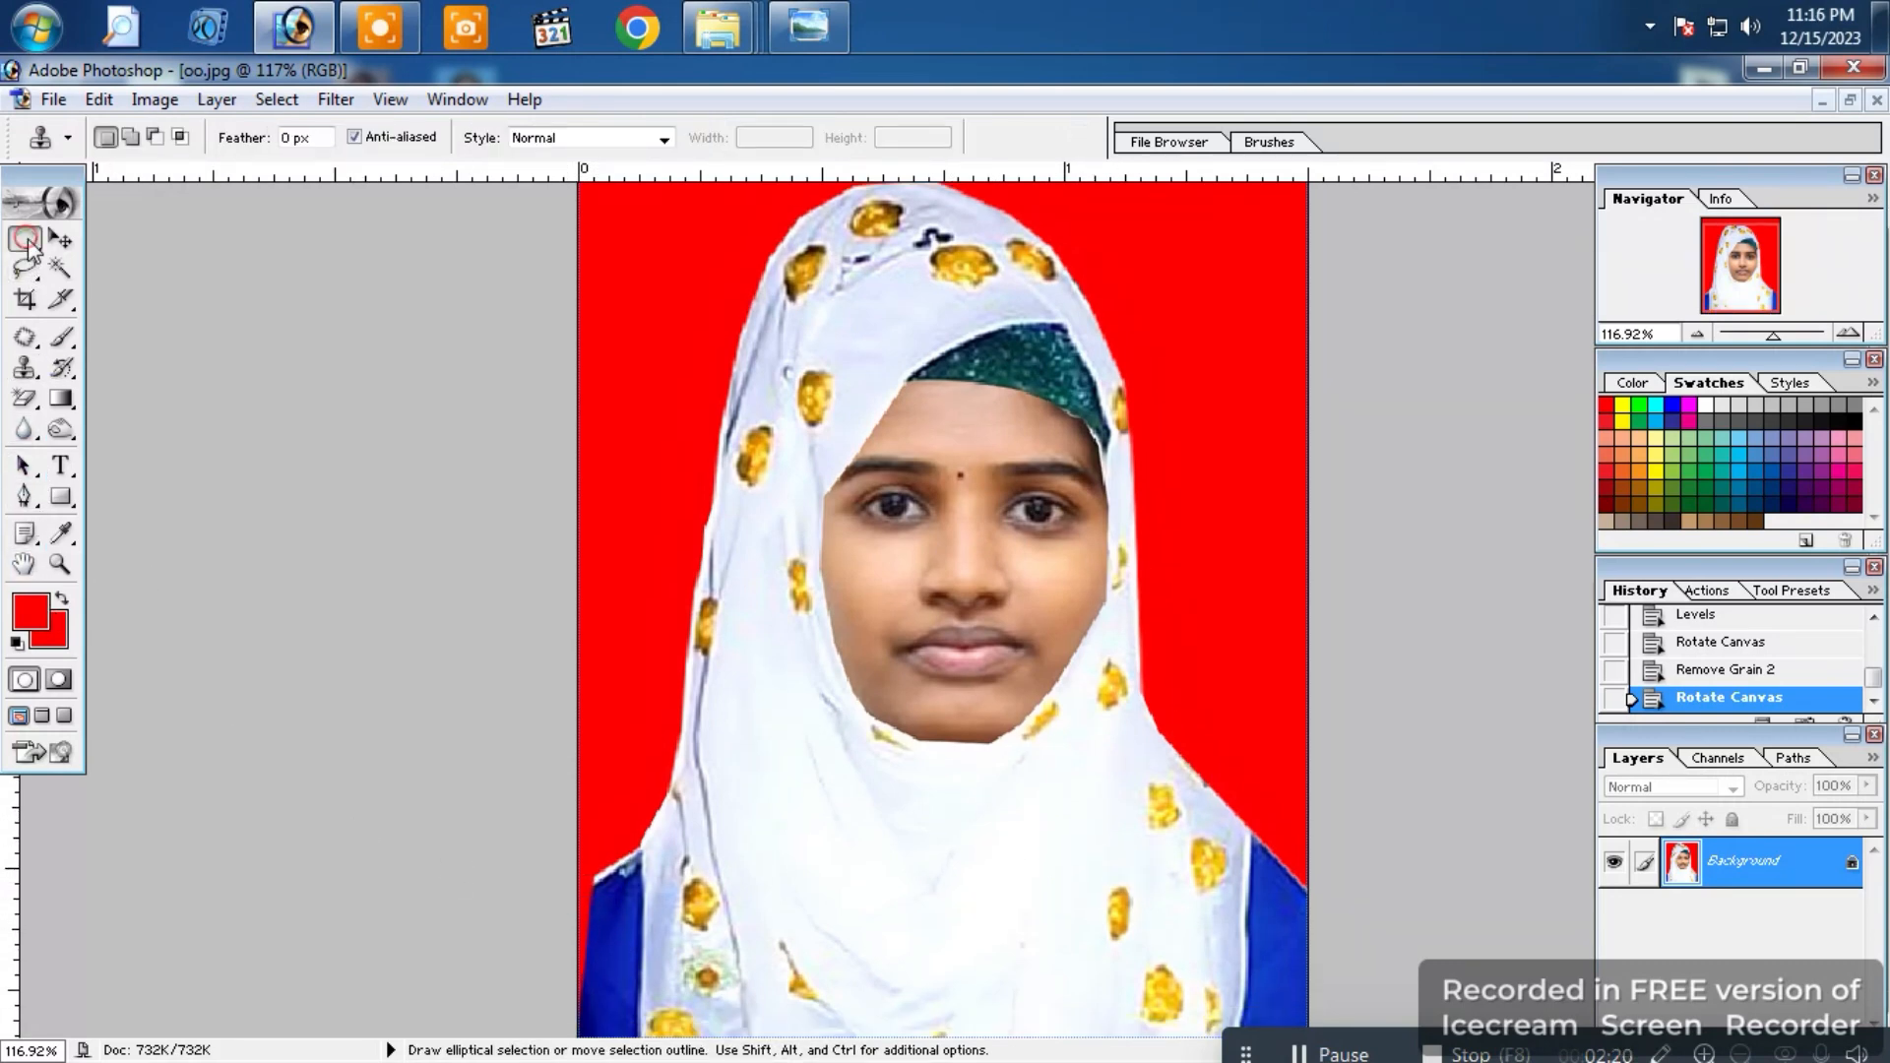
pyautogui.click(102, 266)
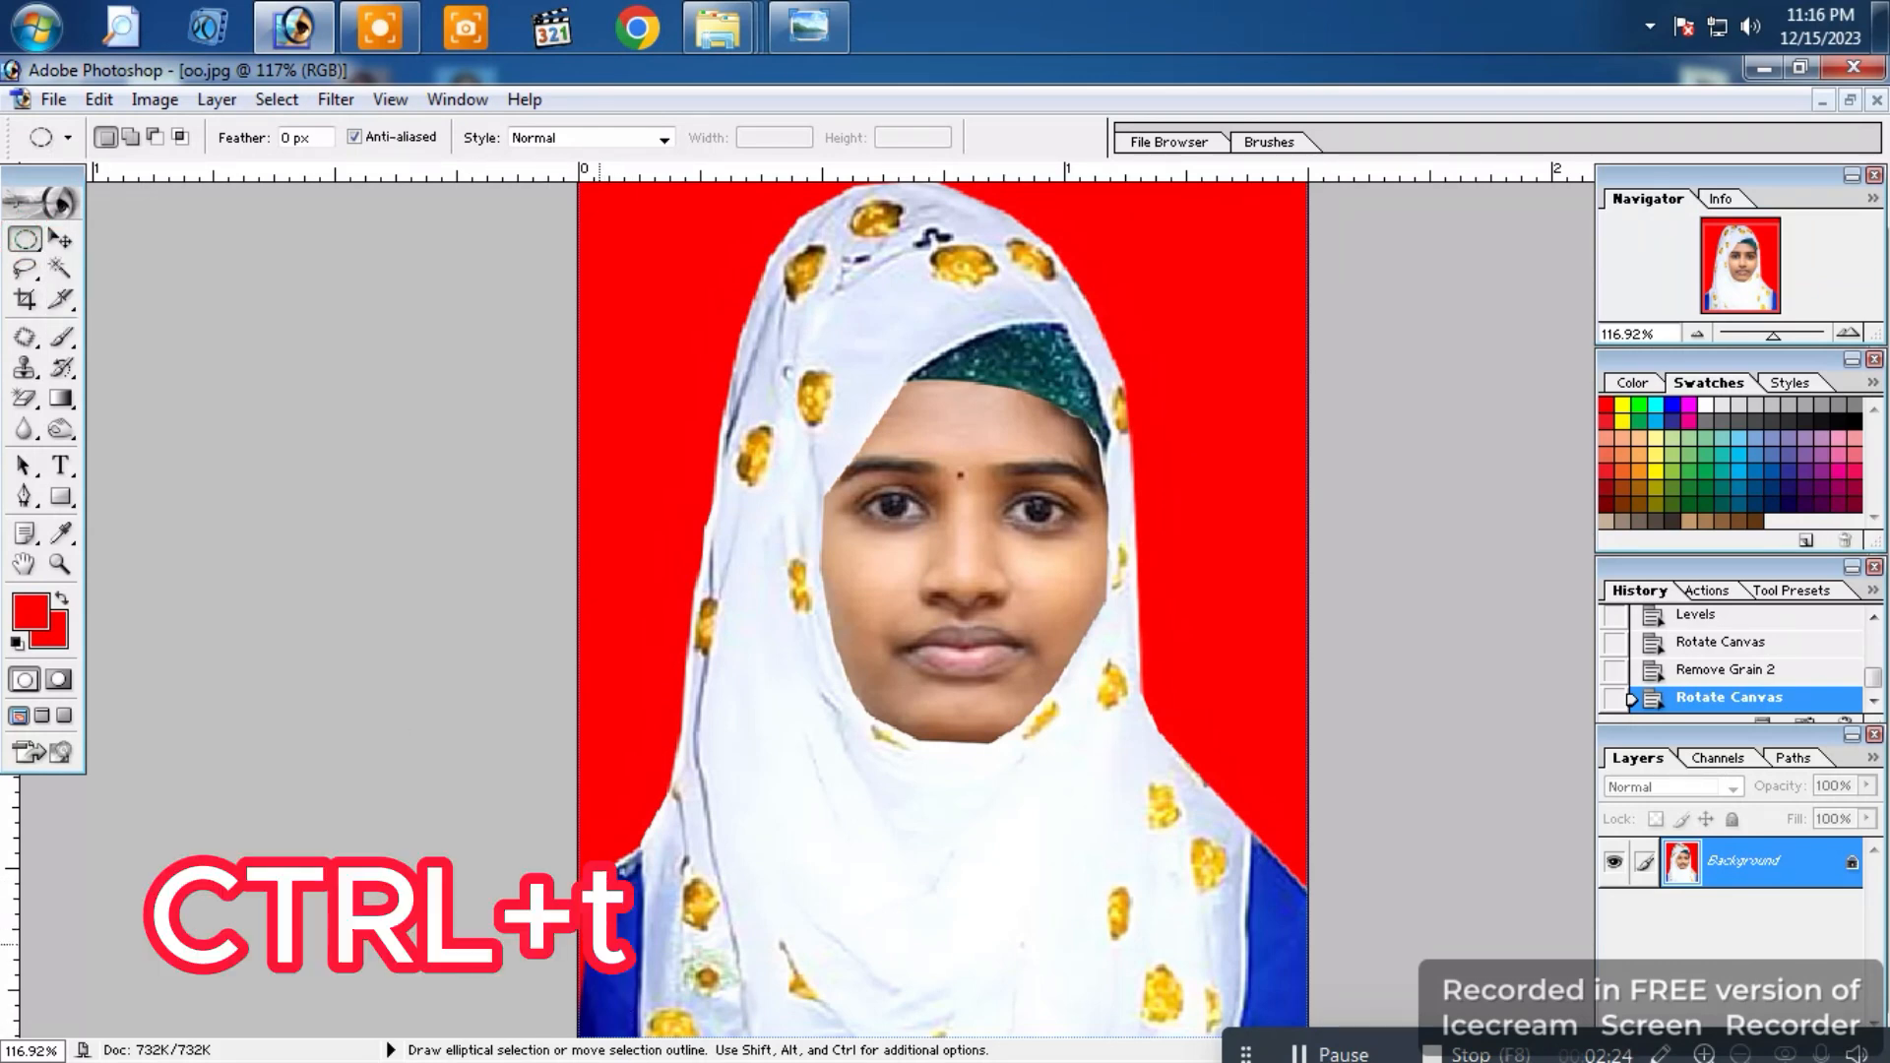
pyautogui.moveTo(573, 1006); pyautogui.dragTo(574, 1008)
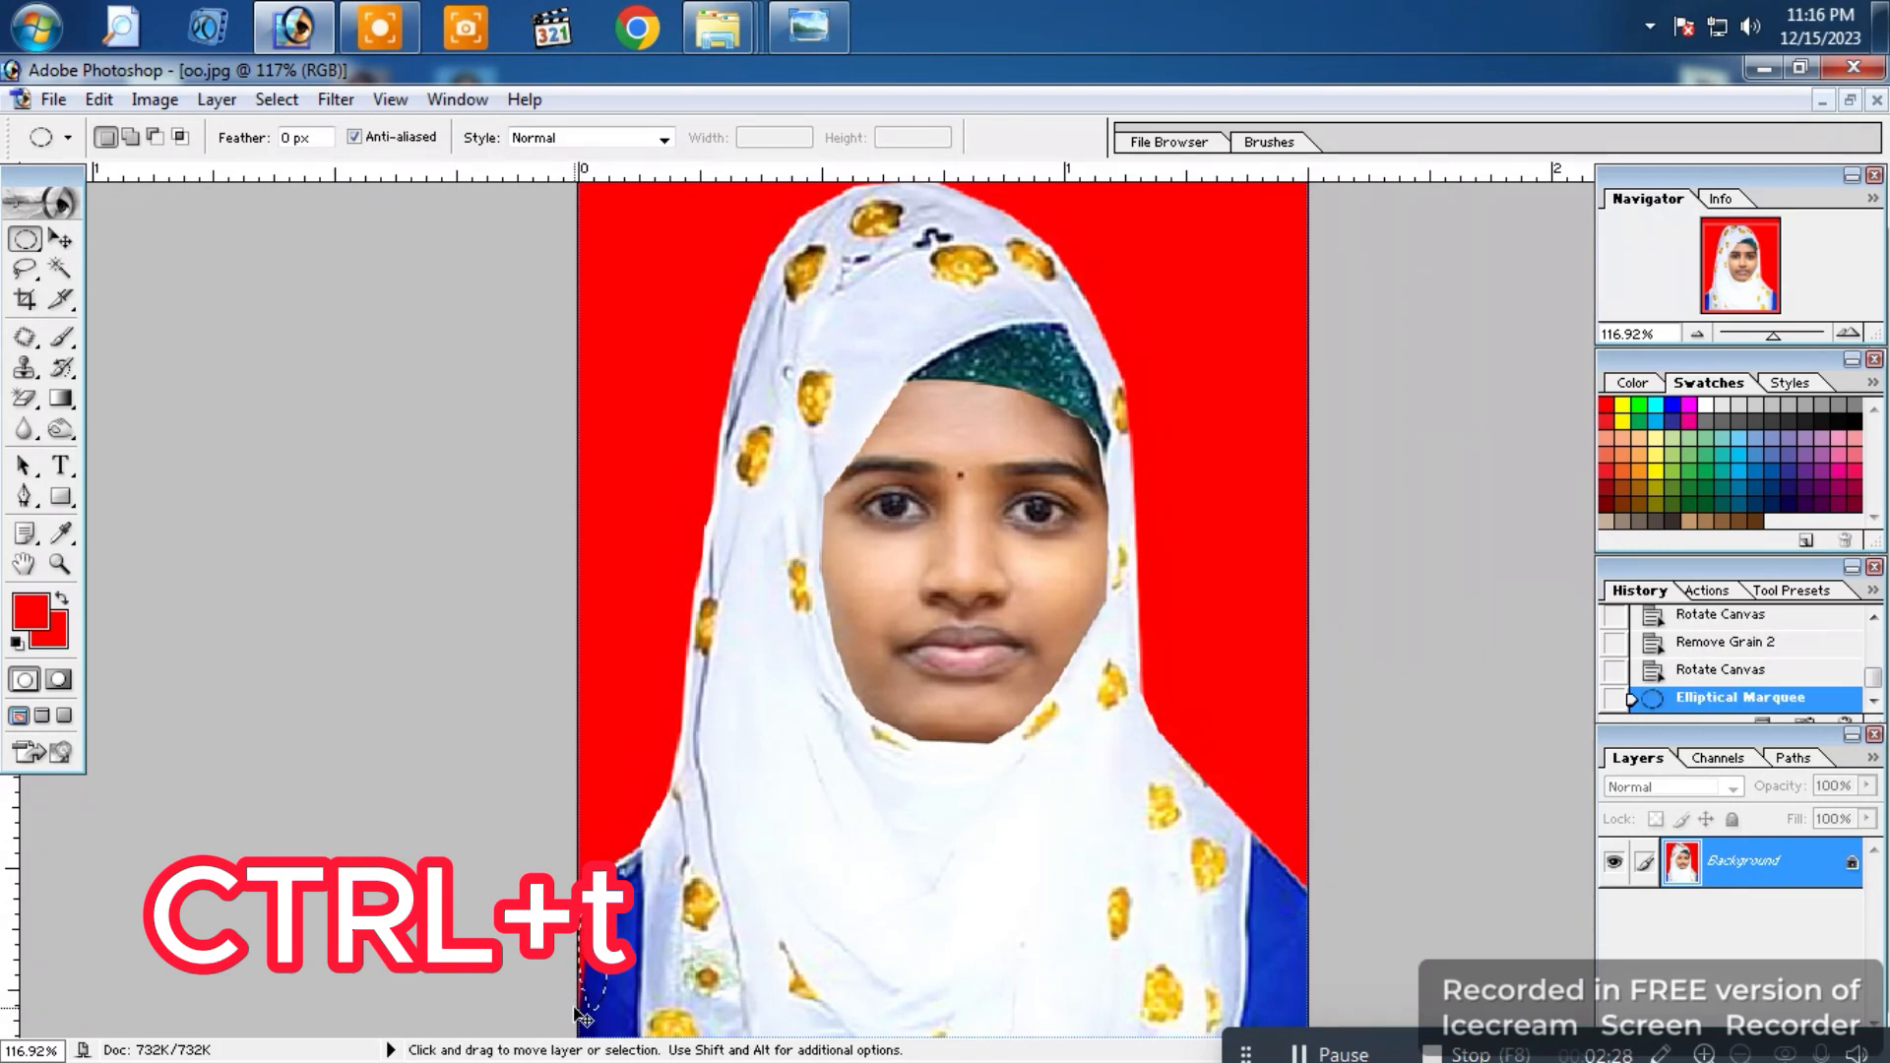
pyautogui.hotkey('ctrl', 't')
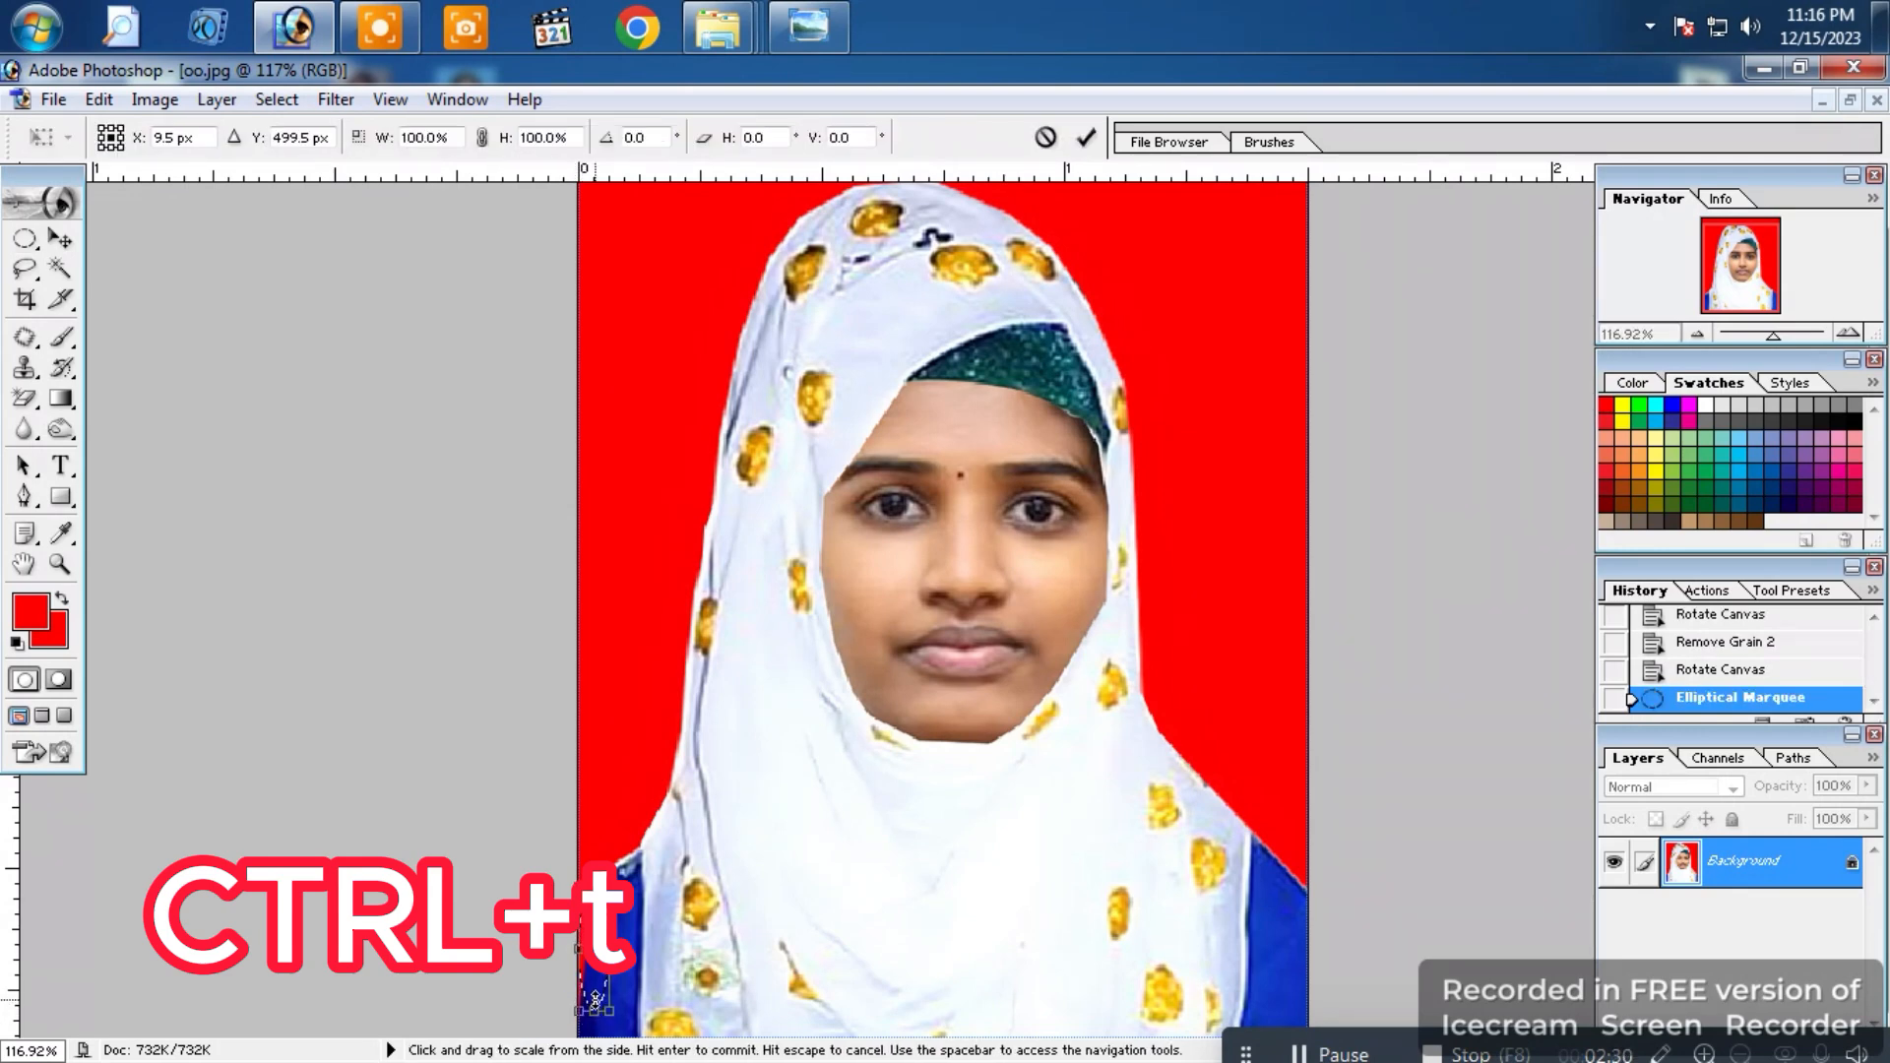
pyautogui.moveTo(573, 955); pyautogui.dragTo(545, 958)
pyautogui.press('Return')
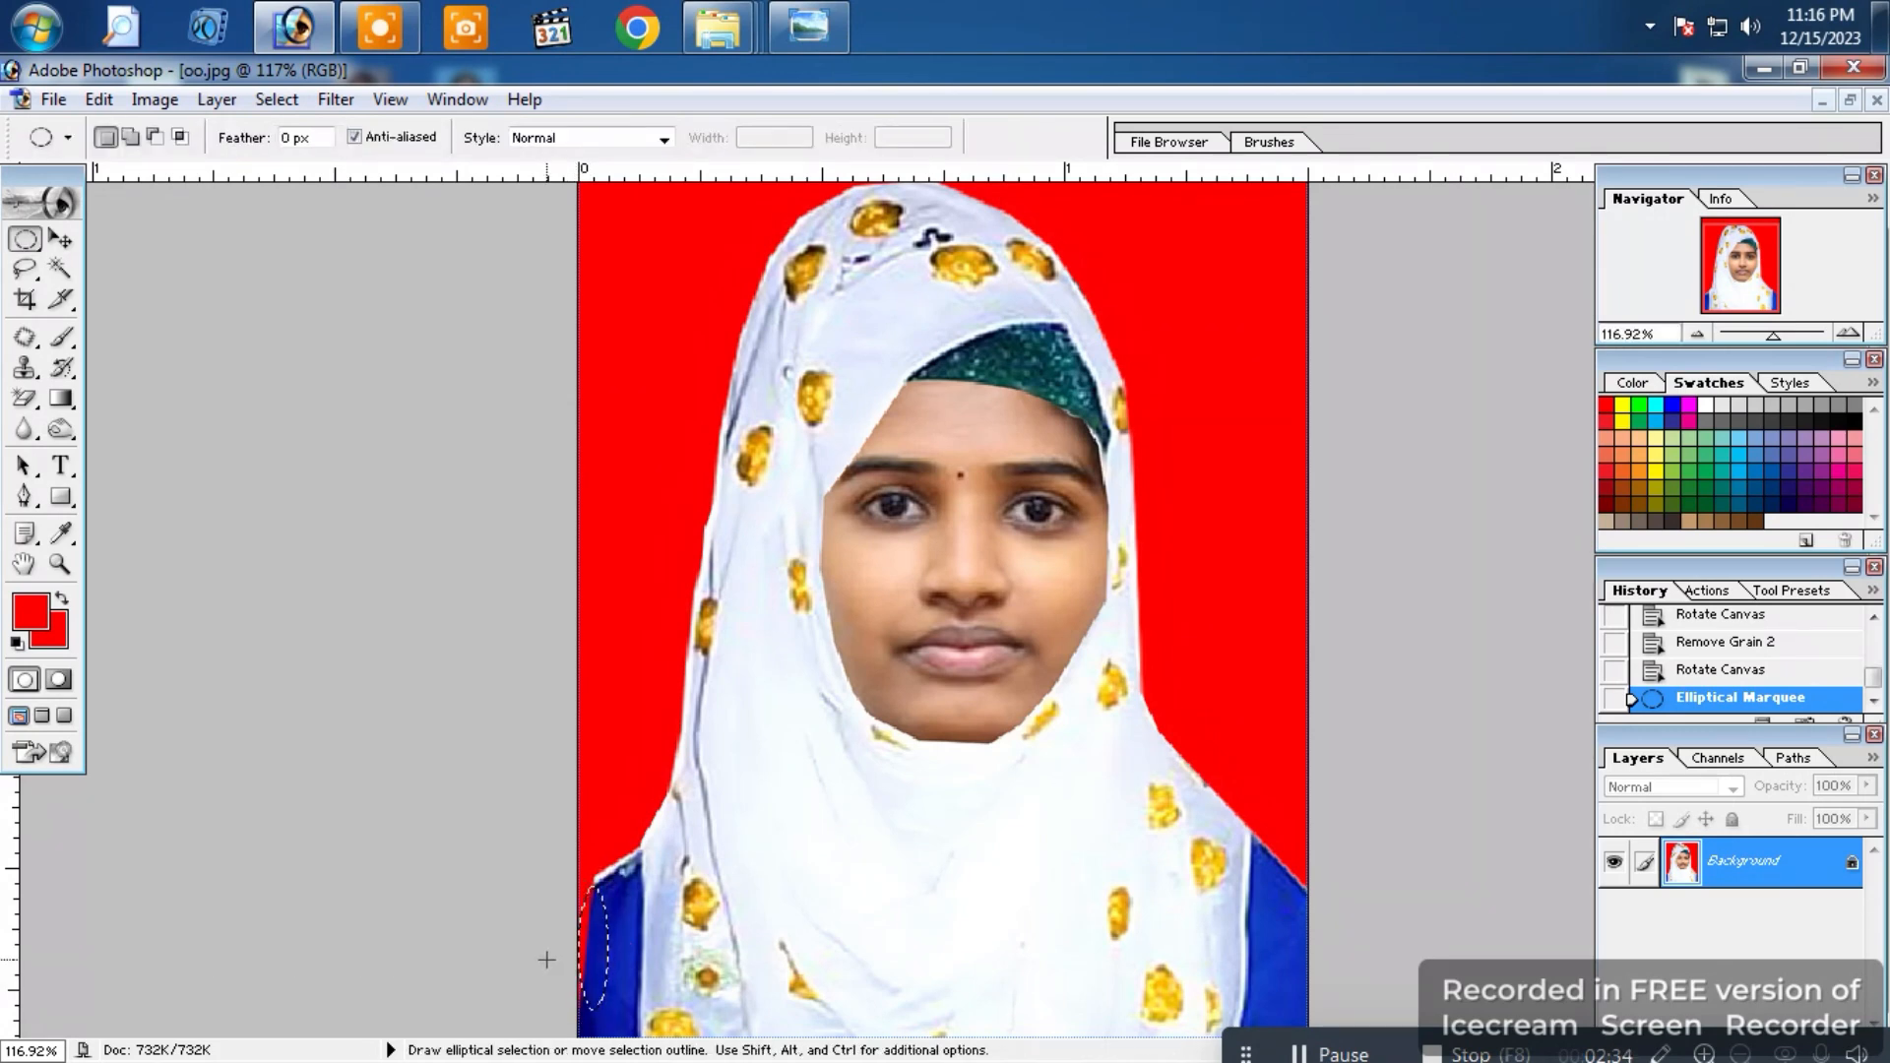
pyautogui.hotkey('ctrl', 'z')
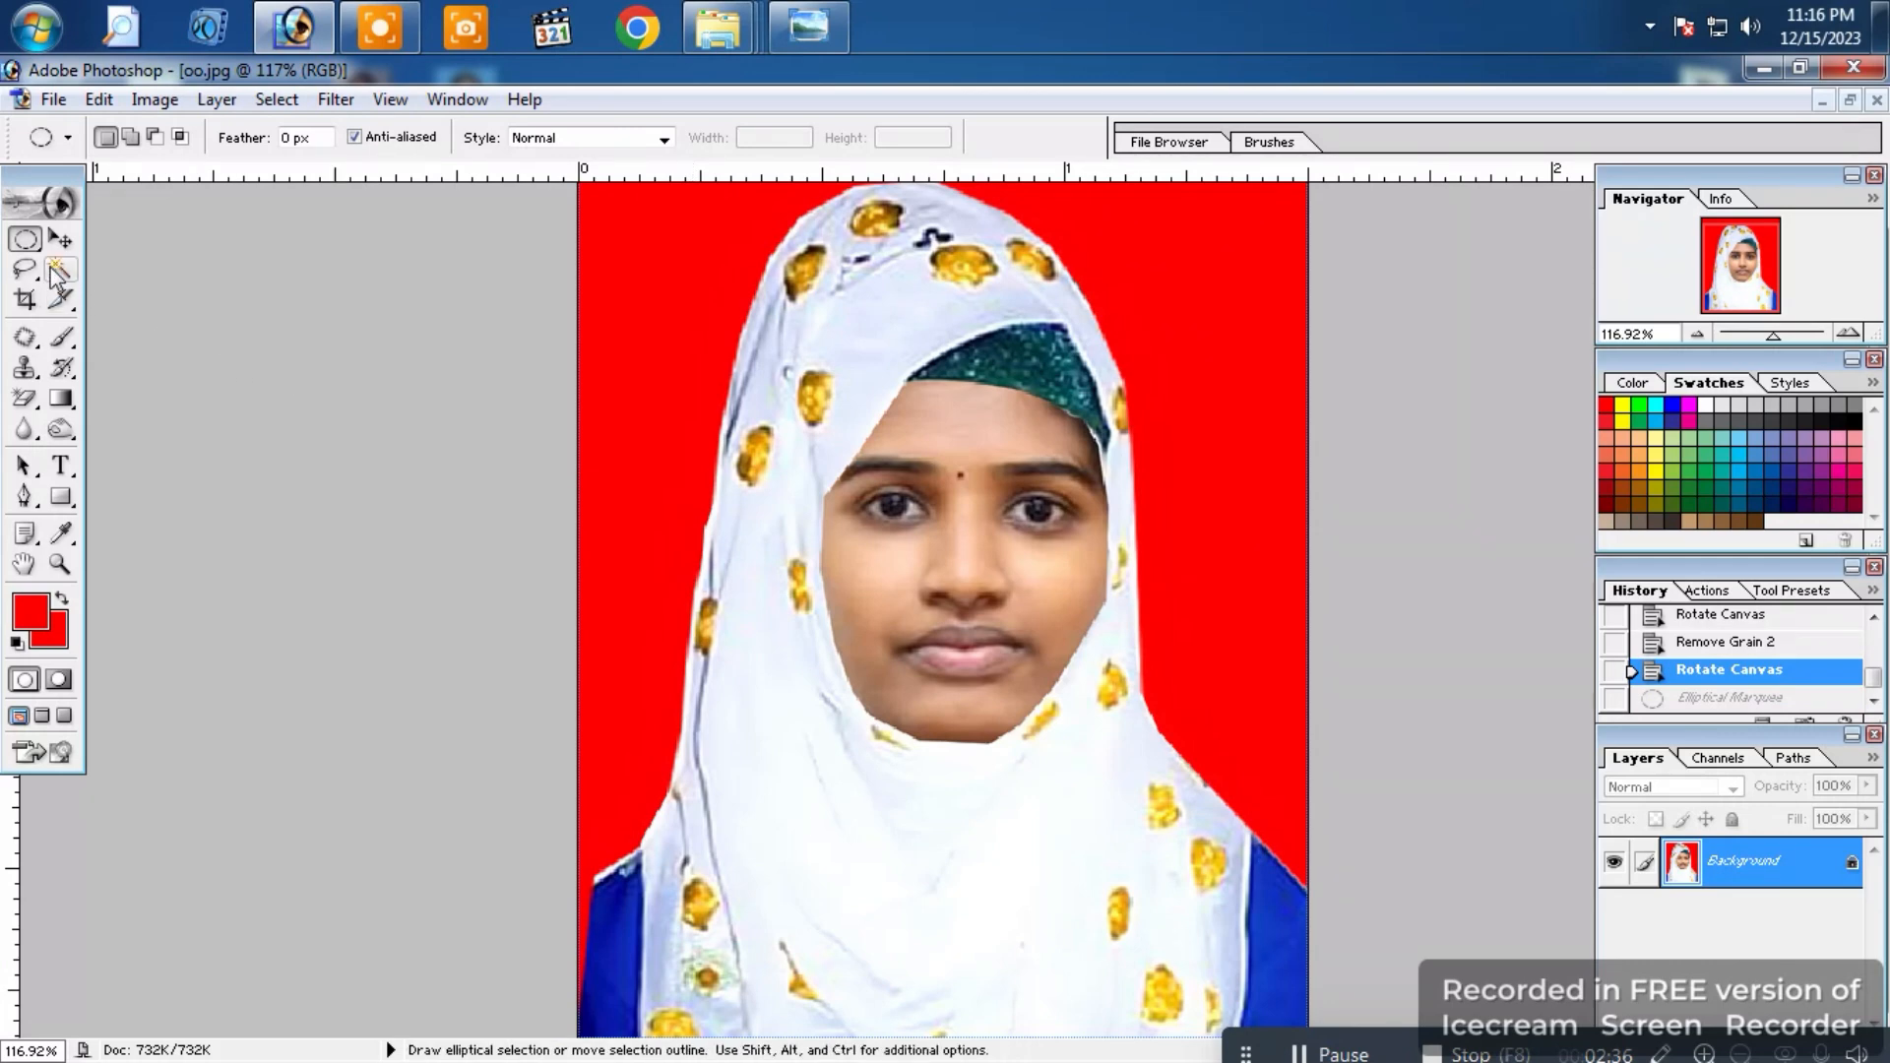
# Step: Stretch a rectangular selection of the left-hand blue sleeve's outer edge to 188.9% width over the red gap, and clear the selected area
pyautogui.moveTo(24, 238); pyautogui.dragTo(118, 237)
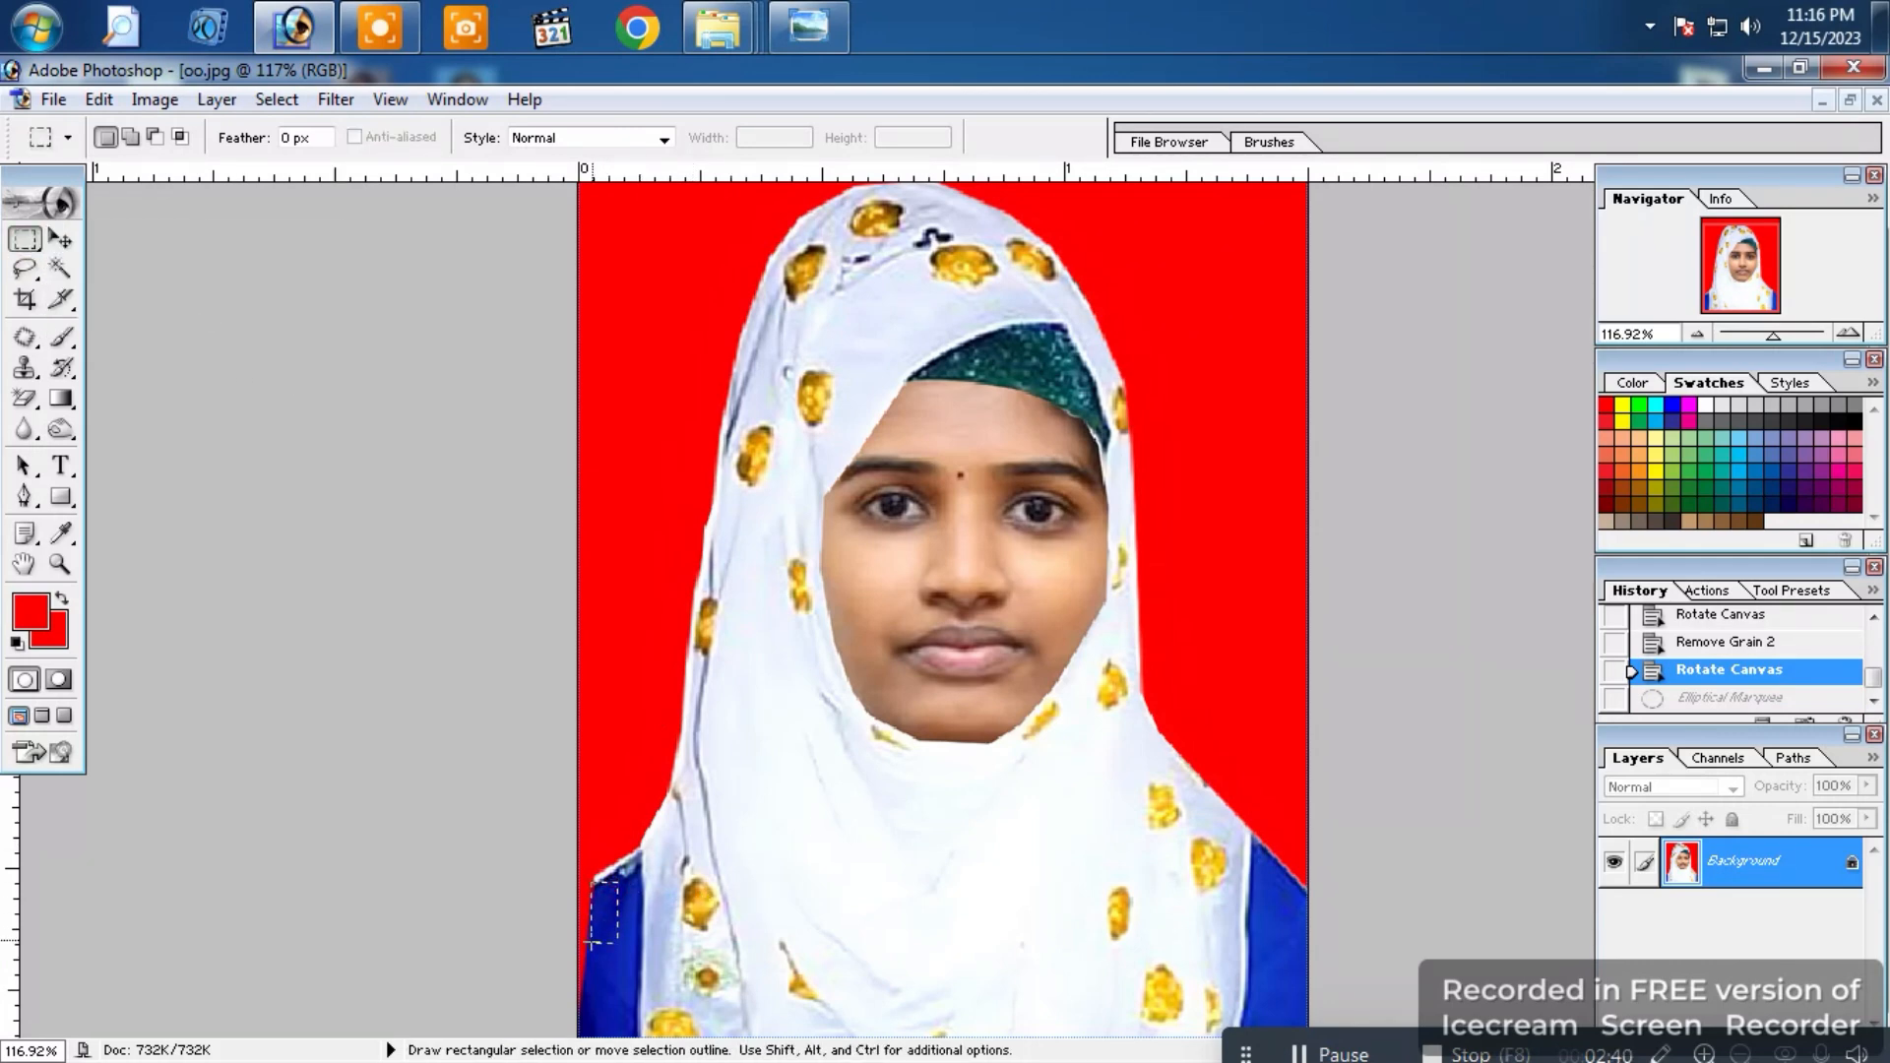
pyautogui.moveTo(576, 975); pyautogui.dragTo(562, 1006)
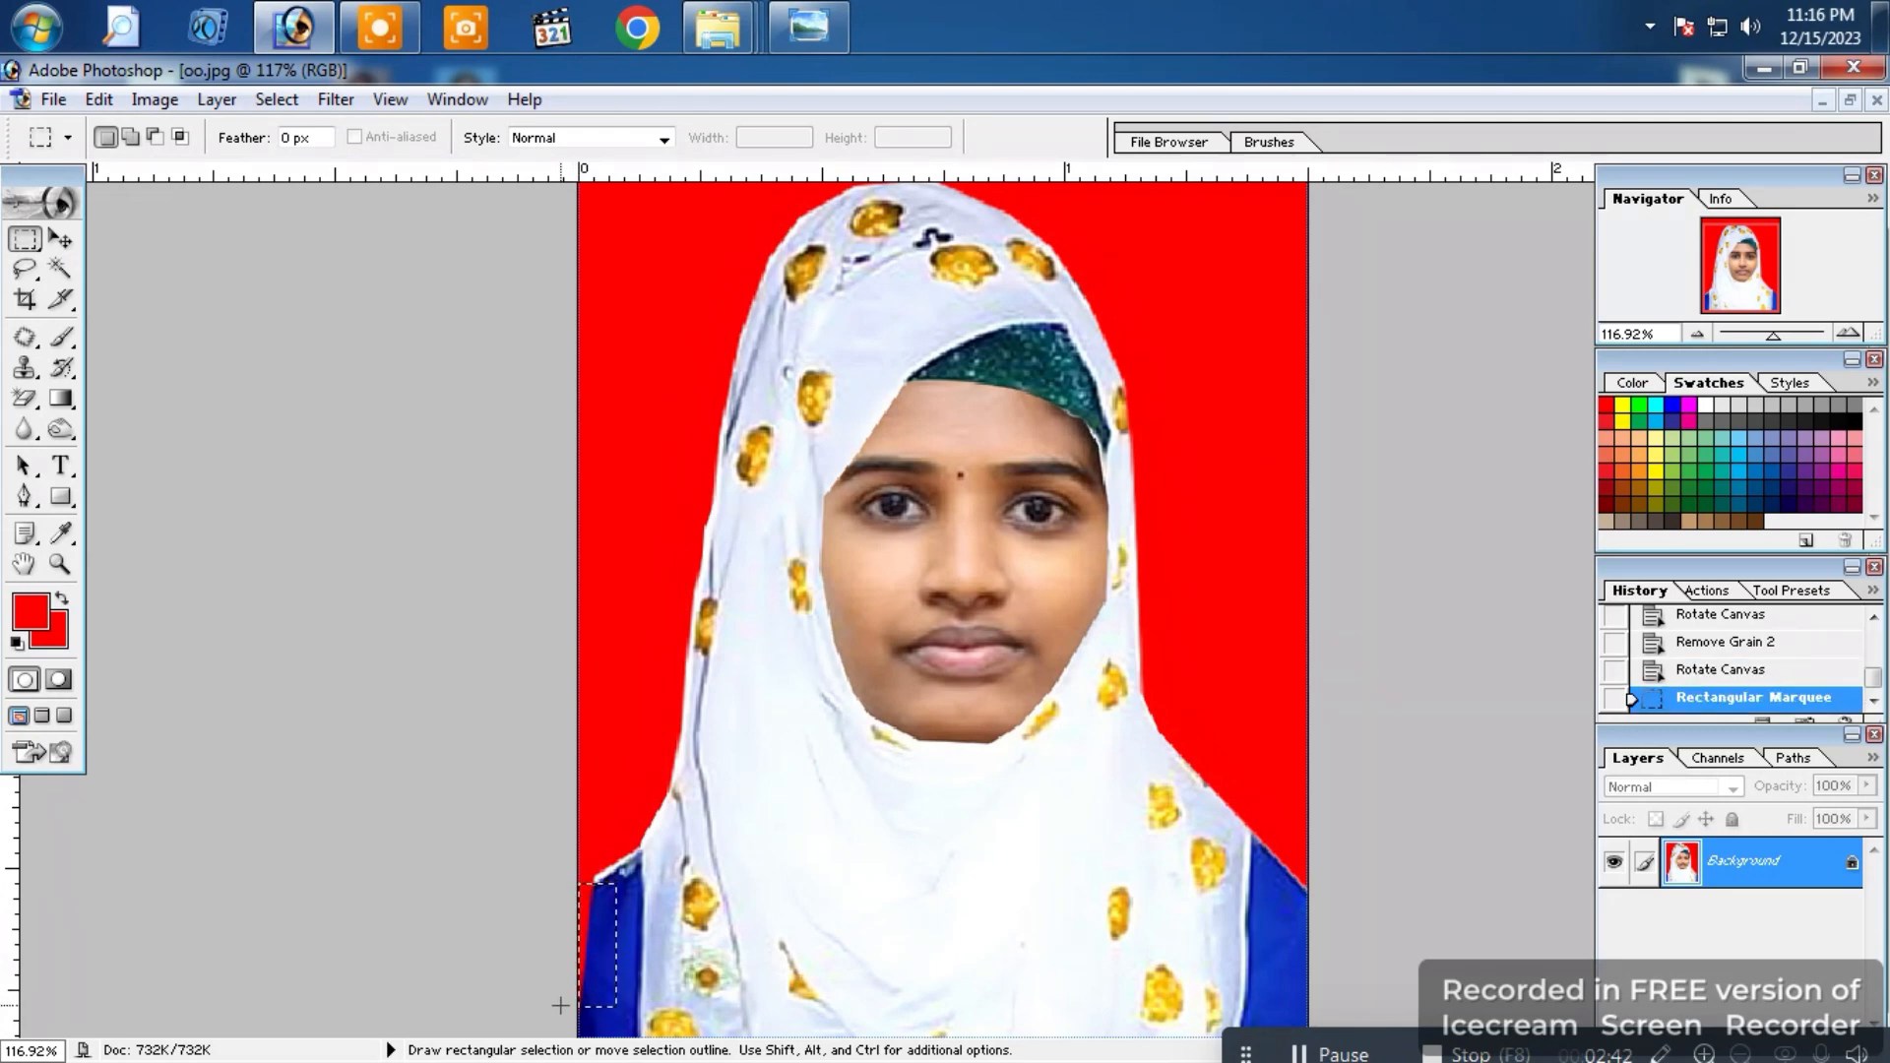
pyautogui.hotkey('ctrl', 't')
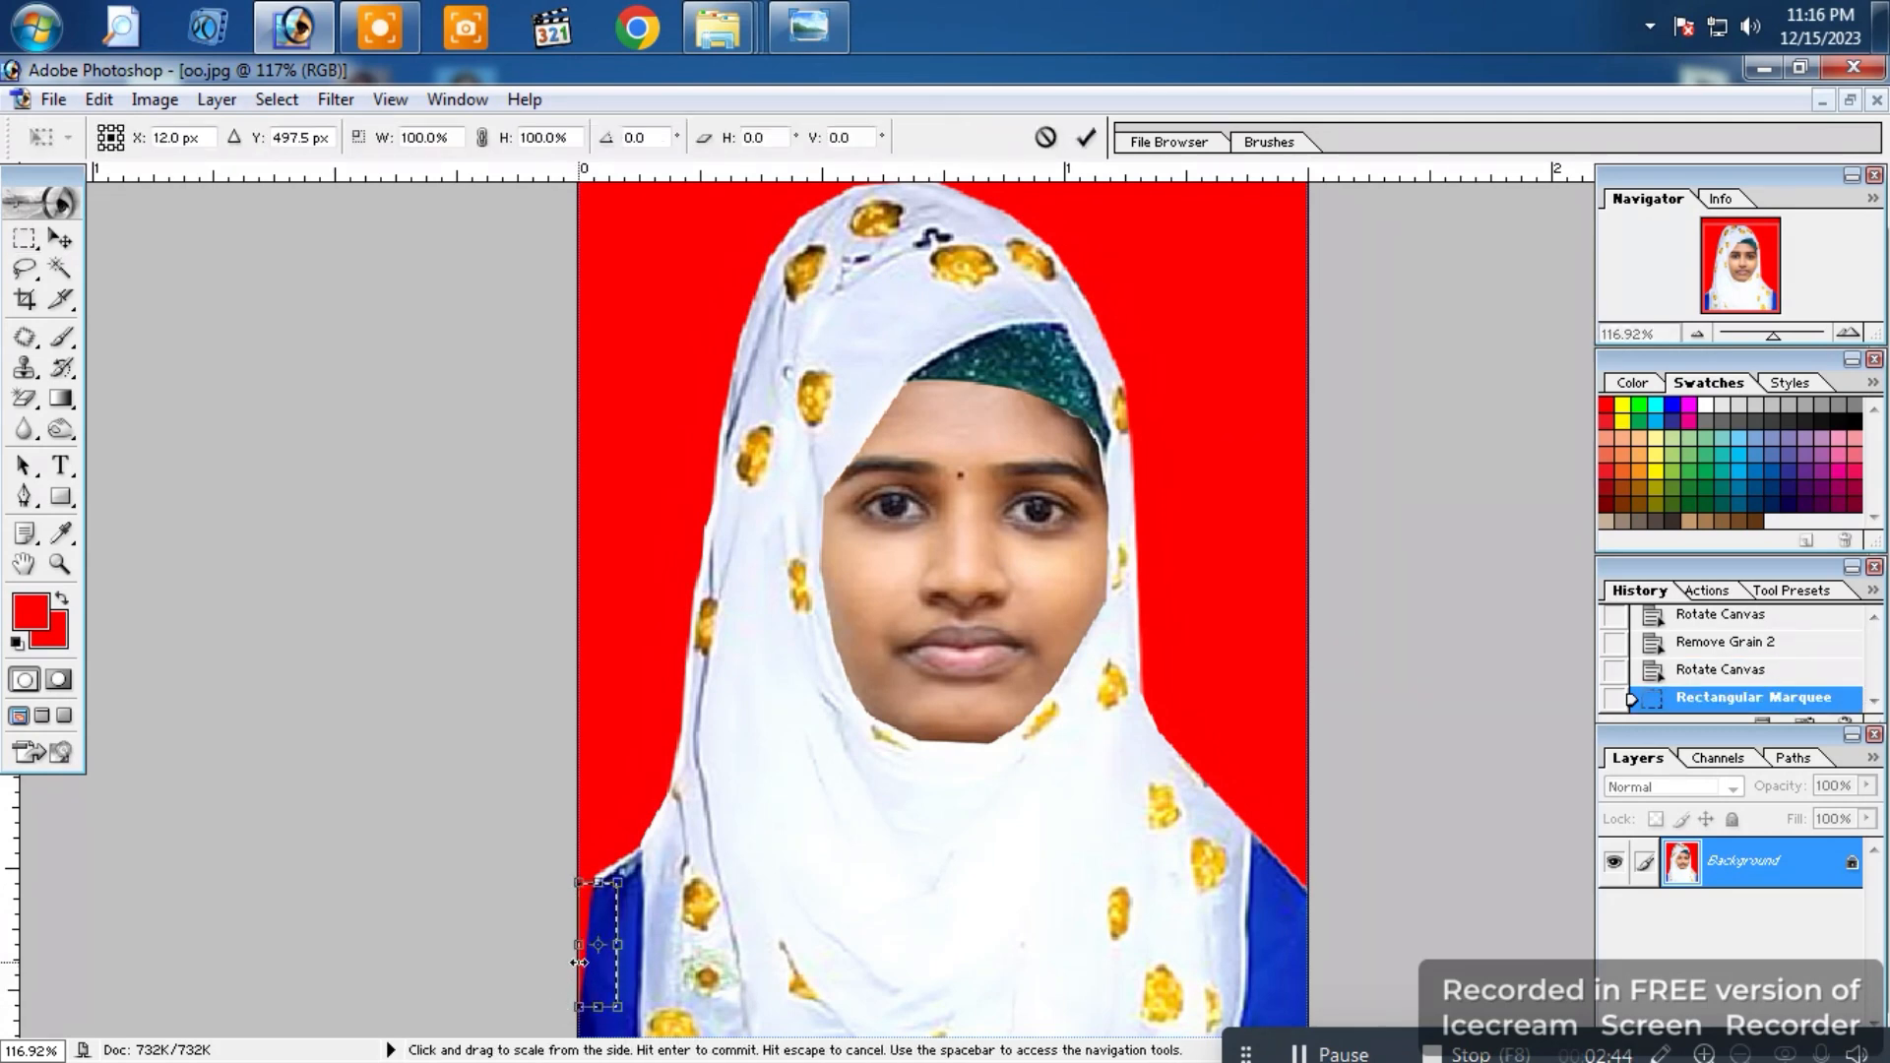
pyautogui.moveTo(576, 948); pyautogui.dragTo(539, 958)
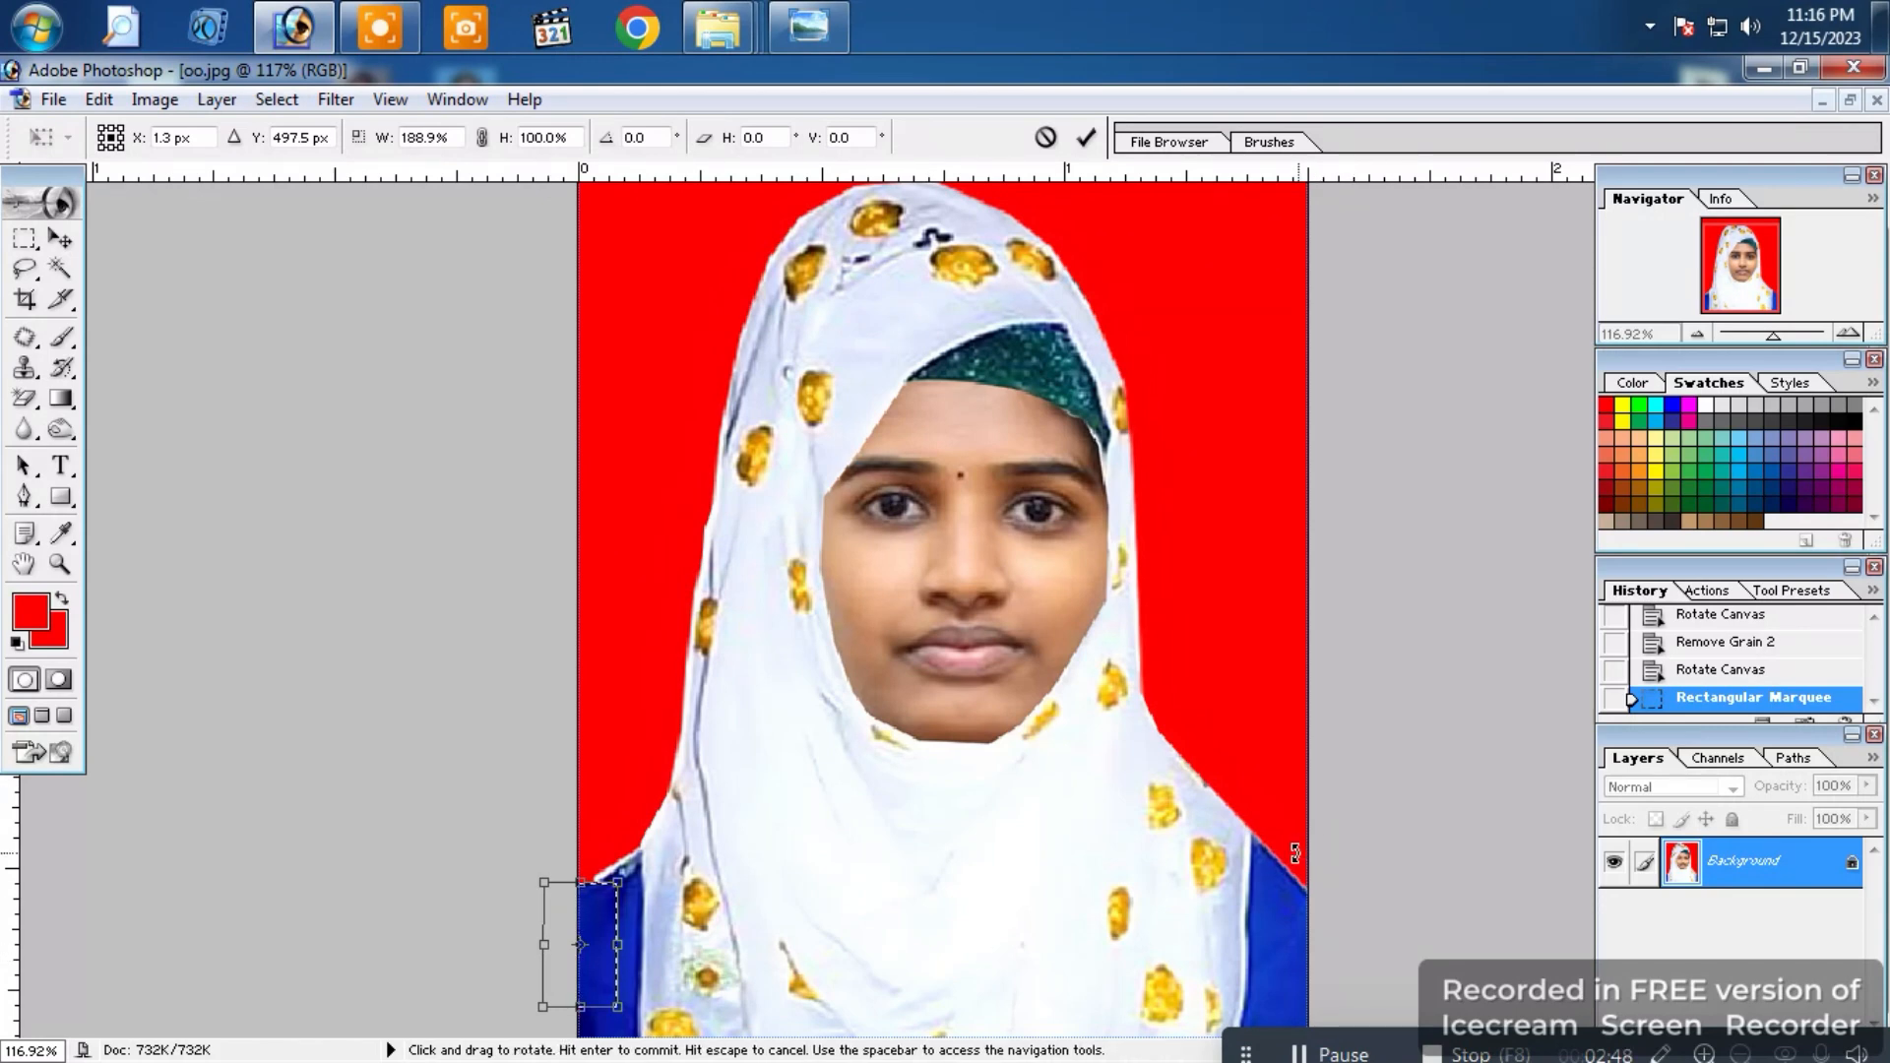
pyautogui.press('Return')
pyautogui.press('Delete')
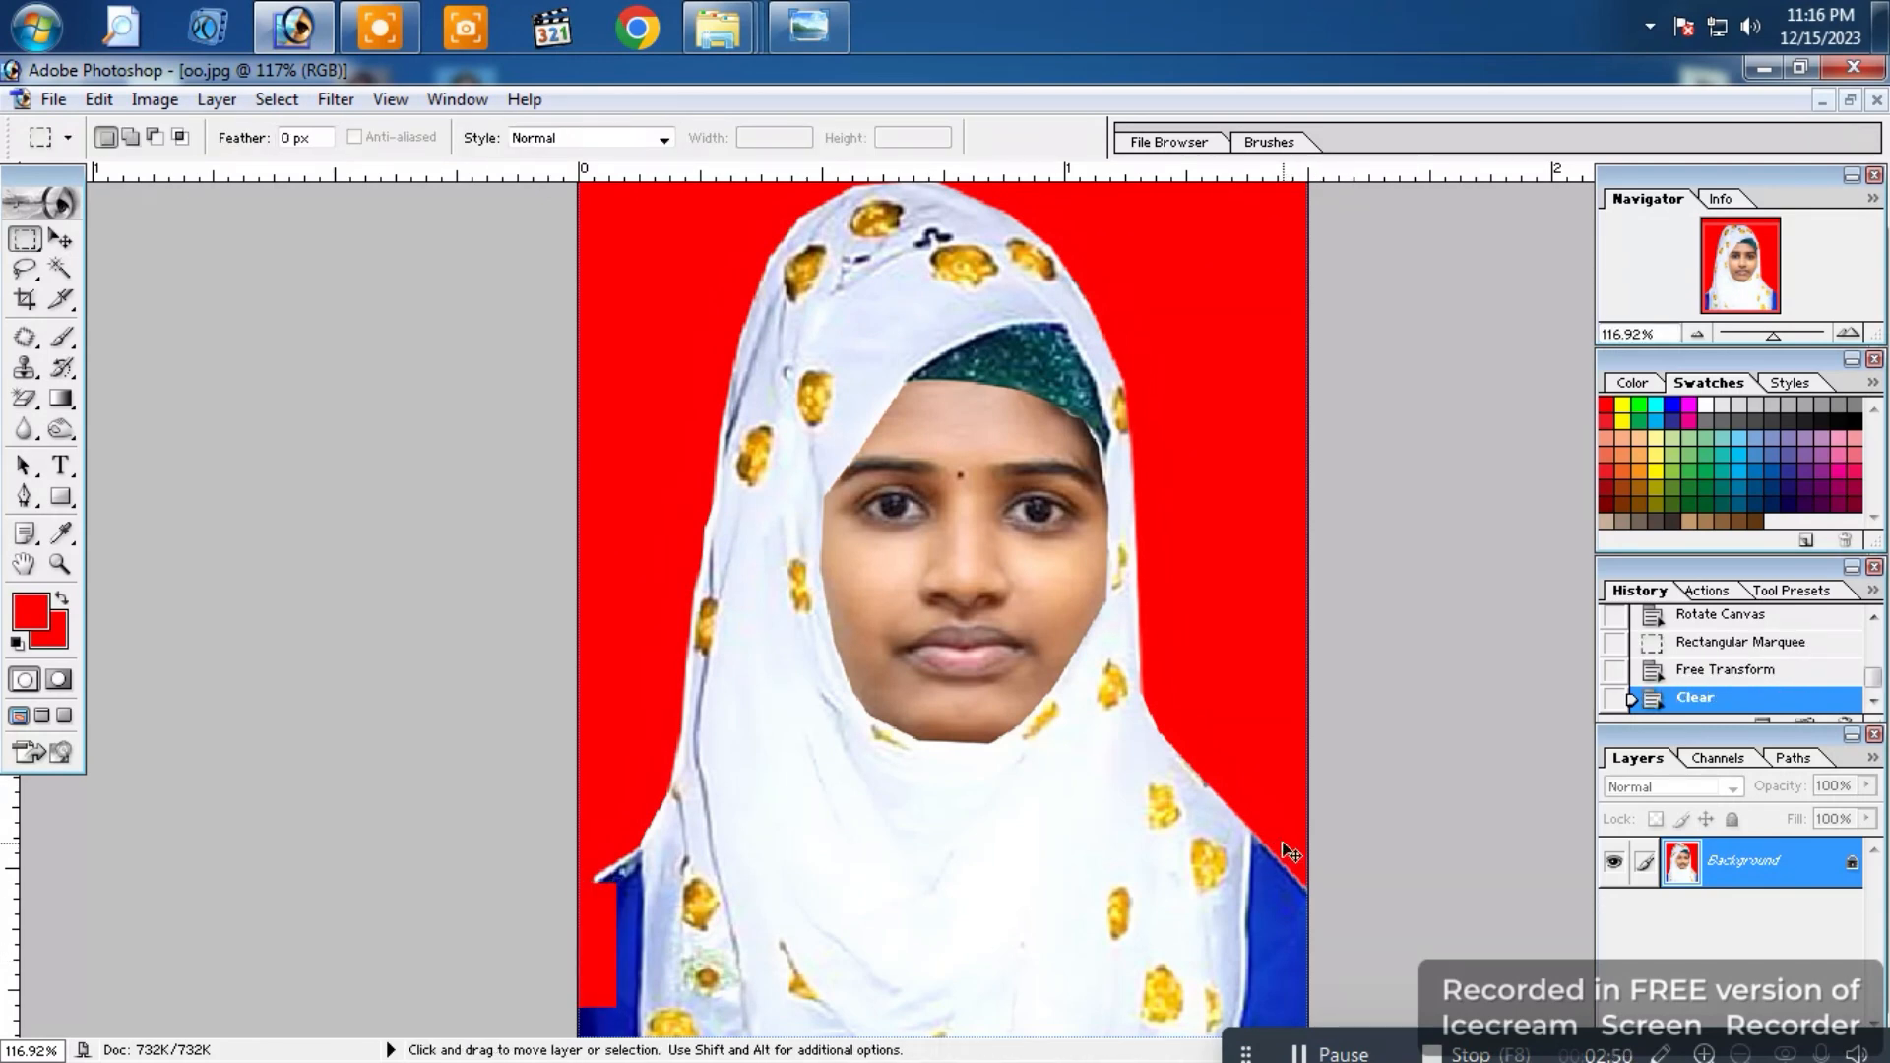
# Step: Undo the clearing of the stretched blue sleeve area and remove the selection
pyautogui.hotkey('ctrl', 'z')
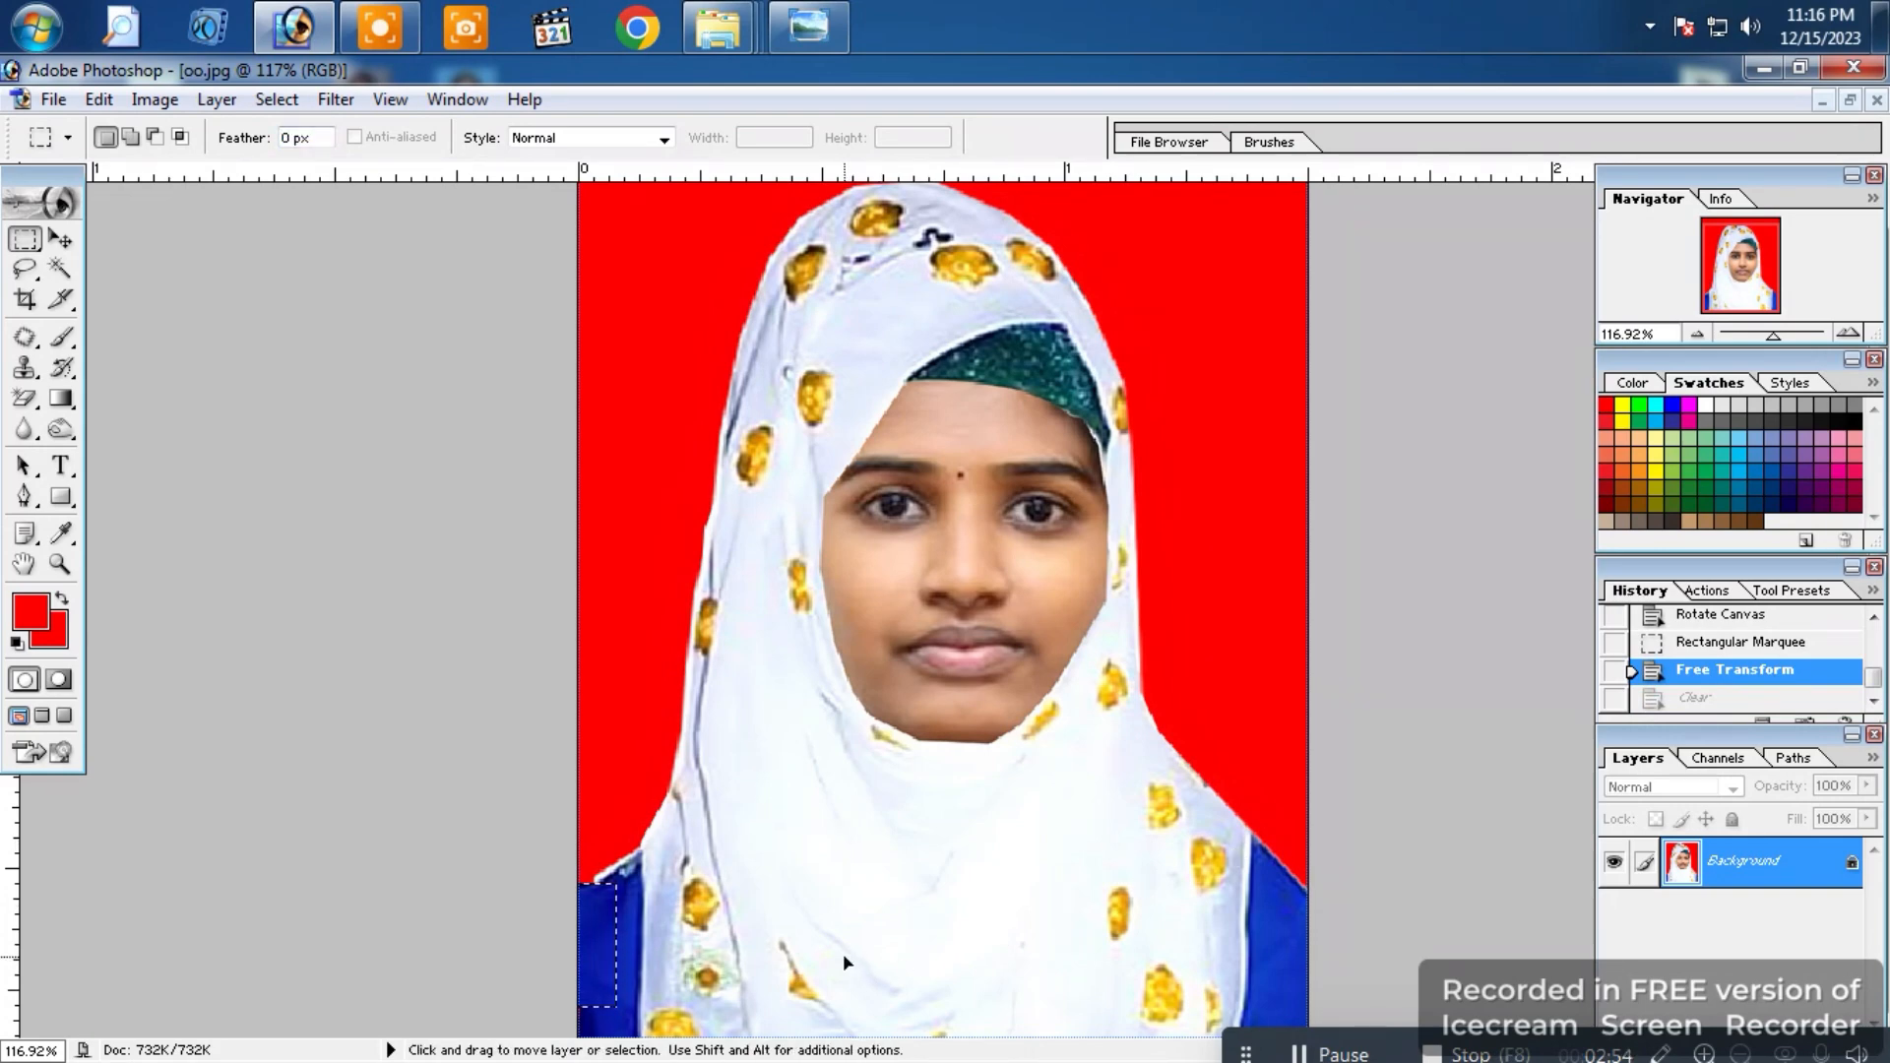
pyautogui.hotkey('ctrl', 'd')
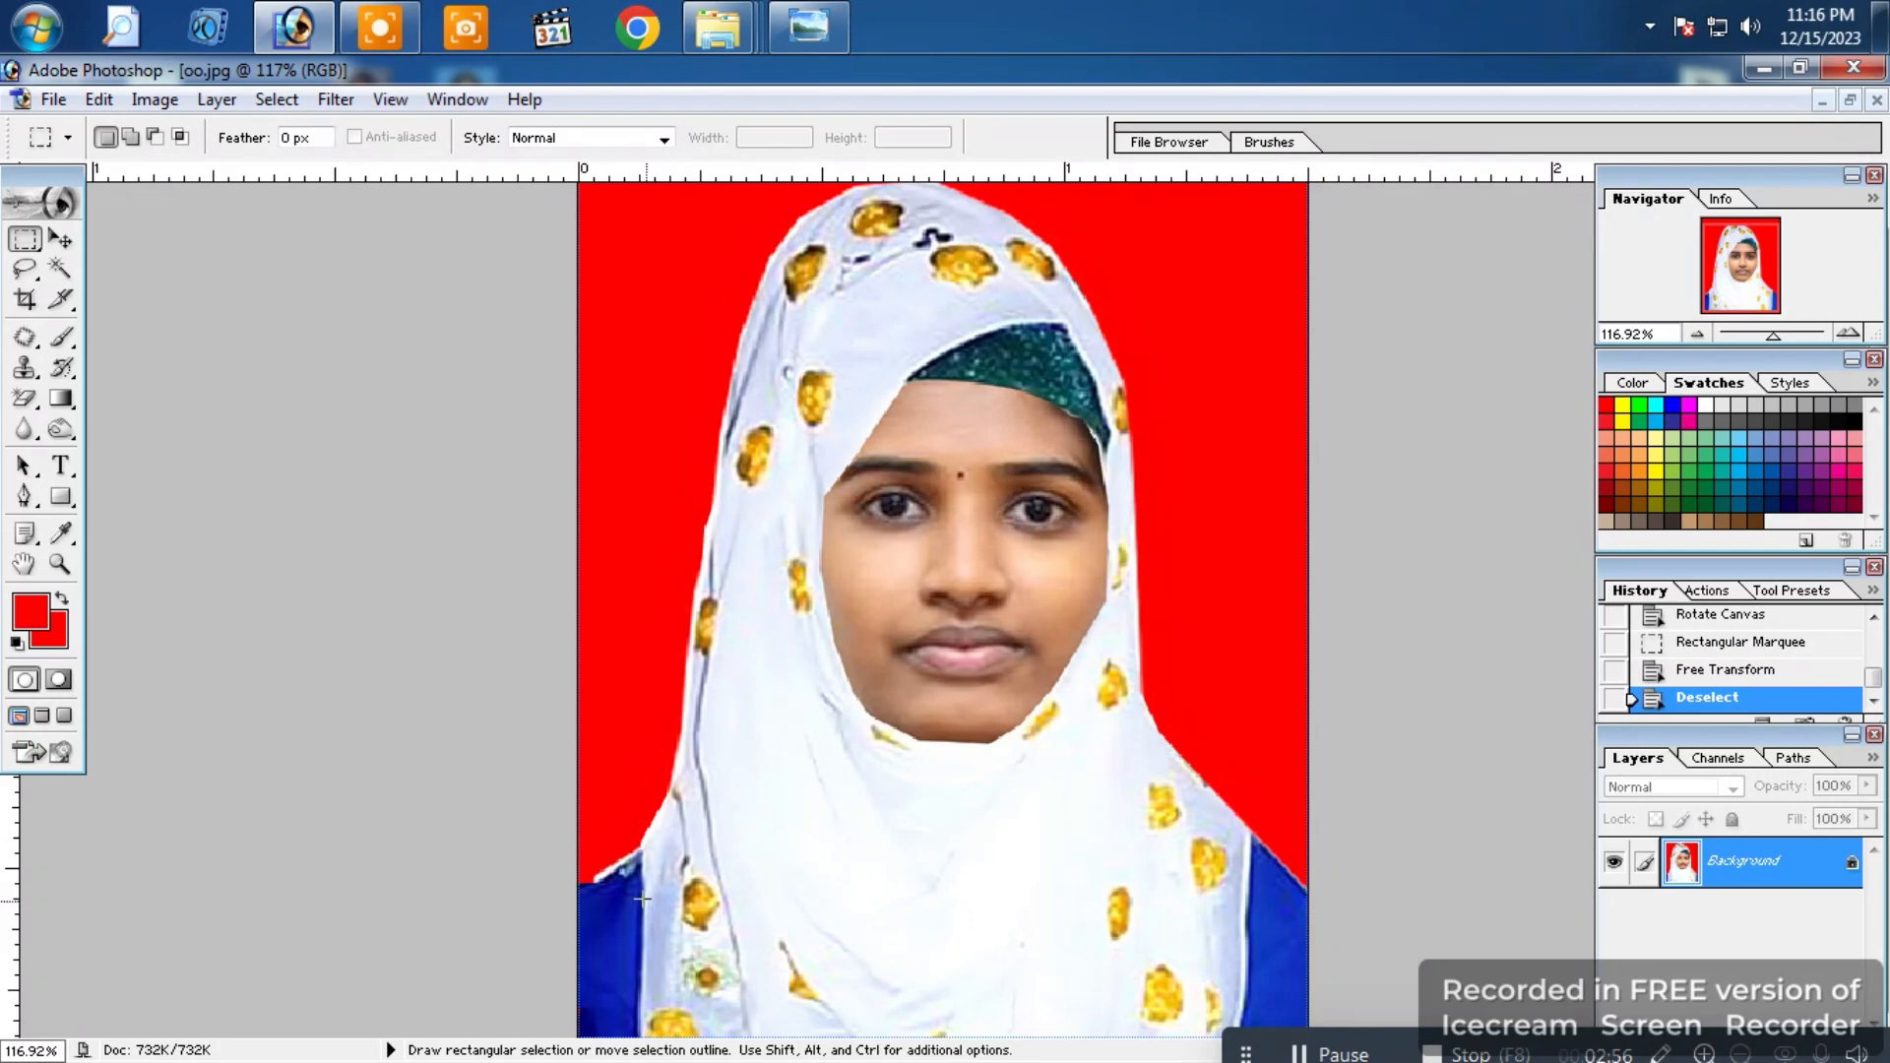
# Step: Retouch the upper edge of the left-hand blue shoulder with the Clone Stamp, using a size 20 brush at 50% opacity and flow
pyautogui.scroll(3, 642, 898)
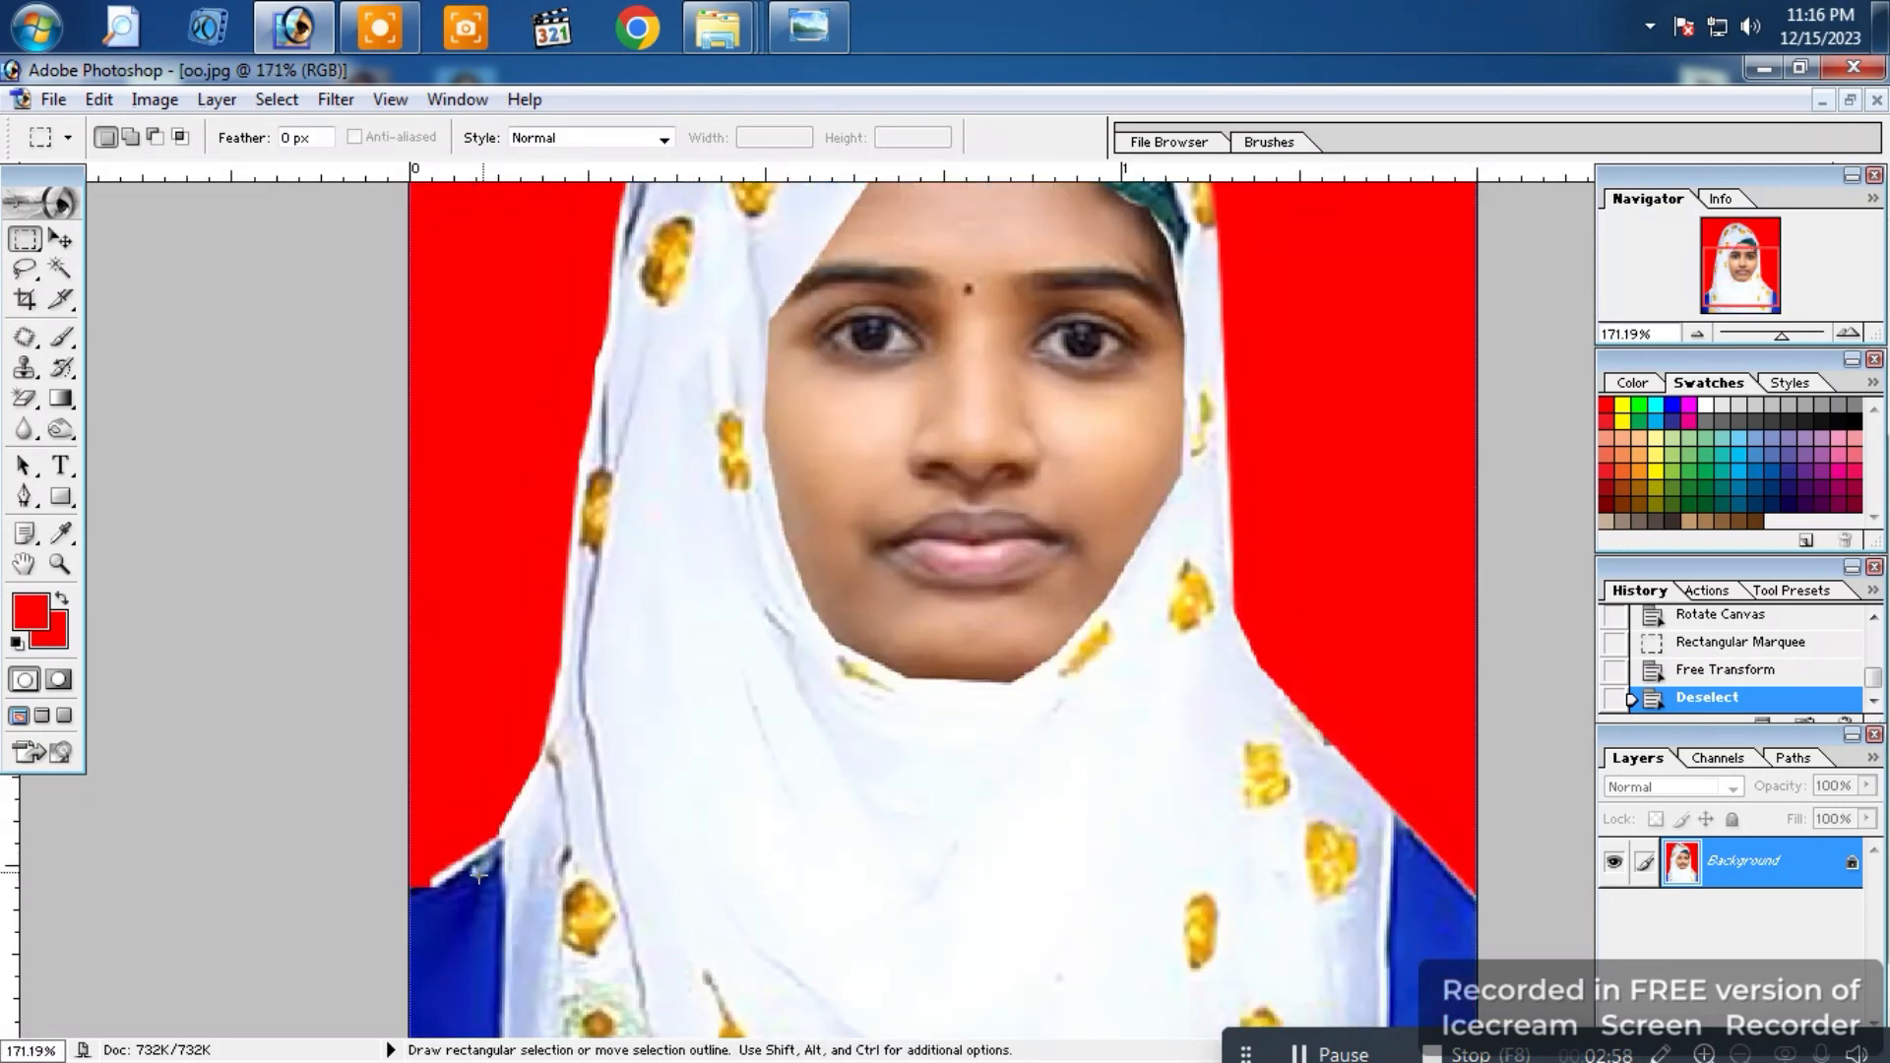
pyautogui.press('s')
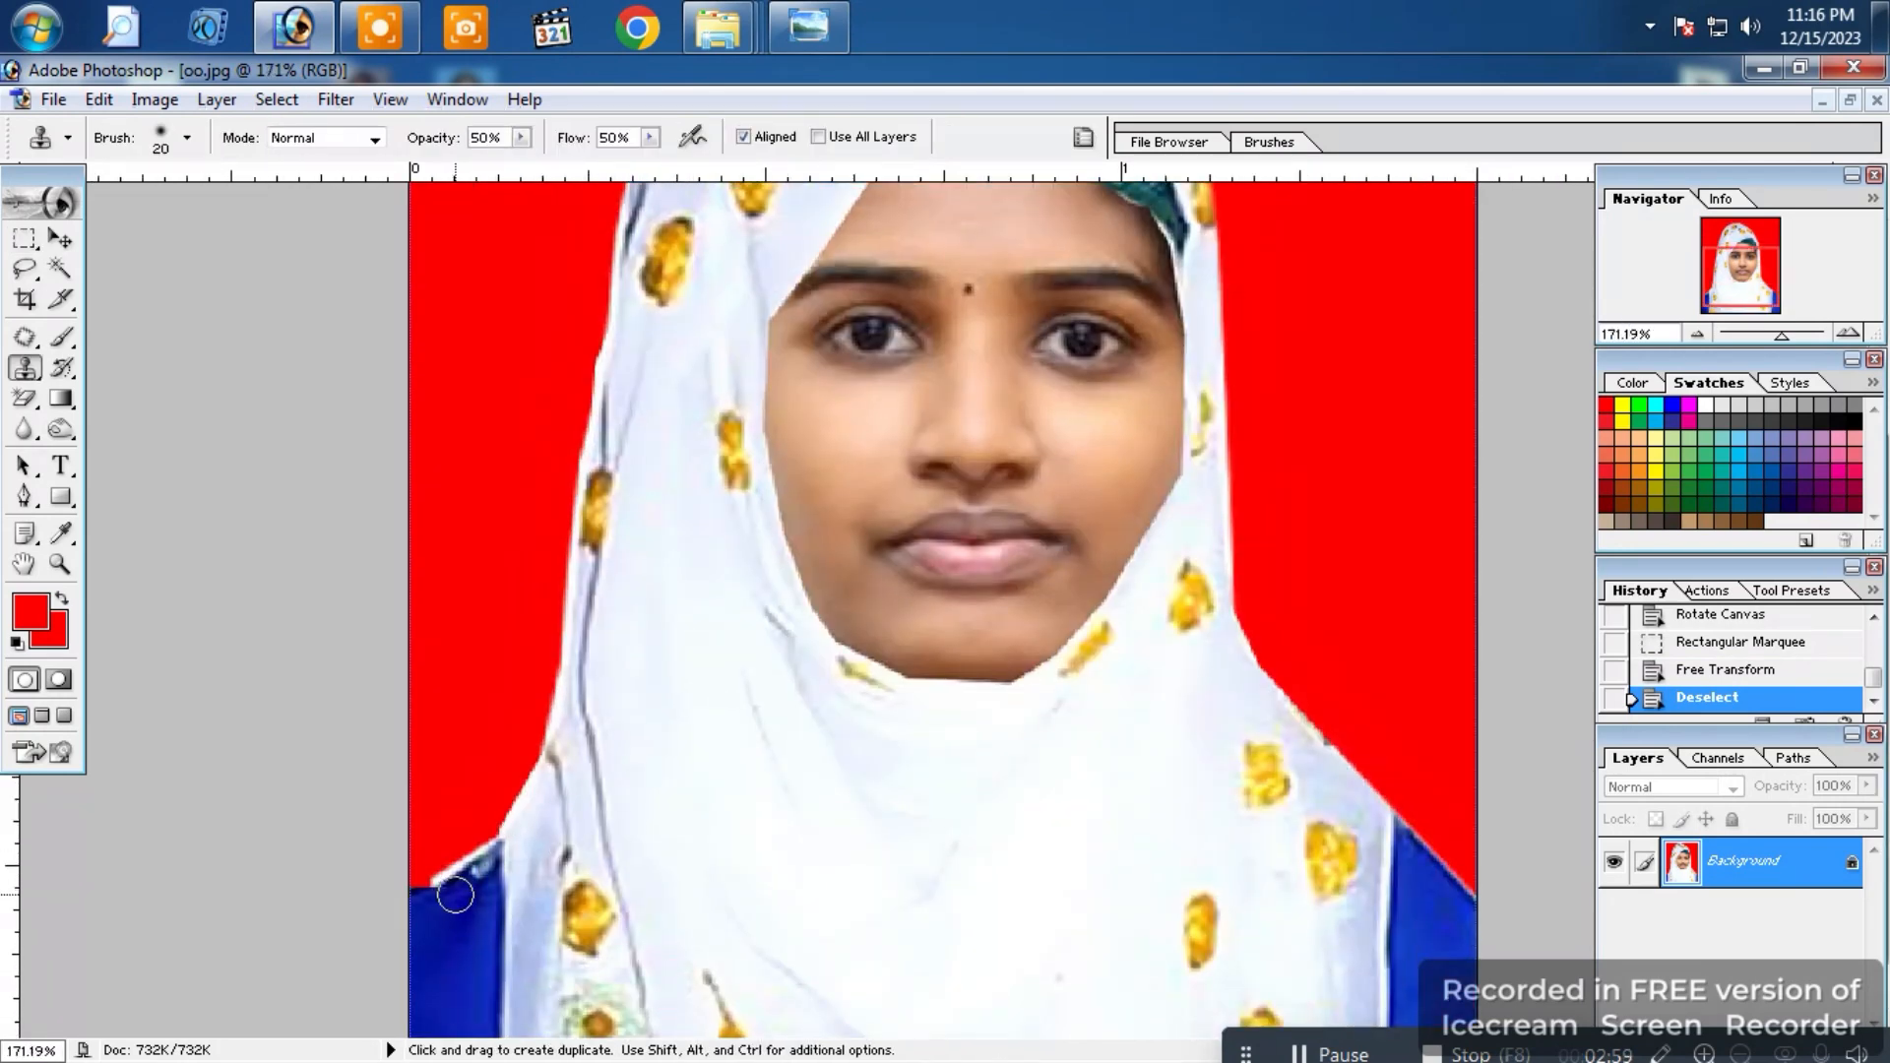
pyautogui.click(454, 895)
pyautogui.click(455, 895)
pyautogui.click(455, 896)
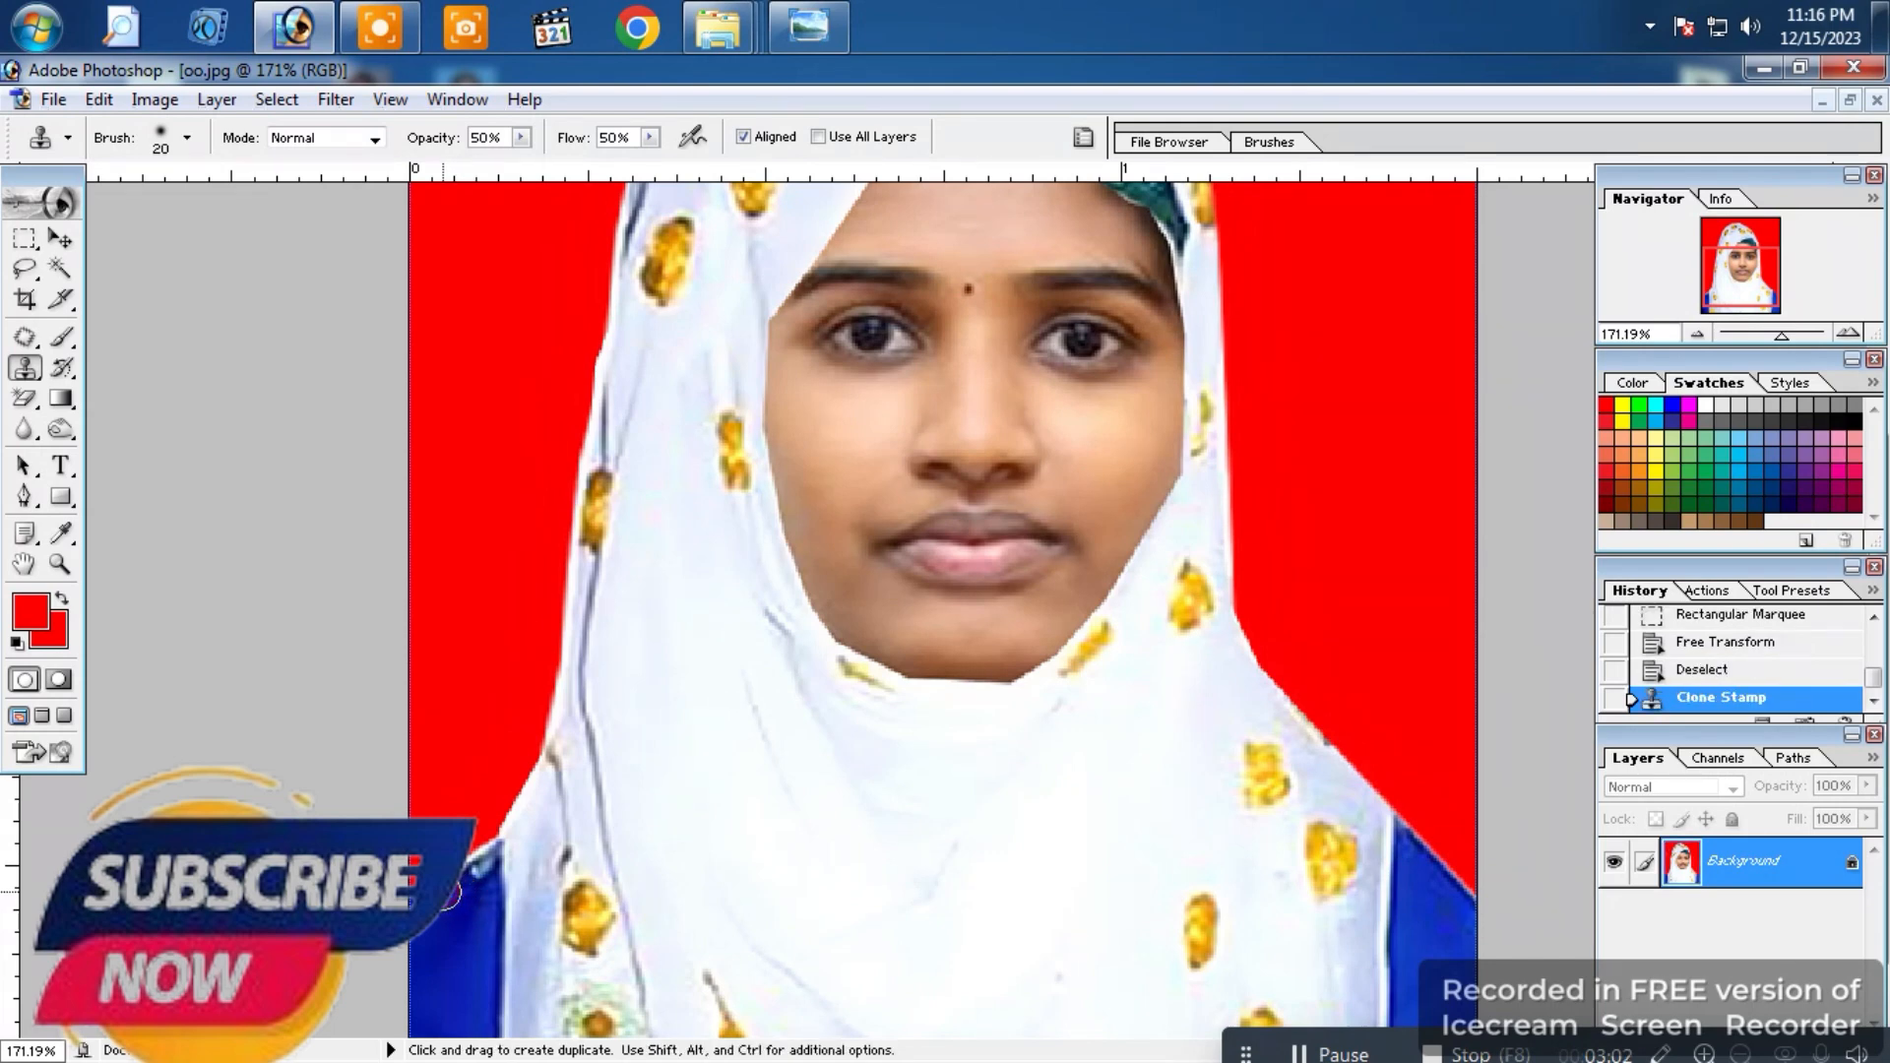
pyautogui.click(455, 895)
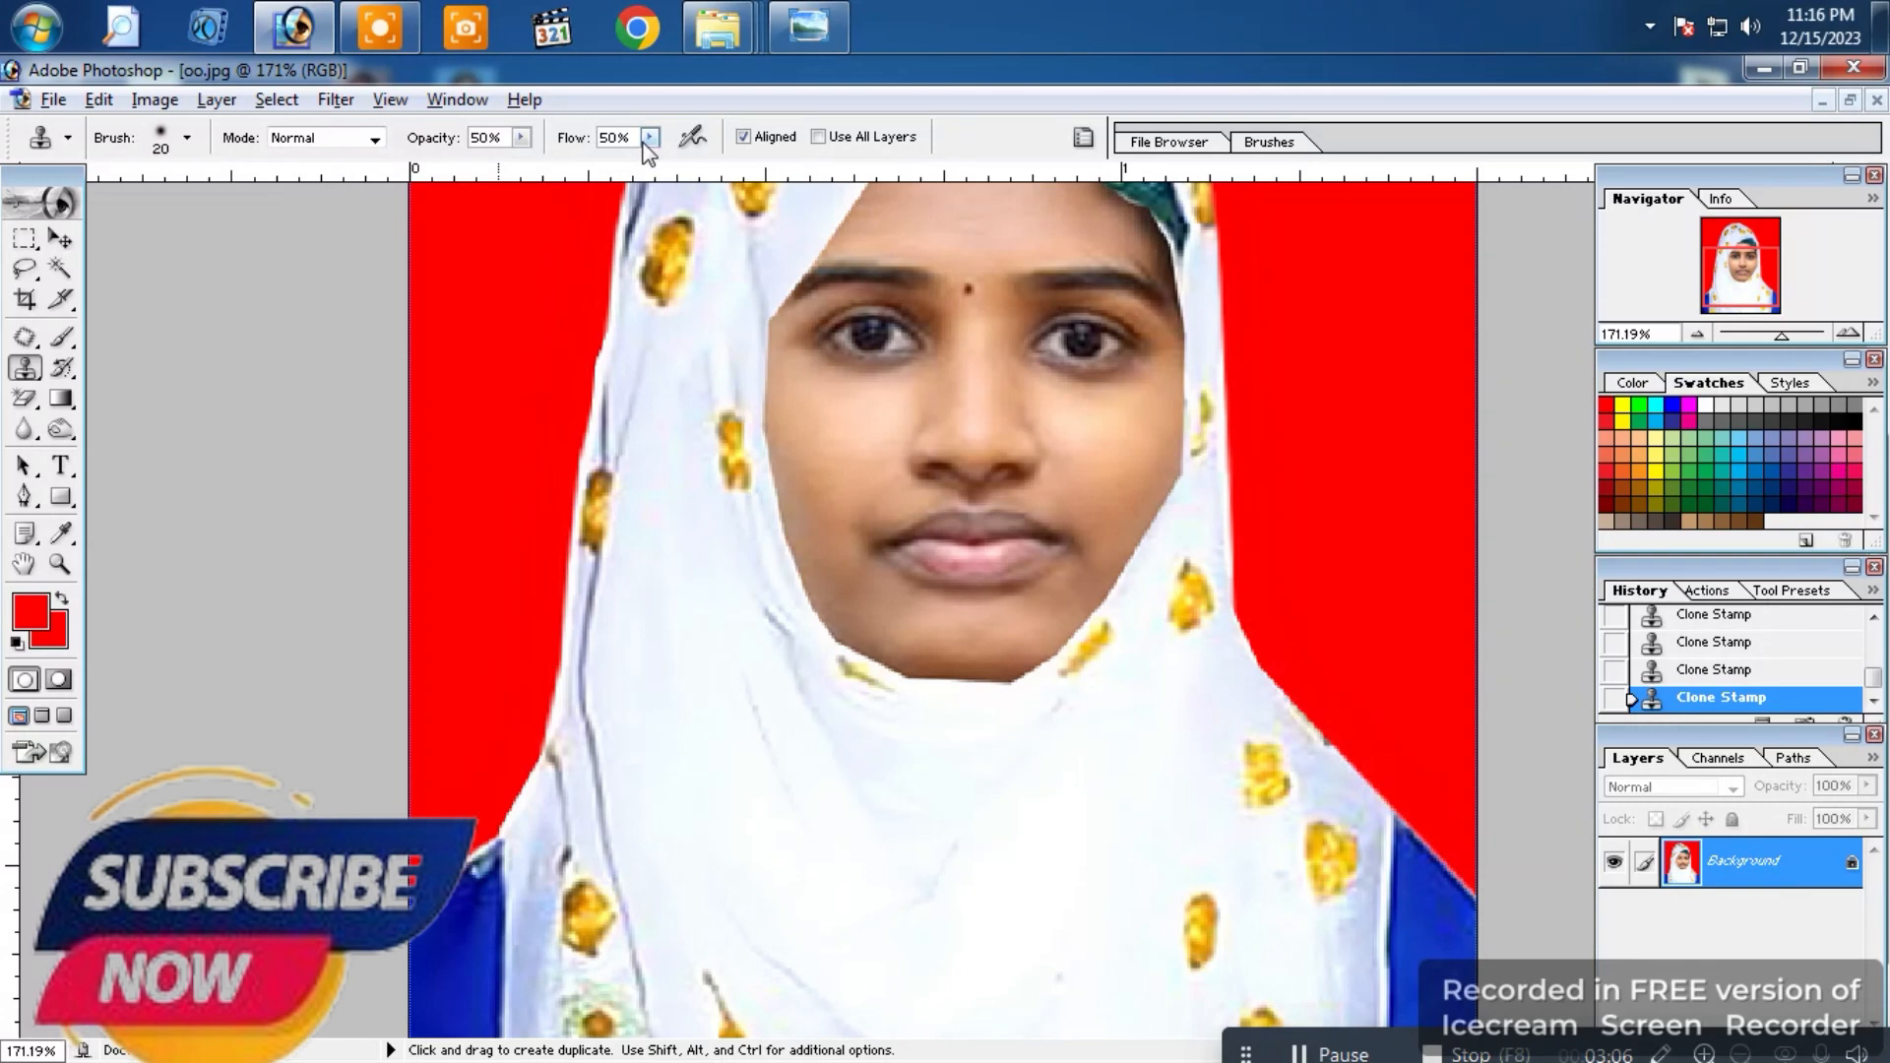
# Step: Apply a Curves adjustment to the whole portrait
pyautogui.hotkey('ctrl', '-')
pyautogui.hotkey('ctrl', '-')
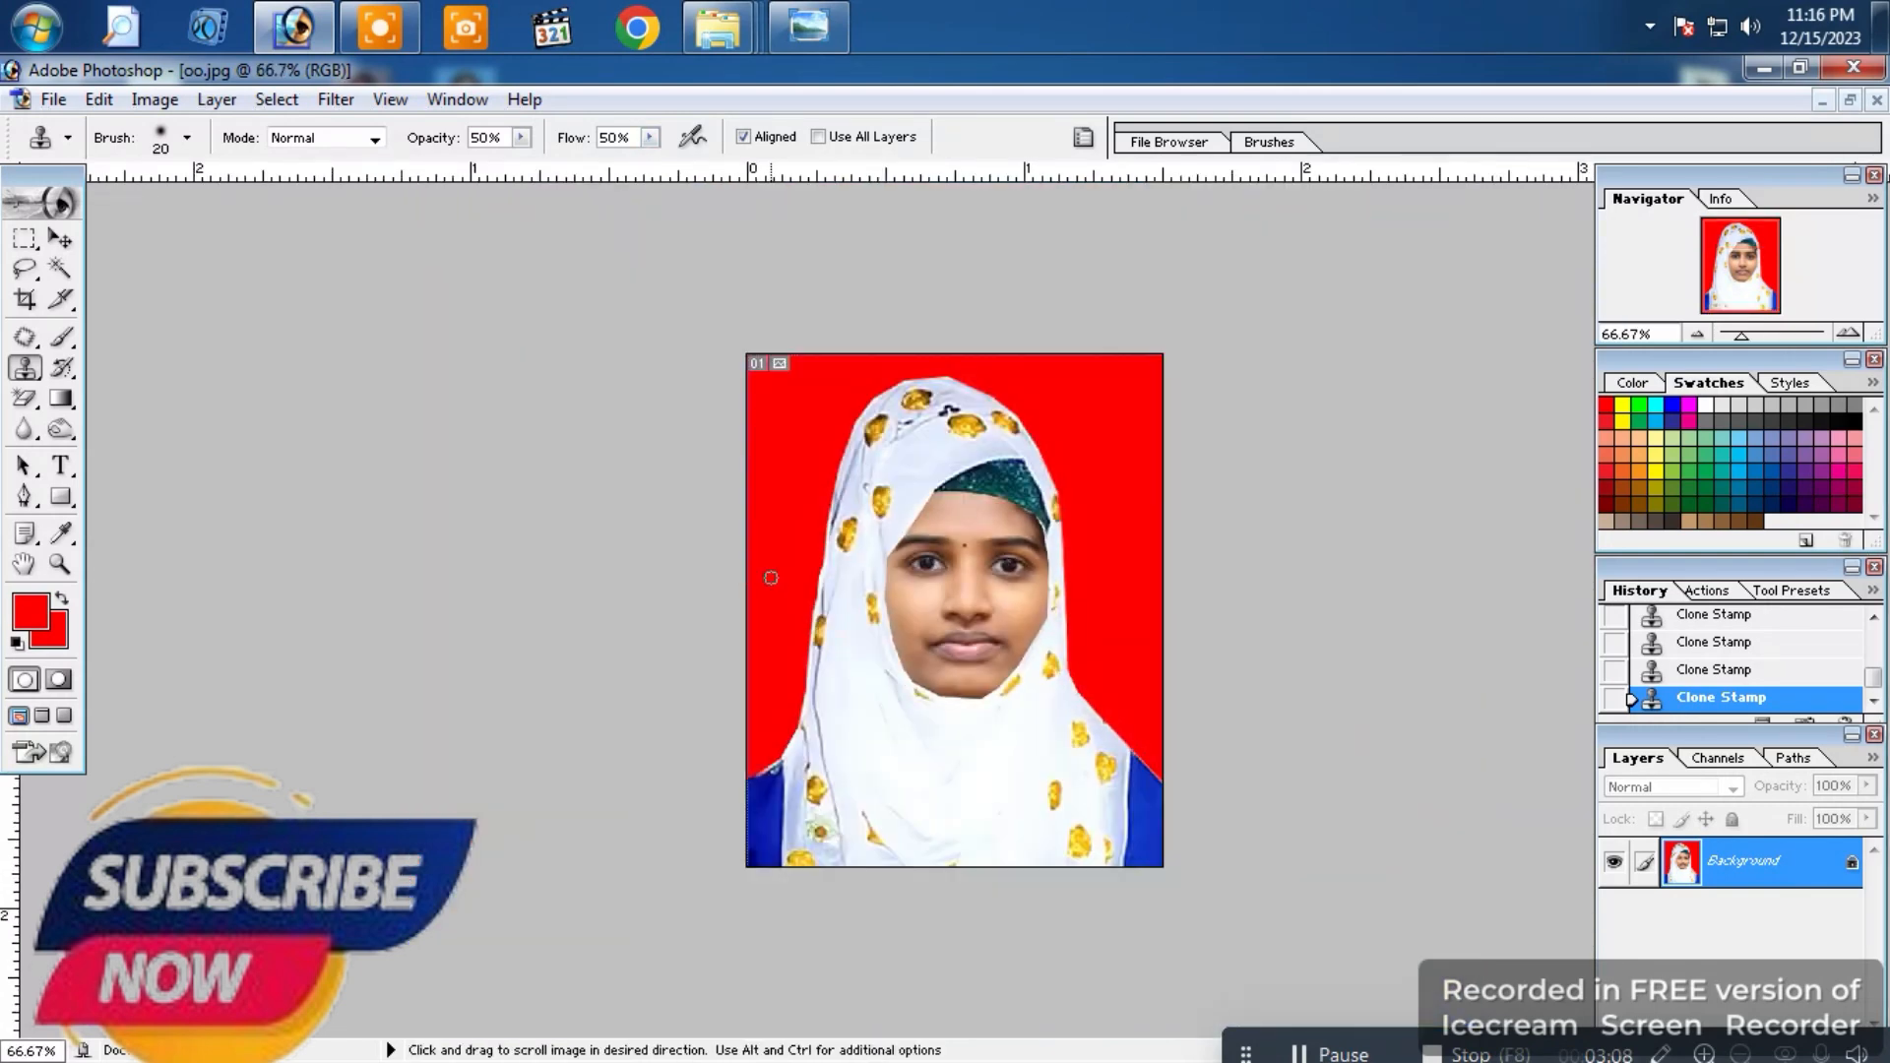
pyautogui.scroll(2, 770, 578)
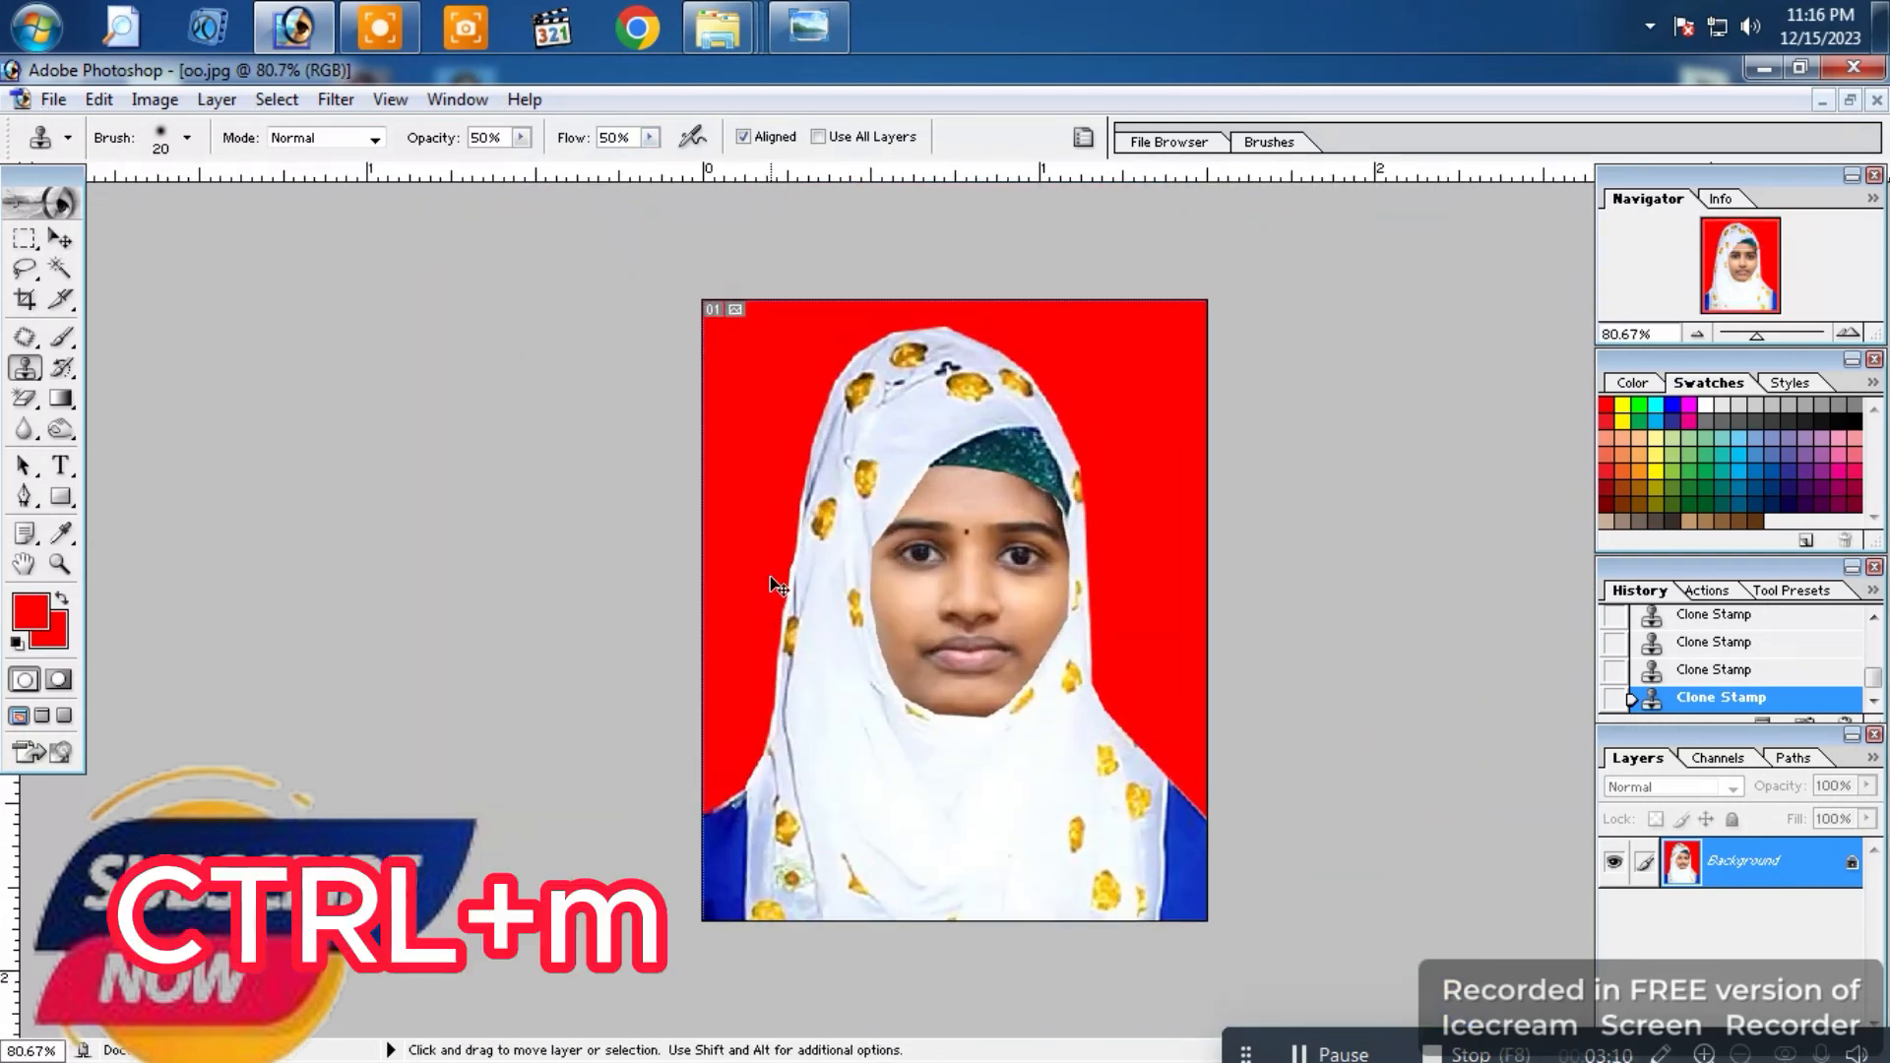
pyautogui.hotkey('ctrl', 'm')
pyautogui.click(515, 534)
pyautogui.press('Return')
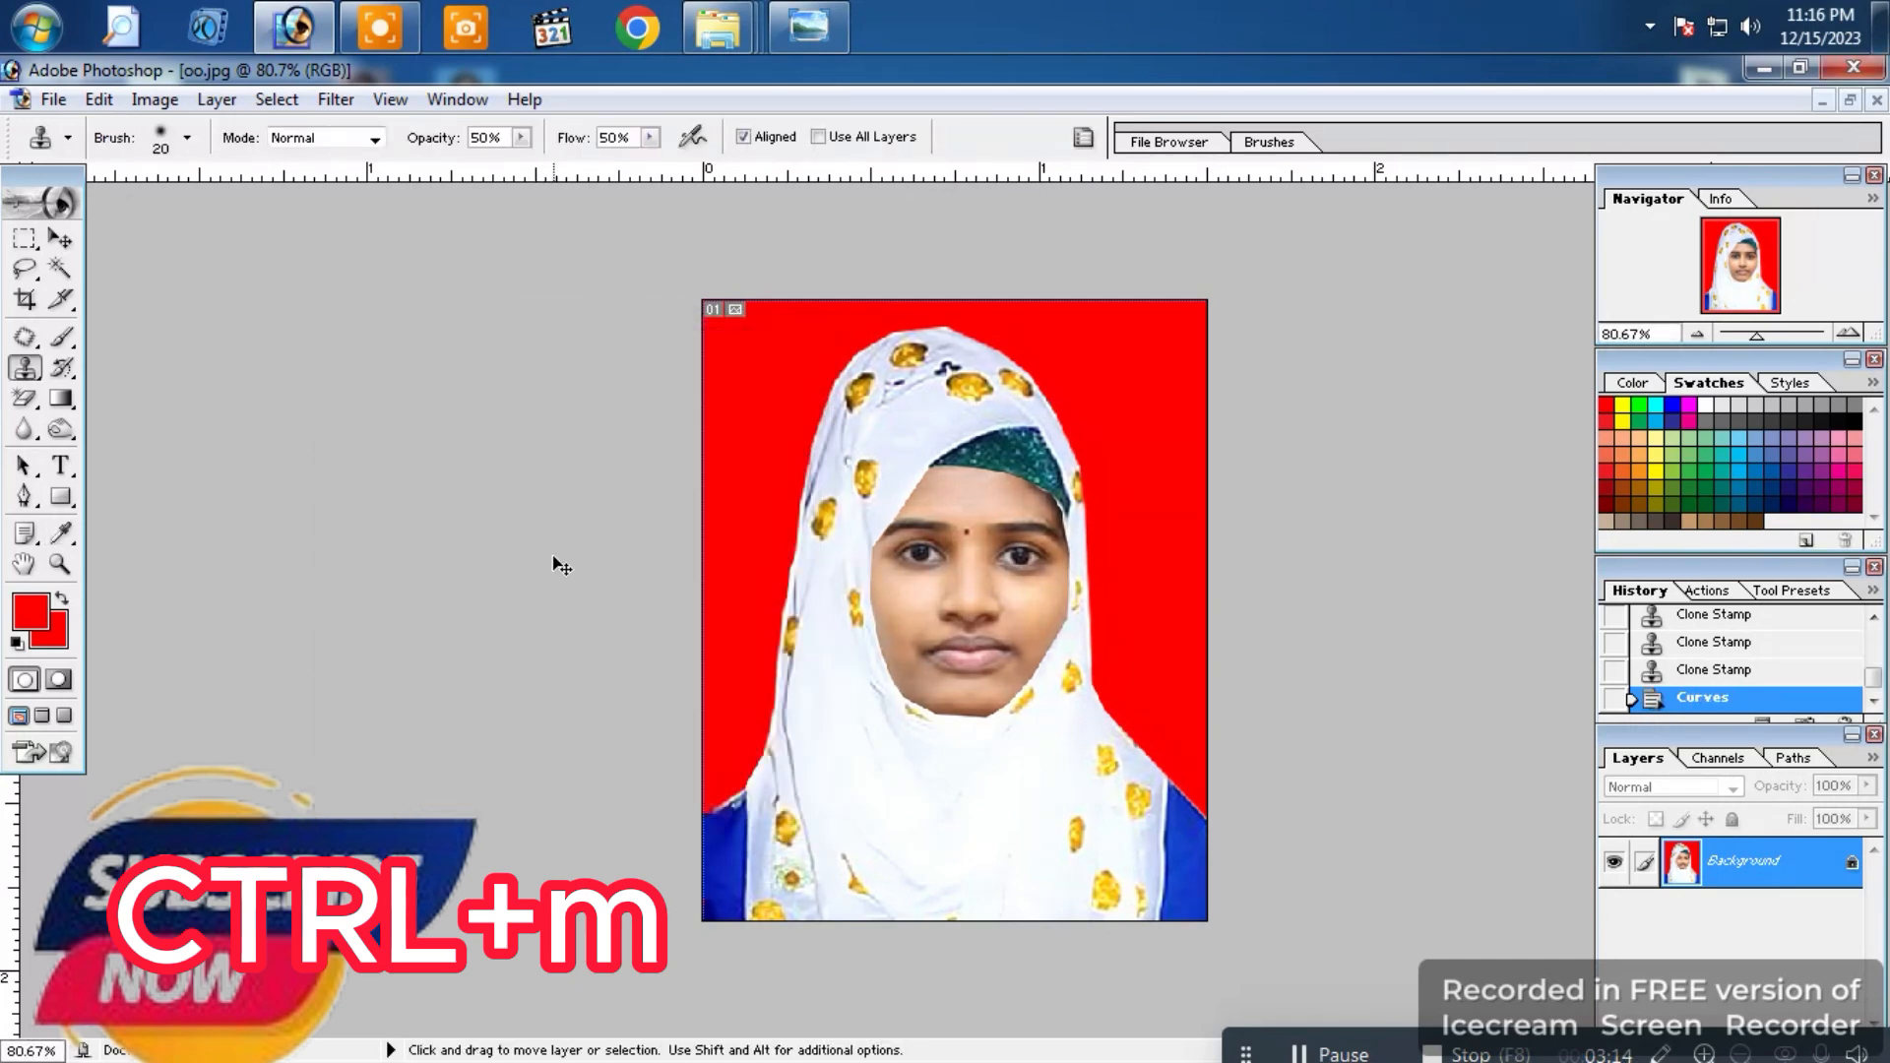
# Step: Raise the portrait's master saturation to +13 with Hue/Saturation
pyautogui.hotkey('ctrl', 'u')
pyautogui.click(1602, 452)
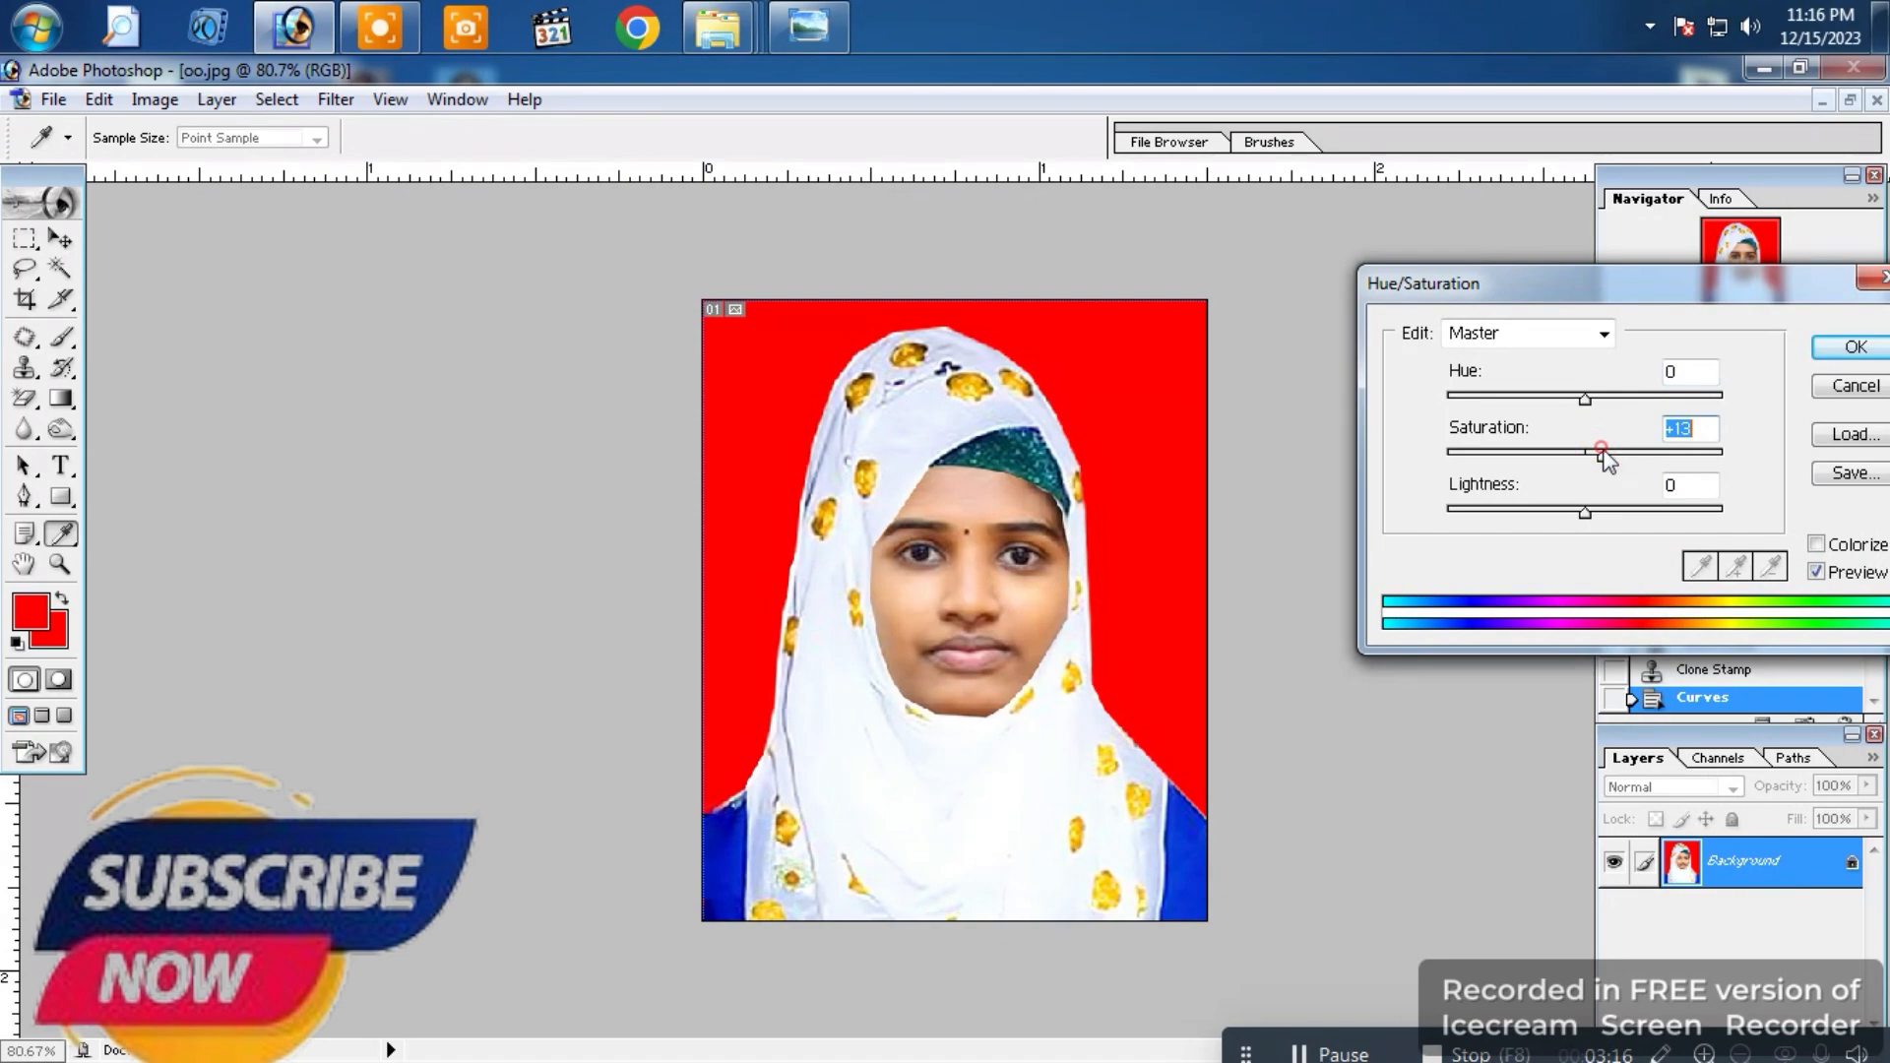
pyautogui.press('Return')
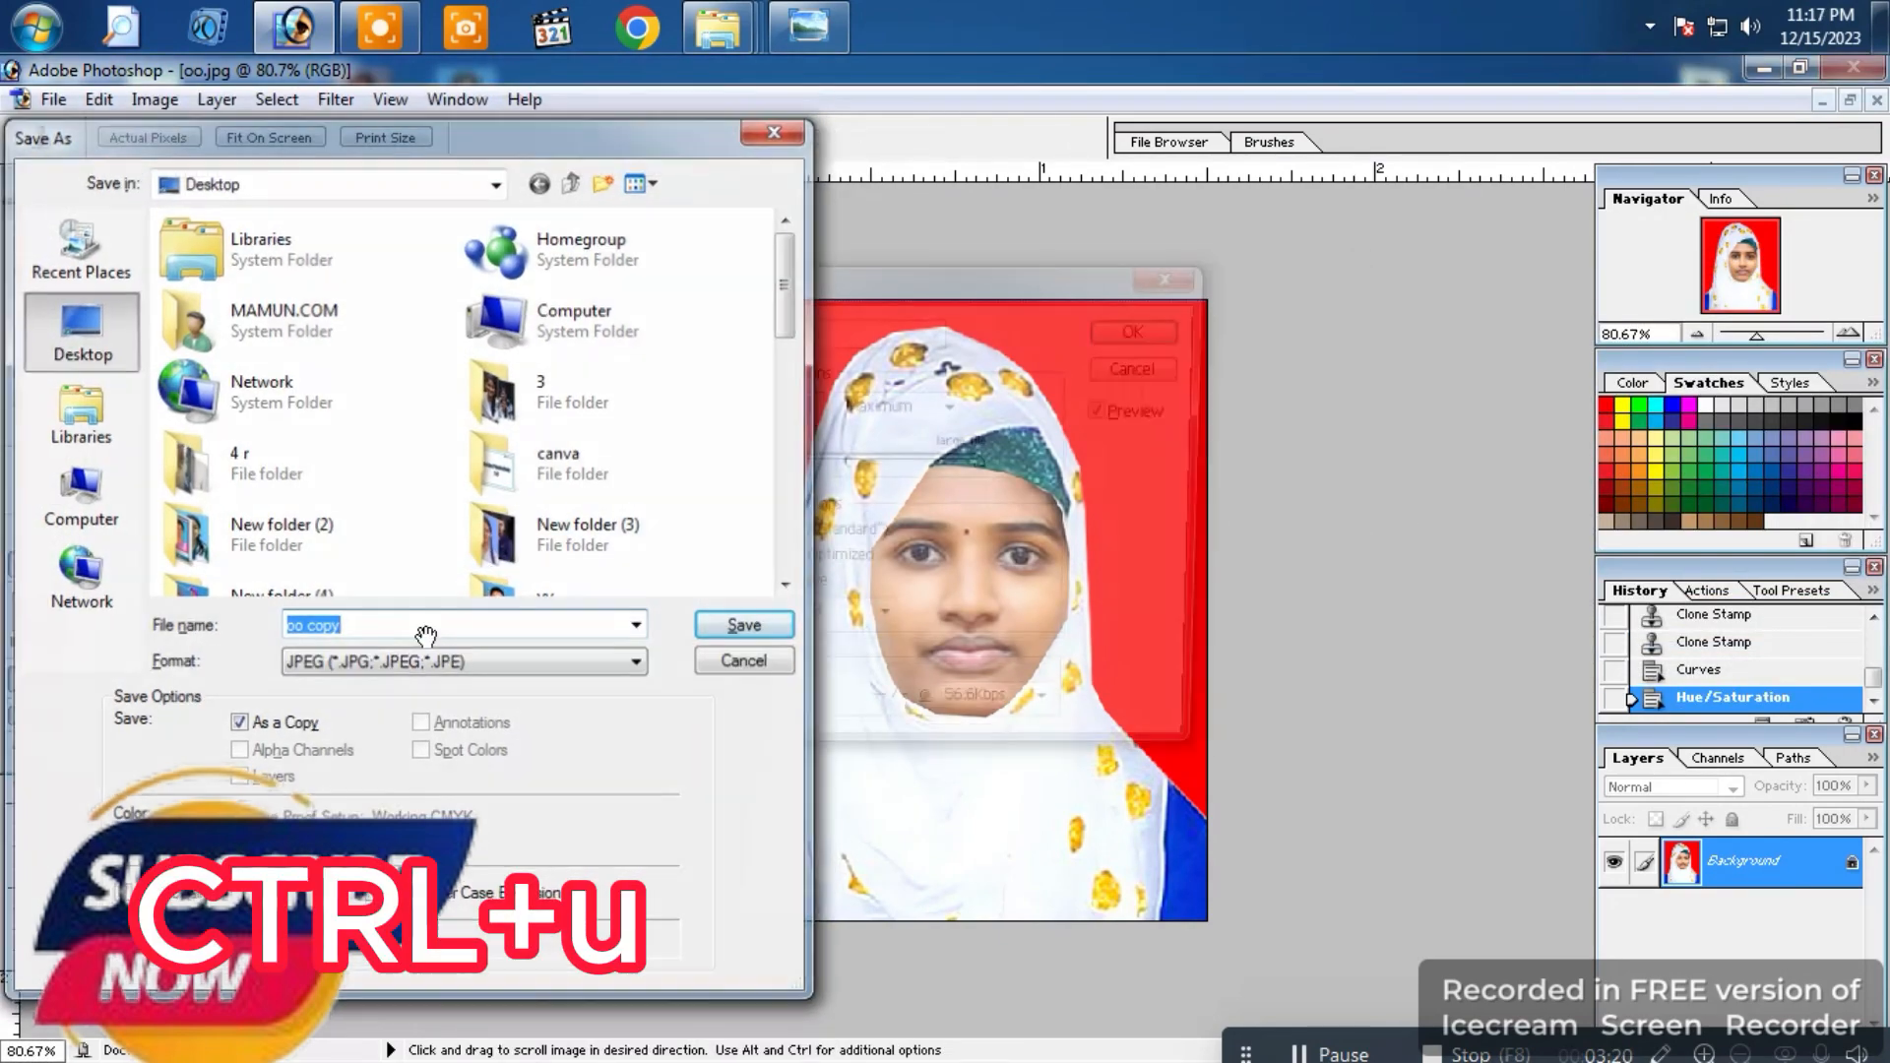
# Step: Save the finished portrait to the Desktop as a JPEG copy named "oo copy"
pyautogui.click(694, 615)
pyautogui.press('Return')
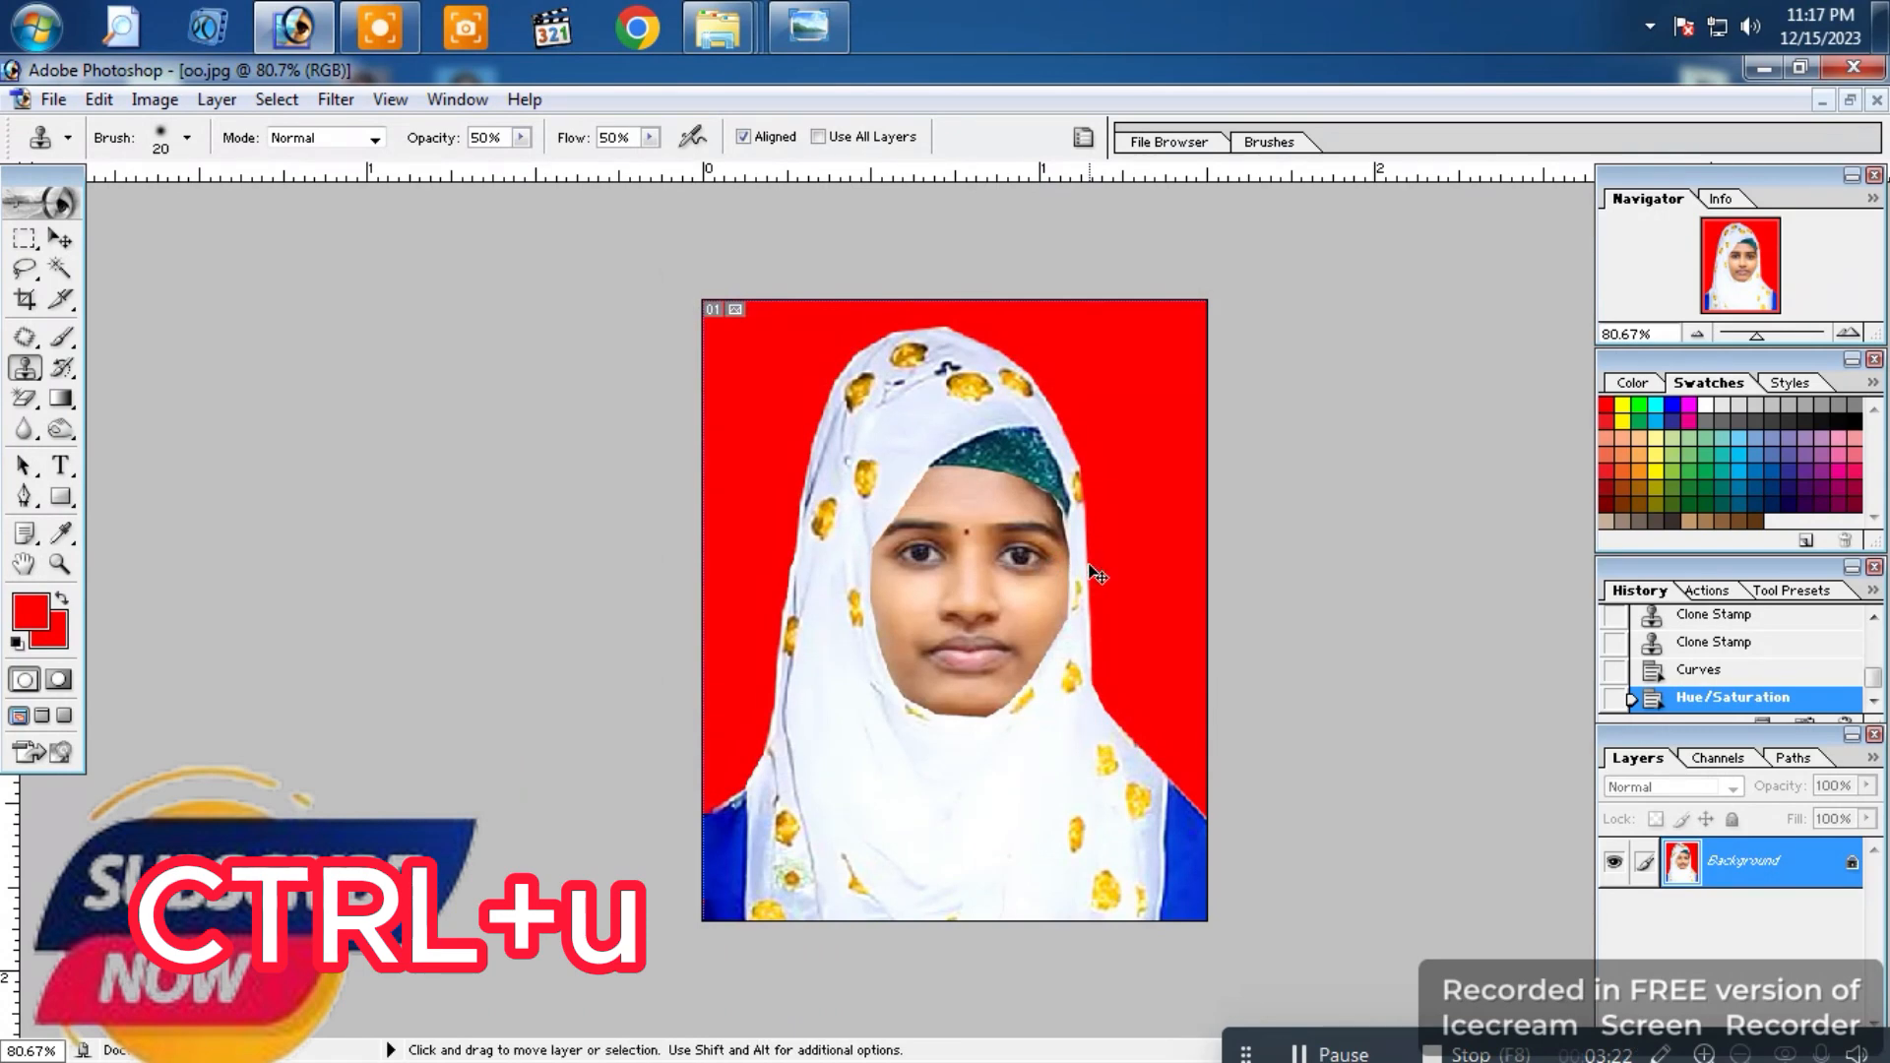
# Step: Create a new white A4 document, 210 × 297 mm at 300 pixels/inch in RGB Color
pyautogui.hotkey('ctrl', 'n')
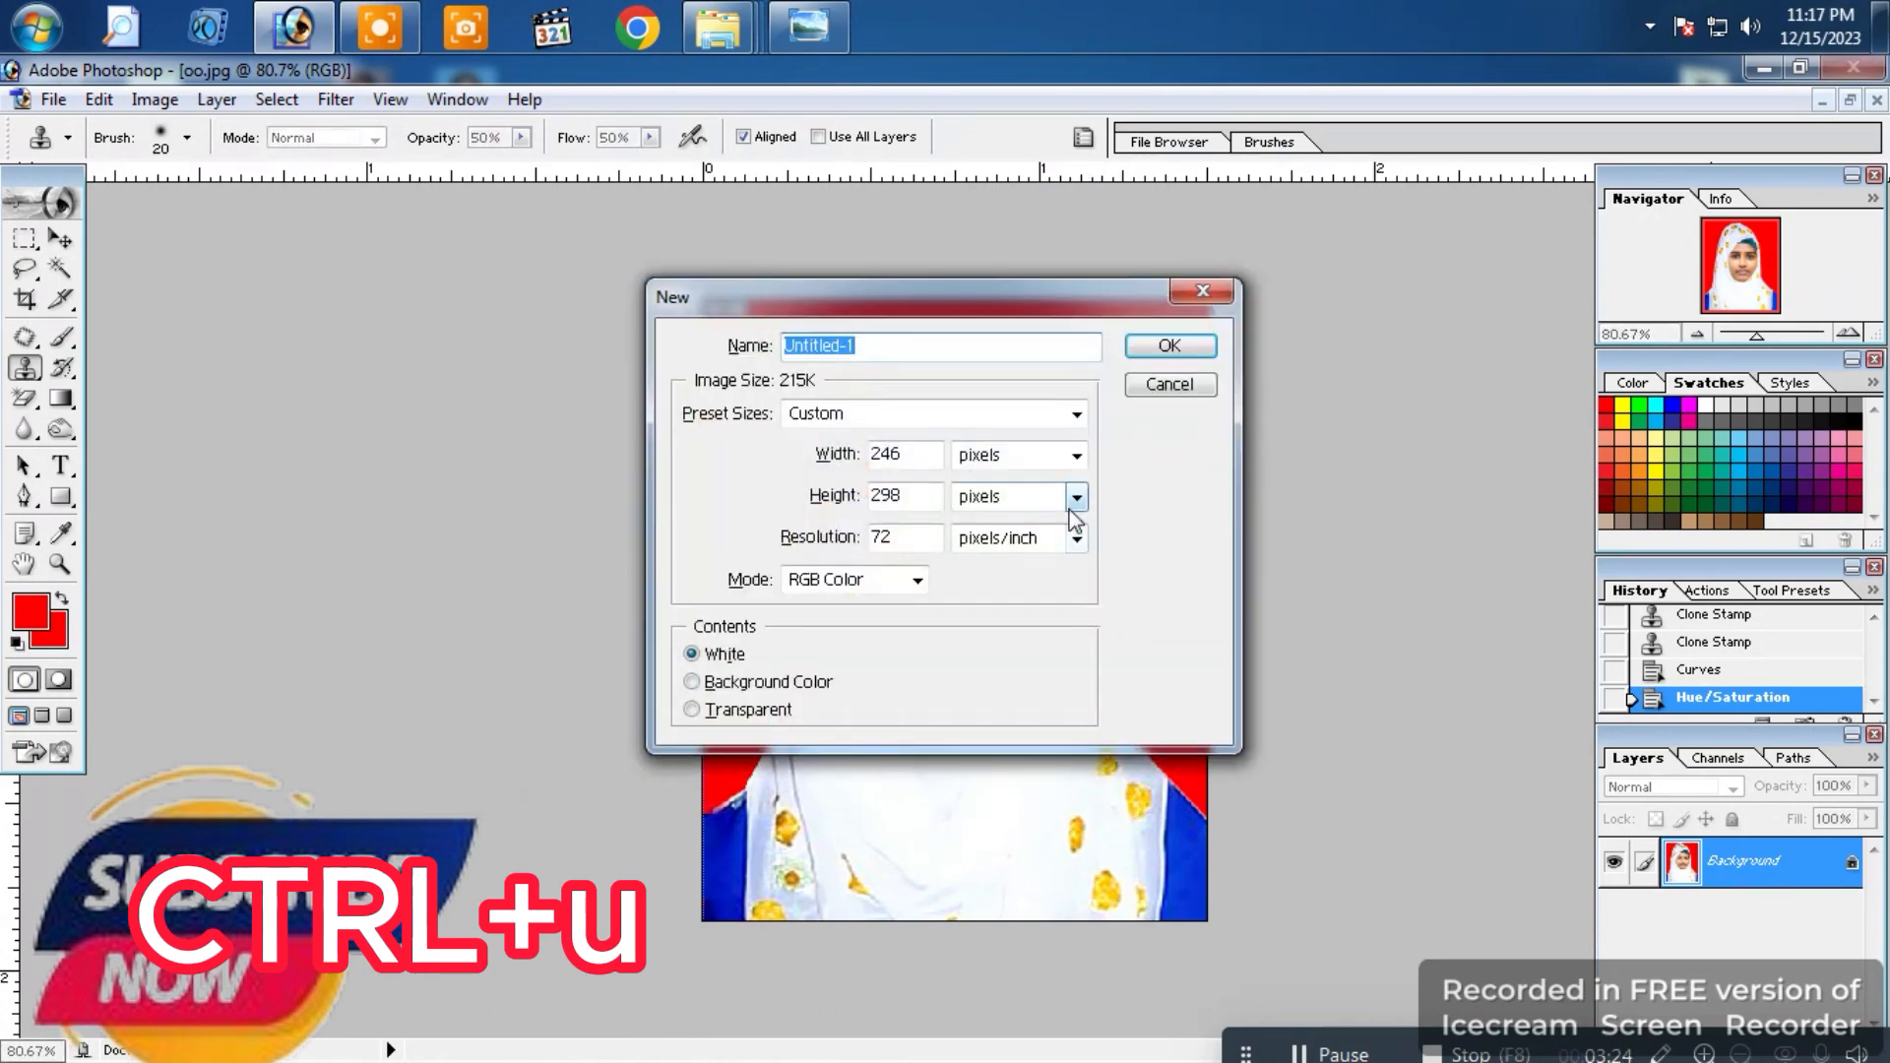
pyautogui.click(860, 423)
pyautogui.click(794, 612)
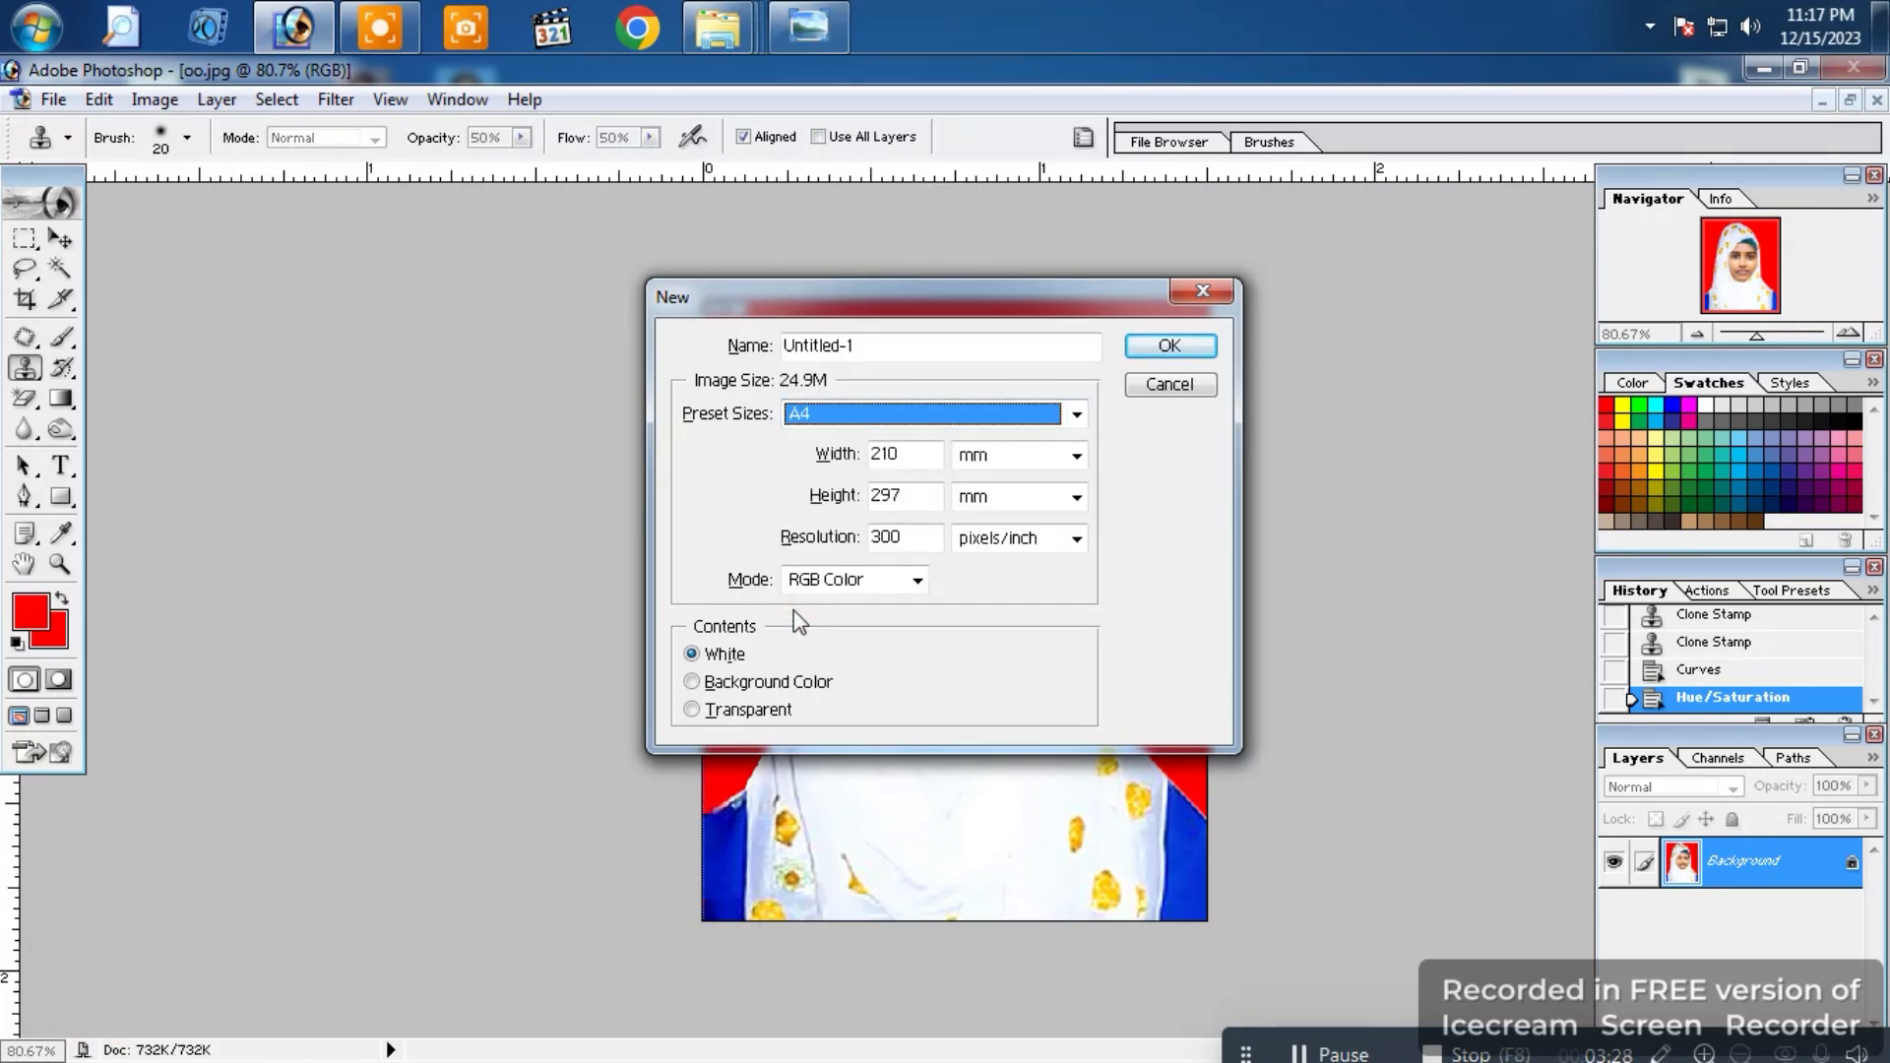
pyautogui.press('Return')
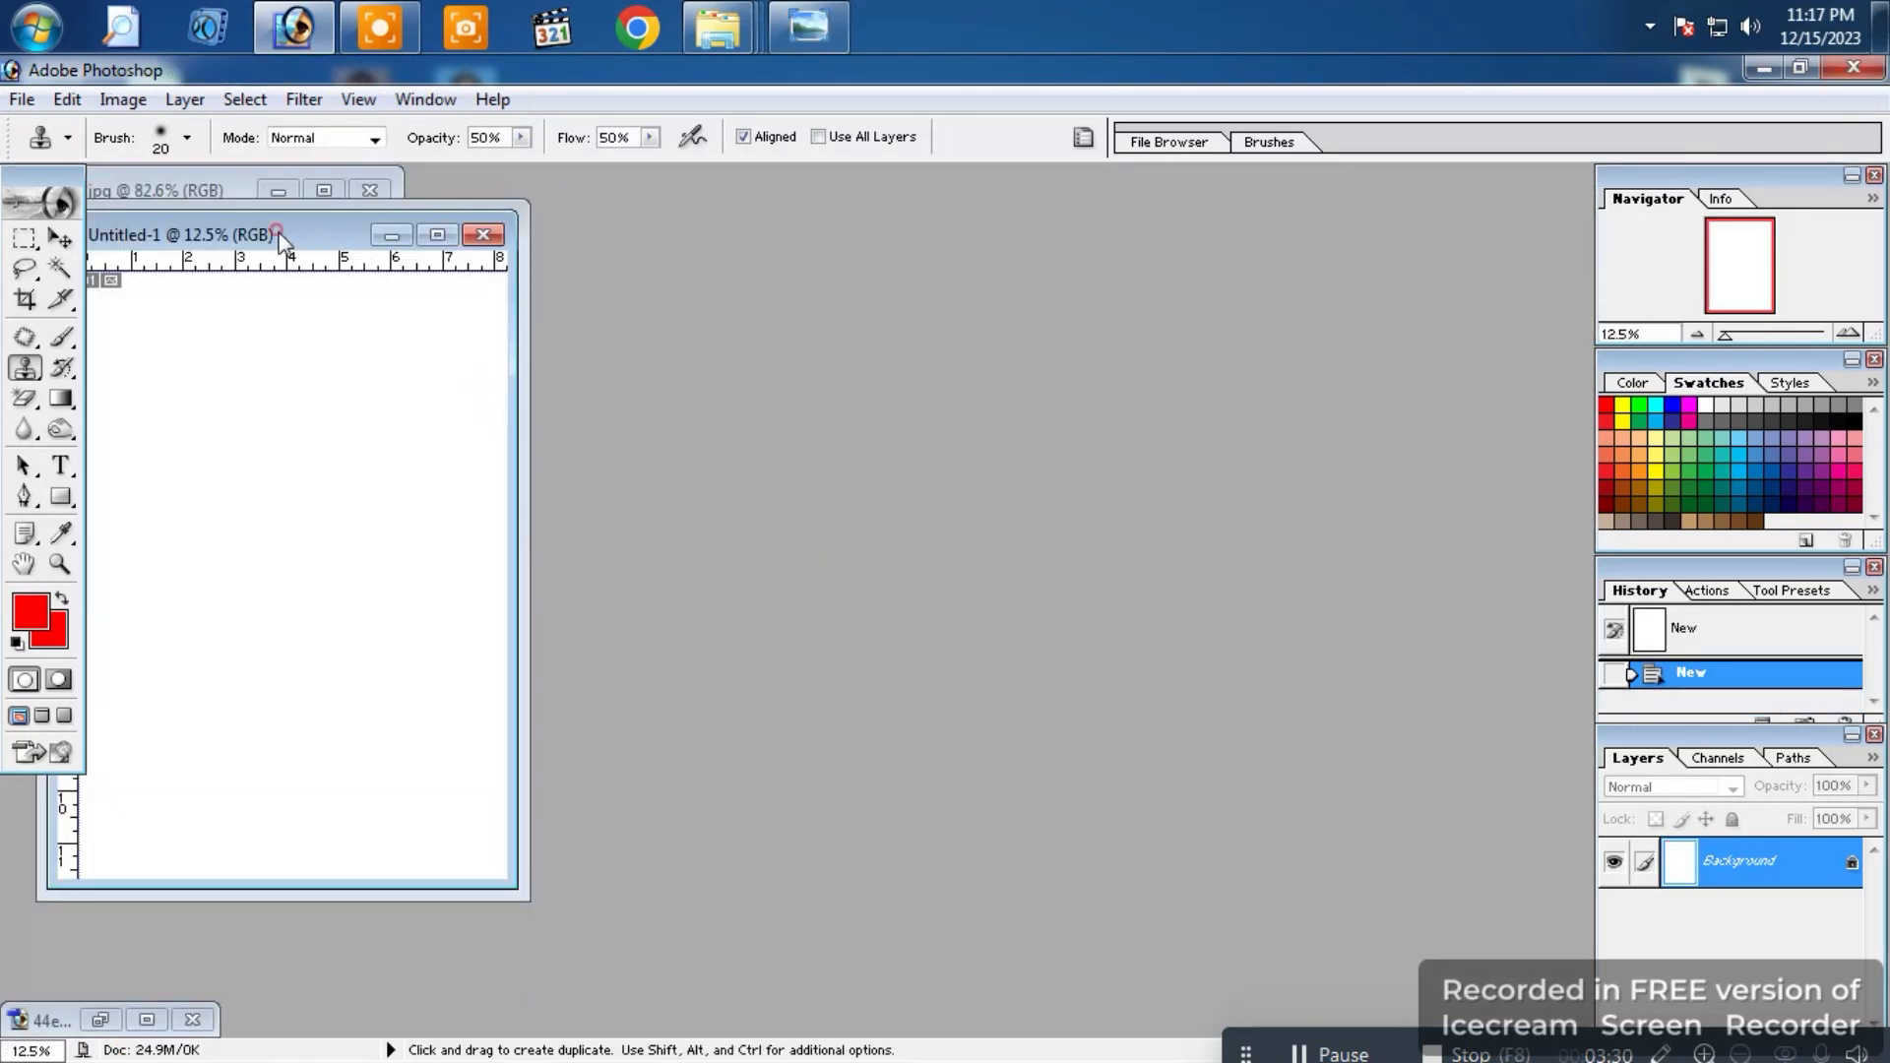
# Step: Set the A4 document beside the portrait, copy the portrait into it with the Move tool, and maximize the A4 document
pyautogui.moveTo(284, 241); pyautogui.dragTo(962, 329)
pyautogui.click(364, 379)
pyautogui.click(57, 240)
pyautogui.moveTo(364, 379); pyautogui.dragTo(1095, 364)
pyautogui.click(1116, 323)
# Step: Duplicate the portrait into a row of five along the A4 page's upper edge and nudge the copies into even spacing
pyautogui.press('Up')
pyautogui.press('Up')
pyautogui.press('Down')
pyautogui.press('Down')
pyautogui.press('Right')
pyautogui.press('Right')
pyautogui.press('Up')
pyautogui.press('Right')
pyautogui.press('Right')
pyautogui.press('Right')
pyautogui.press('Right')
pyautogui.press('Right')
pyautogui.press('Right')
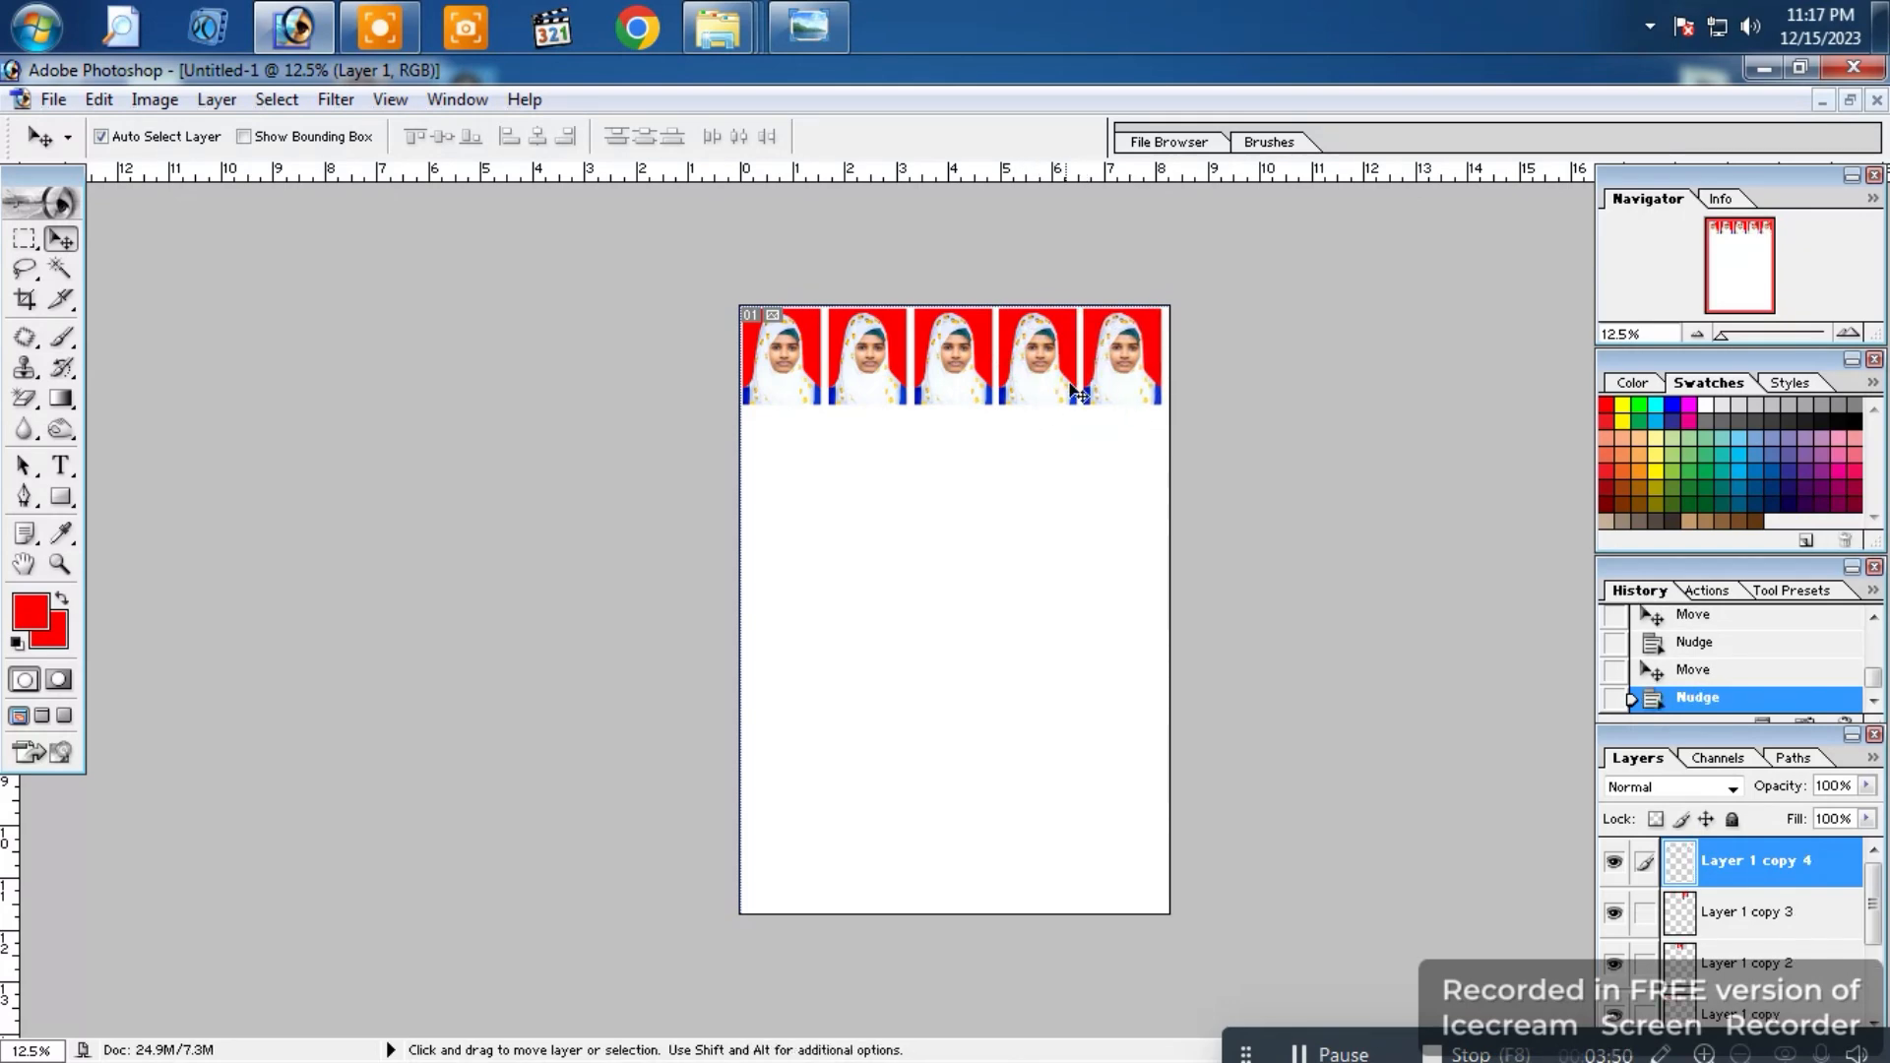
# Step: Place two more copies of the portrait in the empty area below the row and start saving the sheet as a JPEG copy
pyautogui.moveTo(1109, 387); pyautogui.dragTo(938, 532)
pyautogui.hotkey('ctrl', 'shift', 's')
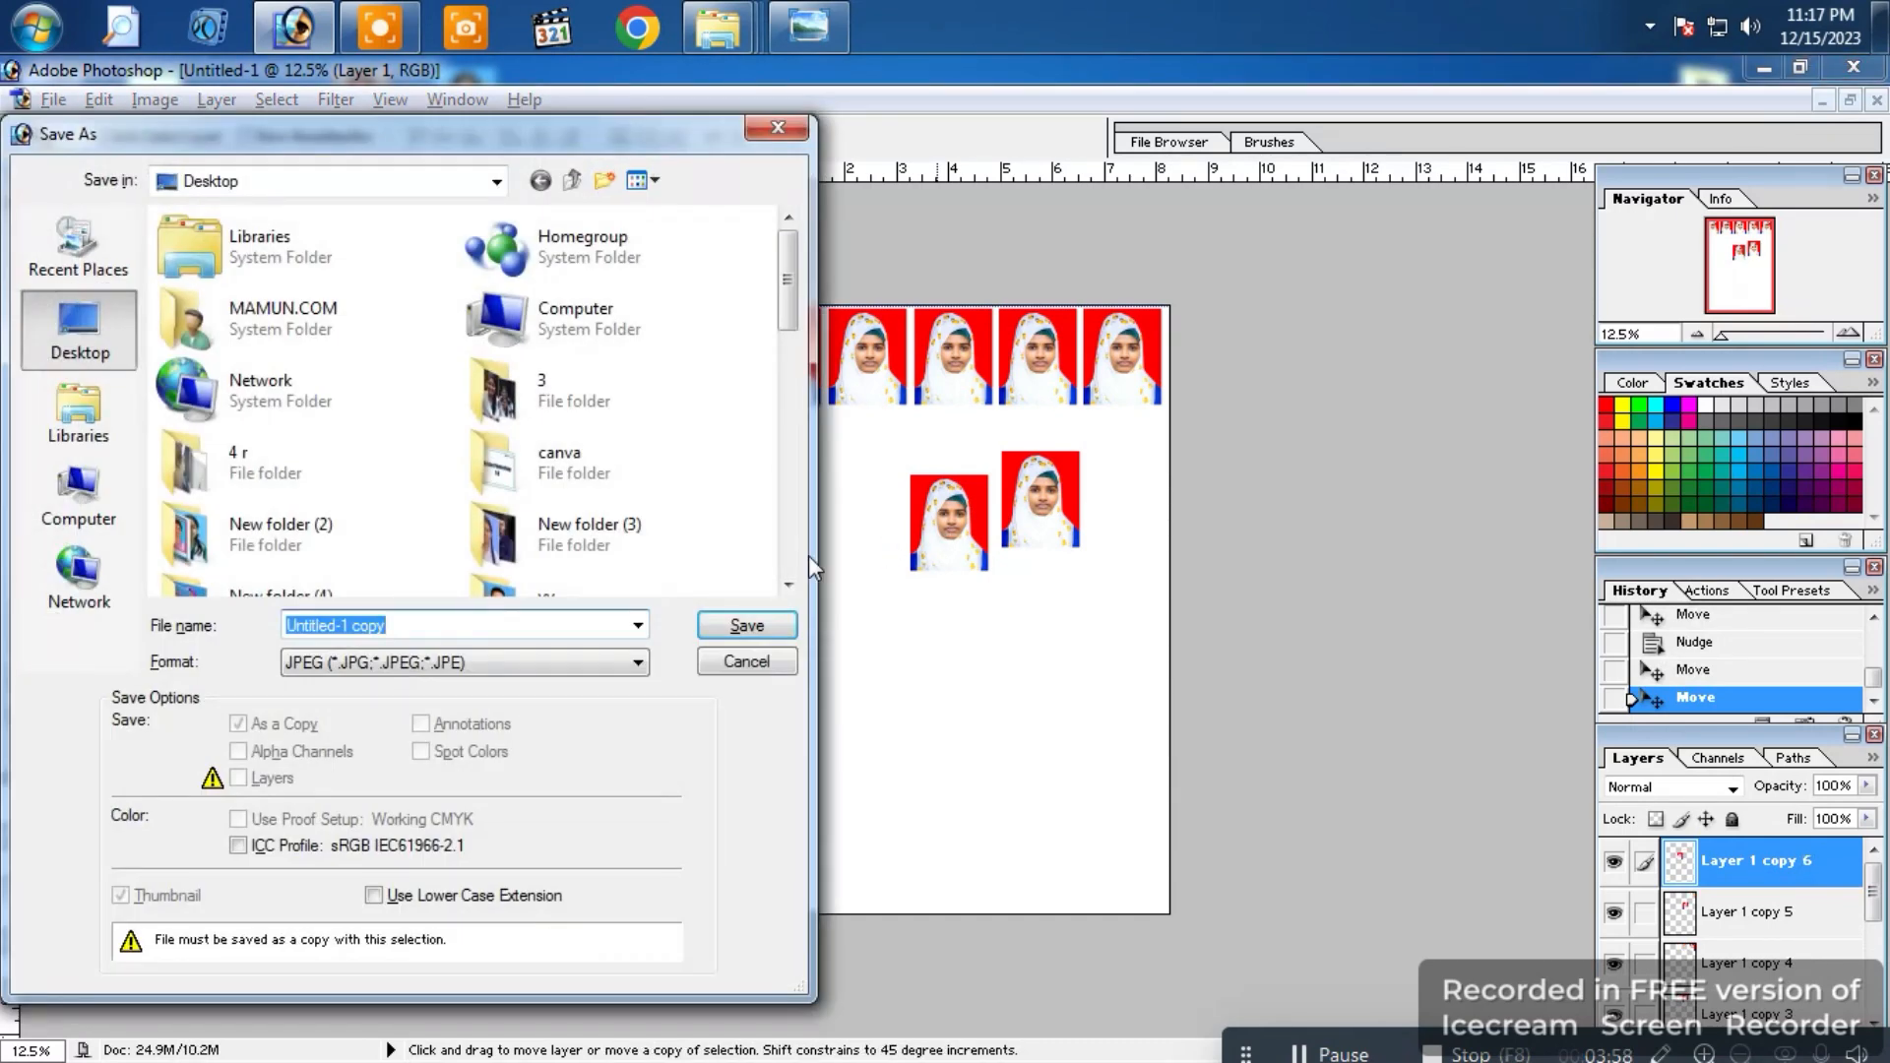